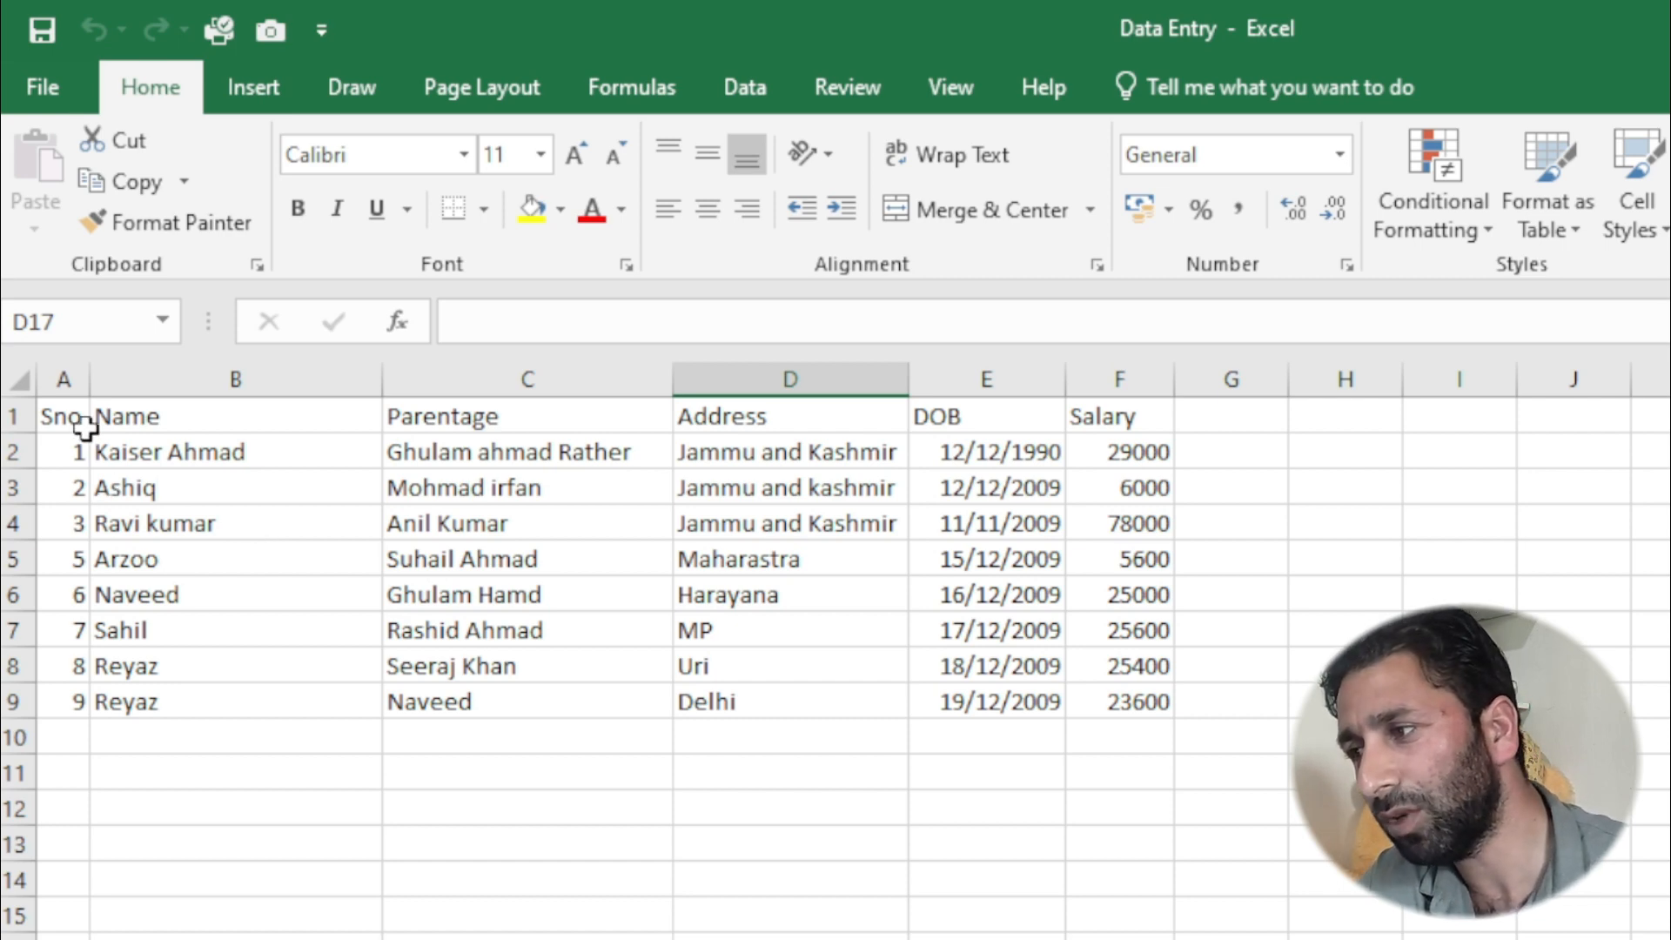
{"action": "left_click_drag", "start_coordinate": [67, 417], "coordinate": [1163, 671]}
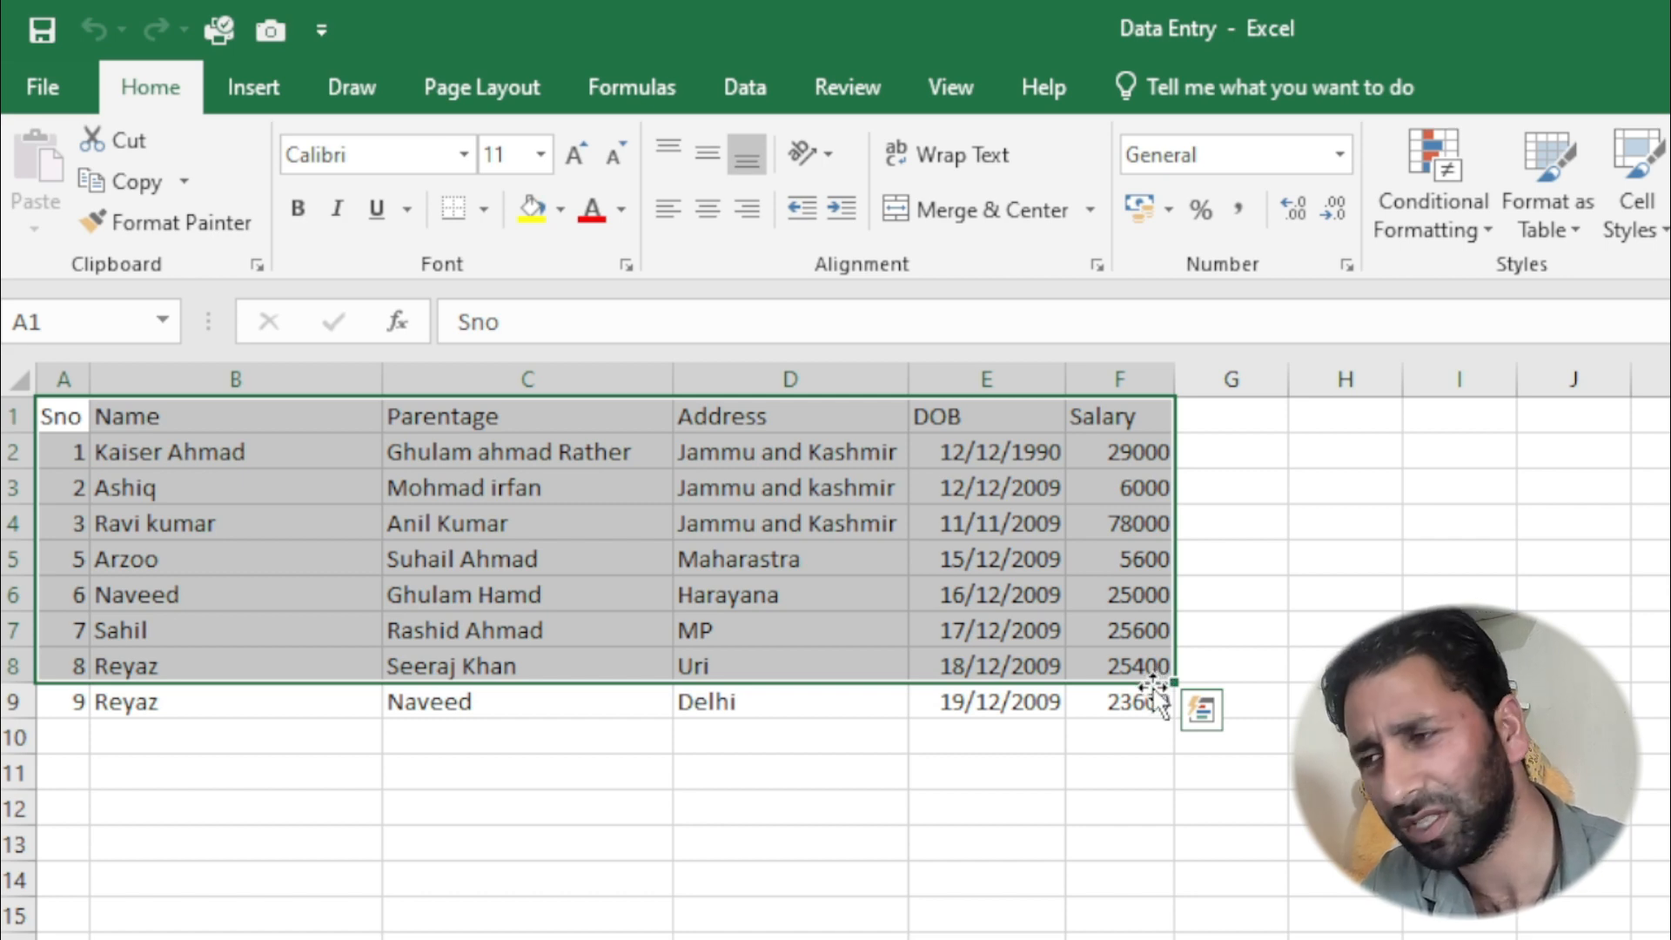
{"action": "left_click", "coordinate": [799, 834]}
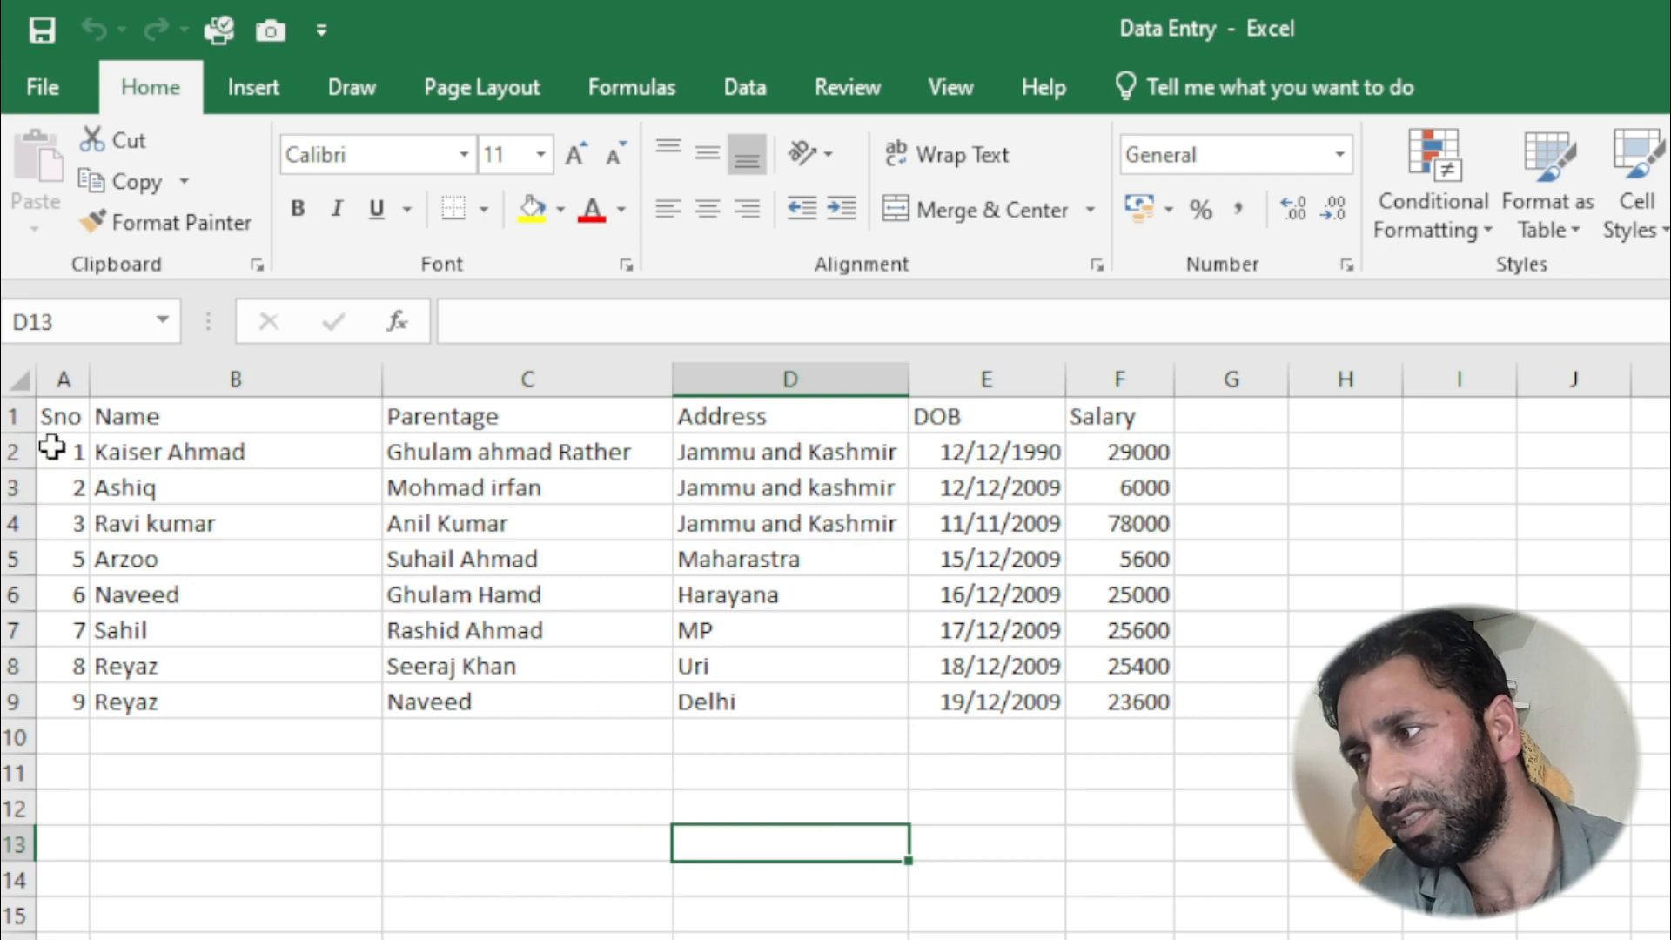
{"action": "left_click_drag", "start_coordinate": [61, 414], "coordinate": [1114, 416]}
{"action": "left_click", "coordinate": [855, 698]}
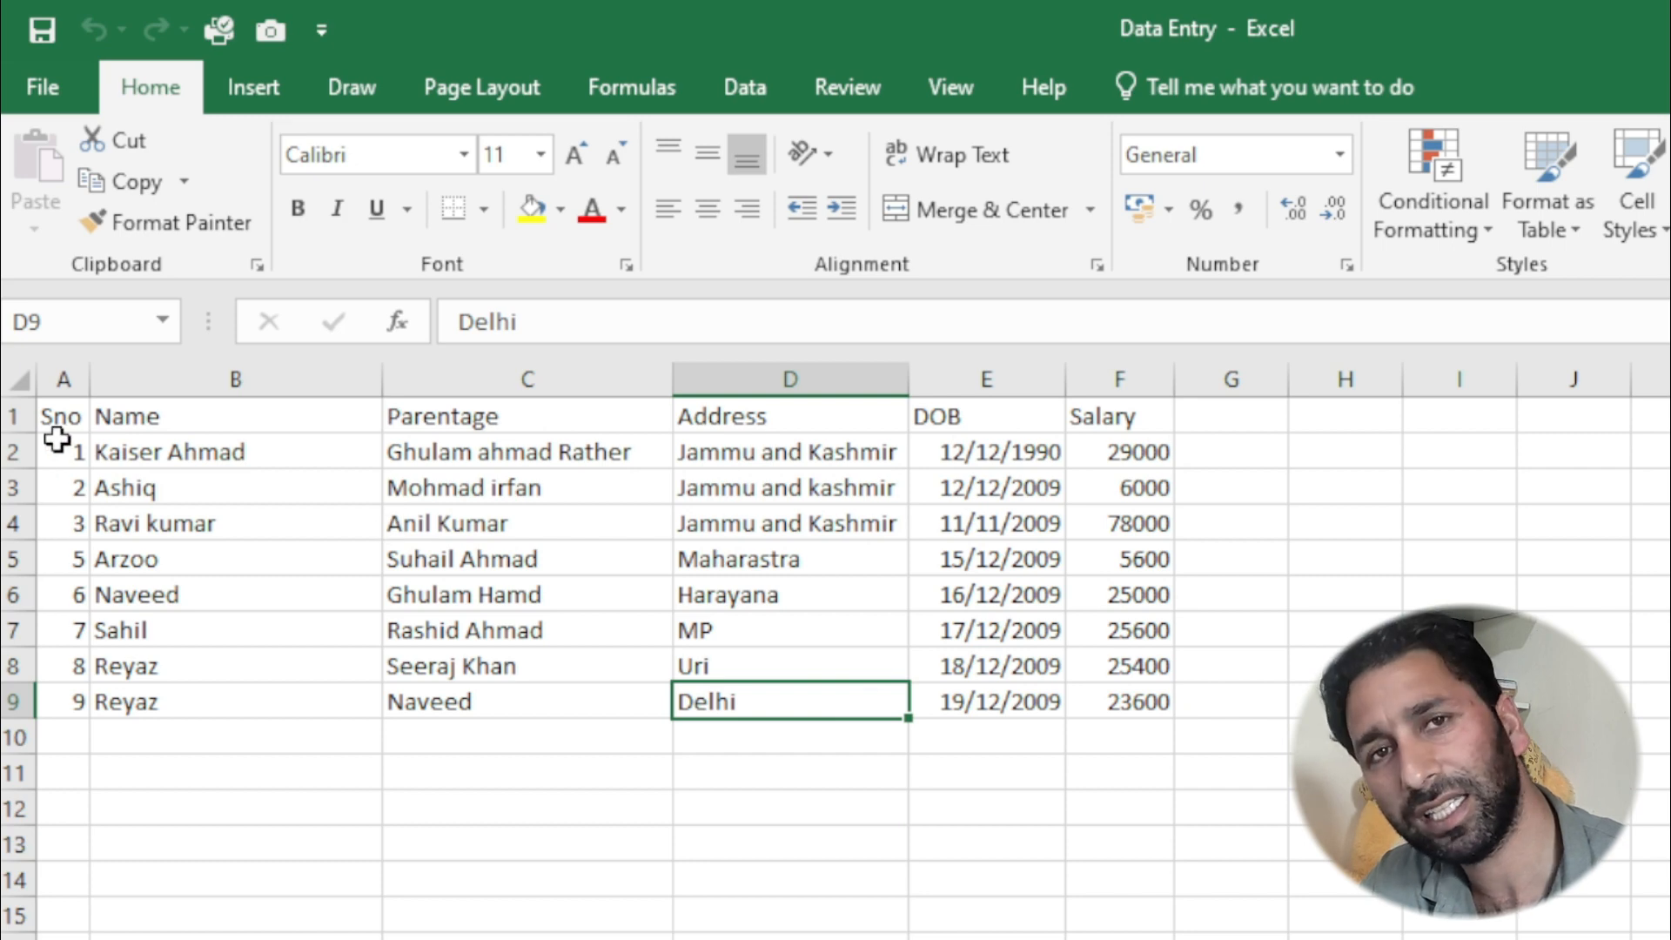
{"action": "left_click", "coordinate": [73, 412]}
{"action": "left_click_drag", "start_coordinate": [73, 412], "coordinate": [1121, 383]}
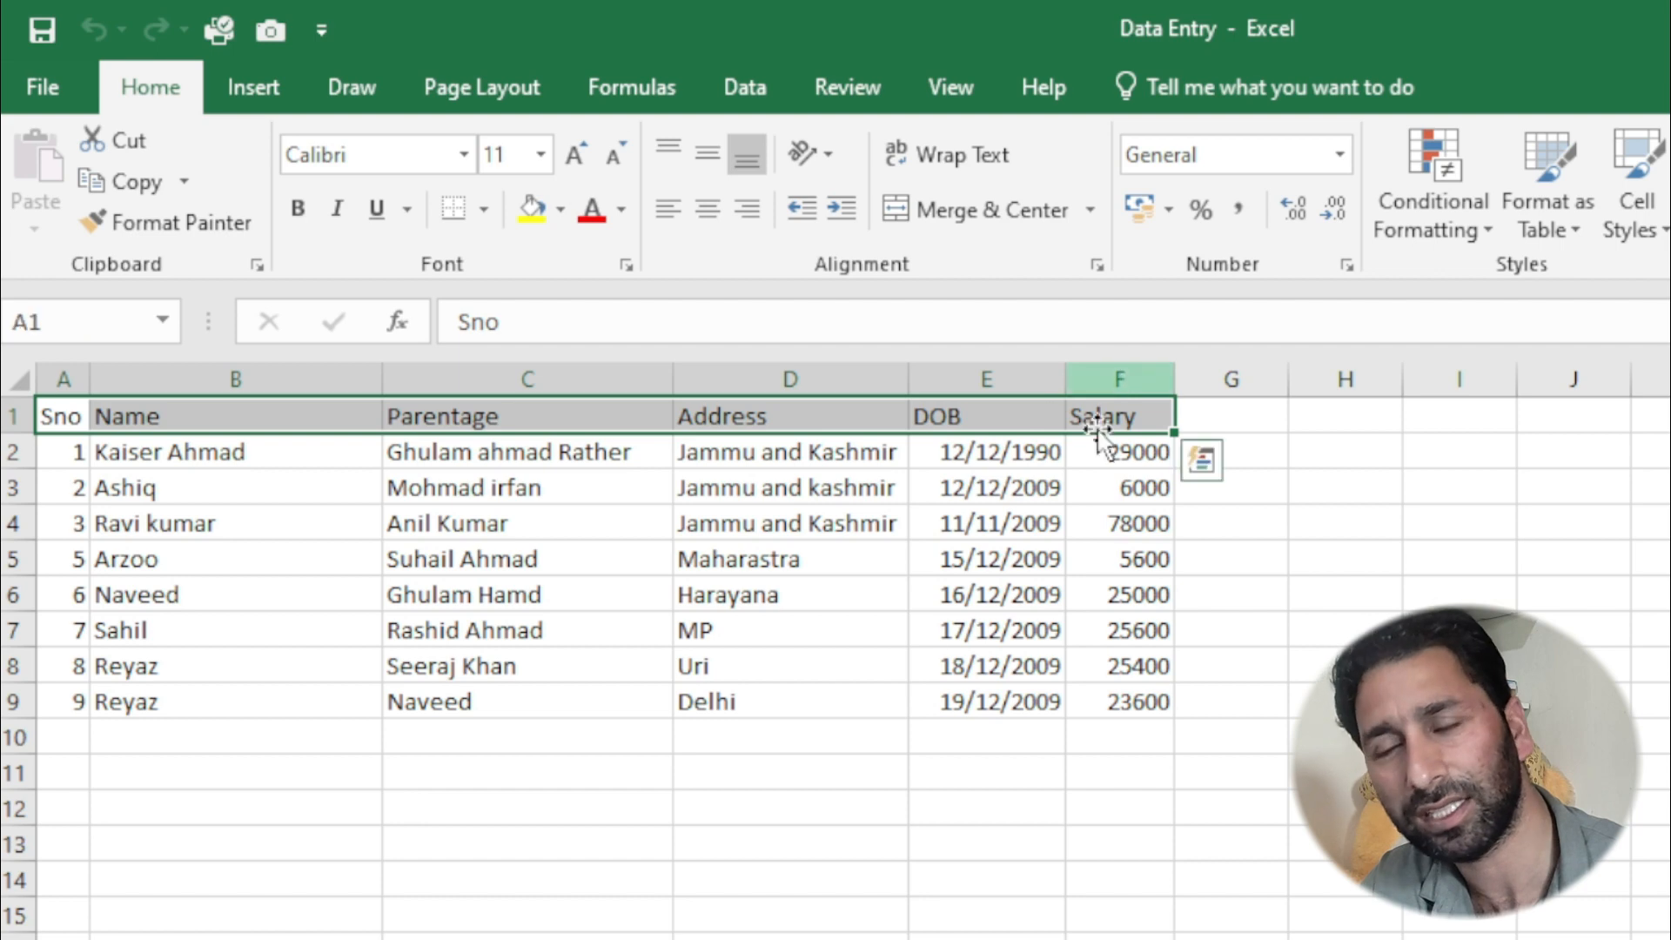
{"action": "left_click", "coordinate": [799, 724]}
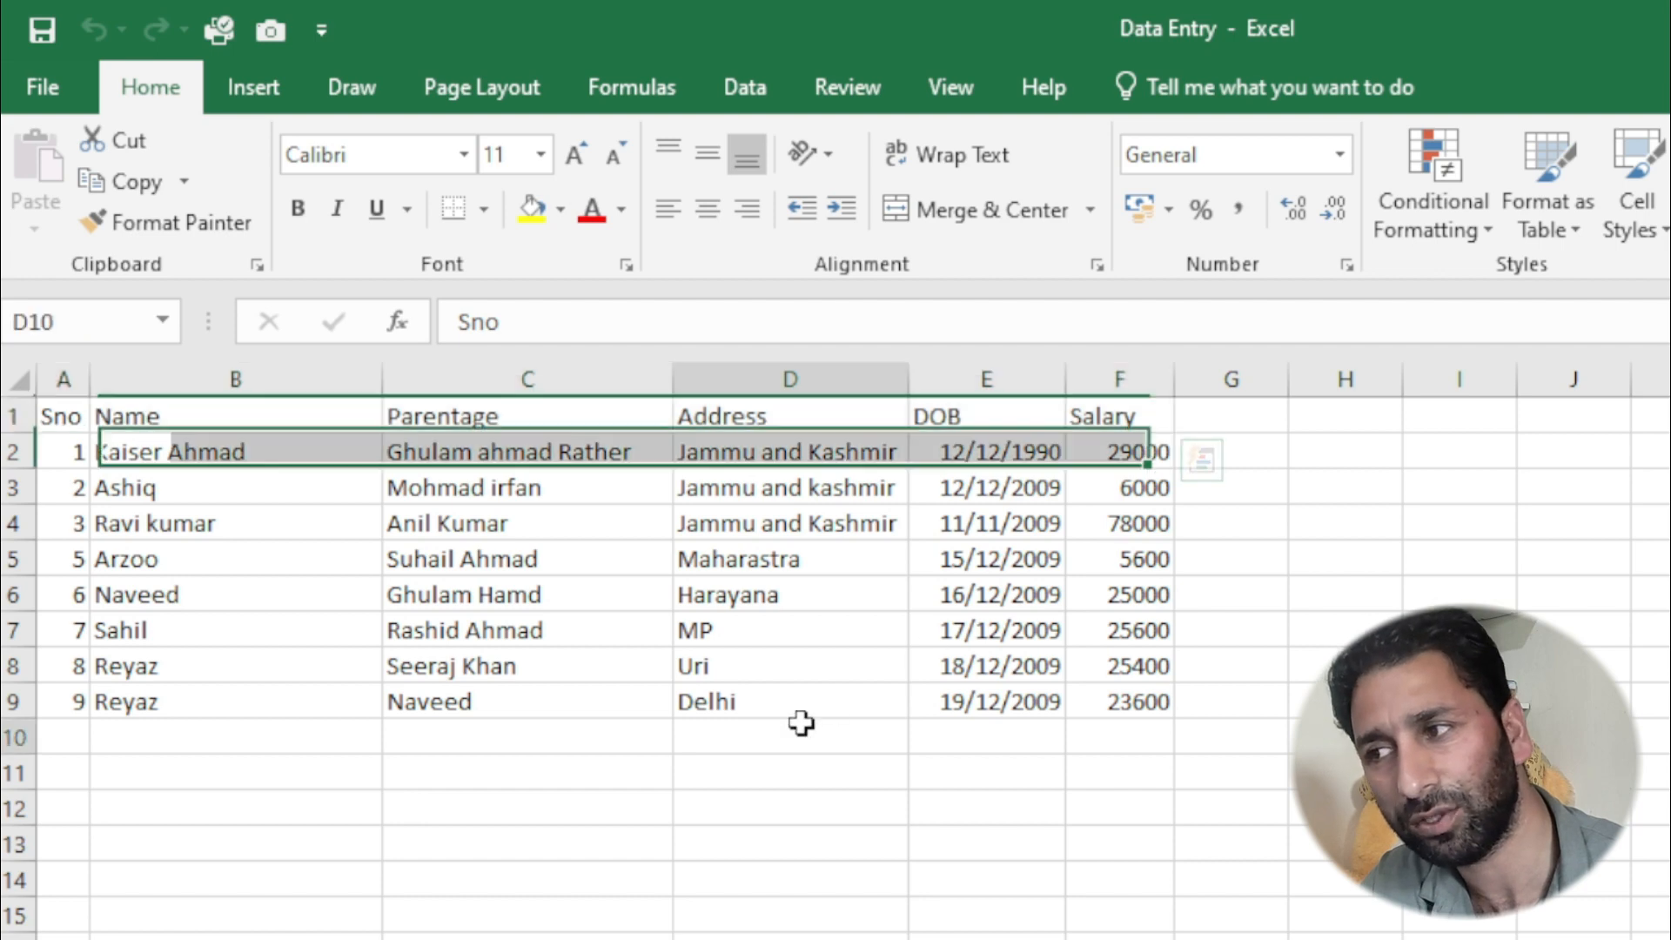
{"action": "left_click", "coordinate": [56, 416]}
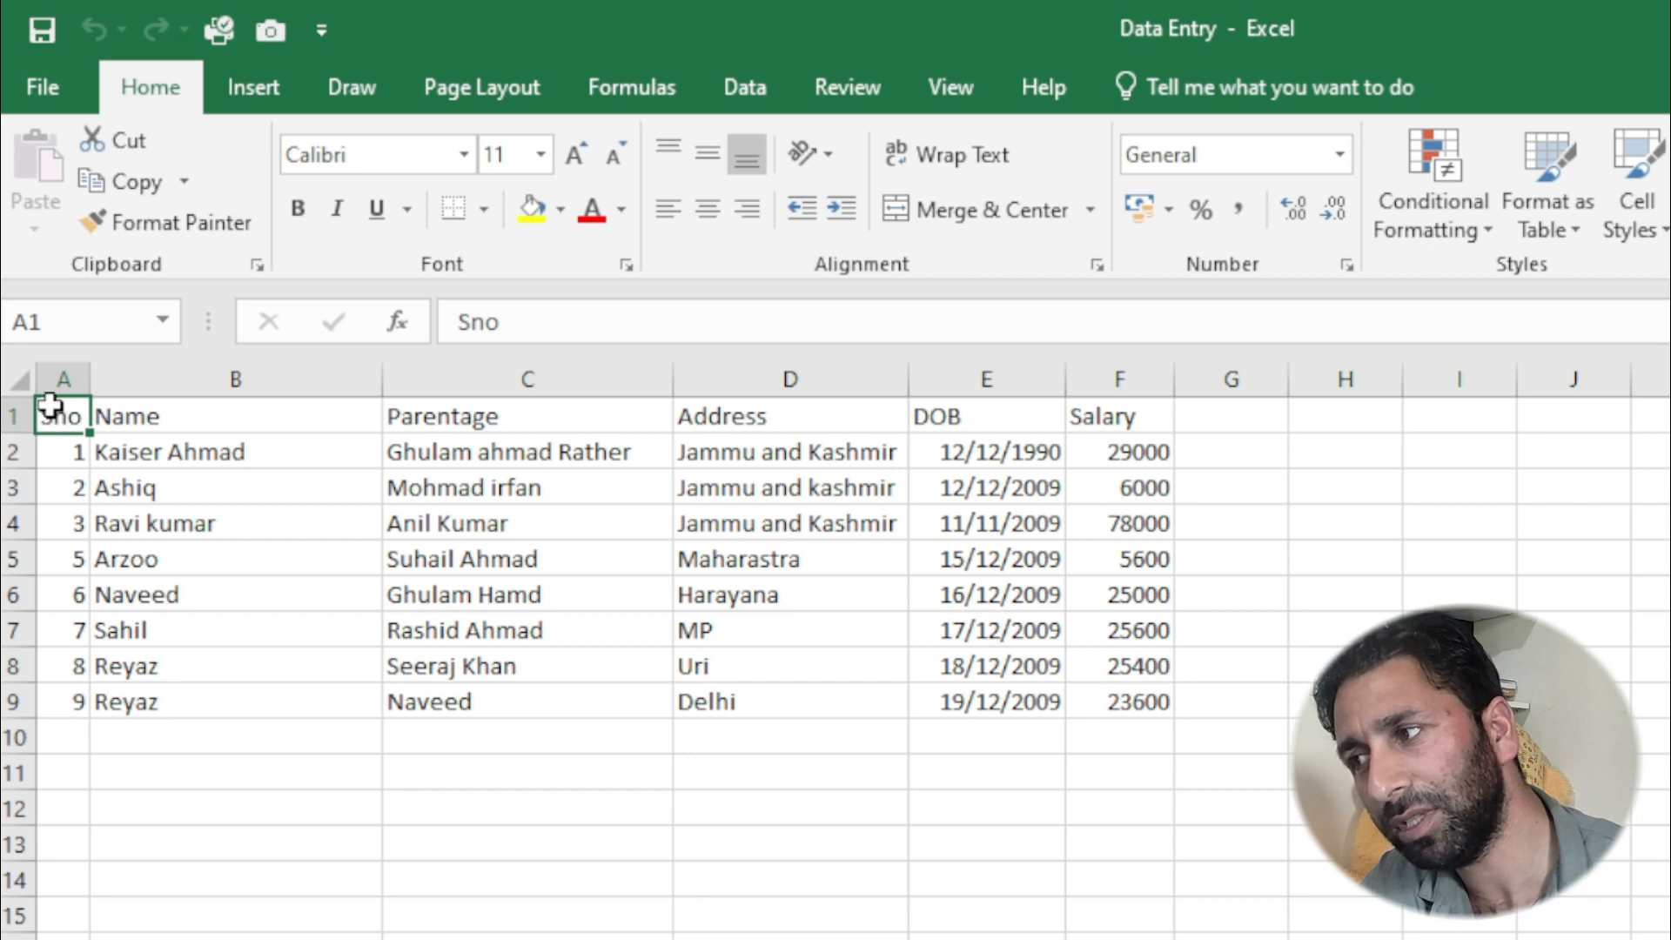
{"action": "left_click_drag", "start_coordinate": [59, 416], "coordinate": [1099, 419]}
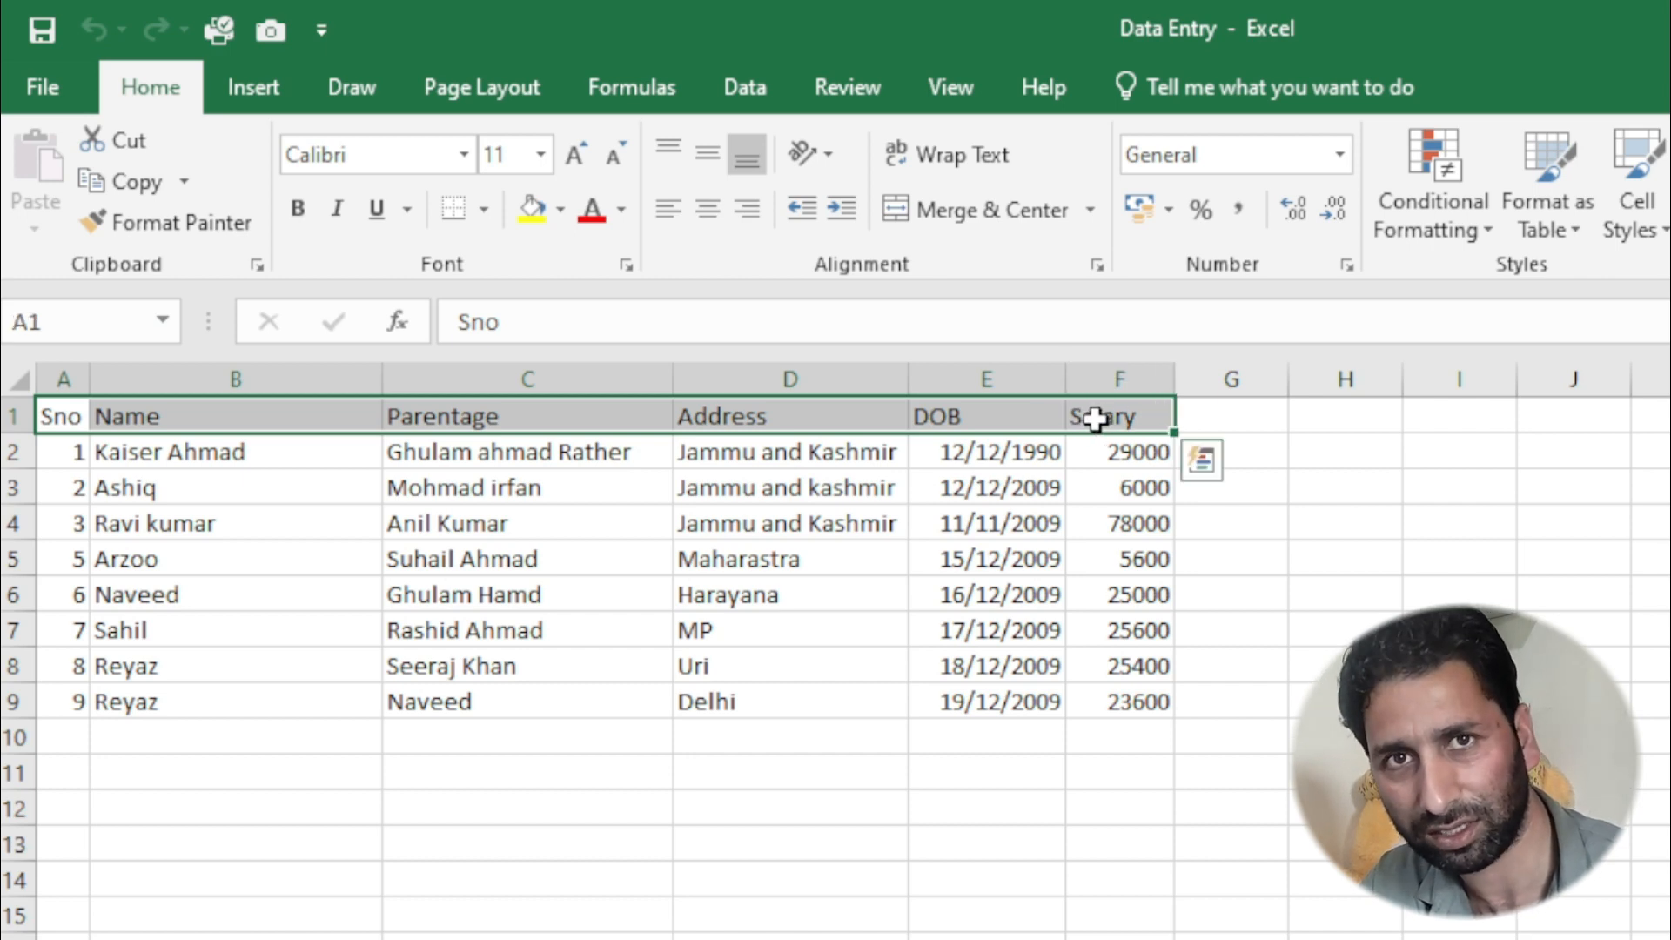
{"action": "left_click", "coordinate": [73, 414]}
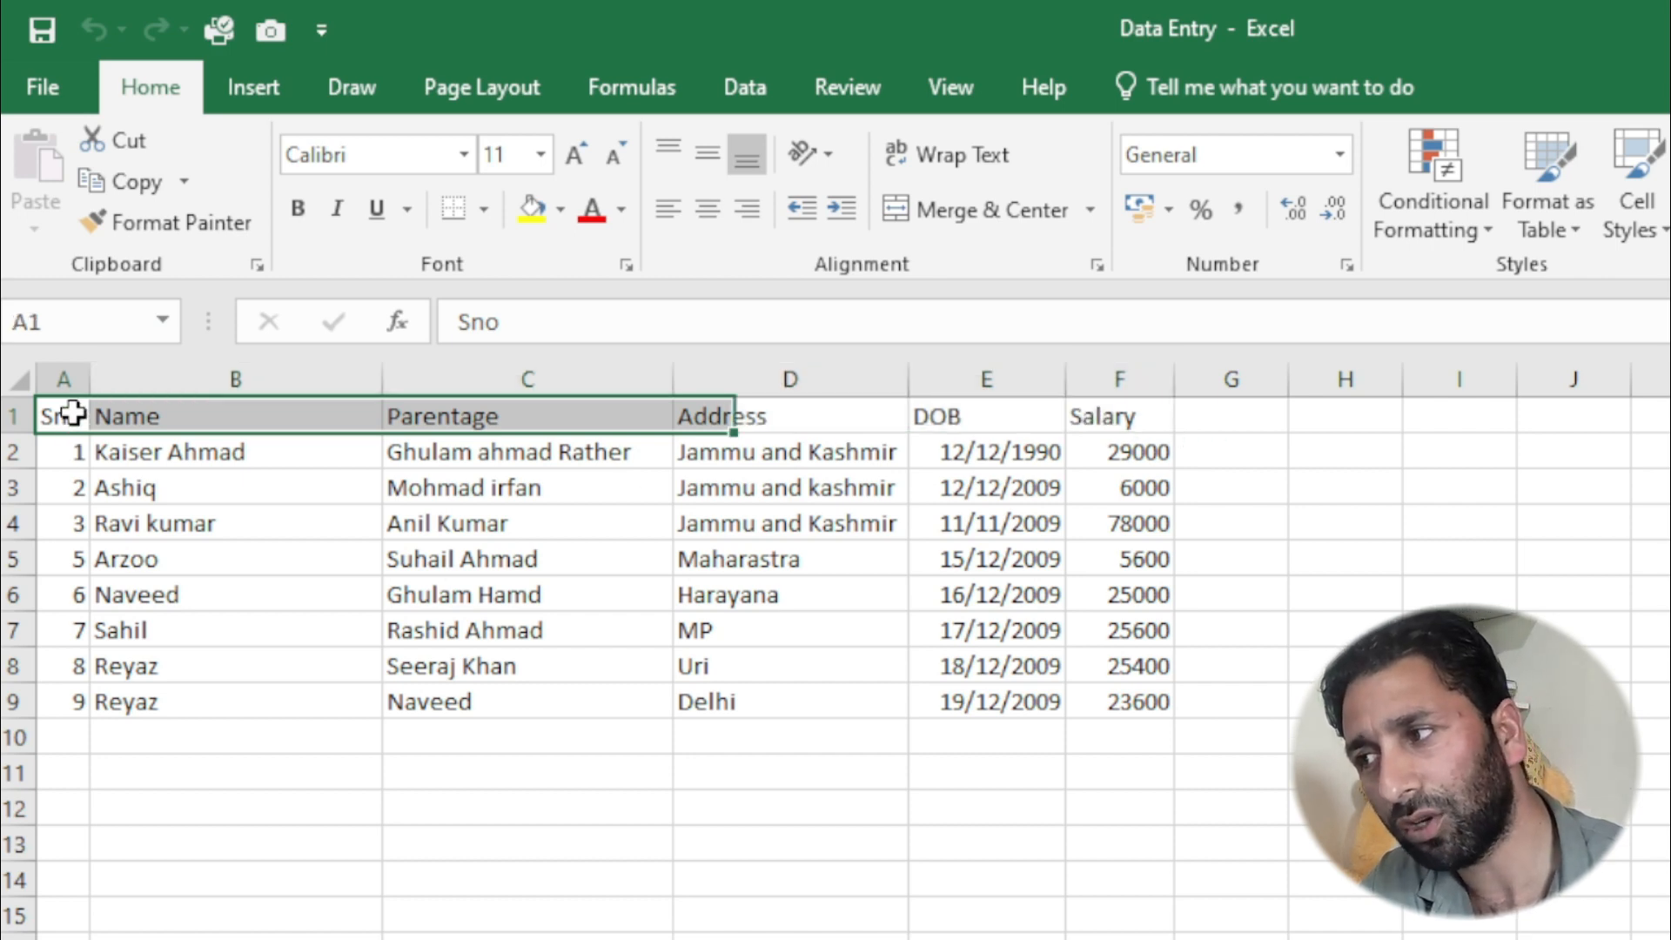
{"action": "left_click", "coordinate": [110, 522]}
- Extend the selection from cell A1 across the header row to F1, one cell at a time
{"action": "left_click", "coordinate": [71, 414]}
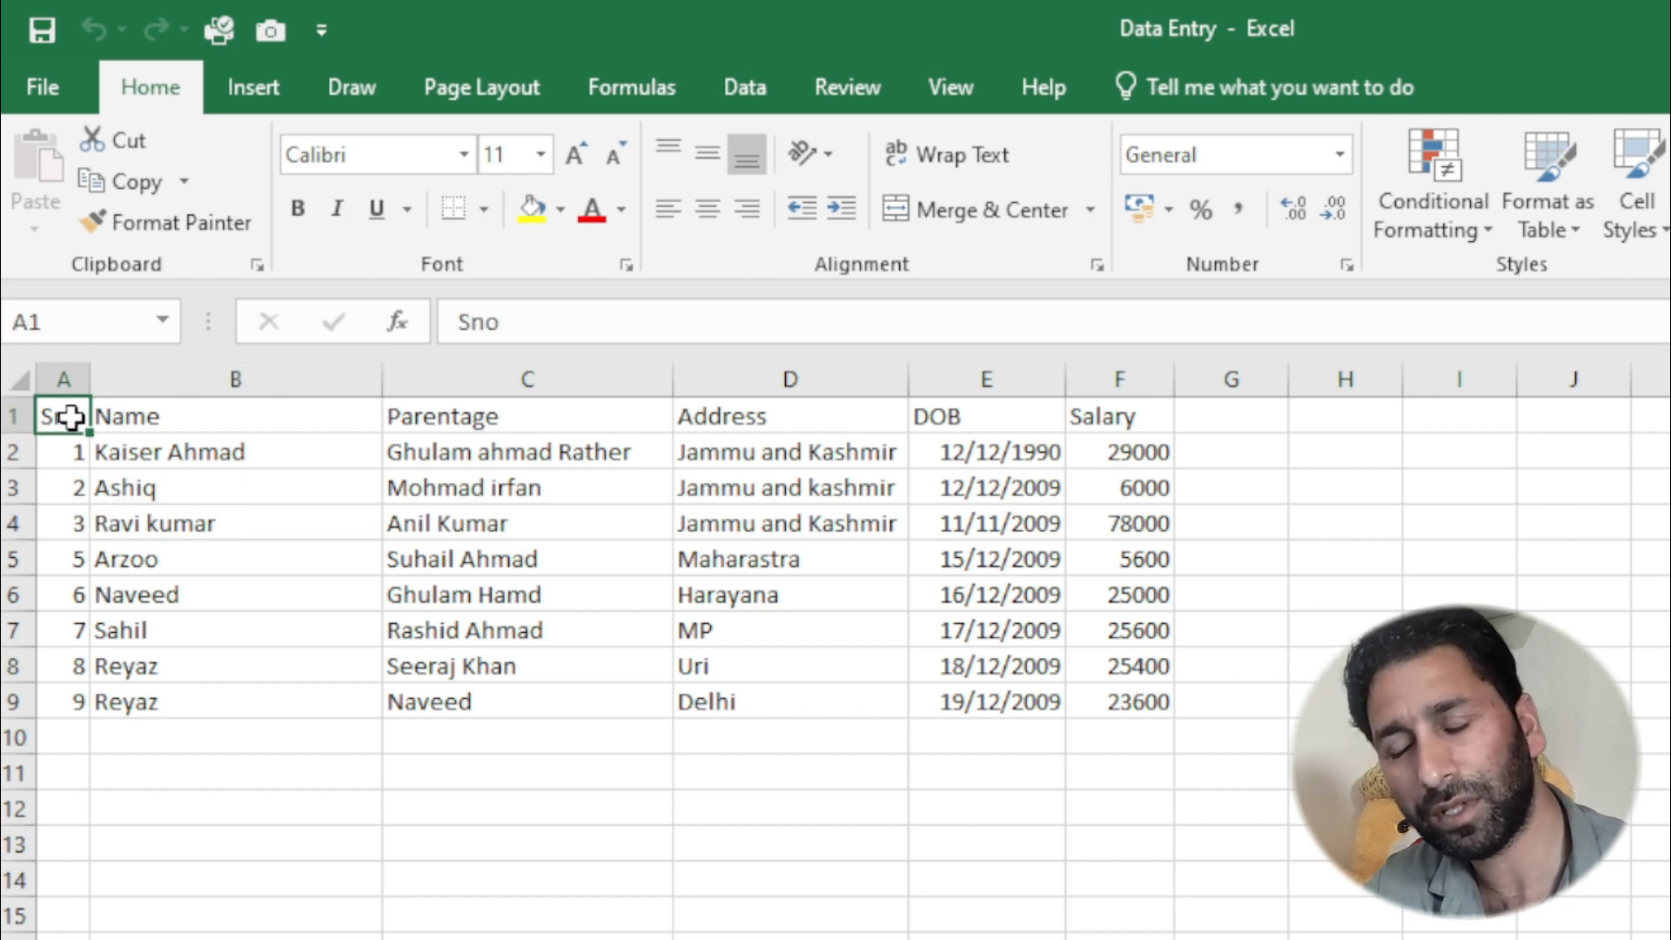
{"action": "key", "text": "ctrl+Right"}
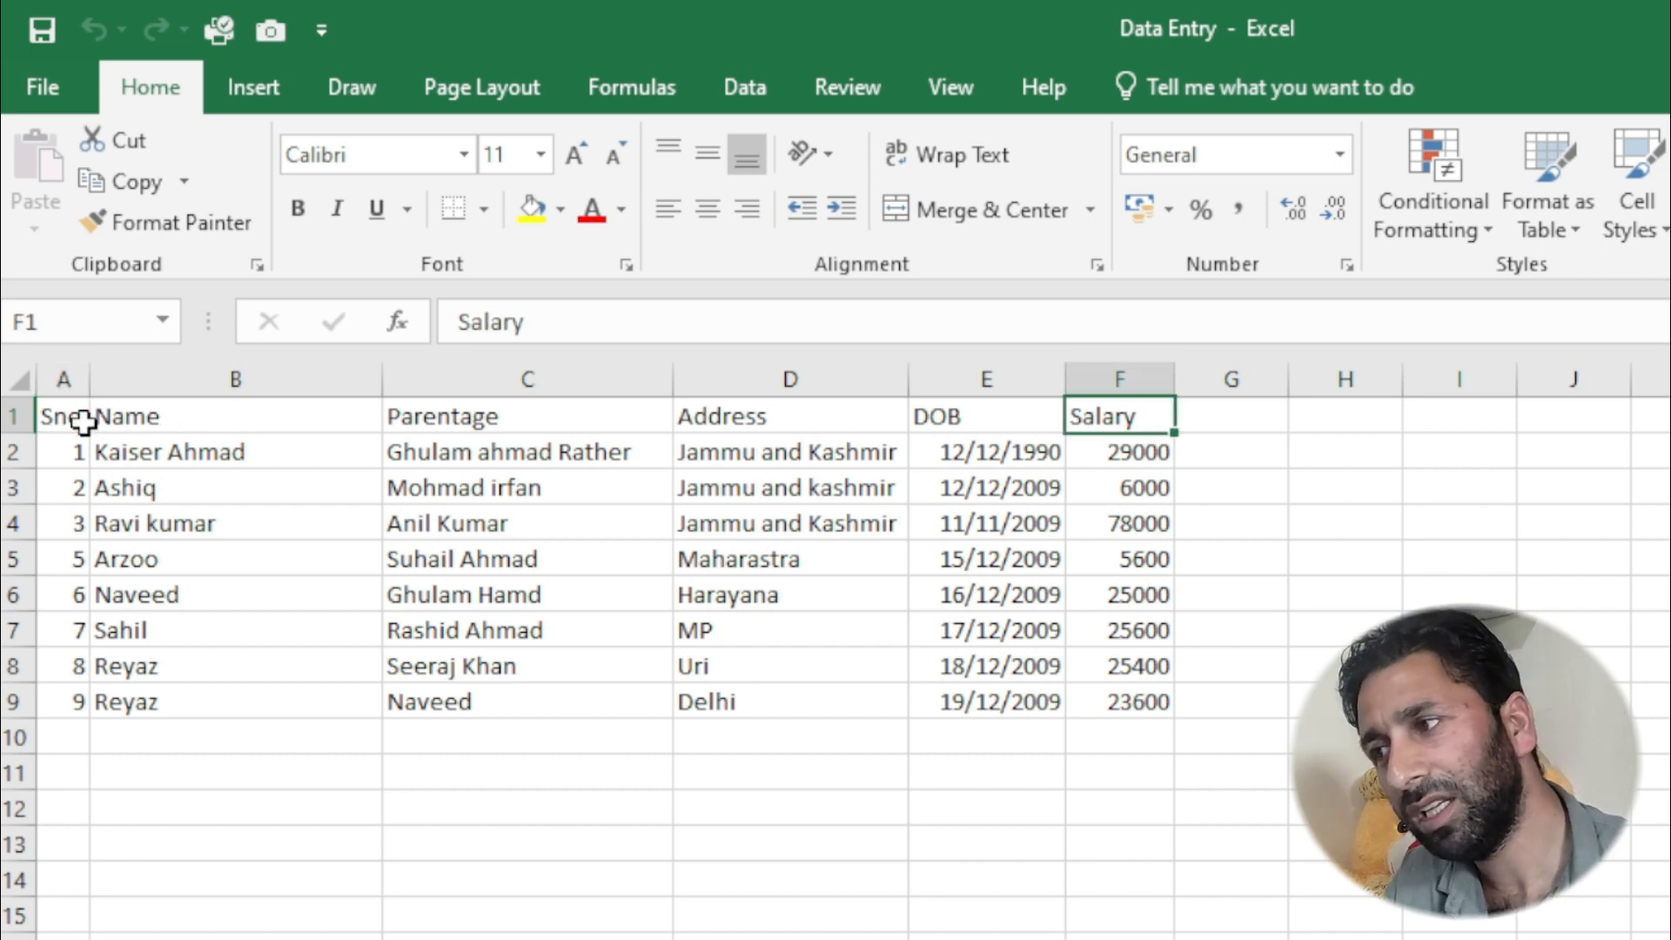
{"action": "left_click", "coordinate": [56, 418]}
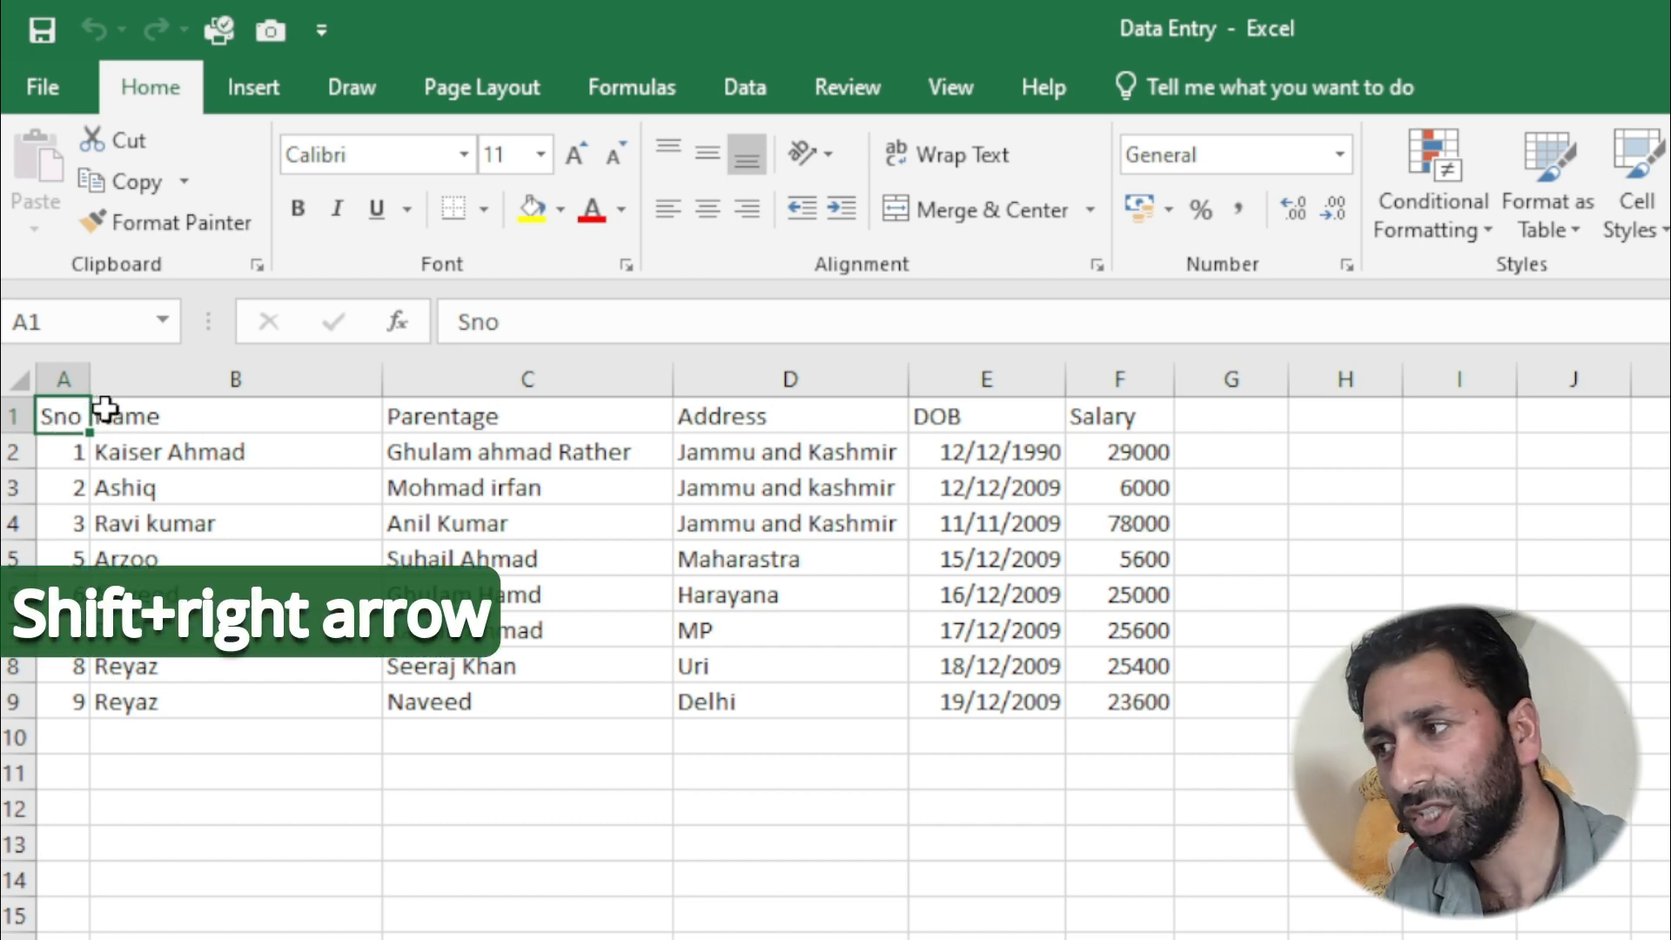
{"action": "key", "text": "shift+Right"}
{"action": "key", "text": "shift+Right"}
{"action": "key", "text": "shift+Right"}
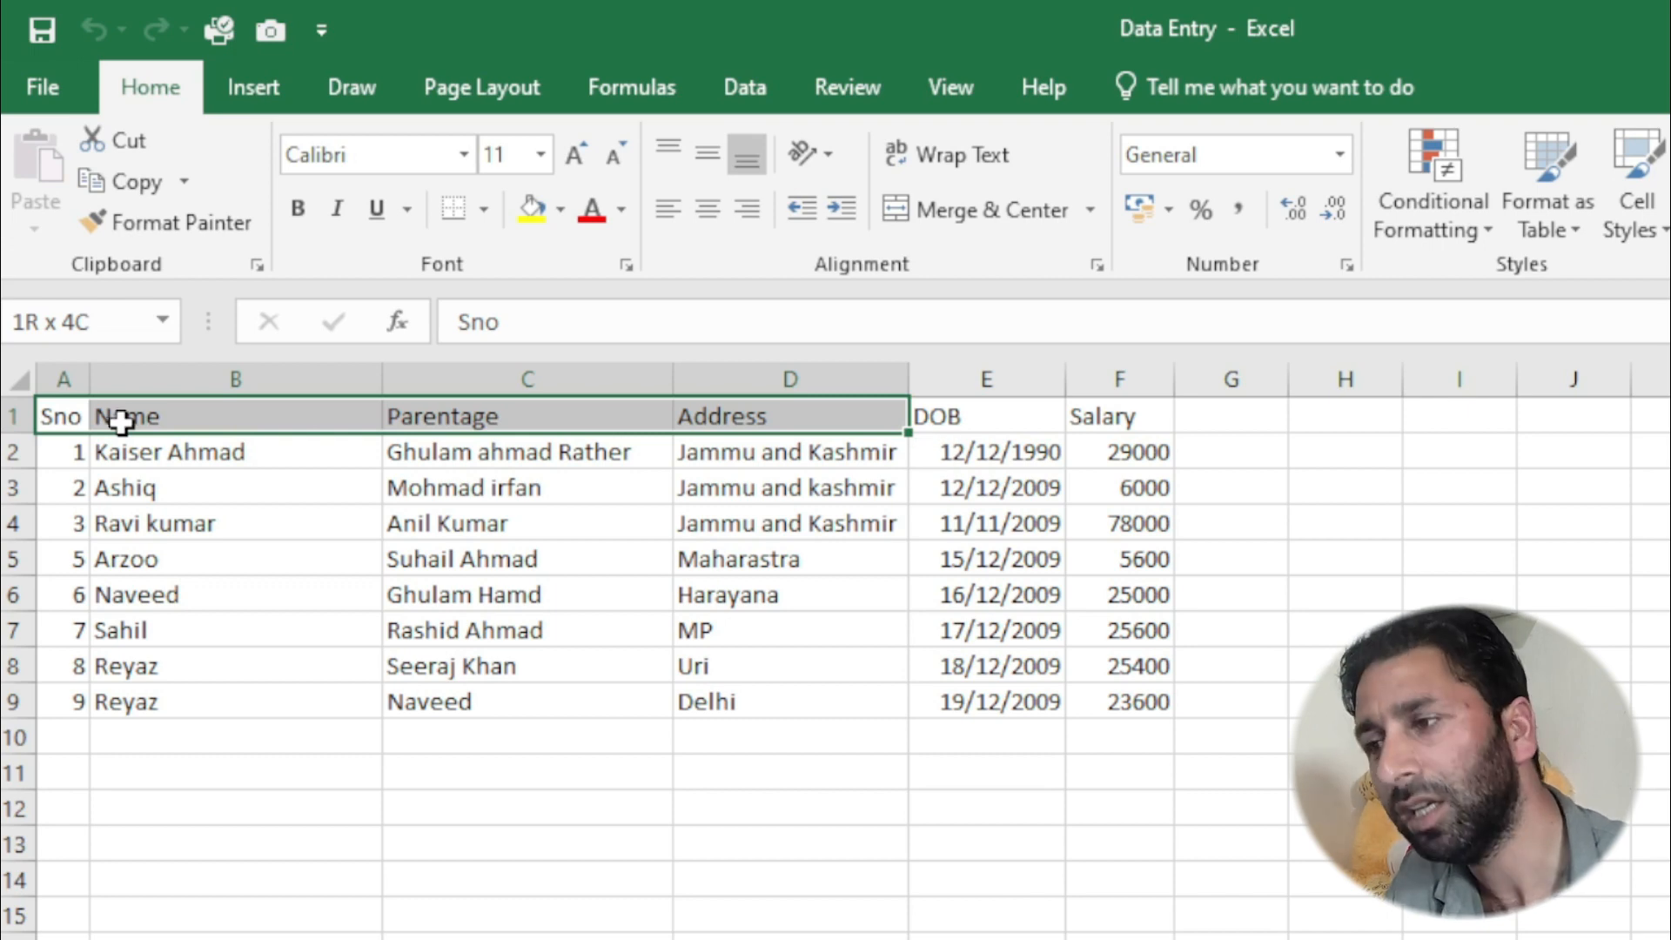
{"action": "key", "text": "shift+Right"}
{"action": "key", "text": "shift+Right"}
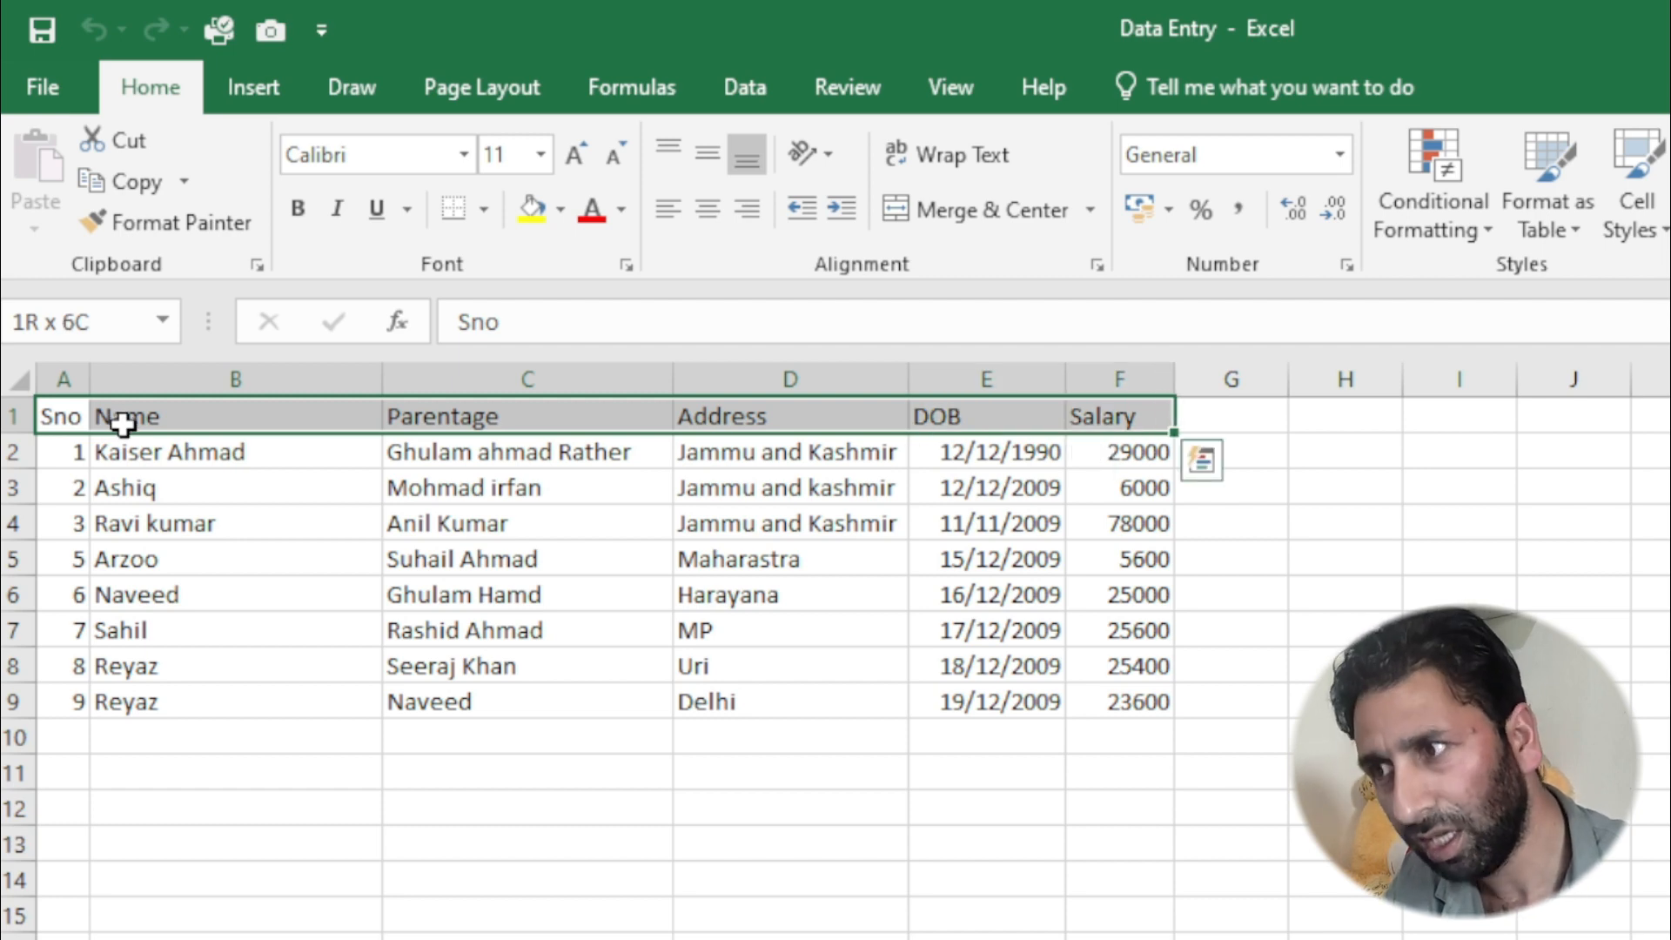
{"action": "left_click", "coordinate": [76, 520]}
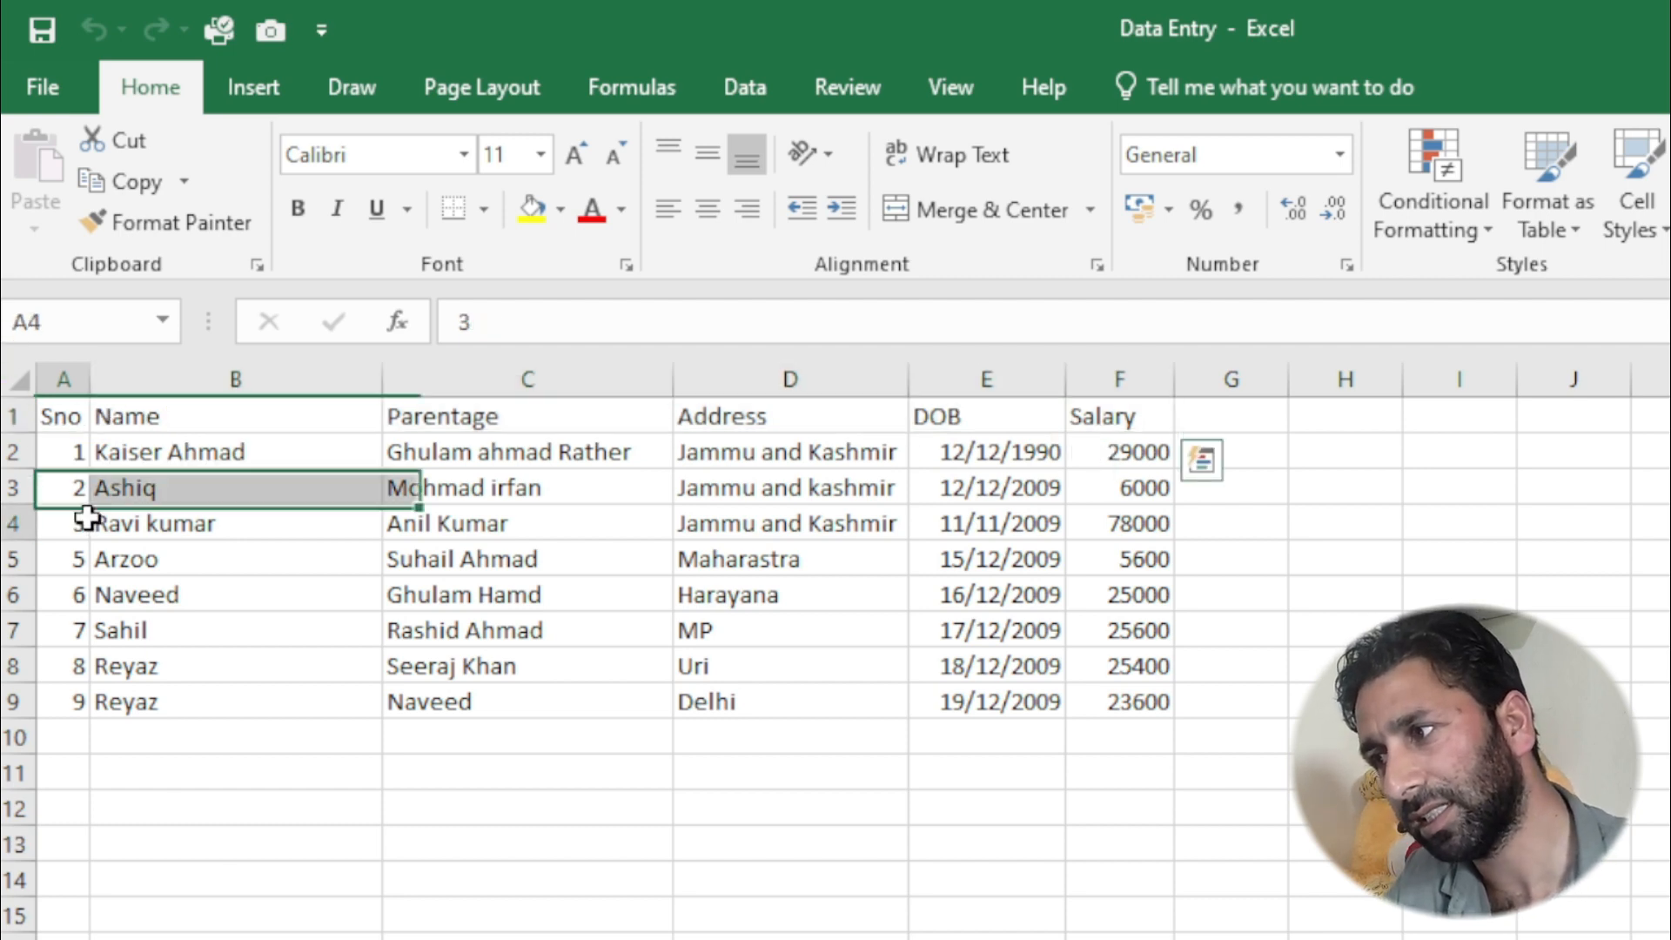
- Format the header row A1:F1 as bold, italic text in the Arial Narrow font
{"action": "left_click", "coordinate": [63, 418]}
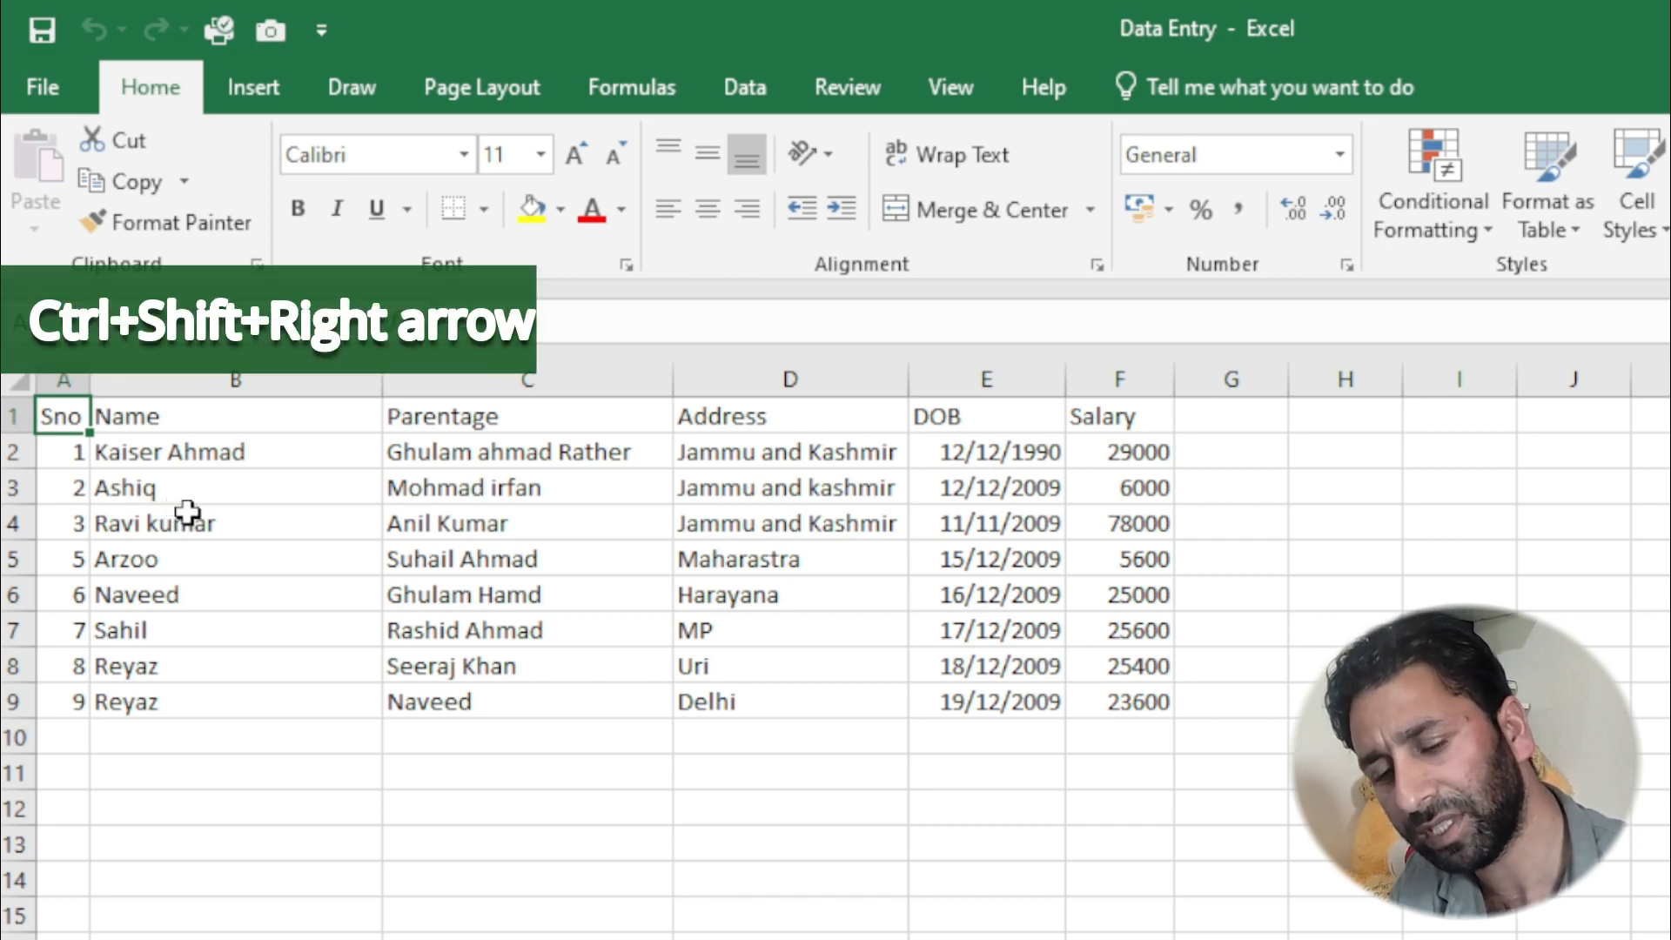
{"action": "key", "text": "ctrl+shift+Right"}
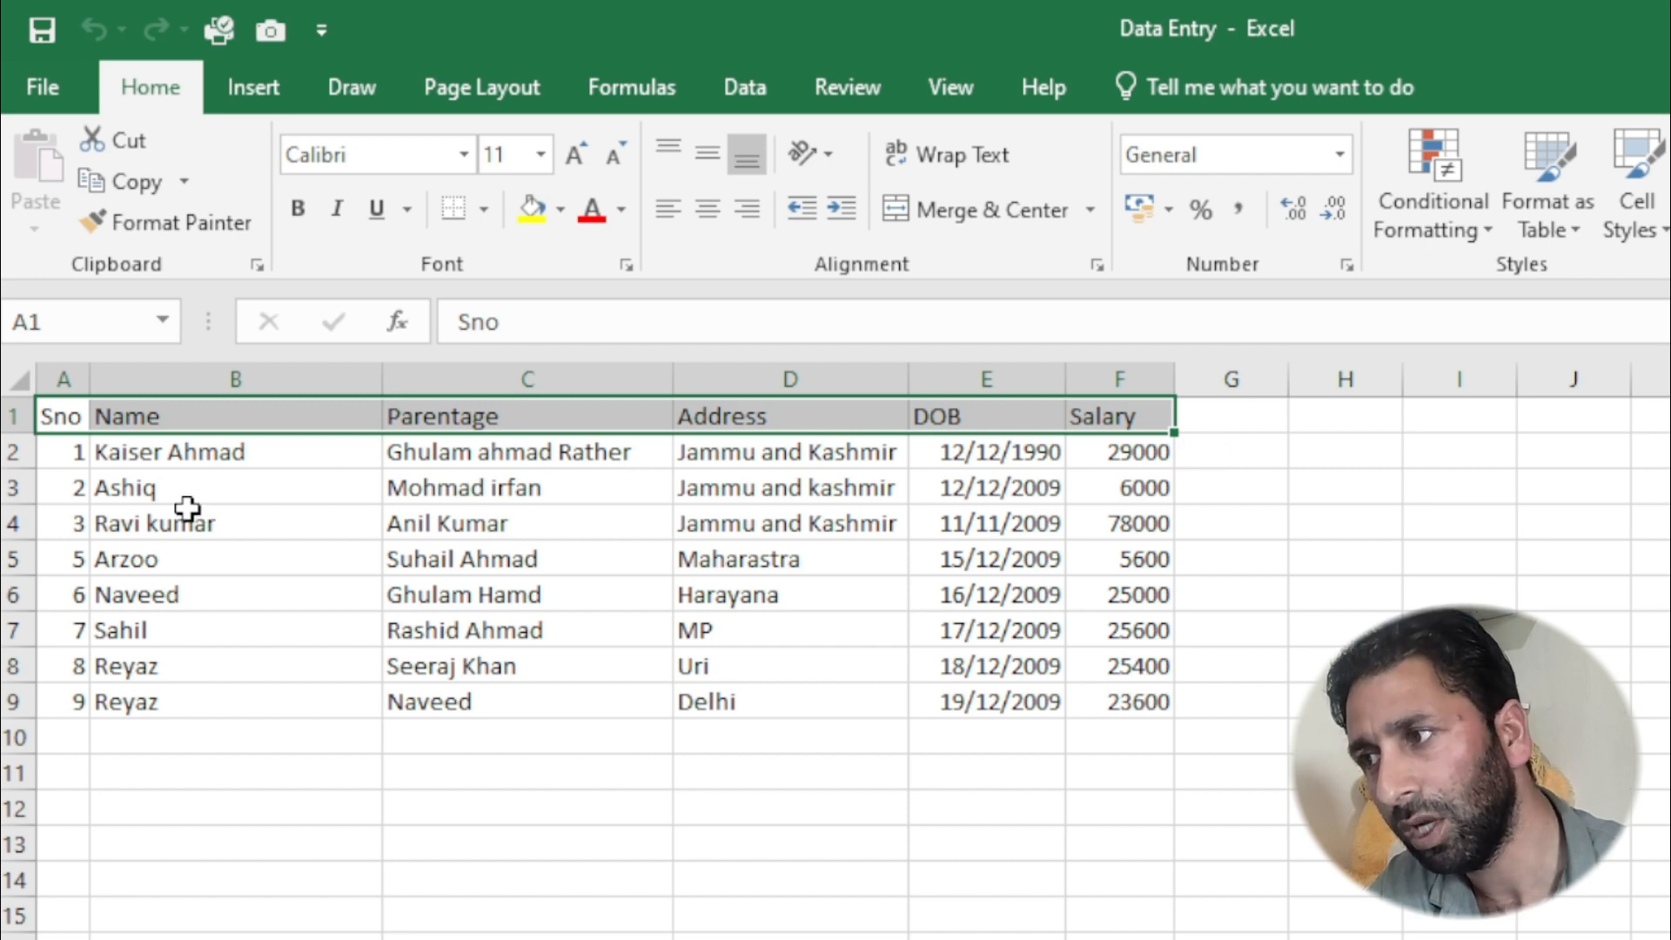
{"action": "left_click", "coordinate": [301, 210]}
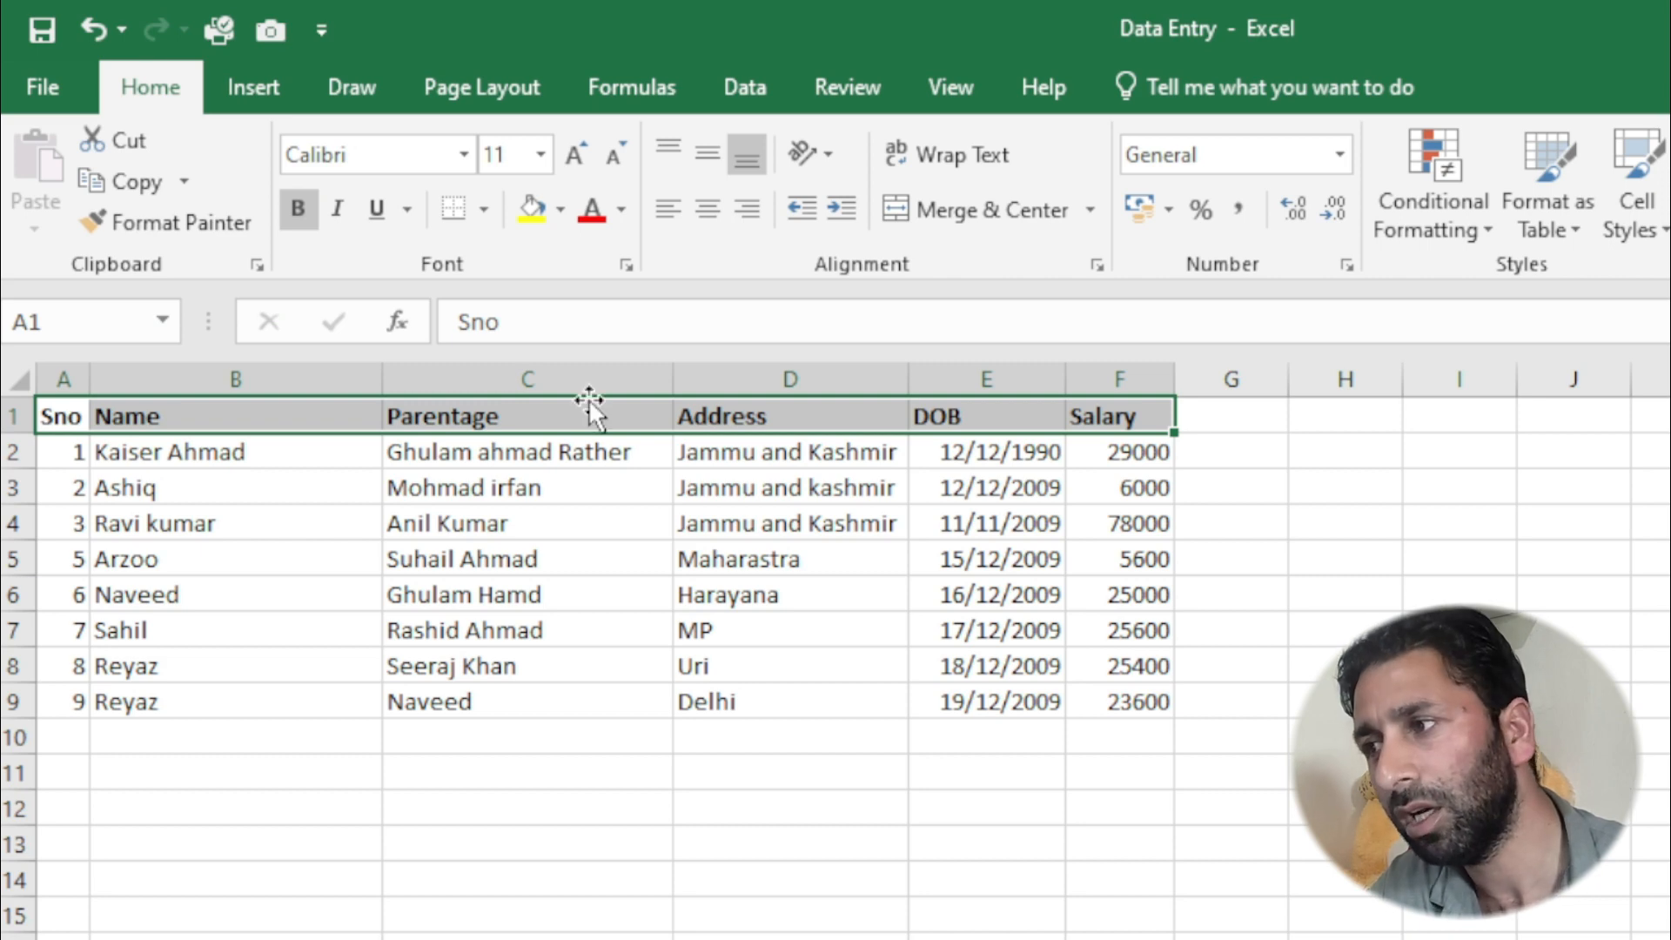
{"action": "left_click", "coordinate": [335, 213]}
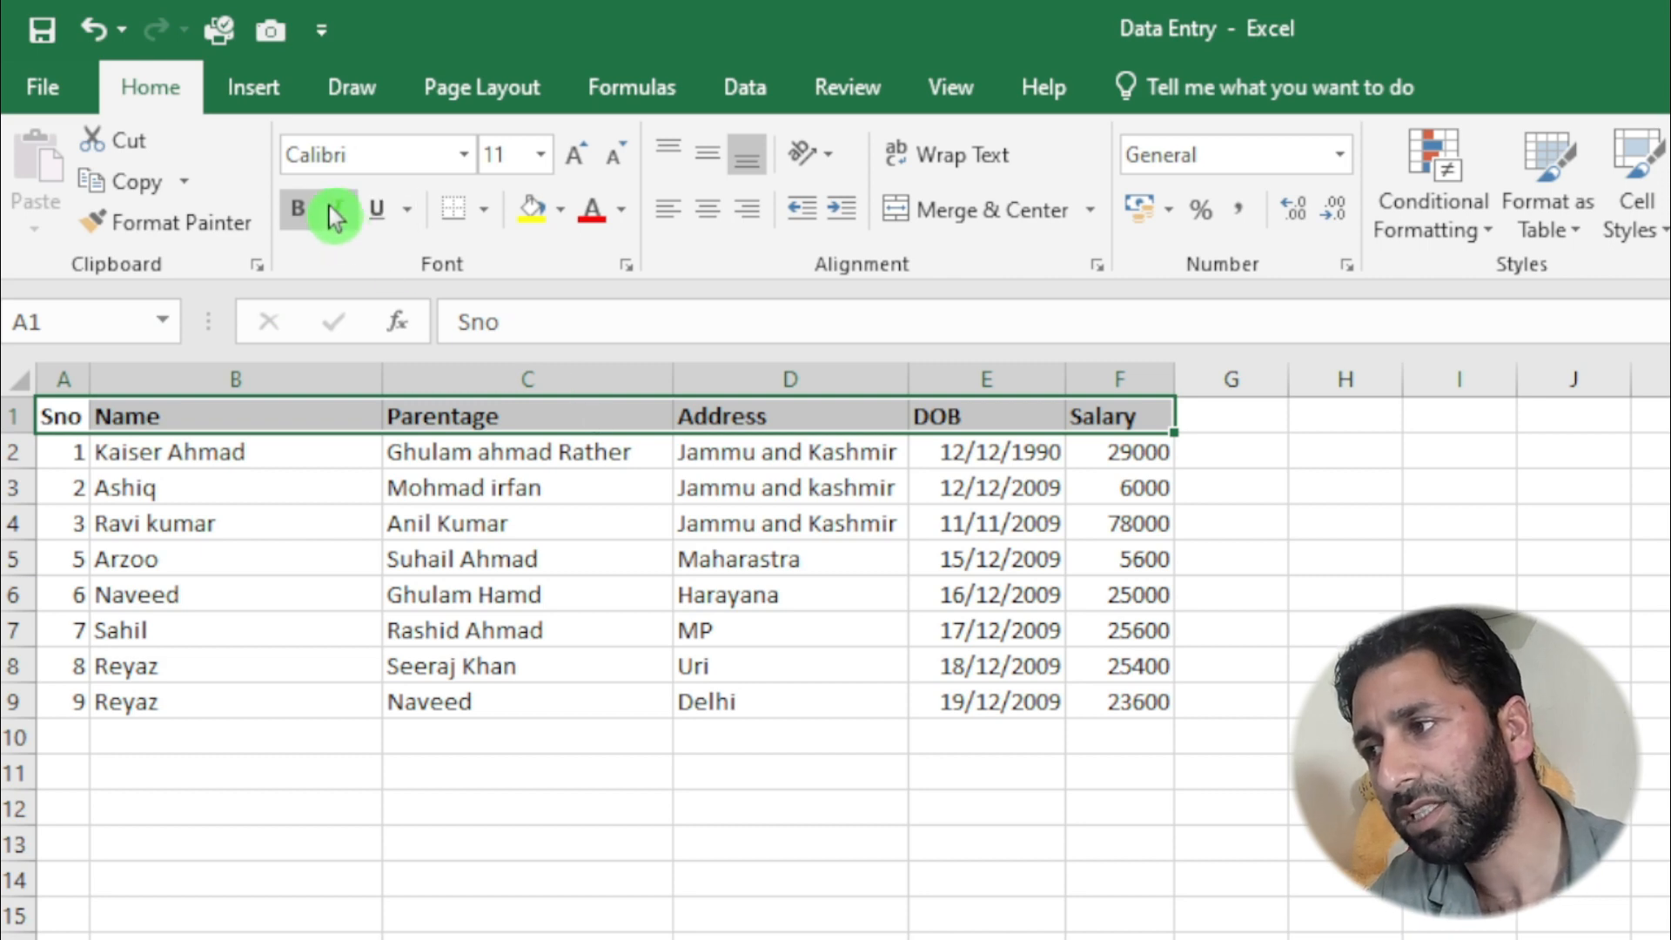
{"action": "left_click", "coordinate": [338, 211]}
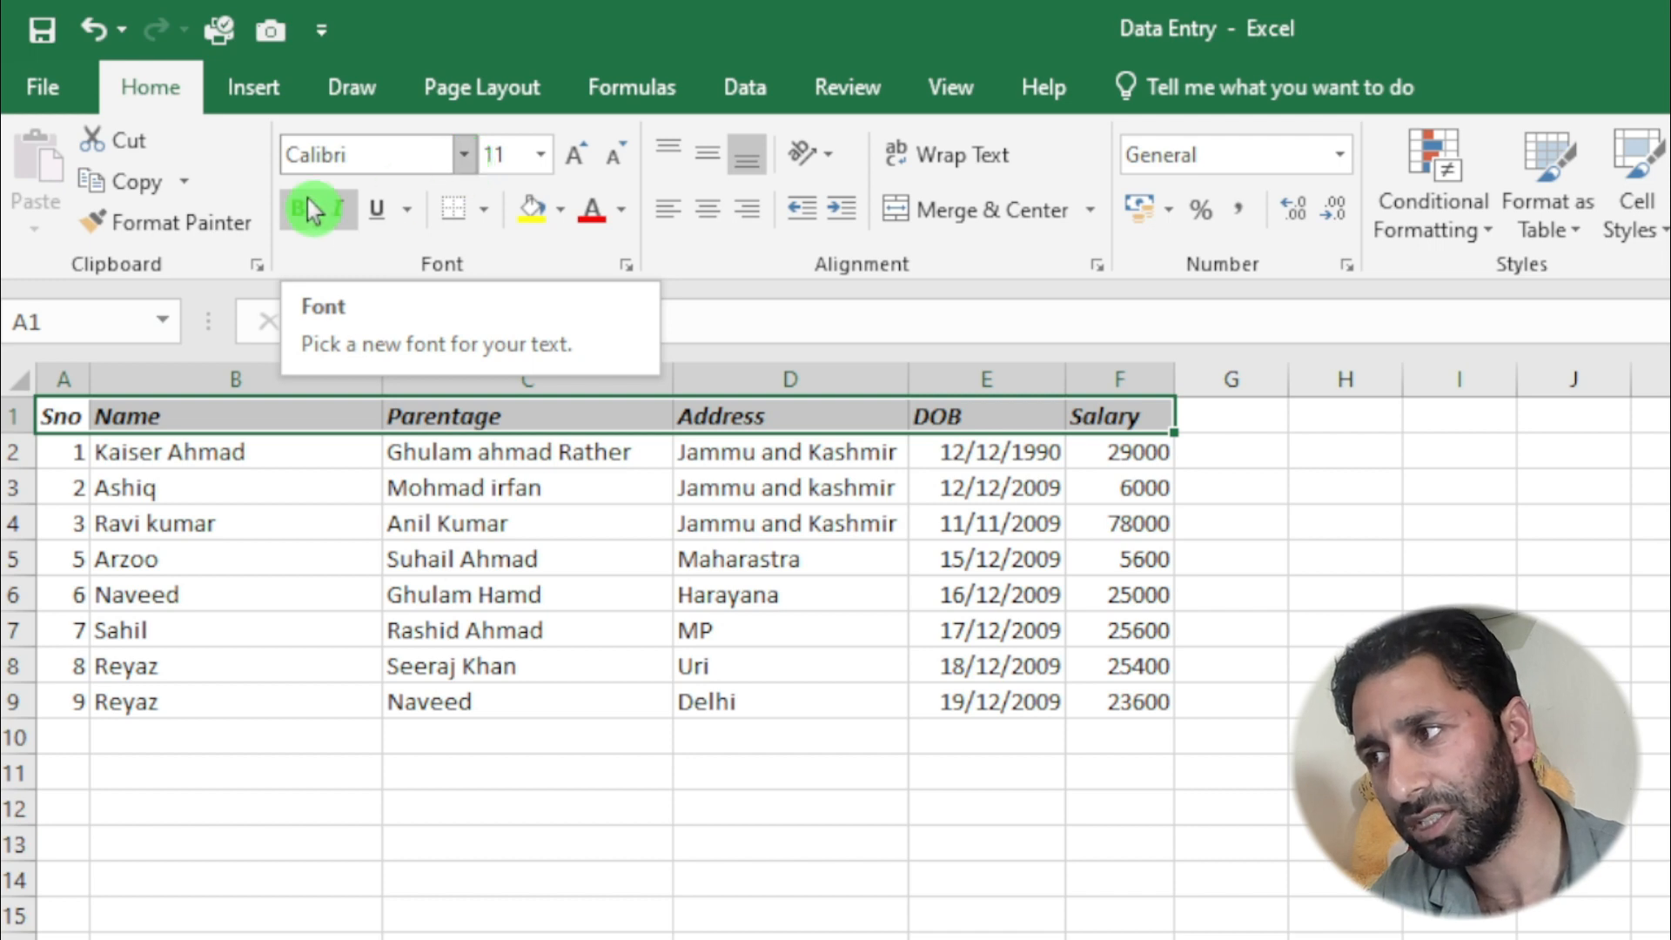
{"action": "left_click", "coordinate": [463, 171]}
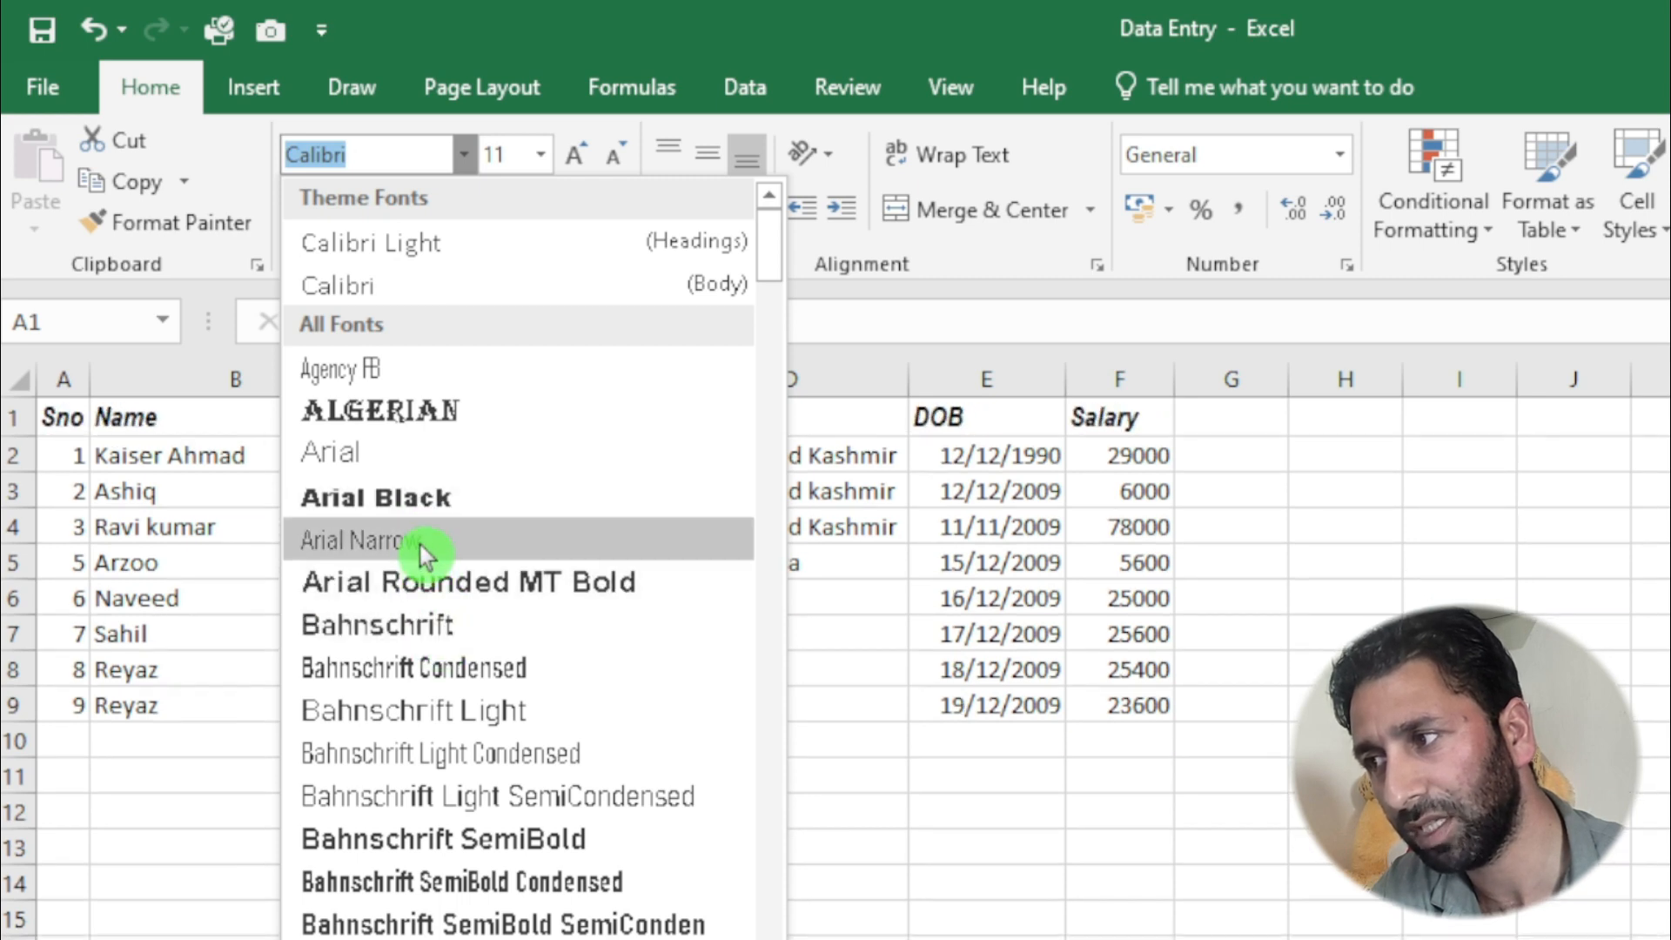
{"action": "left_click", "coordinate": [420, 544]}
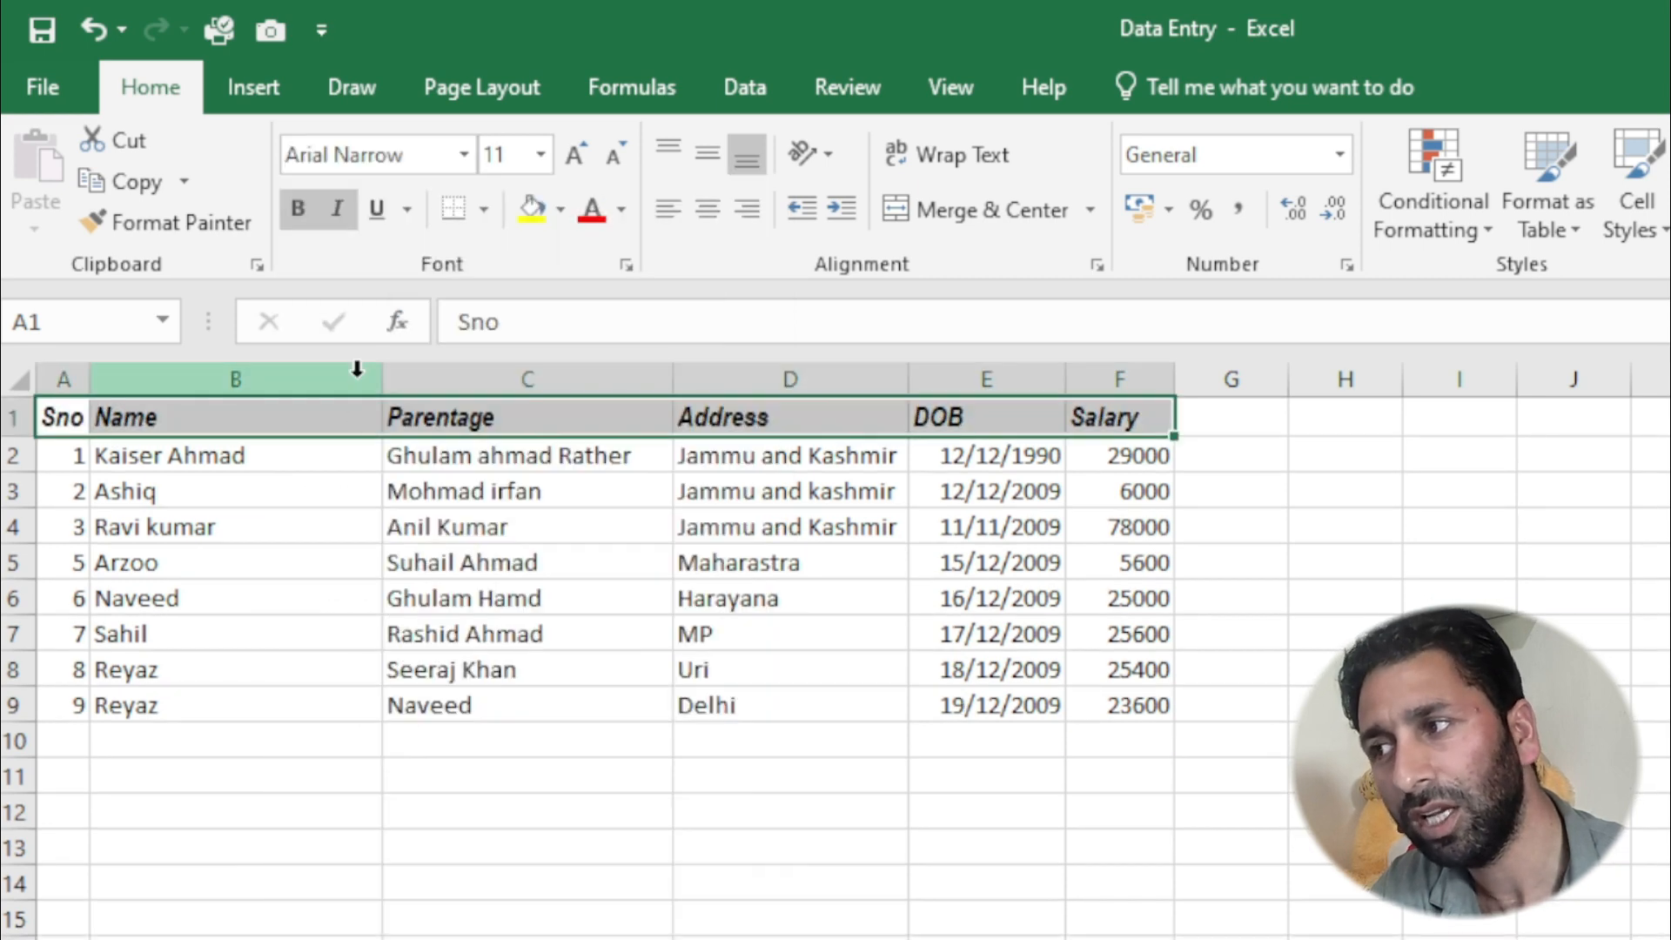
- Set the font size of the header row A1:F1 to 28
{"action": "left_click", "coordinate": [542, 159]}
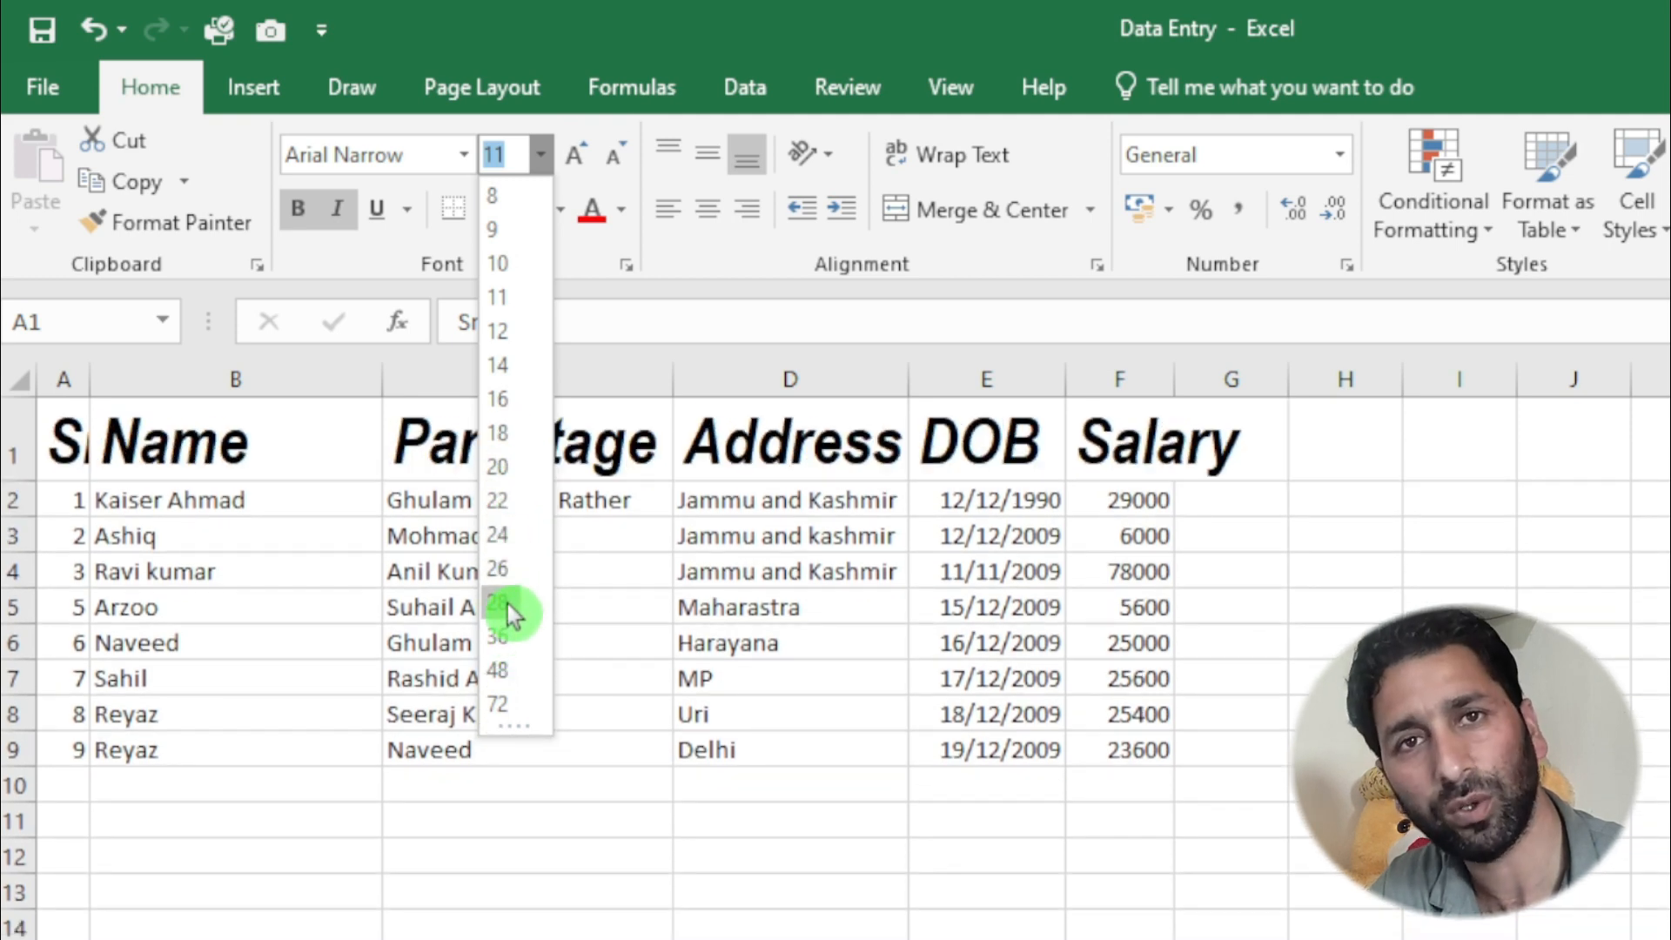
{"action": "left_click", "coordinate": [509, 607]}
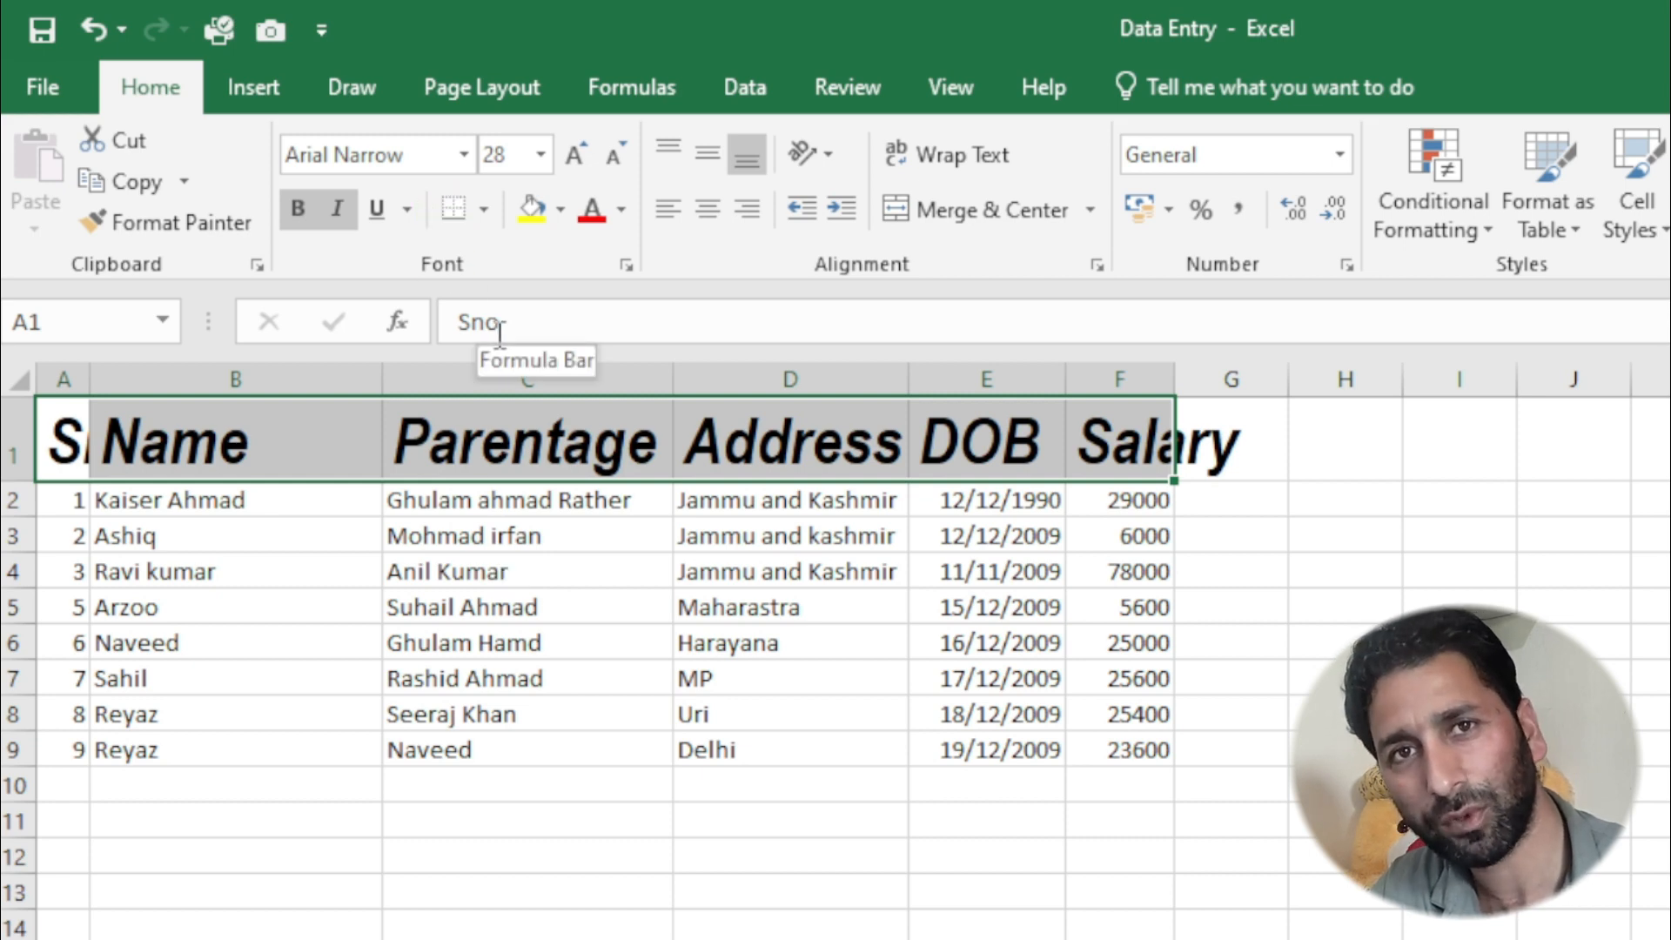
{"action": "left_click", "coordinate": [501, 174]}
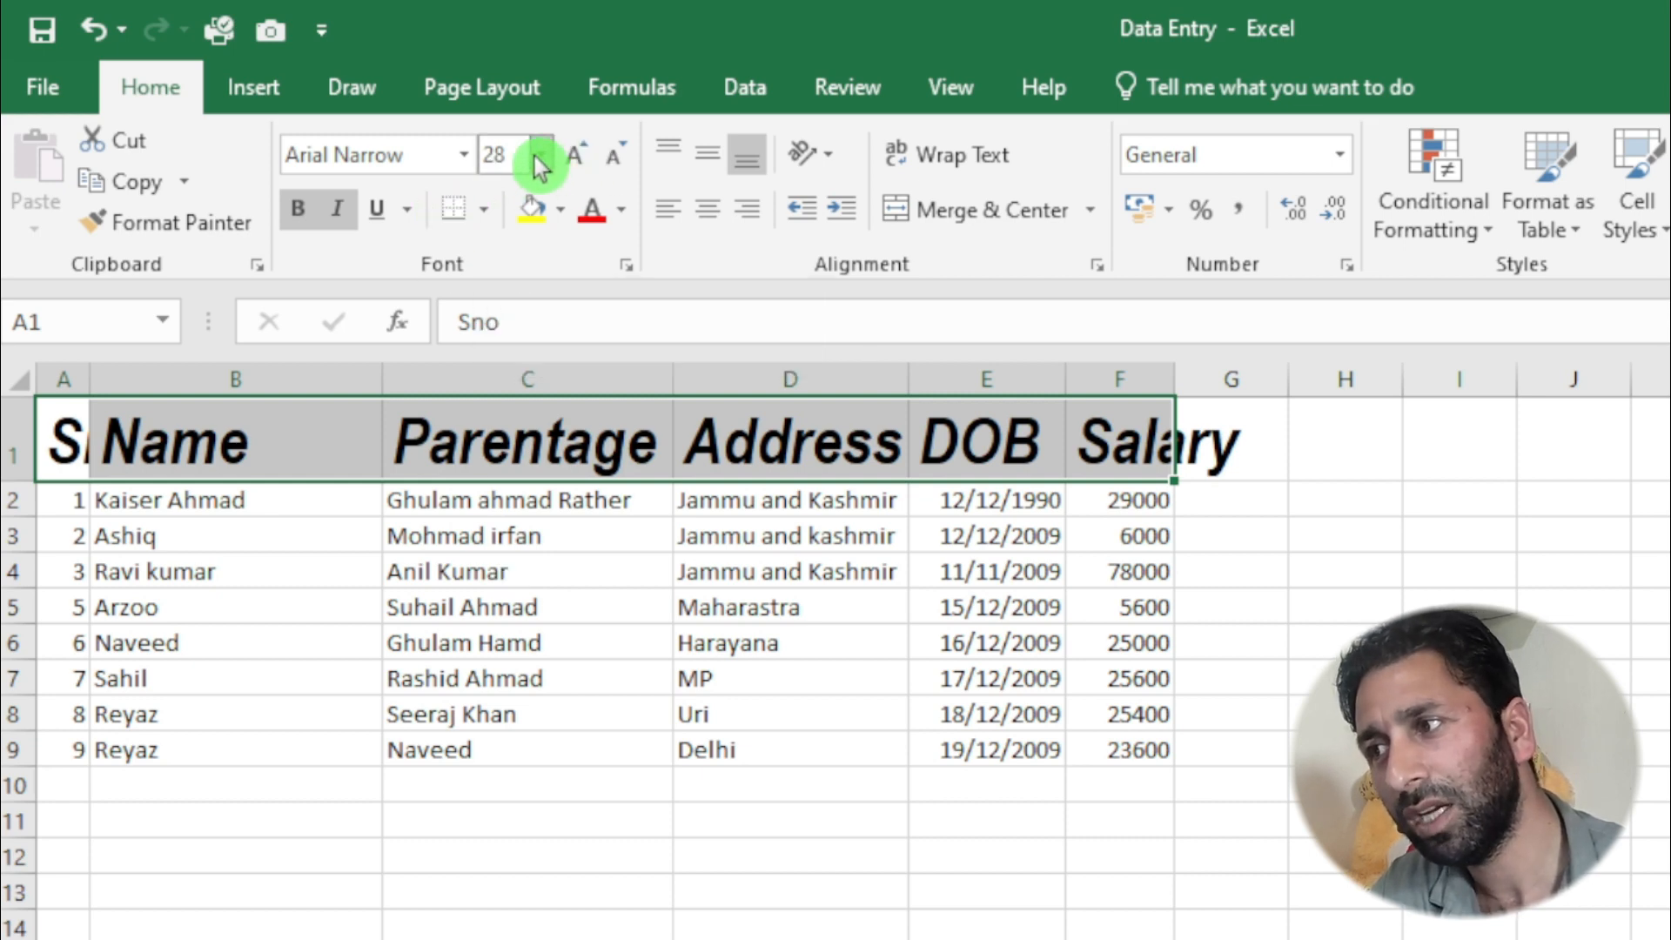
- Set the font size of the header row A1:F1 to 16
{"action": "left_click", "coordinate": [537, 156]}
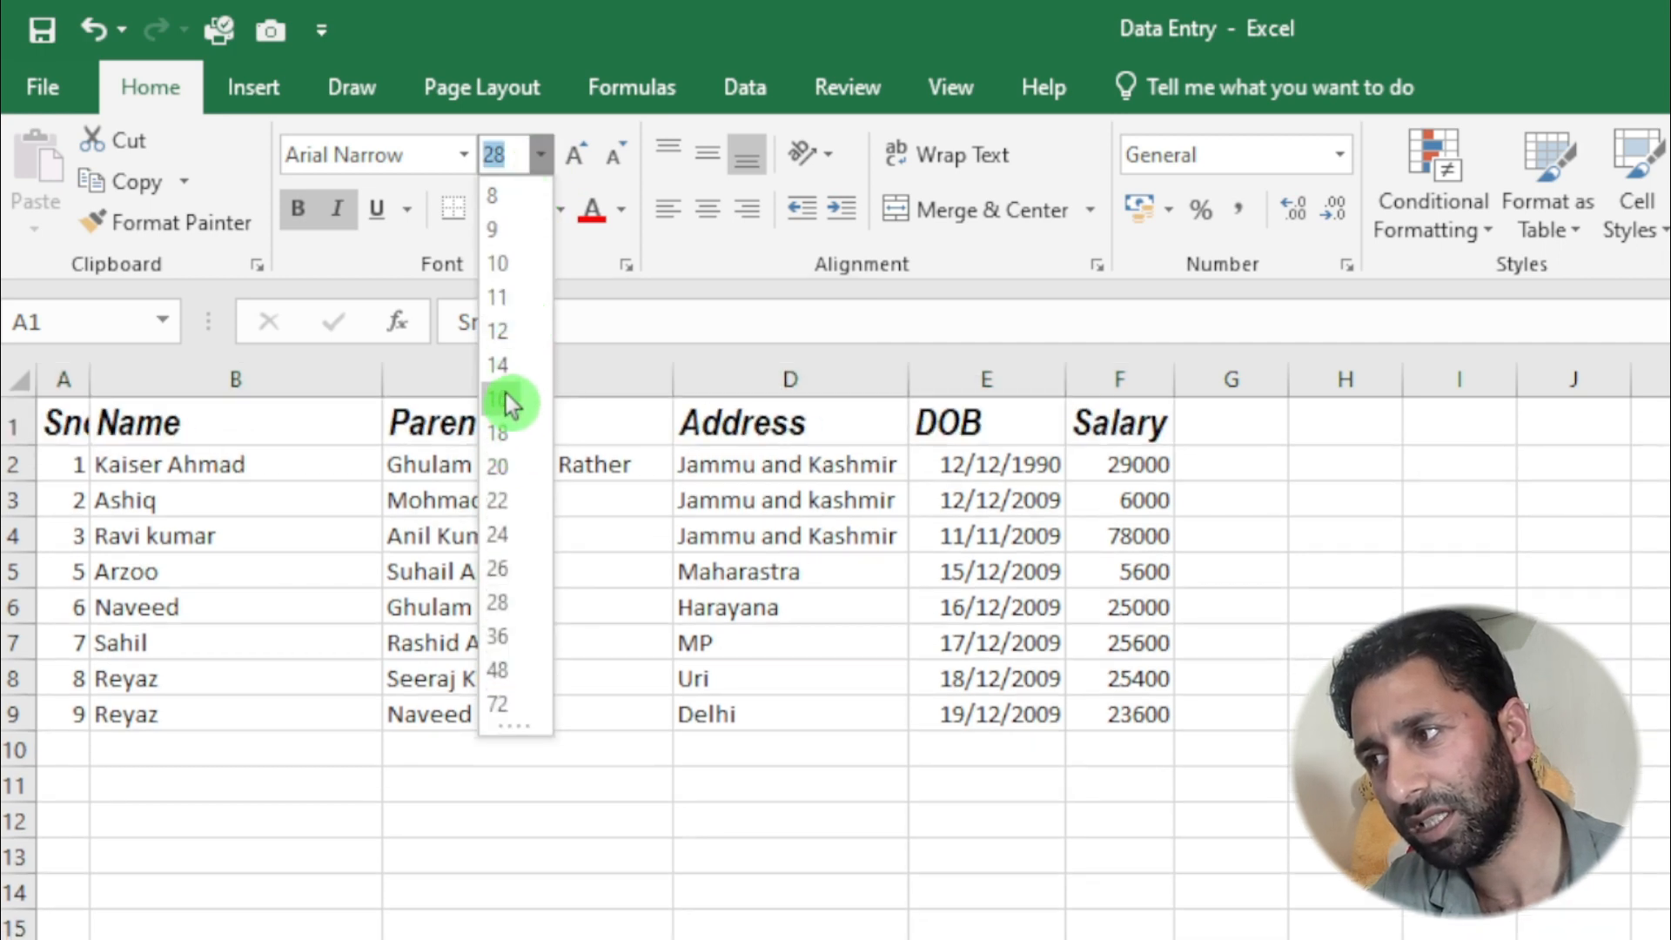
{"action": "key", "text": "Escape"}
{"action": "left_click", "coordinate": [508, 395]}
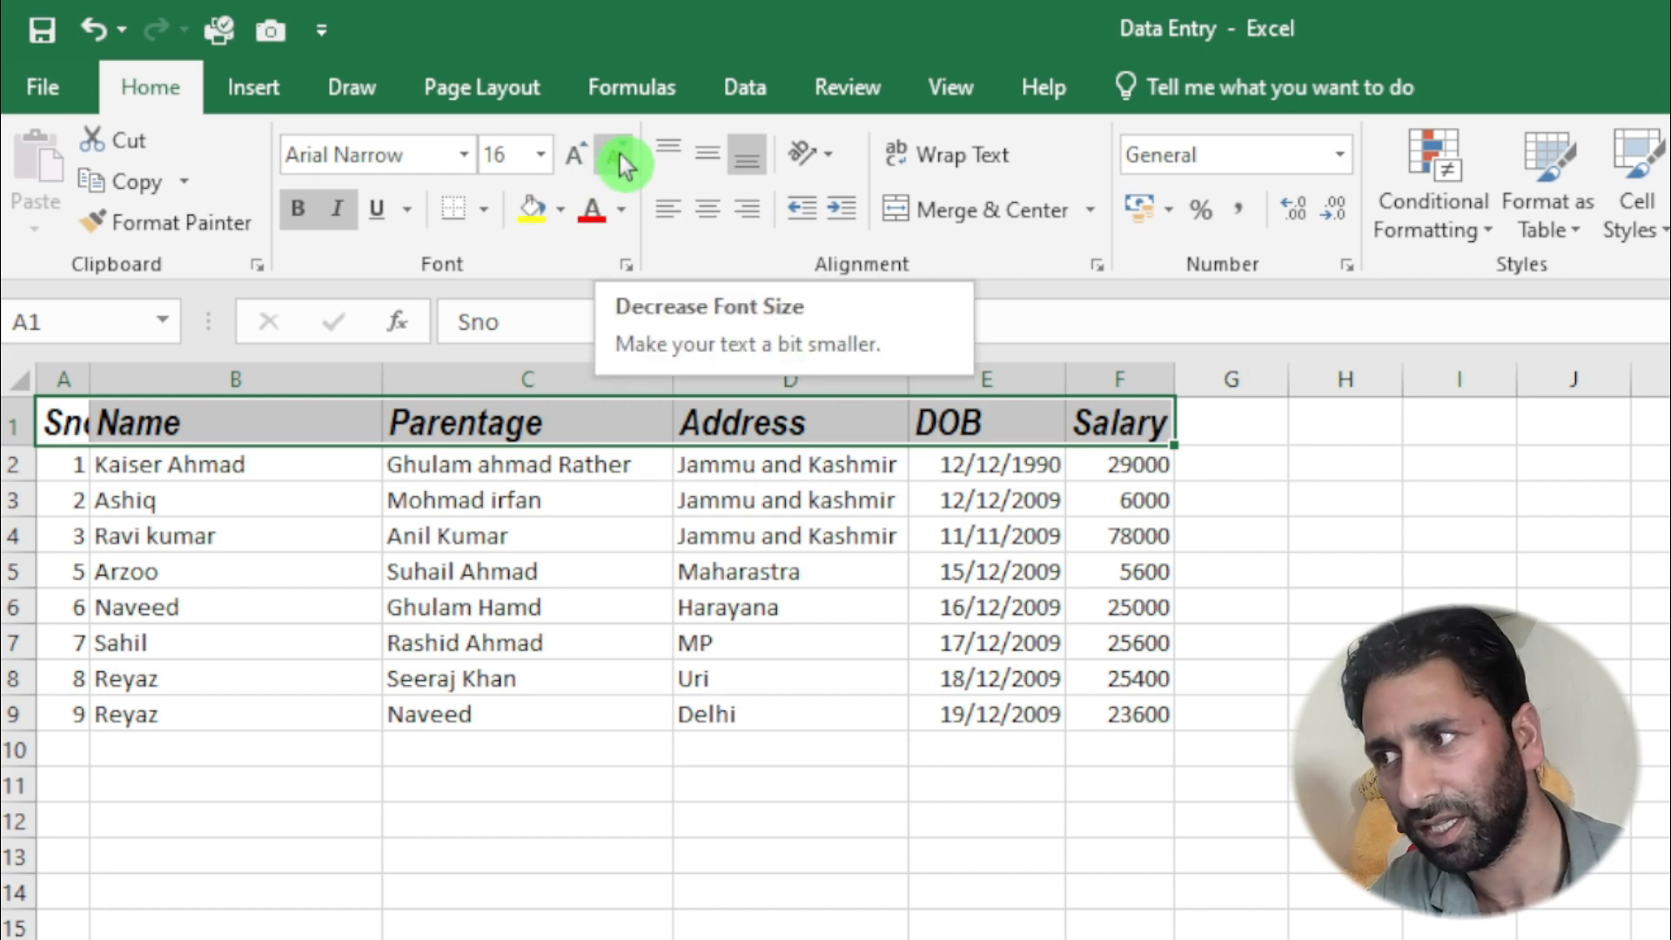
- Increase the header row's font size in increments up to 26
{"action": "left_click", "coordinate": [576, 160]}
{"action": "left_click", "coordinate": [577, 159]}
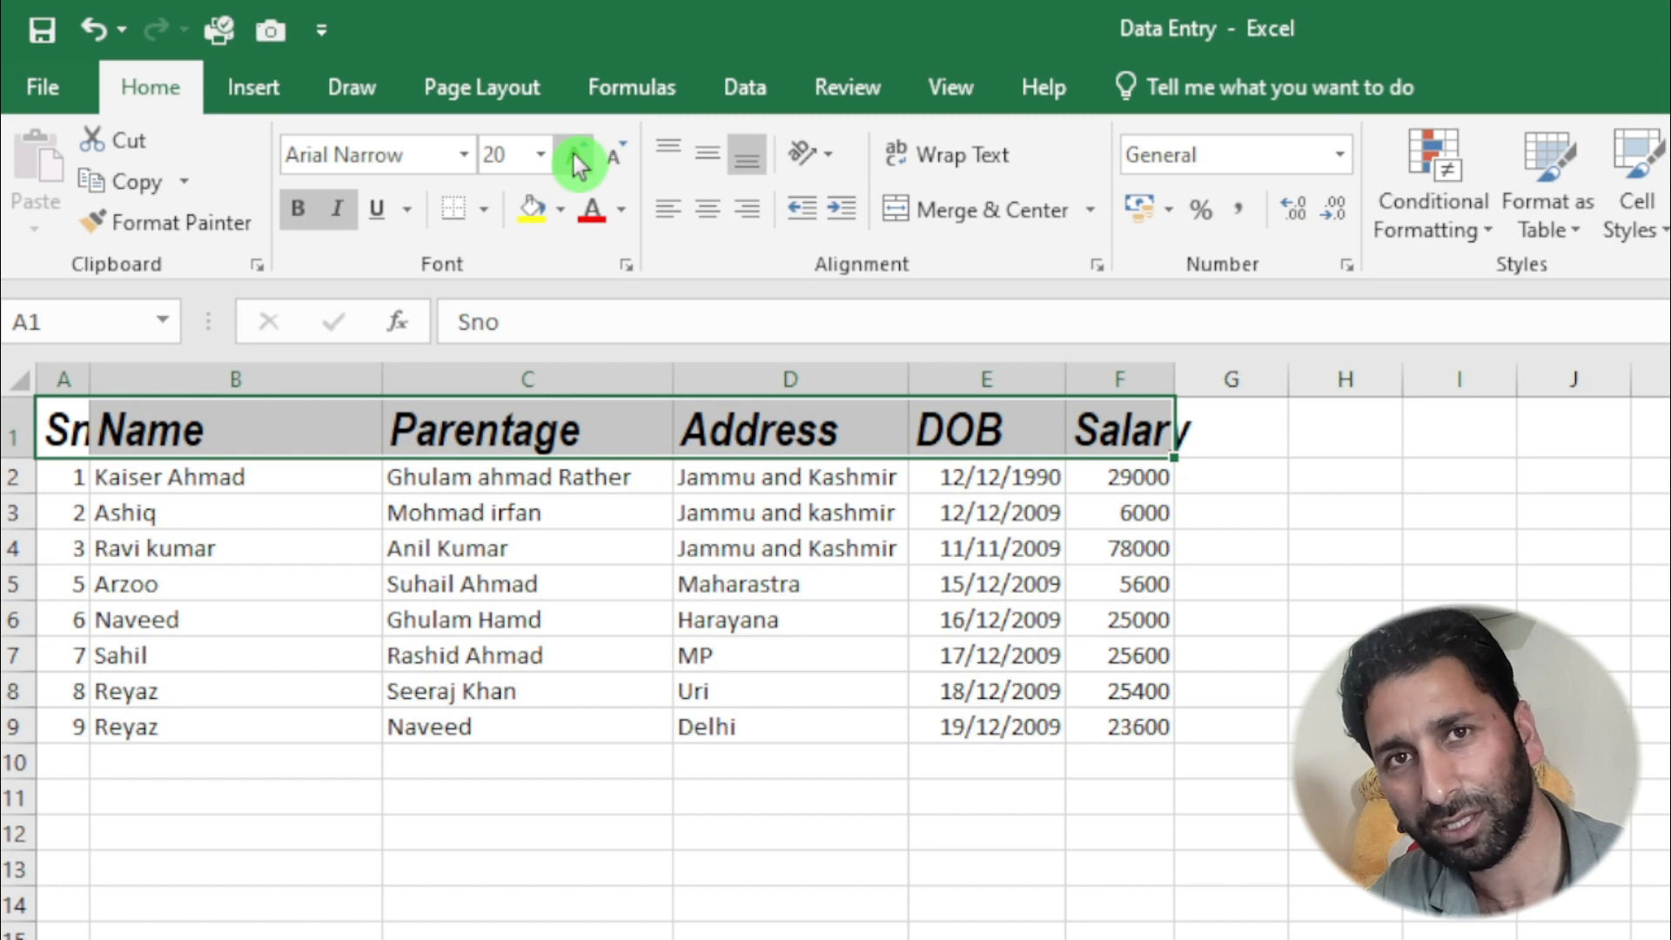
{"action": "left_click", "coordinate": [577, 159]}
{"action": "left_click", "coordinate": [577, 159]}
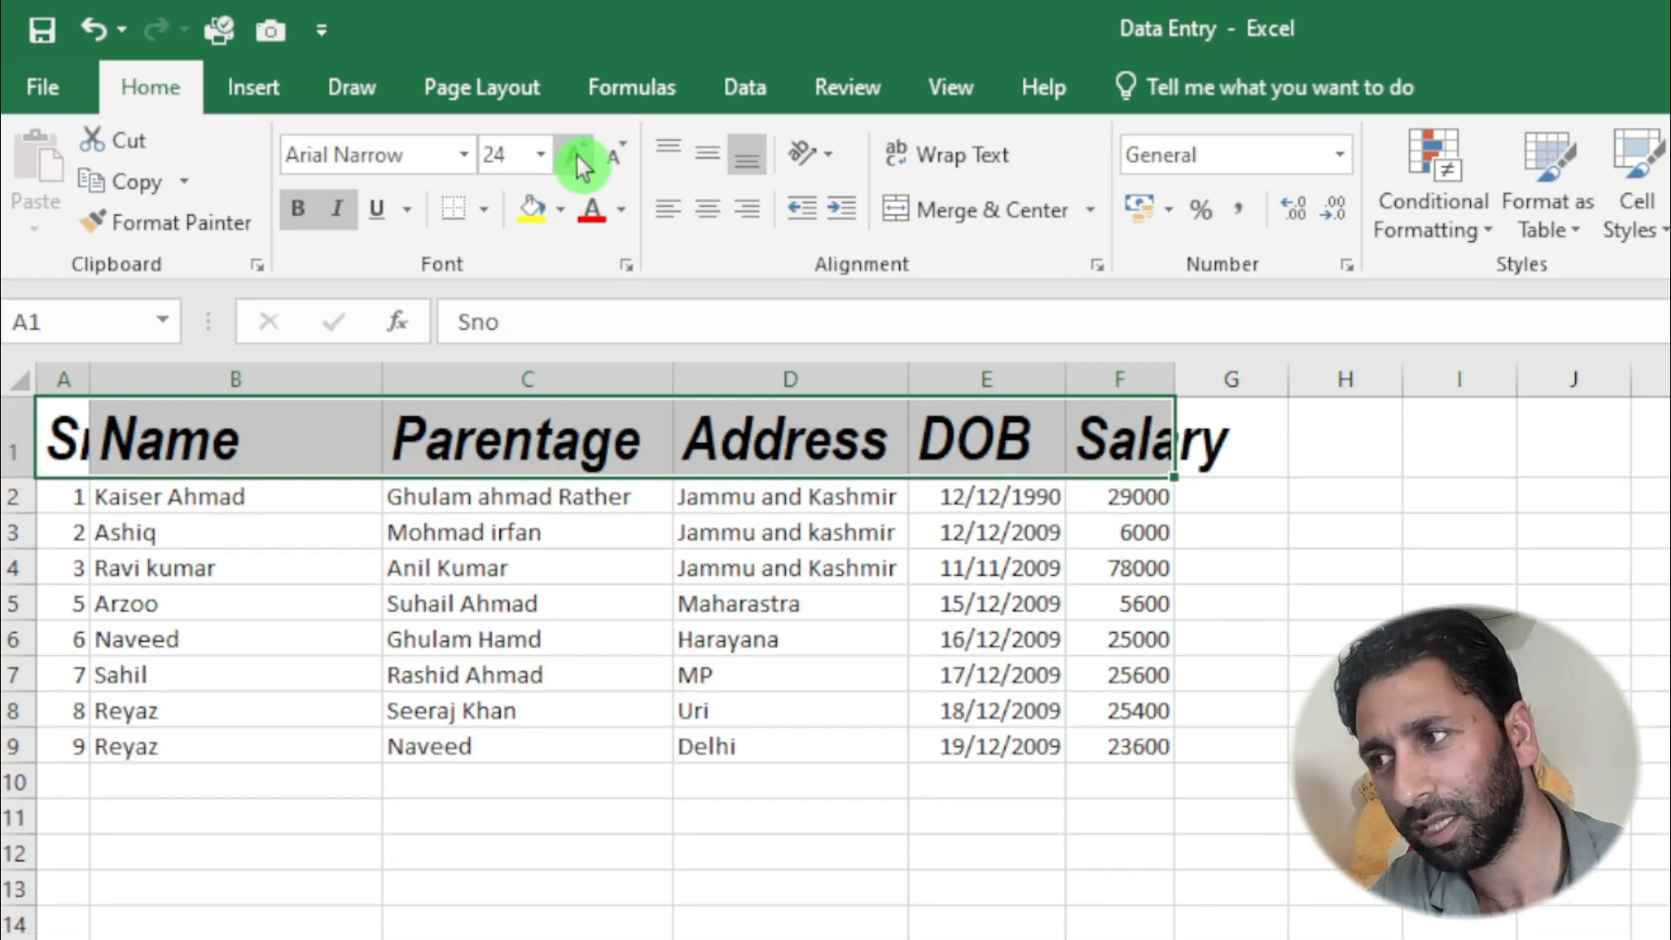
{"action": "left_click", "coordinate": [577, 159]}
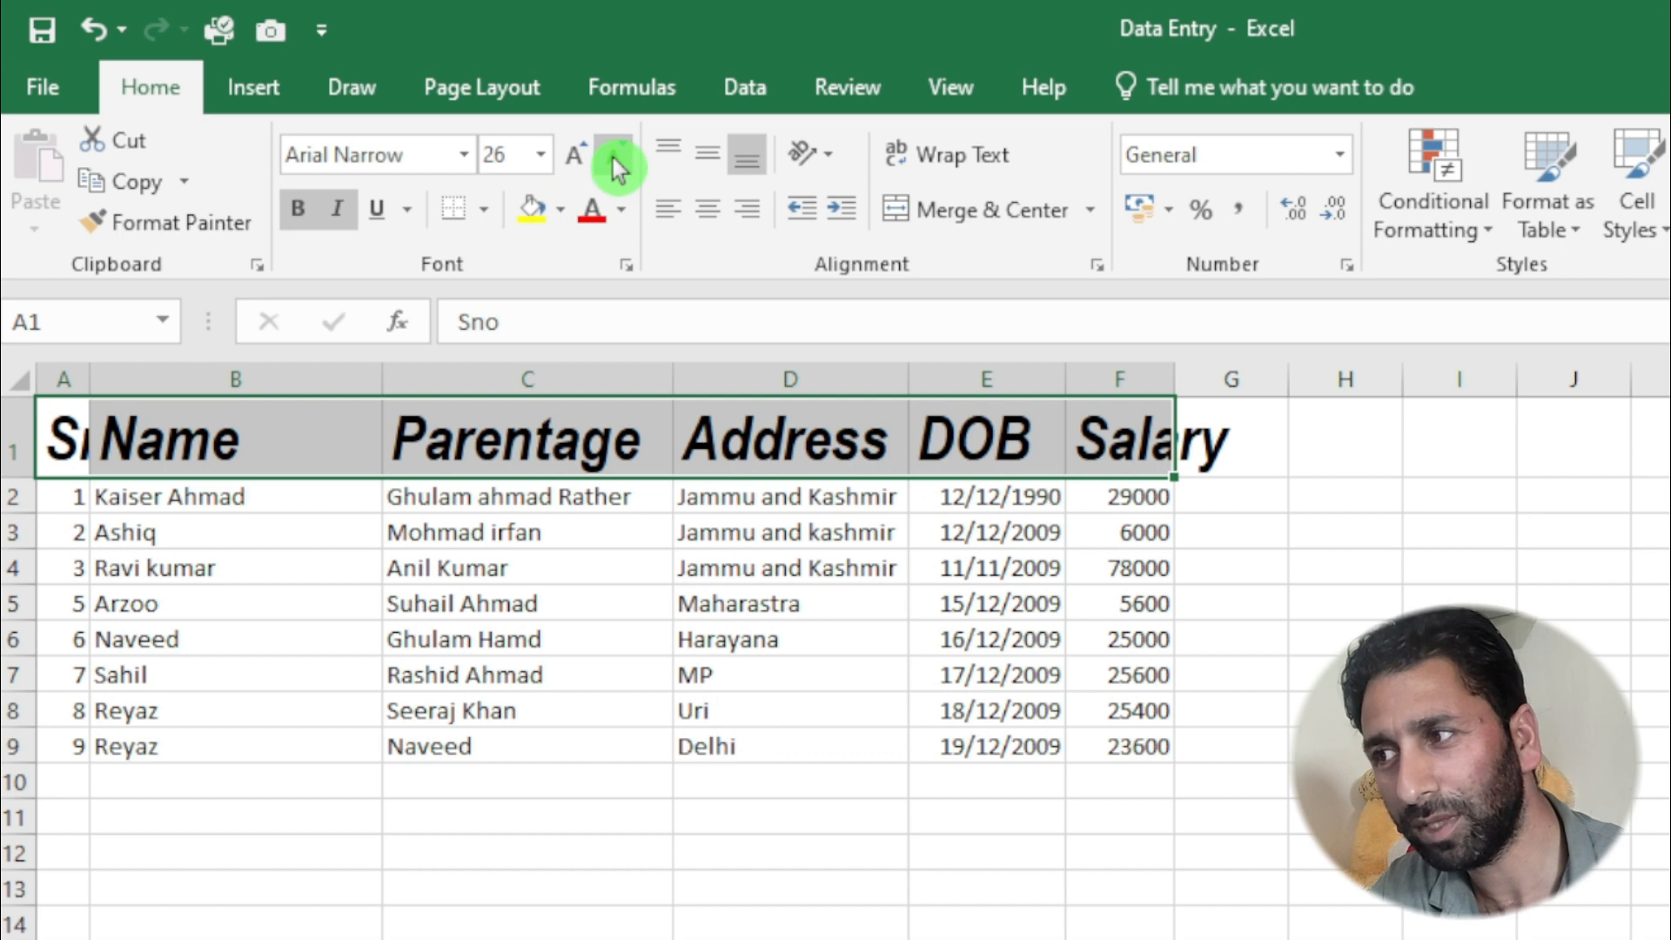
- Decrease the header row's font size in increments down to 16
{"action": "left_click", "coordinate": [613, 159]}
{"action": "left_click", "coordinate": [620, 165]}
{"action": "left_click", "coordinate": [619, 165]}
{"action": "left_click", "coordinate": [619, 165]}
{"action": "left_click", "coordinate": [620, 165]}
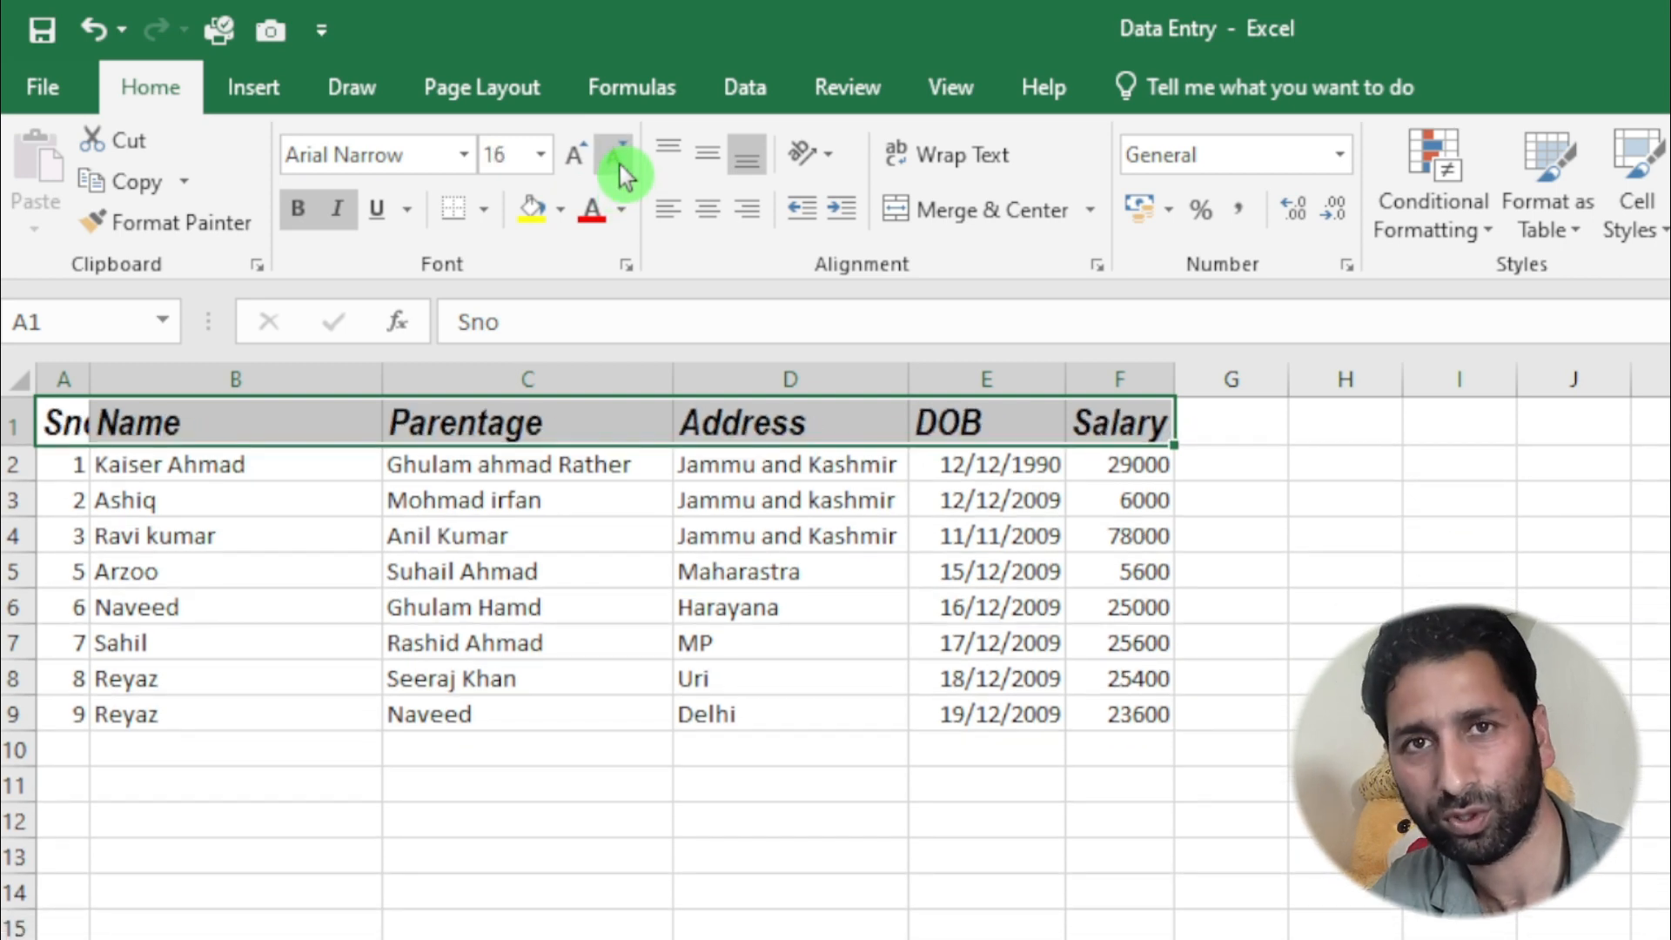
- Select the data rows A2:F9, from the first serial number to the last salary
{"action": "left_click", "coordinate": [292, 573]}
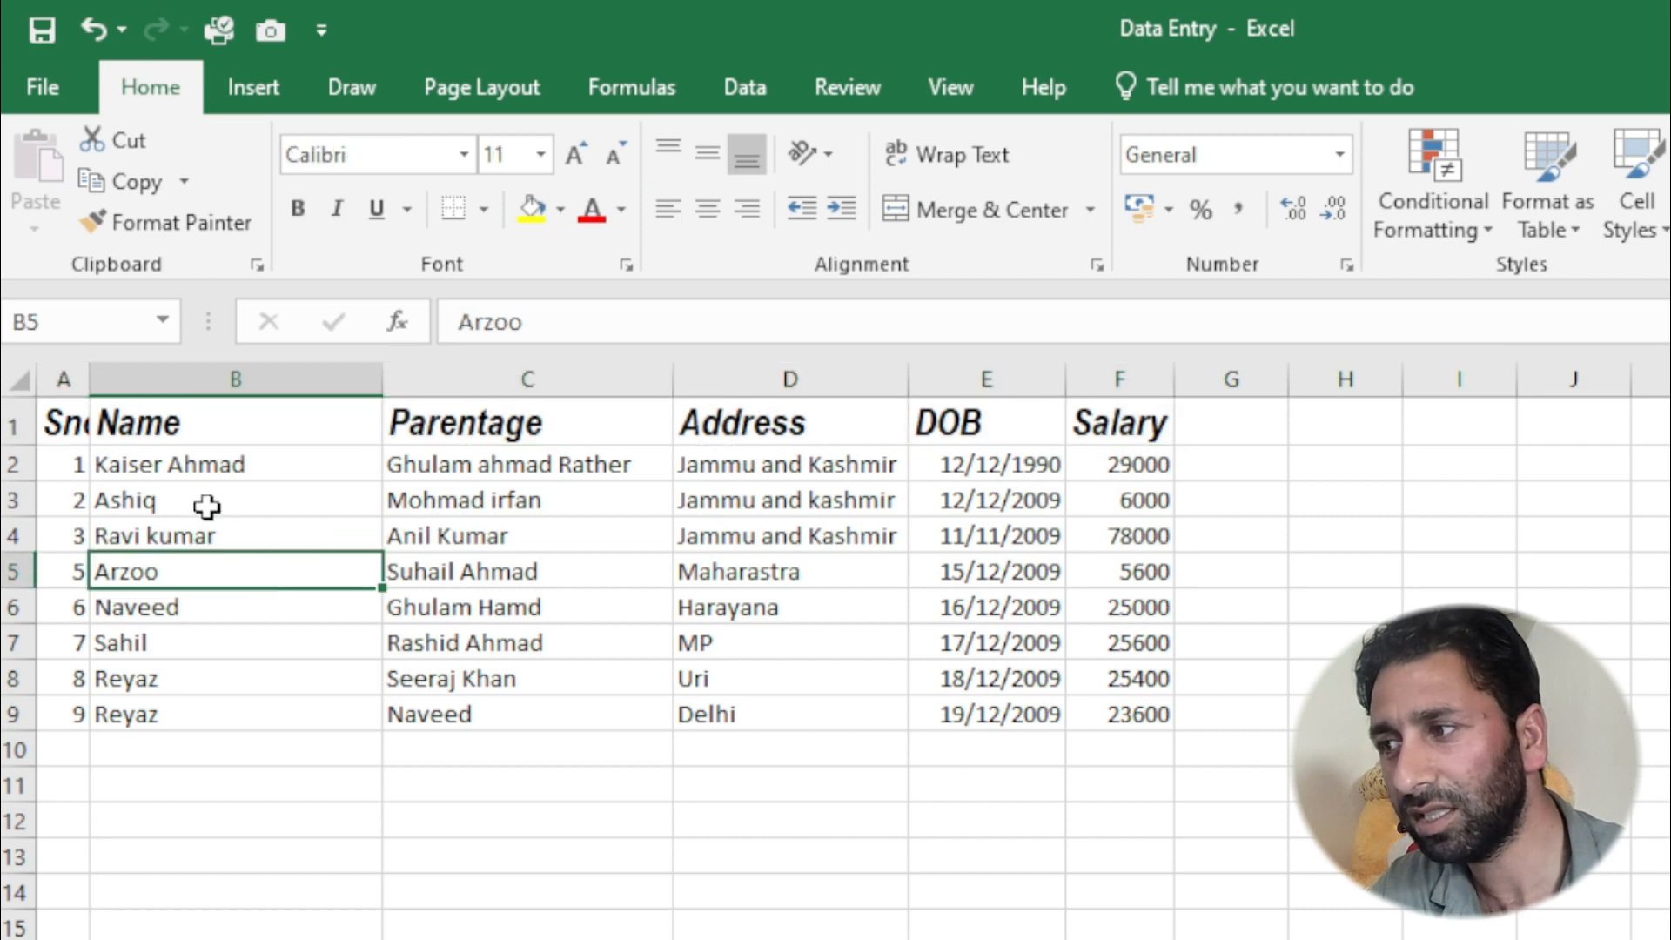
{"action": "left_click_drag", "start_coordinate": [66, 459], "coordinate": [1117, 714]}
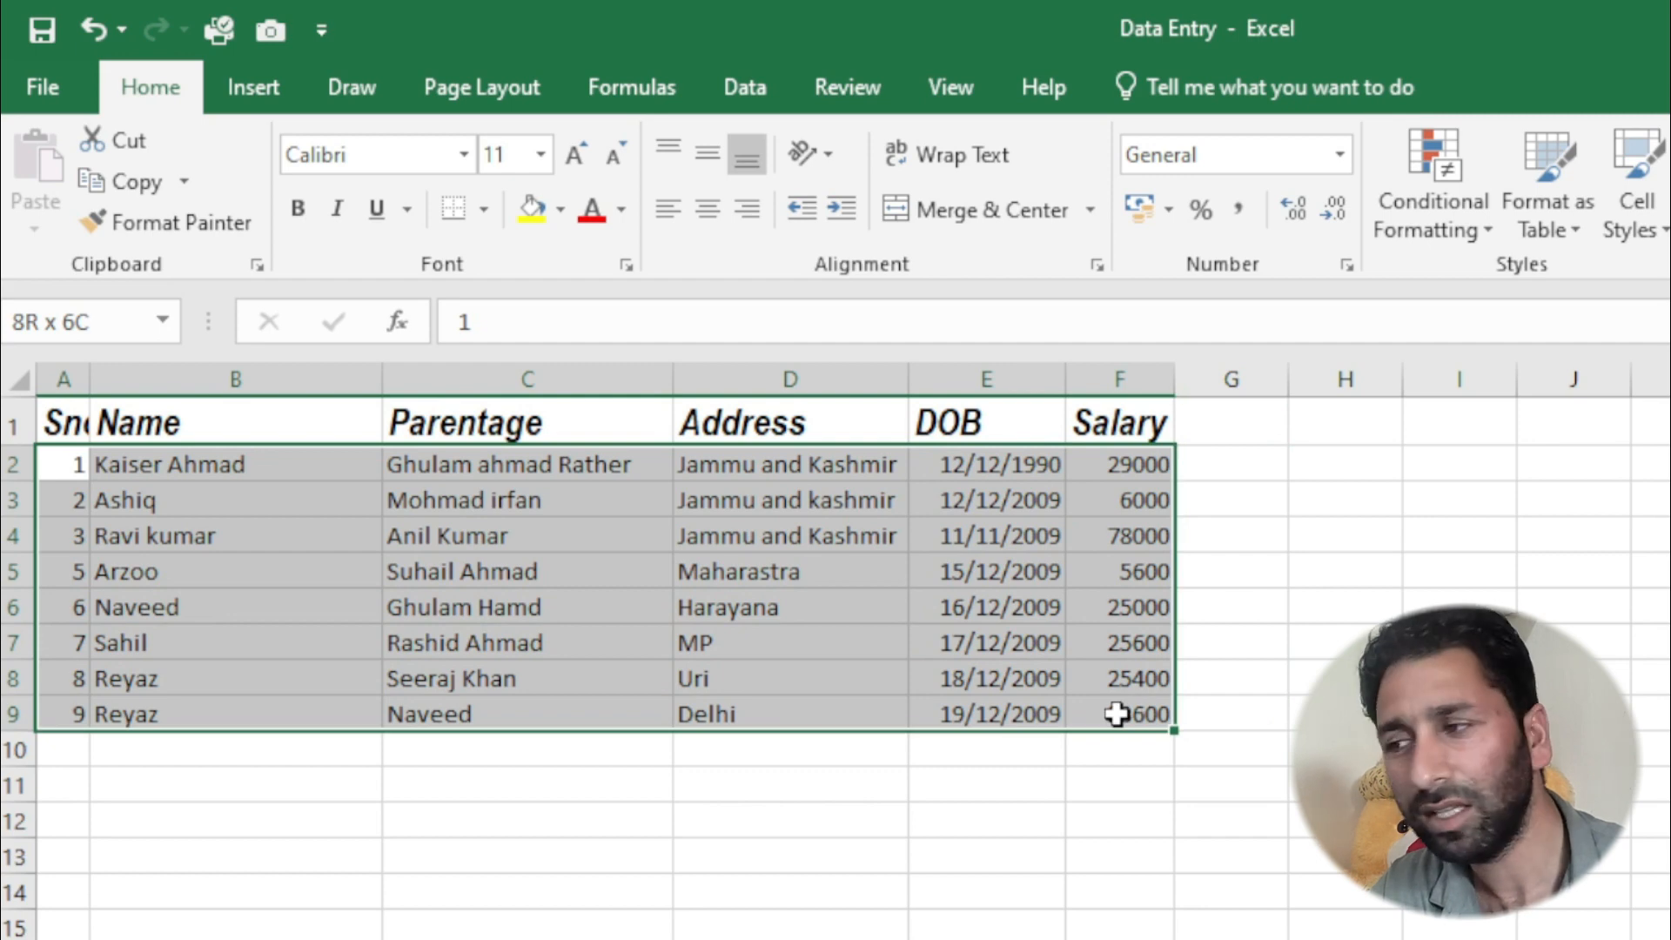
{"action": "left_click", "coordinate": [67, 463]}
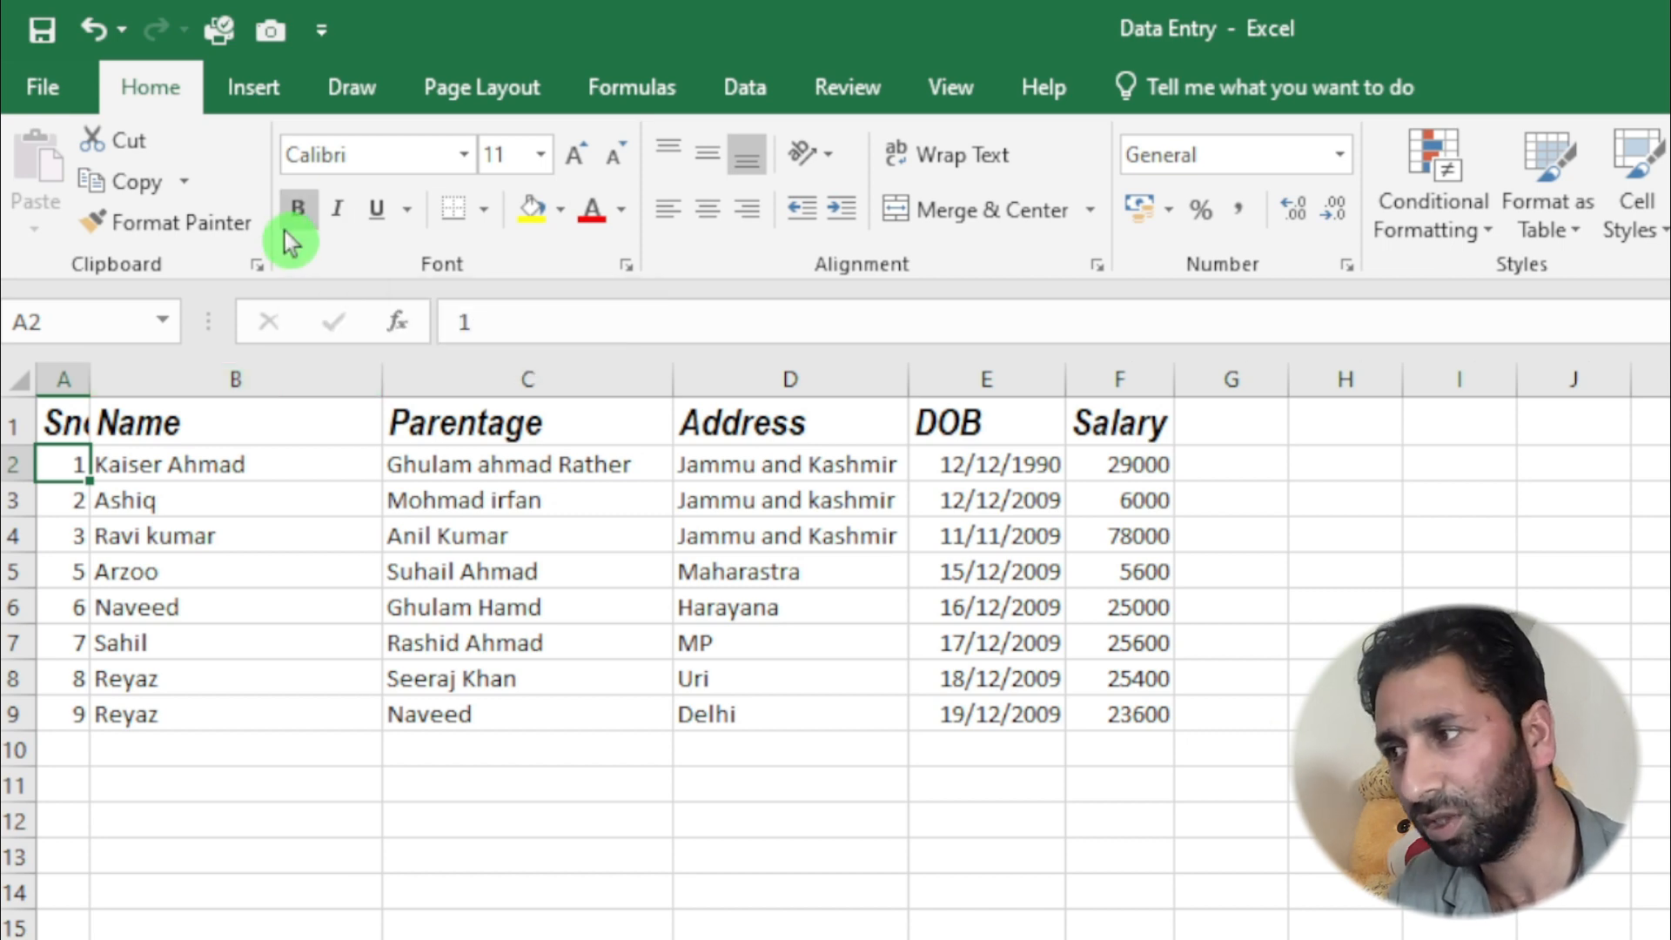
{"action": "key", "text": "ctrl+shift+Right"}
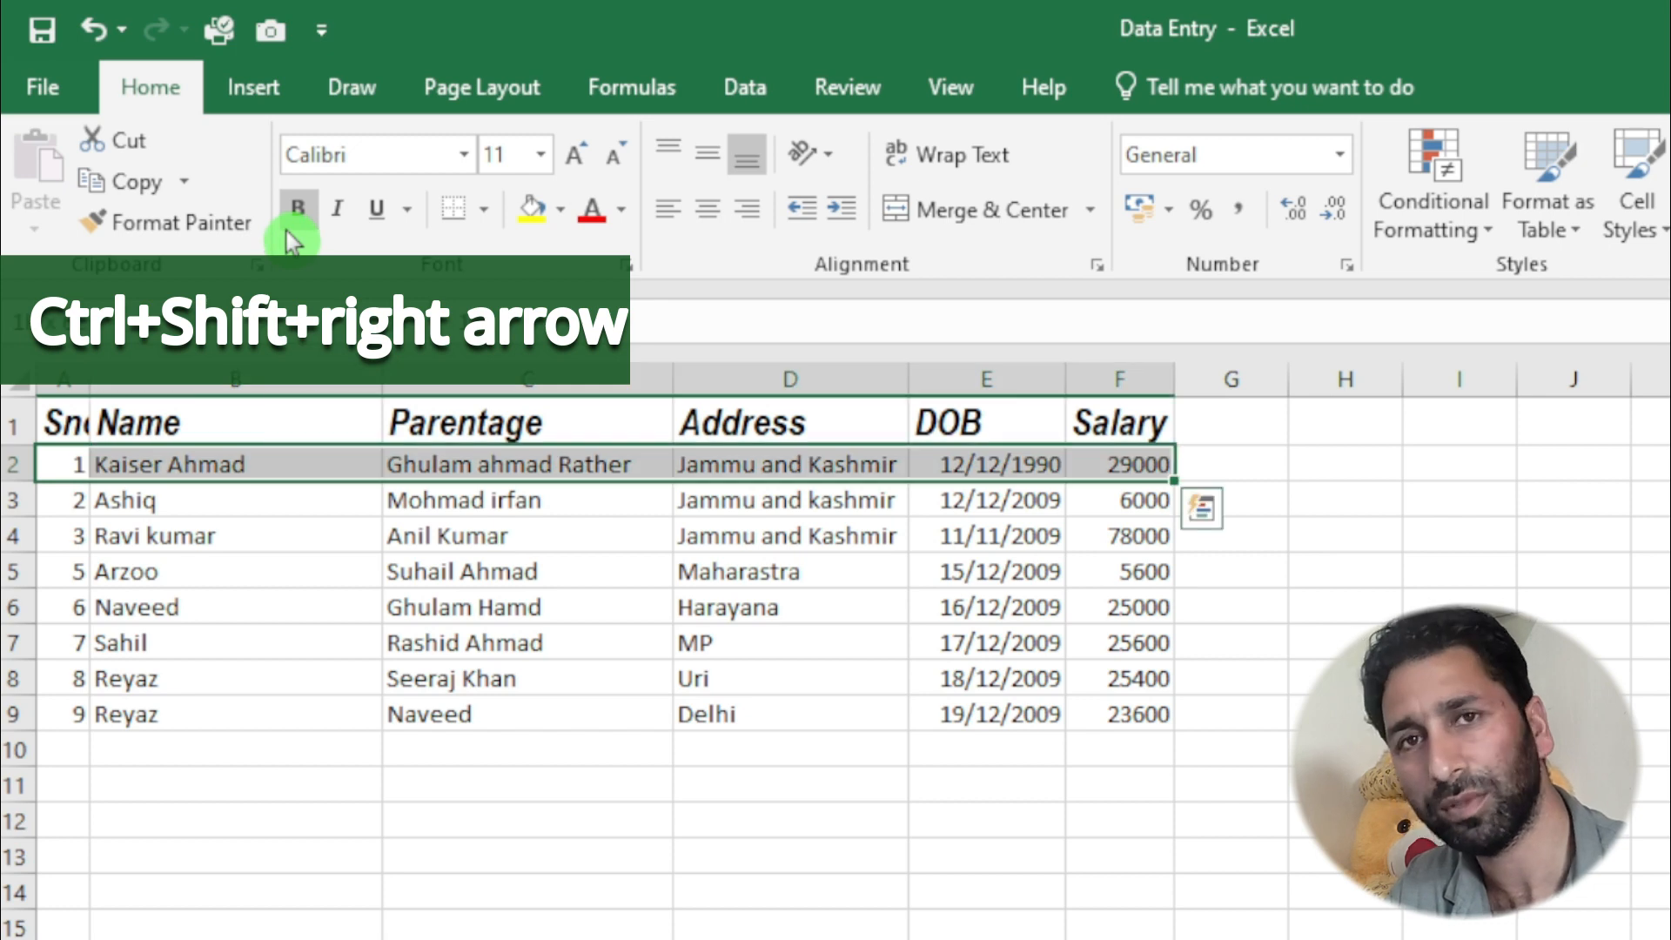
{"action": "key", "text": "ctrl+shift+Down"}
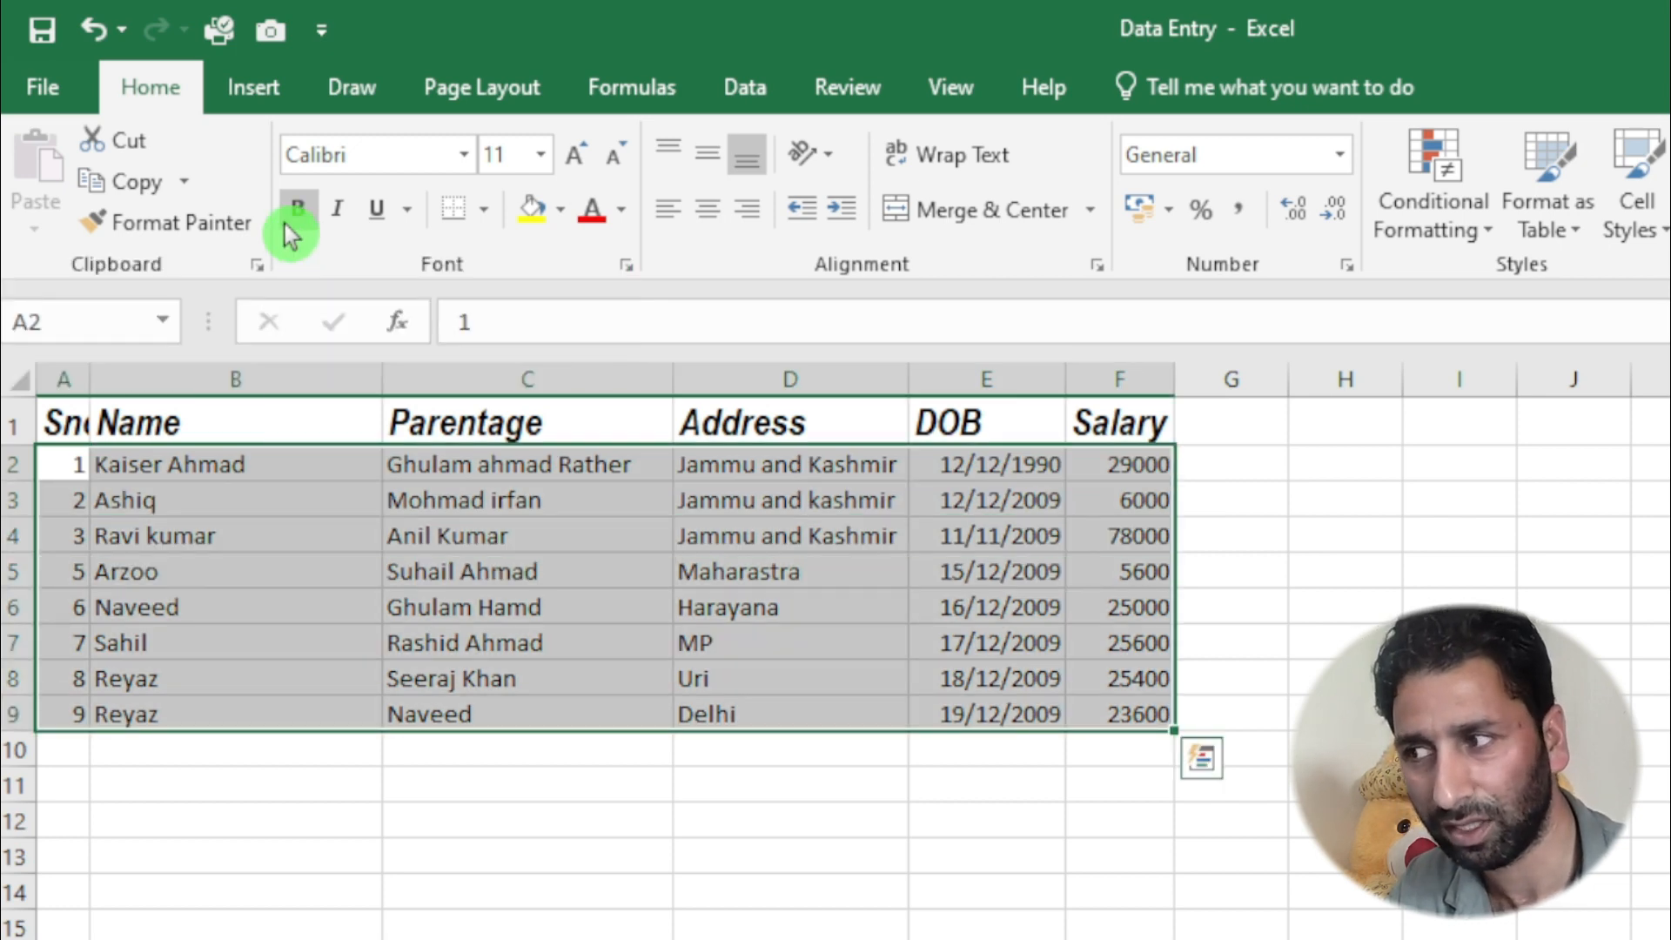
- Select the entries under the Name header in B2:B9
{"action": "left_click", "coordinate": [231, 498]}
{"action": "left_click", "coordinate": [216, 457]}
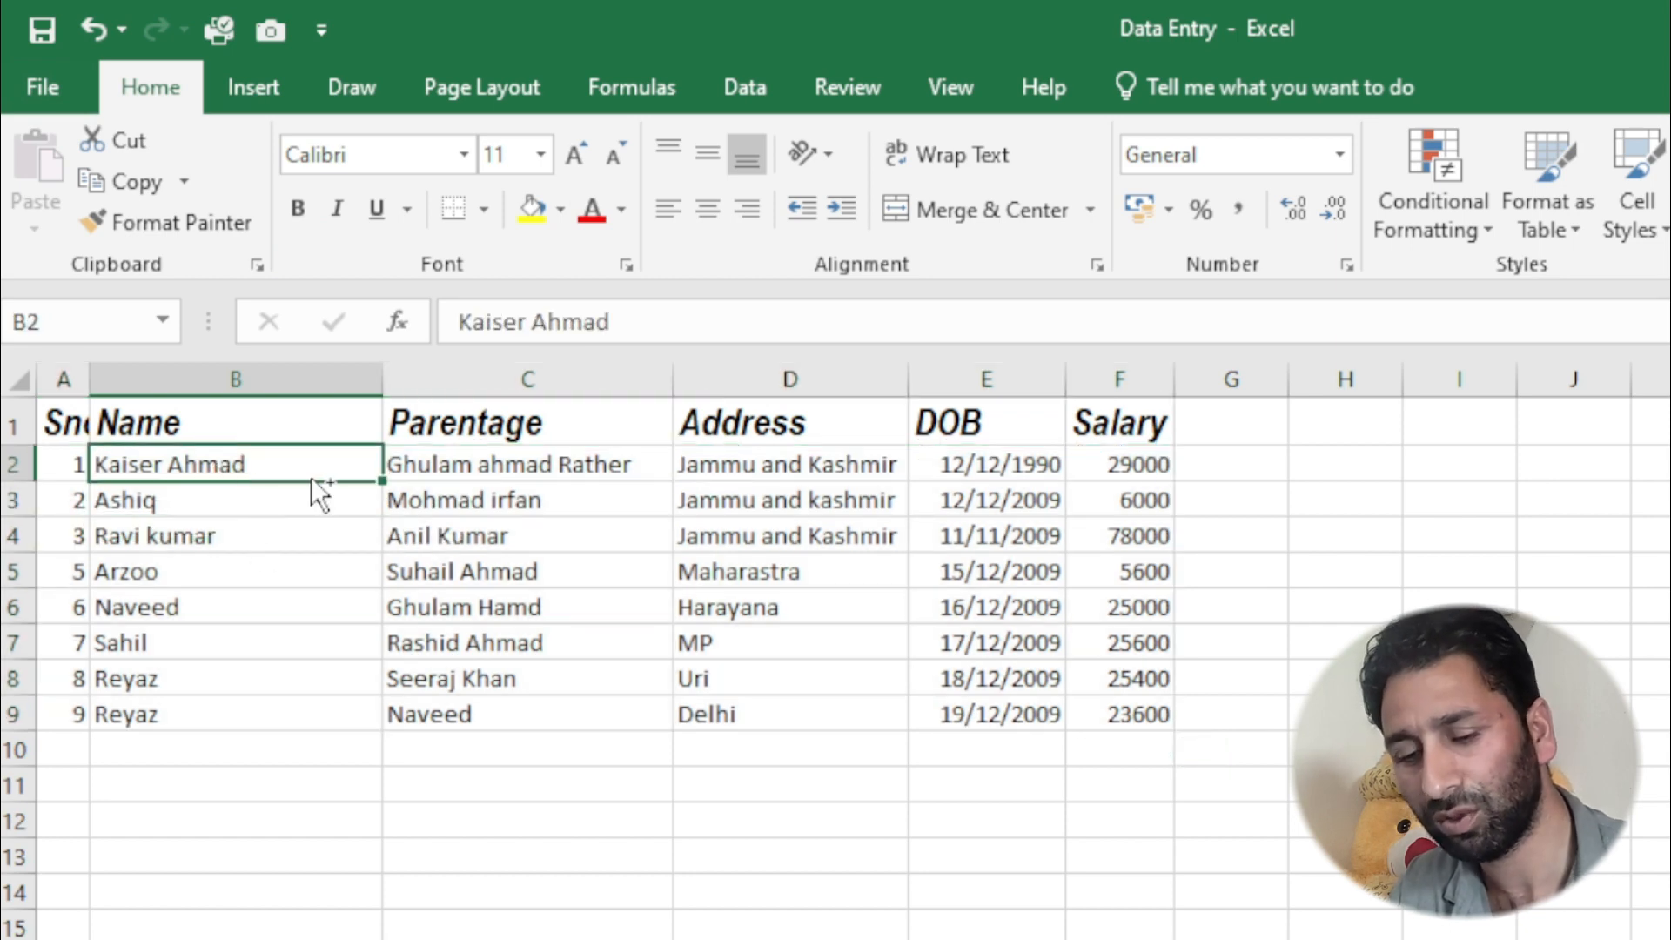
{"action": "key", "text": "ctrl+shift+Down"}
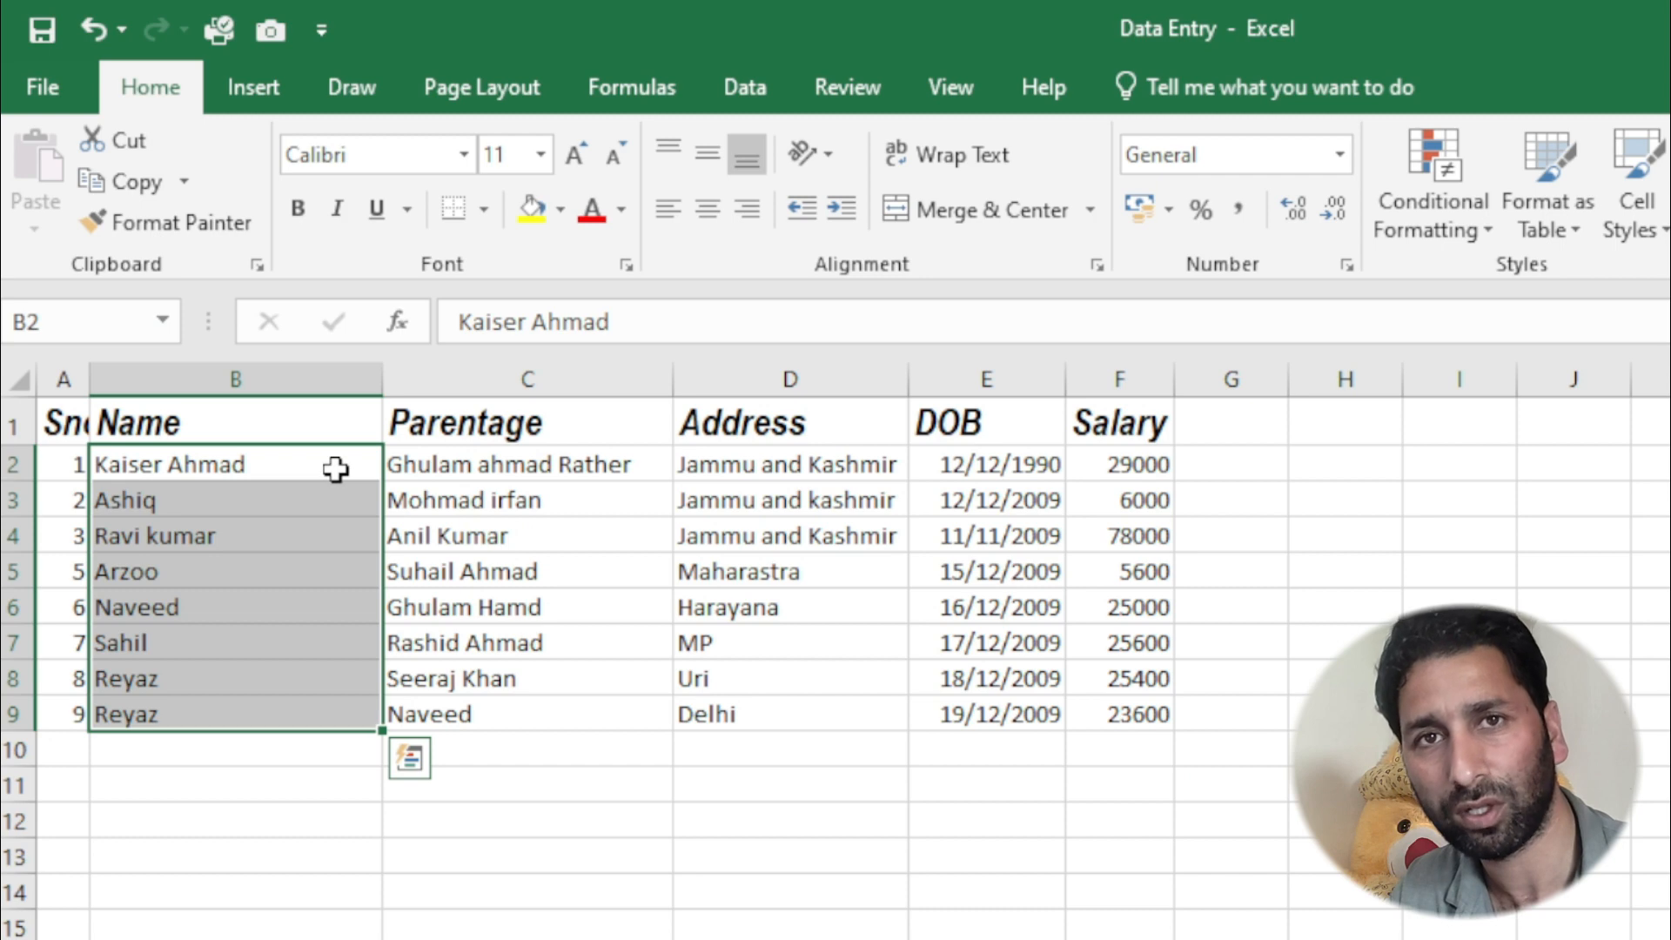
- Set the font of the data rows A2:F9 to Arial and the font size to 12
{"action": "left_click", "coordinate": [77, 464]}
{"action": "left_click_drag", "start_coordinate": [76, 463], "coordinate": [1119, 713]}
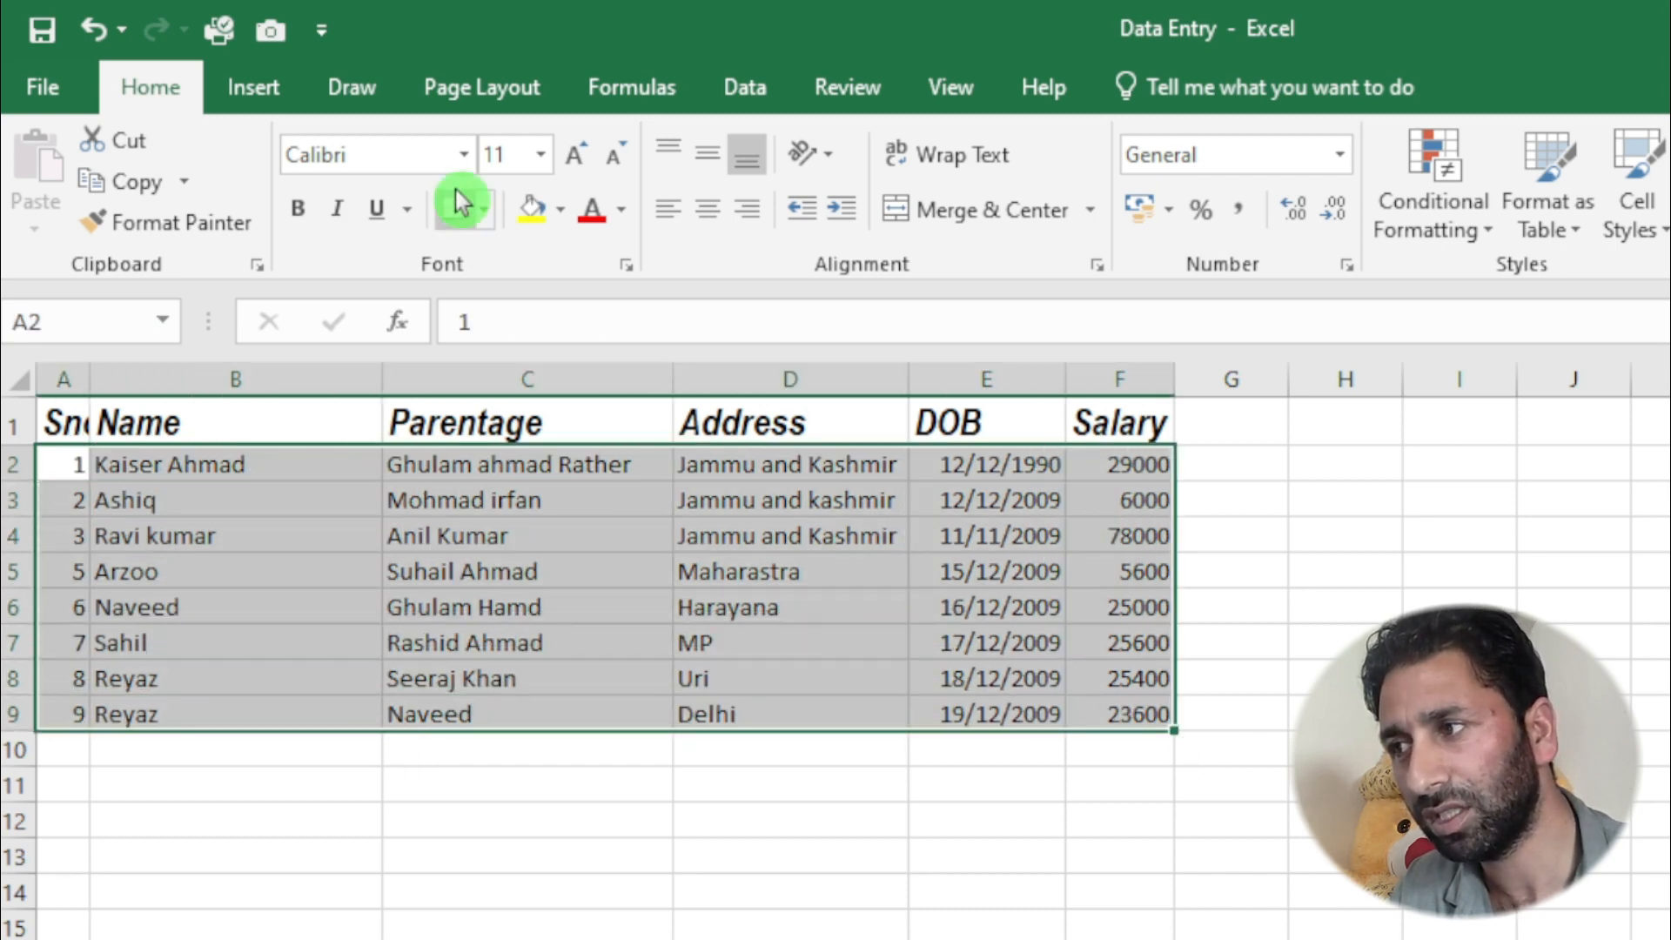
{"action": "left_click", "coordinate": [464, 154]}
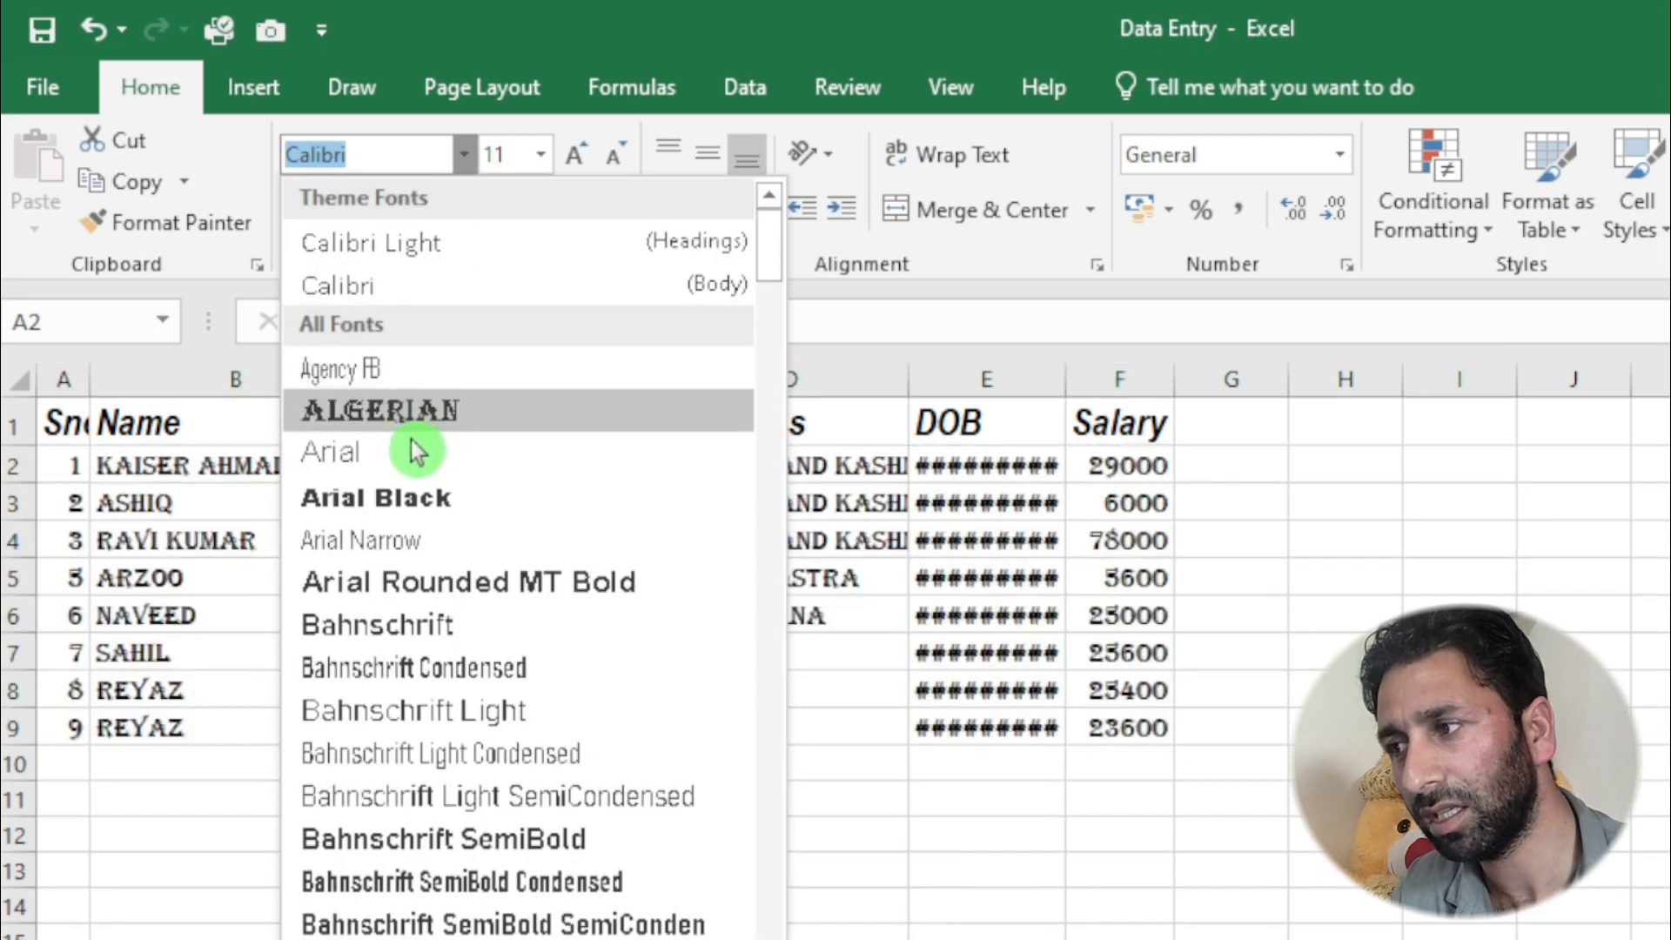
{"action": "left_click", "coordinate": [416, 454]}
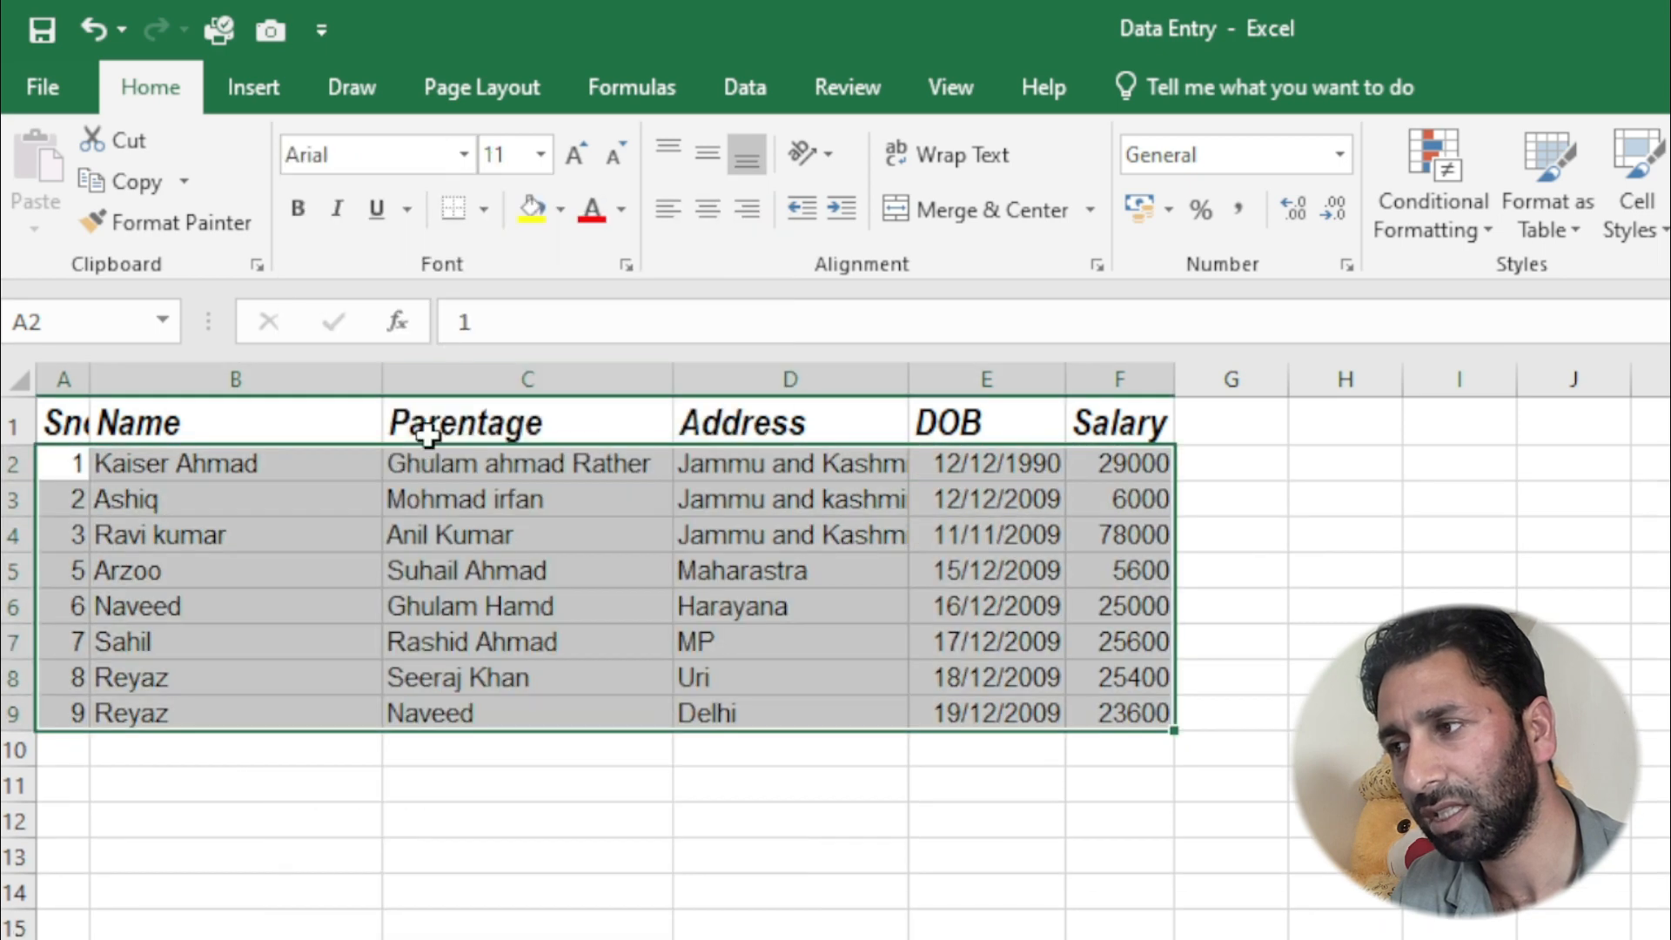
{"action": "left_click", "coordinate": [581, 162]}
{"action": "left_click", "coordinate": [582, 162]}
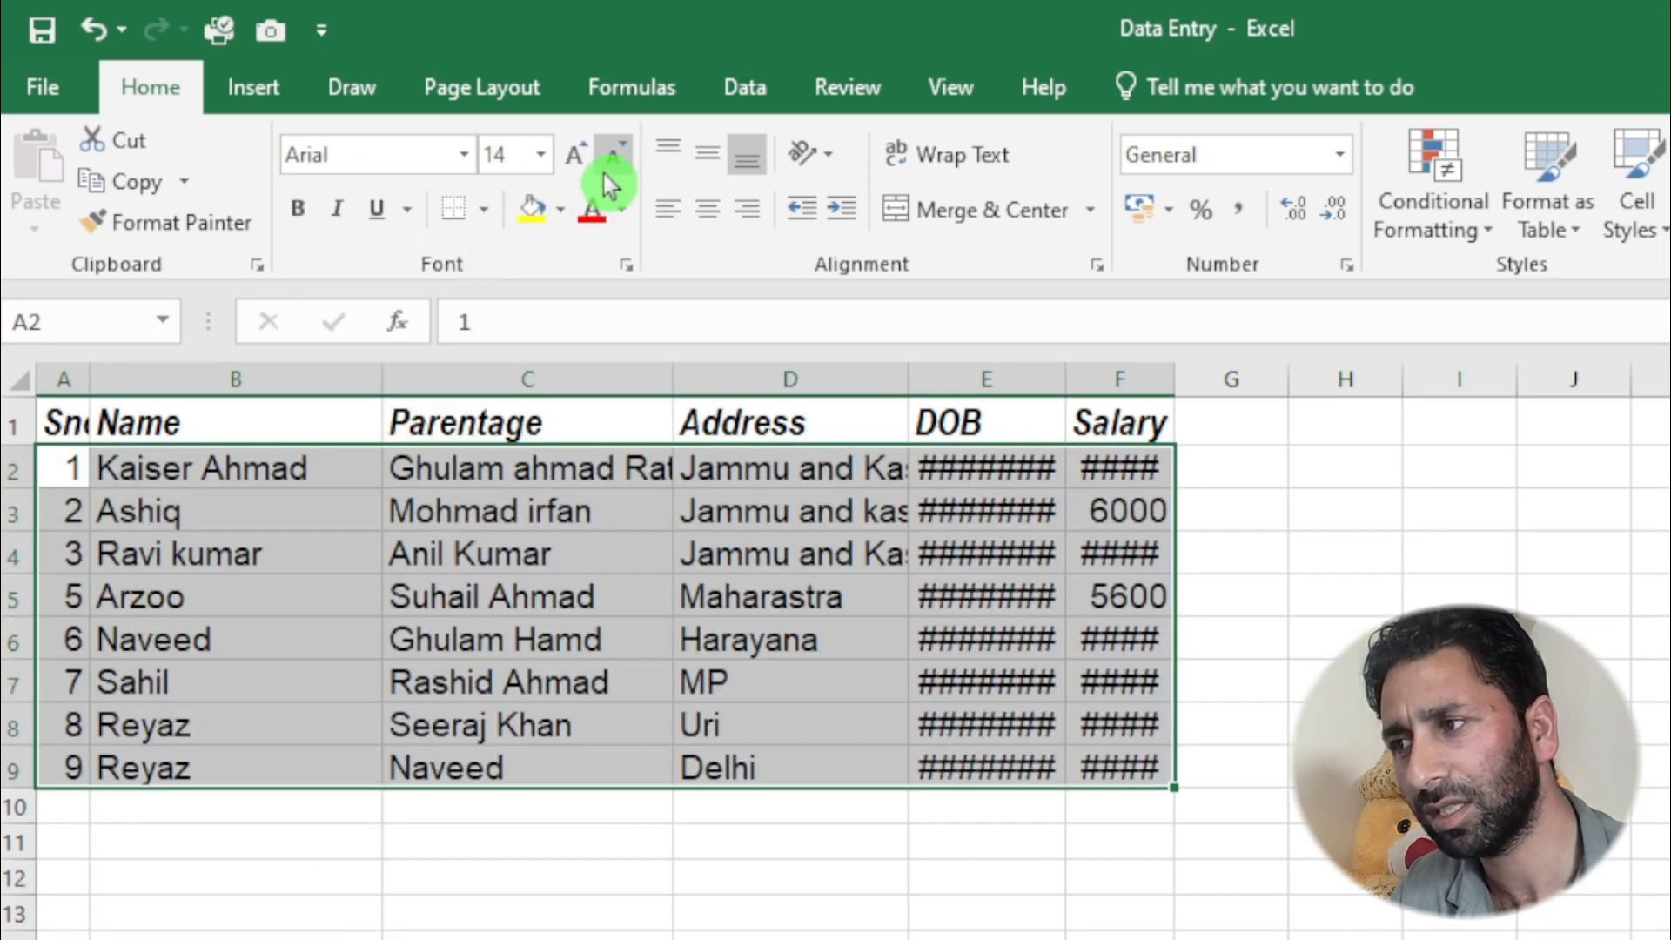
{"action": "left_click", "coordinate": [604, 174]}
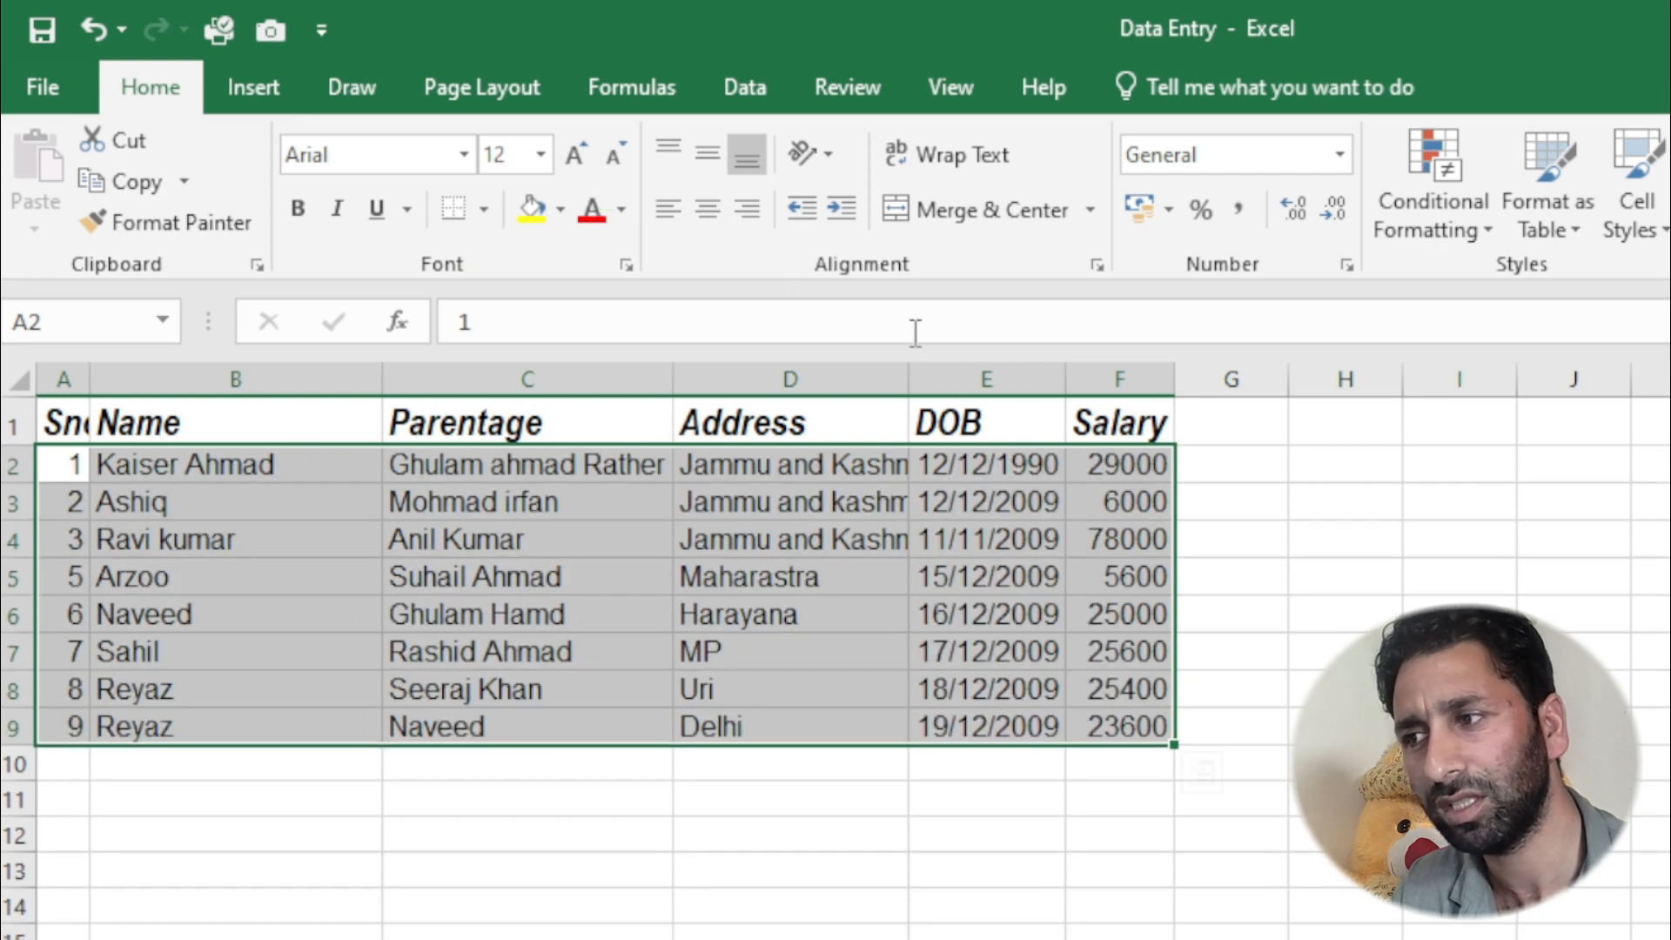
- Widen the DOB and Sno columns slightly so that their contents fit
{"action": "left_click_drag", "start_coordinate": [1065, 380], "coordinate": [1074, 380]}
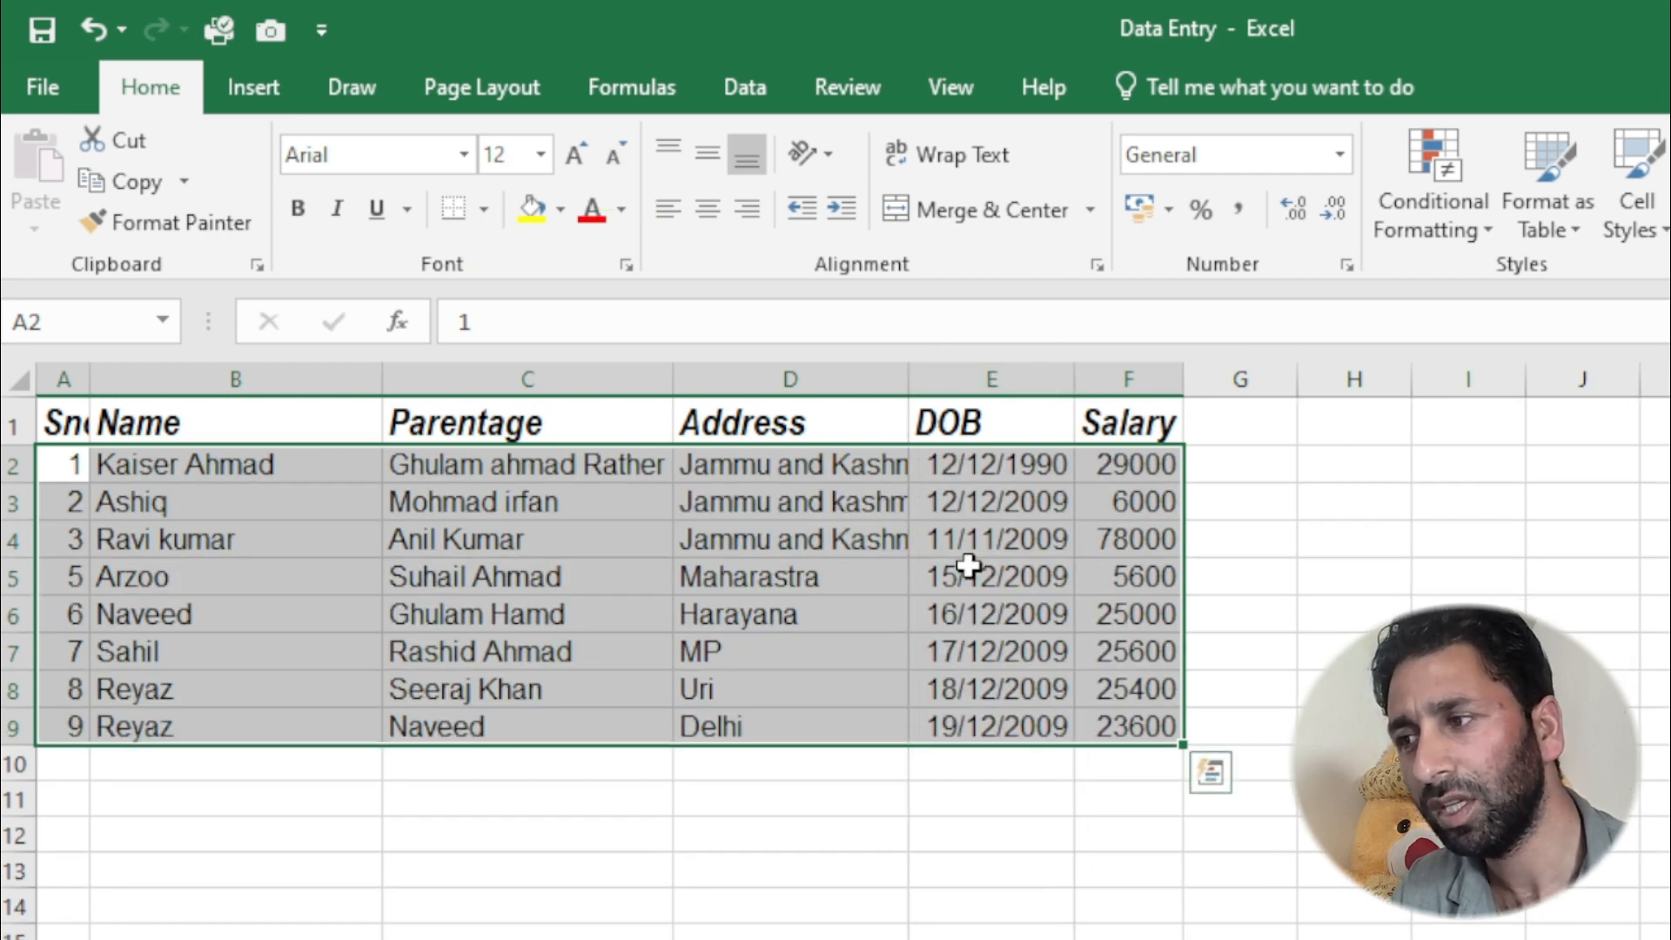
{"action": "left_click", "coordinate": [969, 566]}
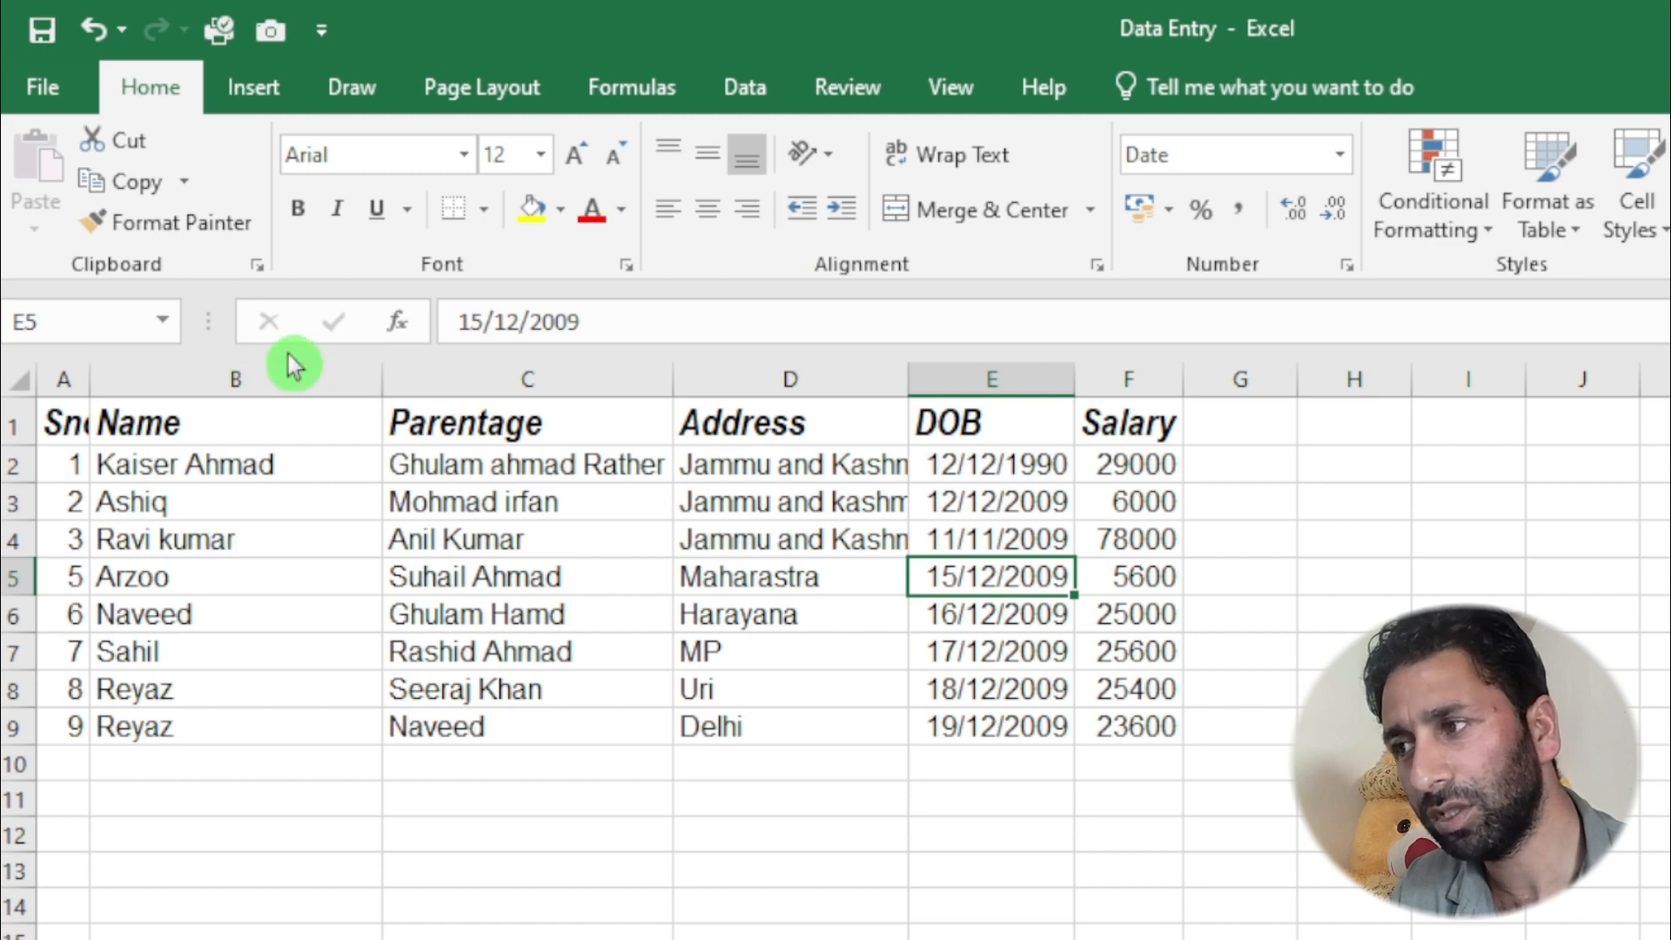
{"action": "left_click", "coordinate": [58, 418]}
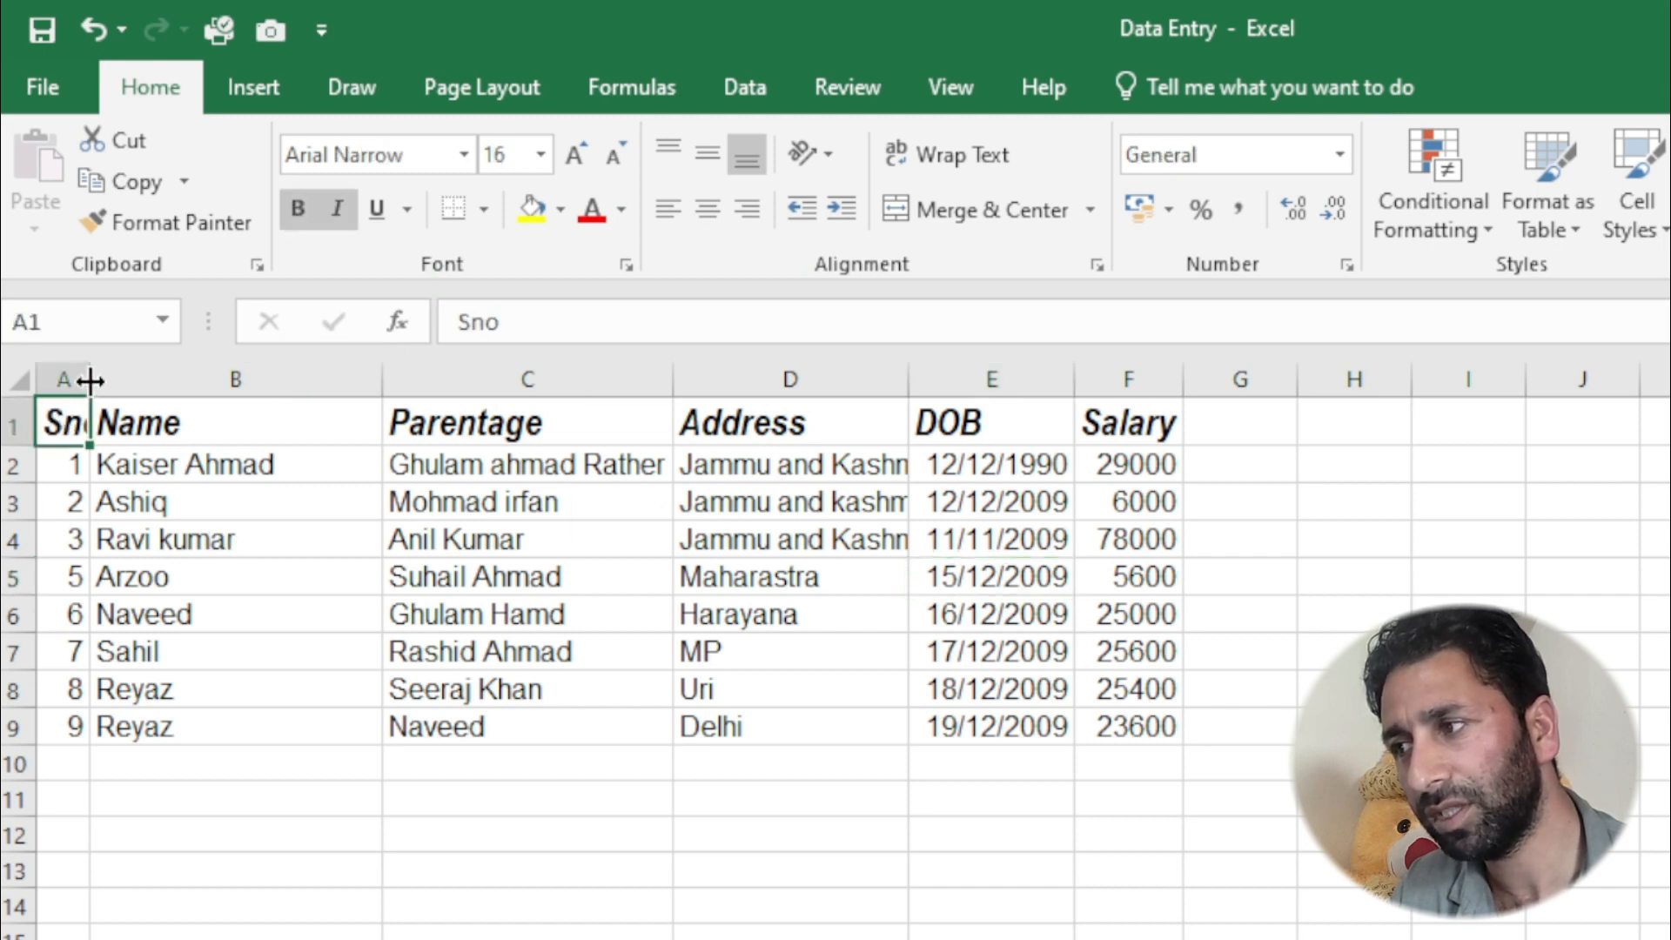
{"action": "left_click_drag", "start_coordinate": [91, 376], "coordinate": [104, 377]}
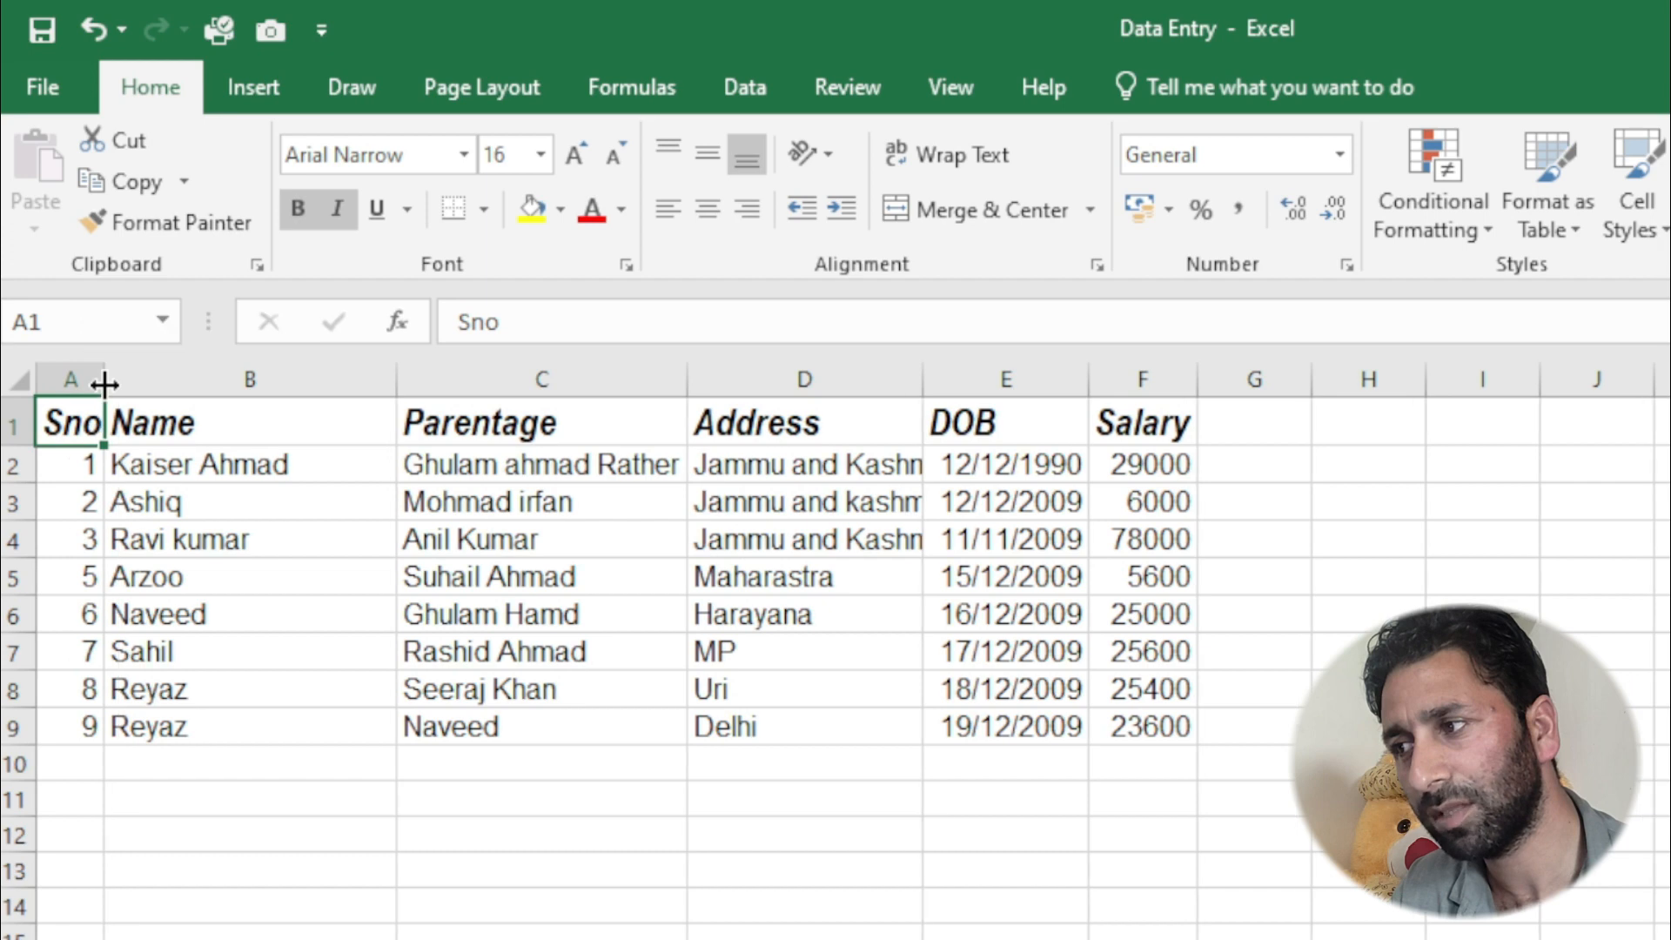
{"action": "left_click", "coordinate": [194, 574]}
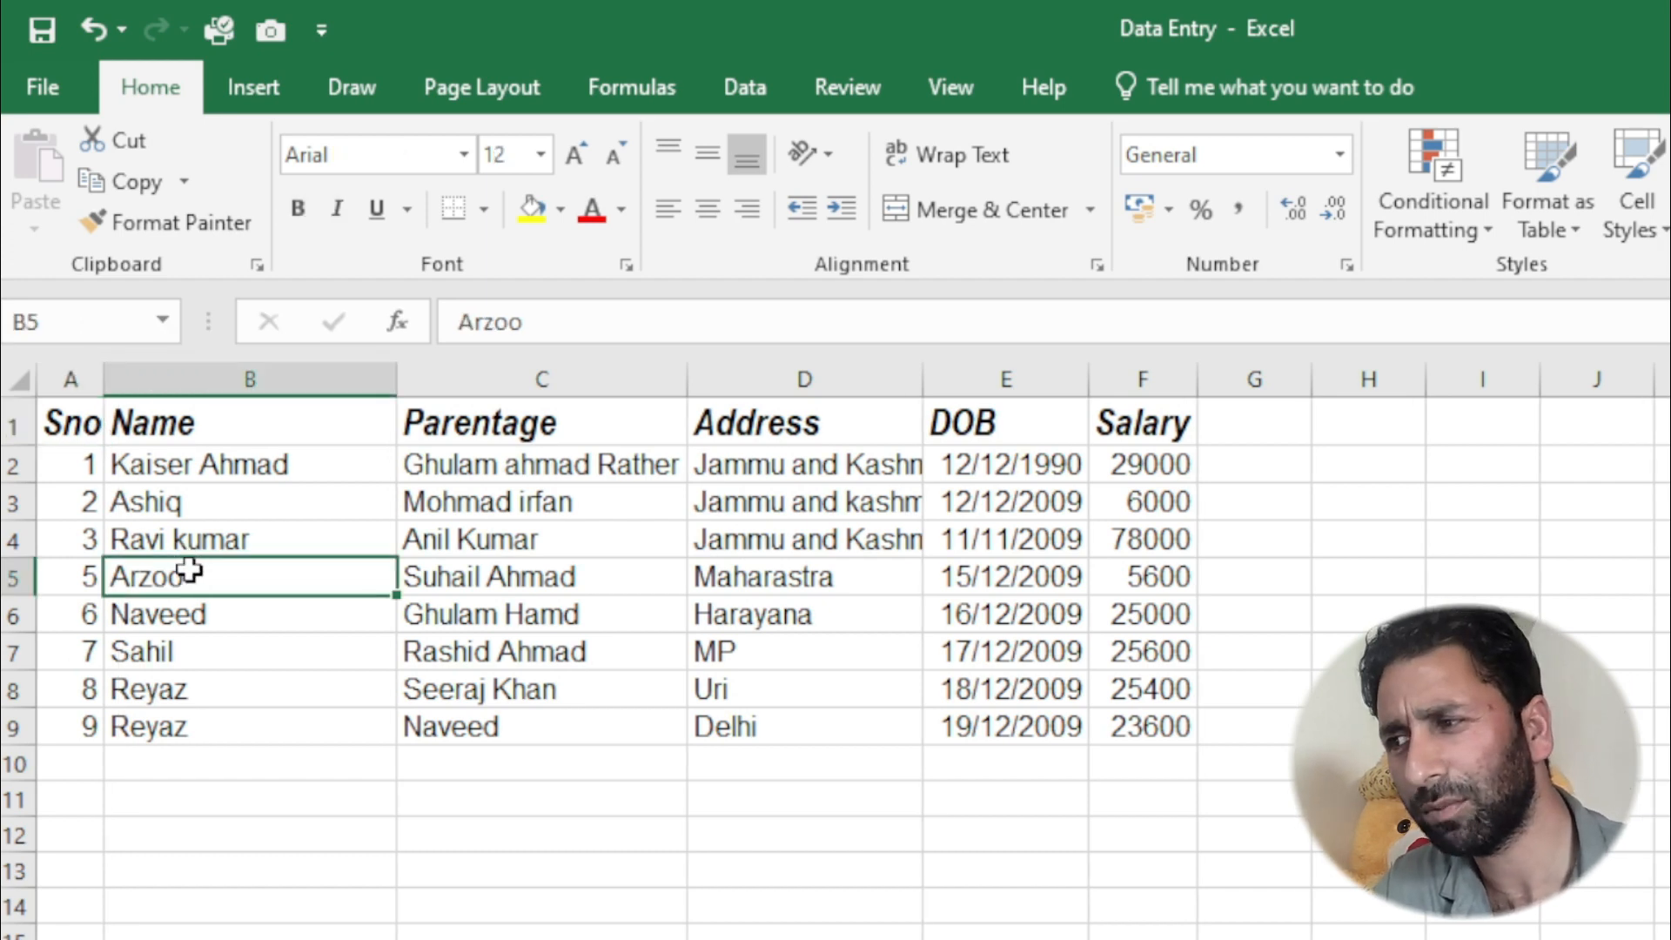
- Apply All Borders to the whole table A1:F9, including the header row
{"action": "mouse_move", "coordinate": [65, 416]}
{"action": "left_mouse_down"}
{"action": "mouse_move", "coordinate": [235, 439]}
{"action": "mouse_move", "coordinate": [888, 425]}
{"action": "mouse_move", "coordinate": [1082, 567]}
{"action": "mouse_move", "coordinate": [1131, 728]}
{"action": "left_mouse_up"}
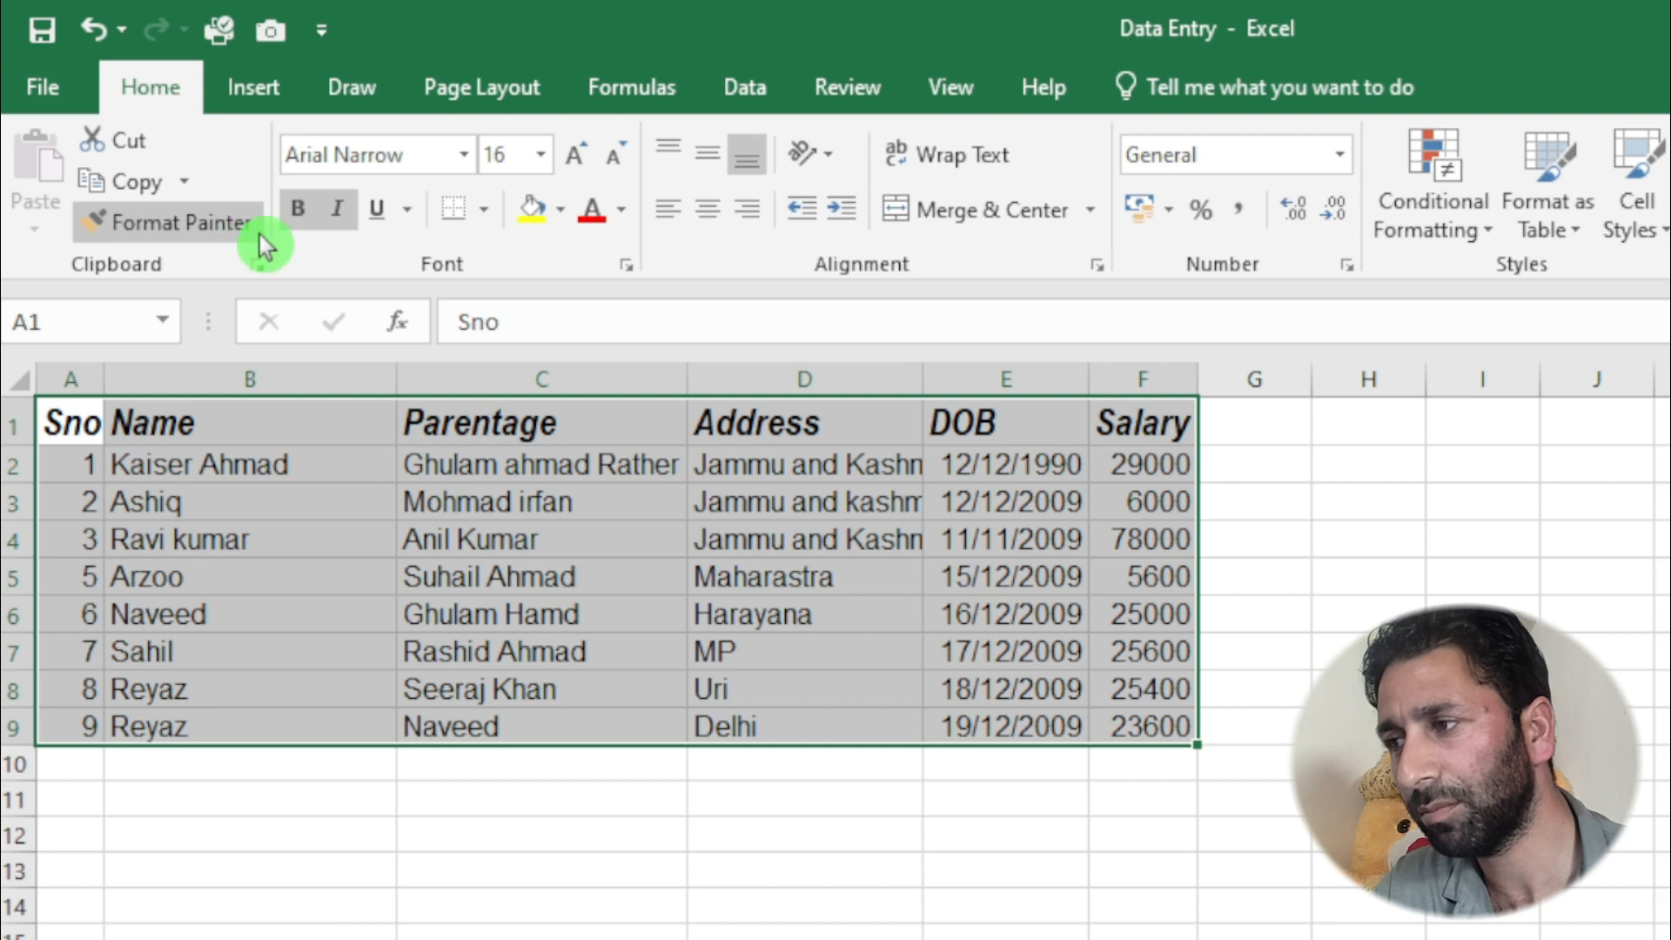
{"action": "left_click", "coordinate": [487, 211]}
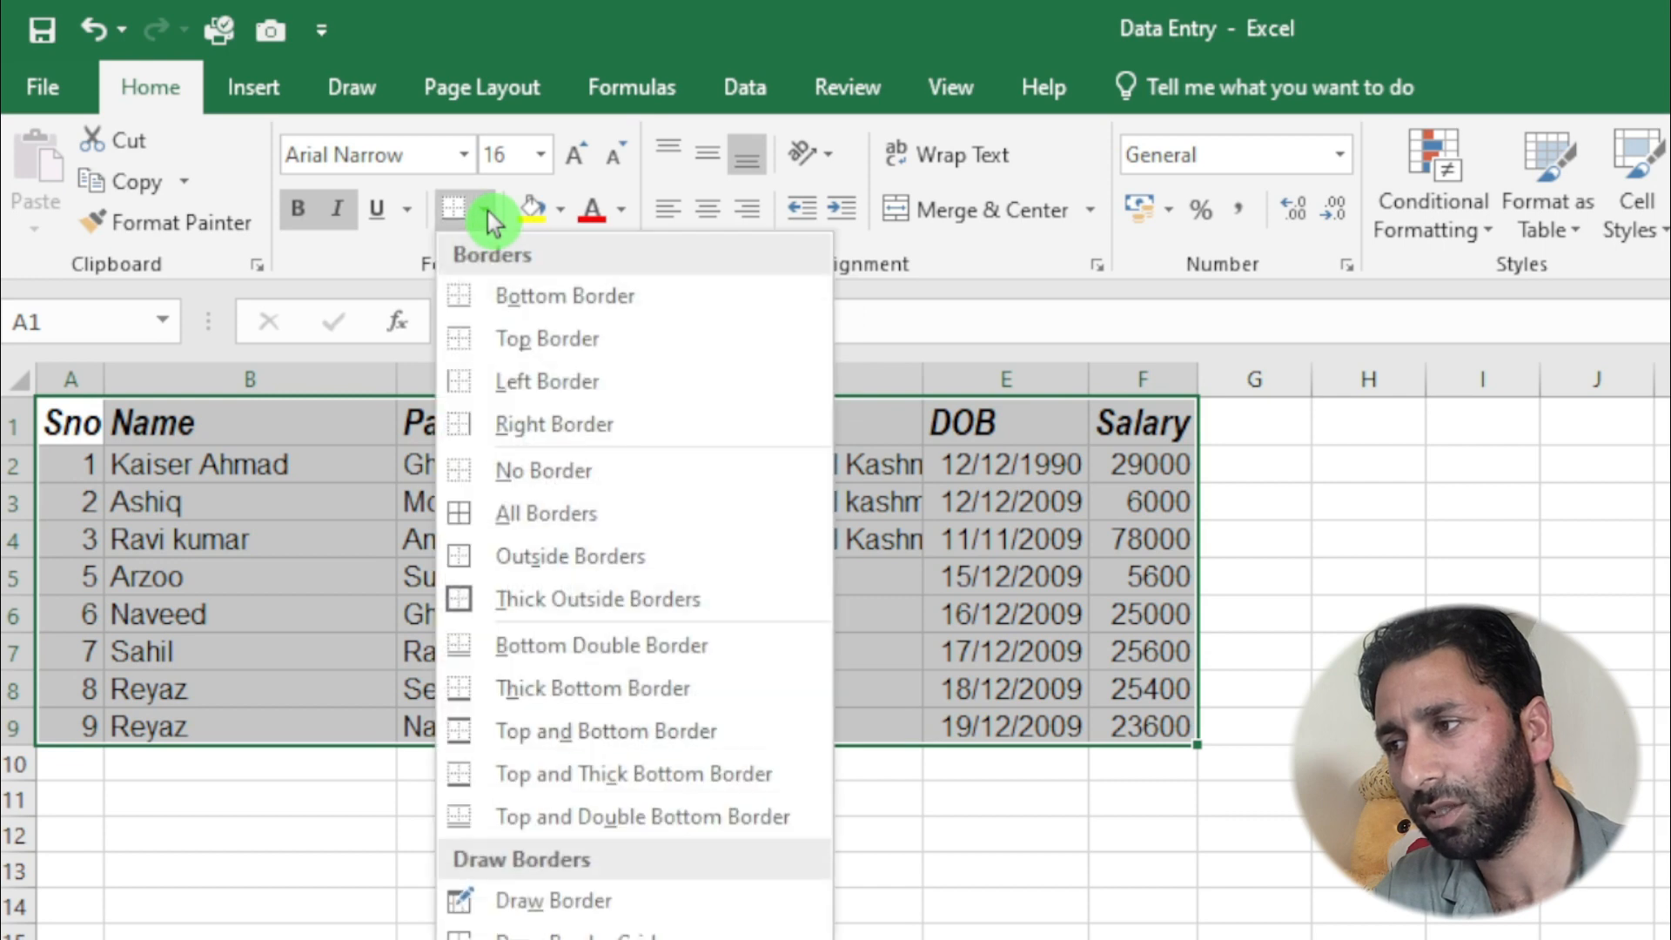
{"action": "left_click", "coordinate": [544, 515]}
{"action": "left_click", "coordinate": [501, 533]}
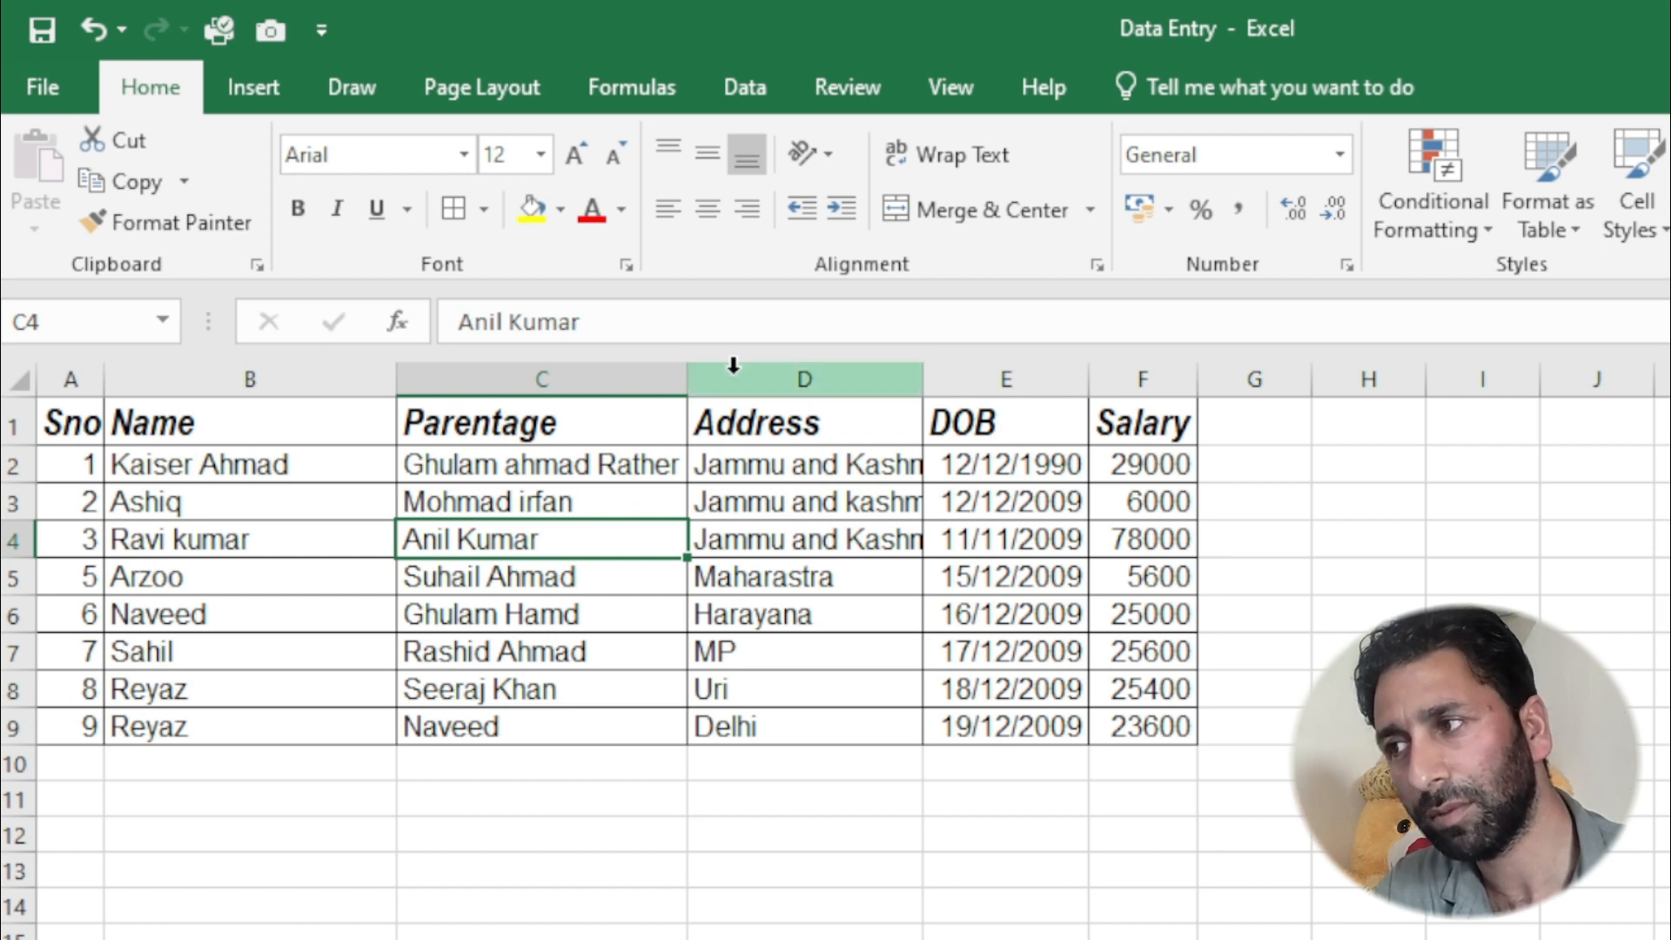
- Remove the borders from the whole table A1:F9 with the No Border option
{"action": "left_click", "coordinate": [491, 223]}
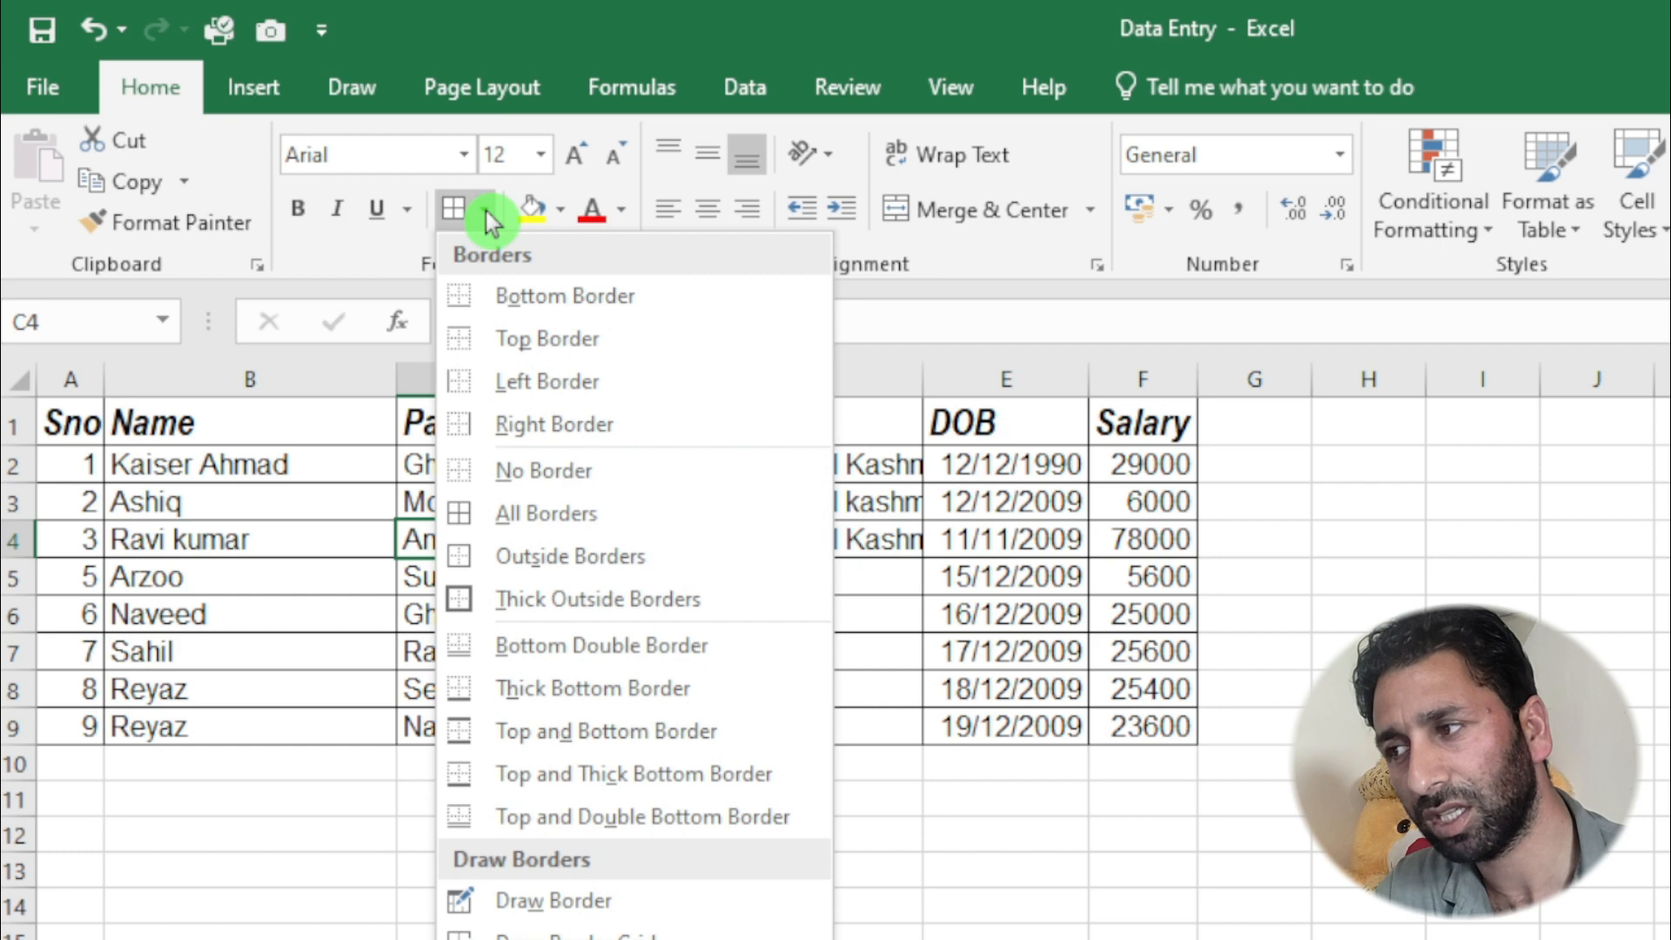
{"action": "left_click", "coordinate": [87, 427]}
{"action": "left_click", "coordinate": [84, 425]}
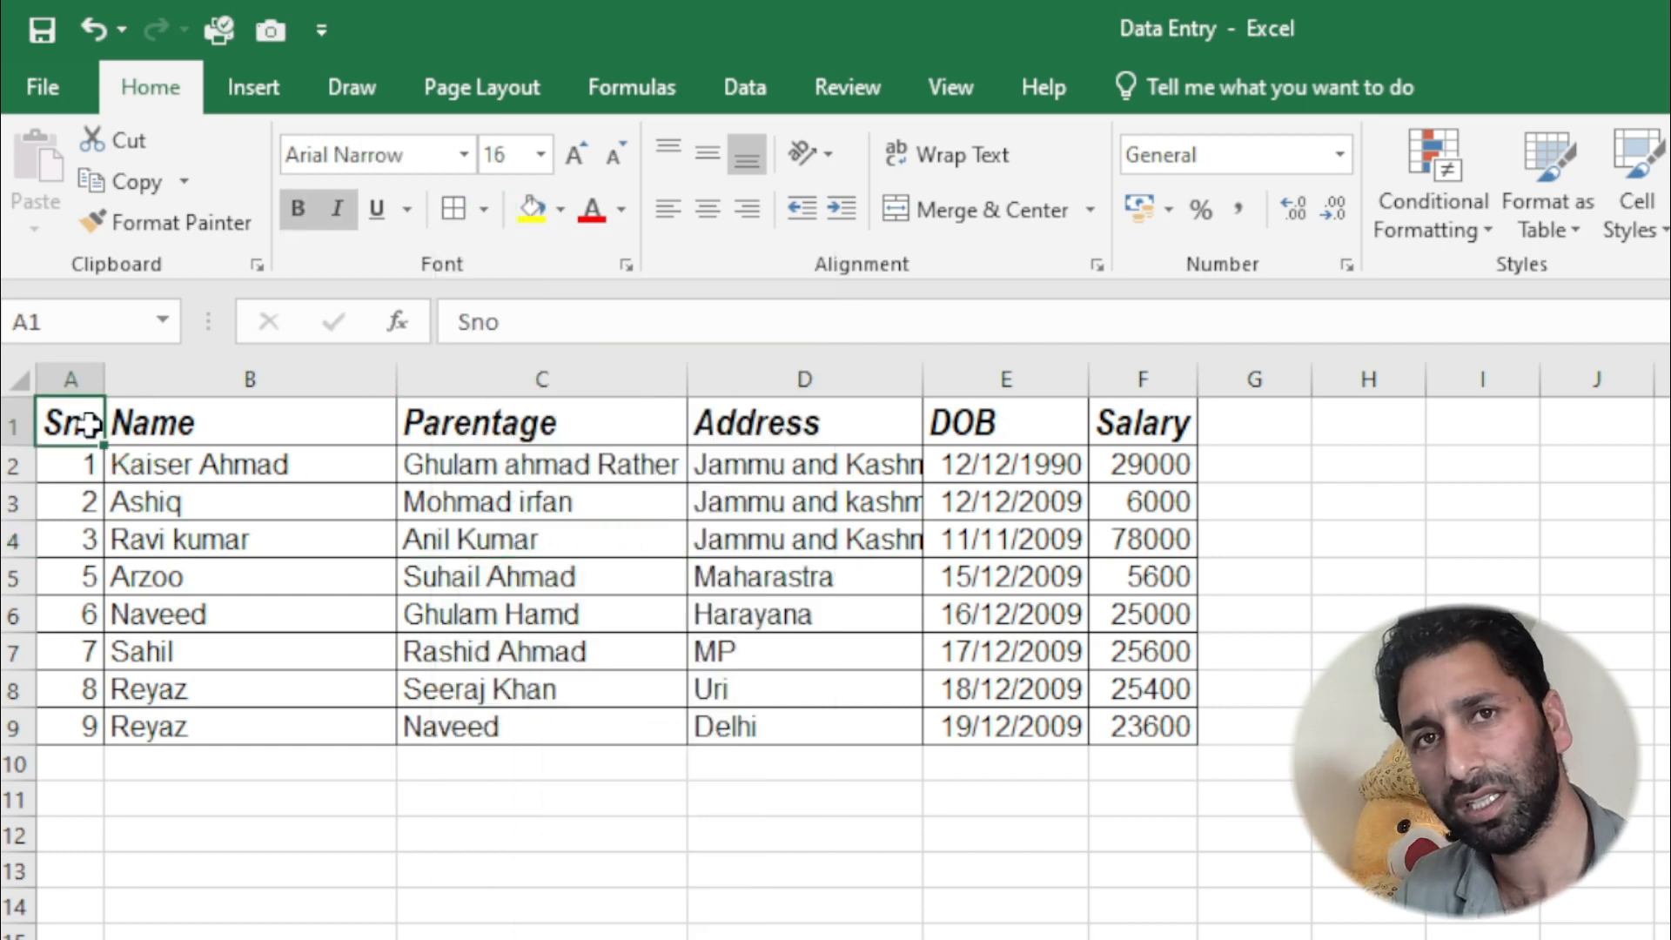
{"action": "key", "text": "ctrl+a"}
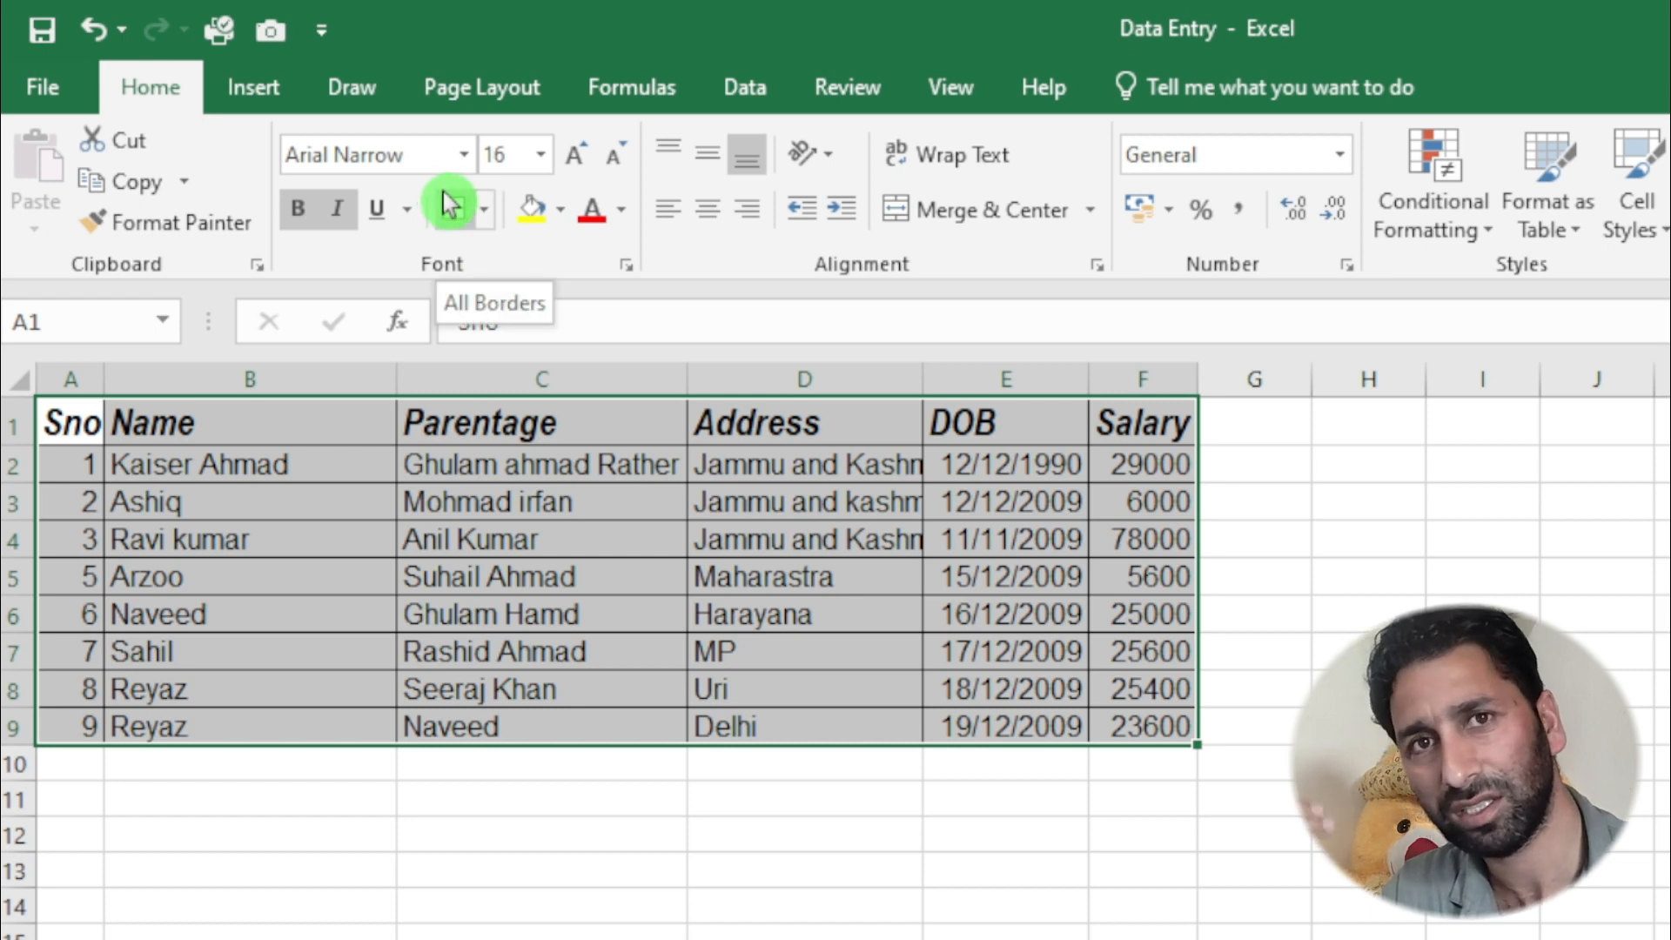
{"action": "left_click", "coordinate": [481, 219]}
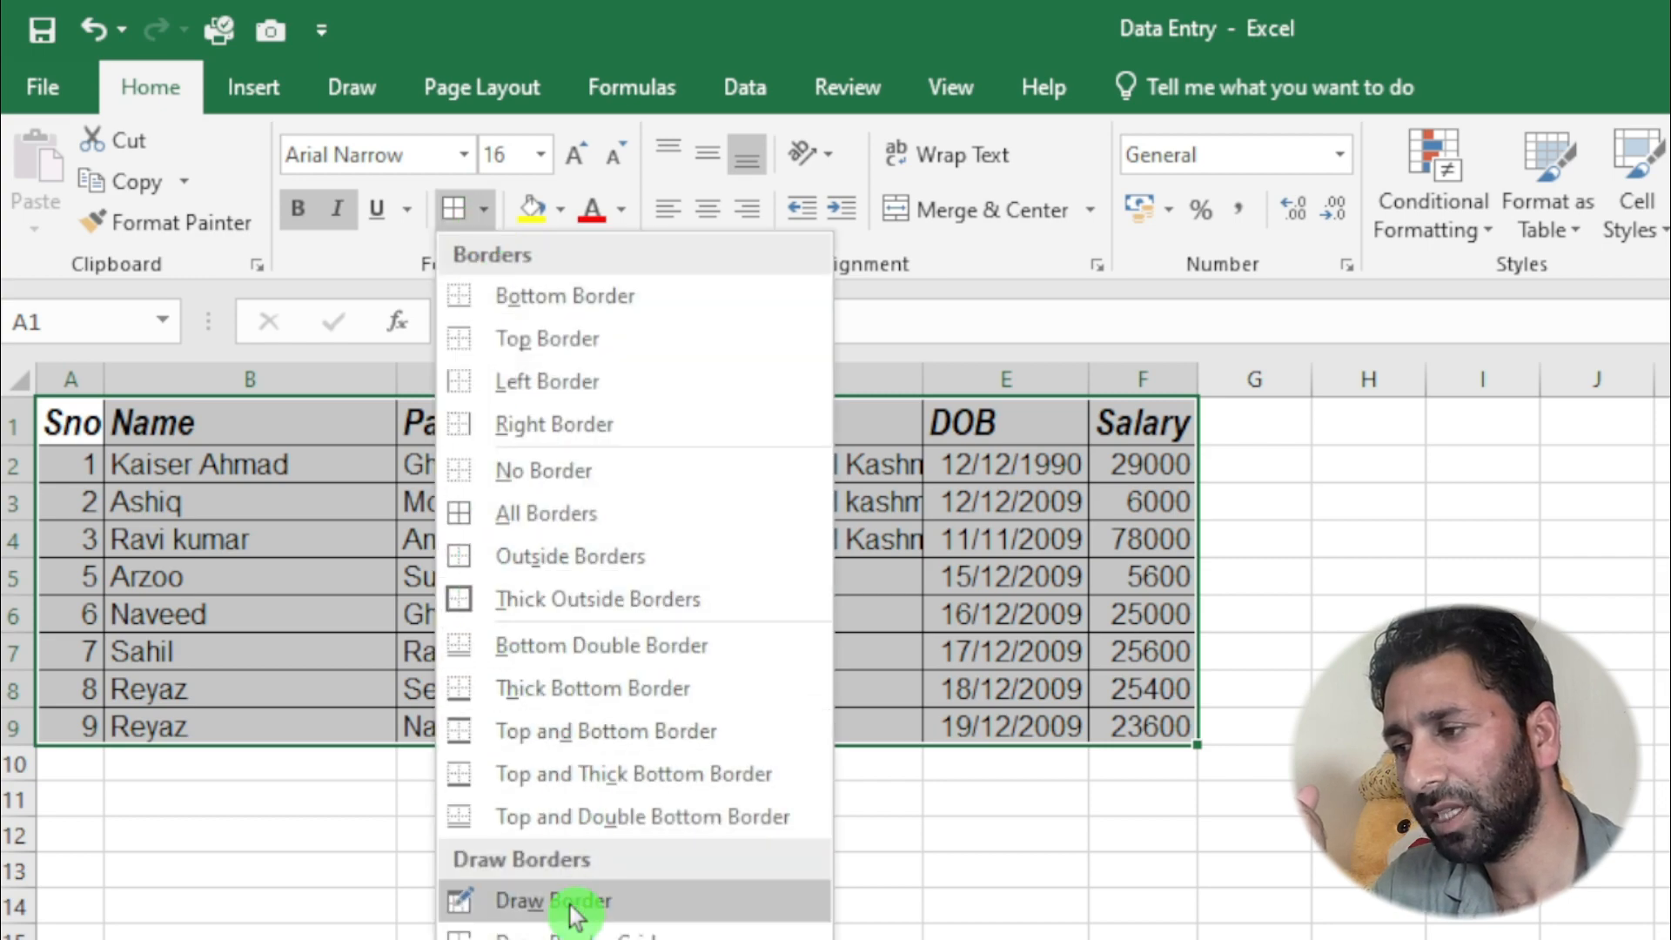
{"action": "left_click", "coordinate": [538, 474]}
{"action": "left_click", "coordinate": [443, 865]}
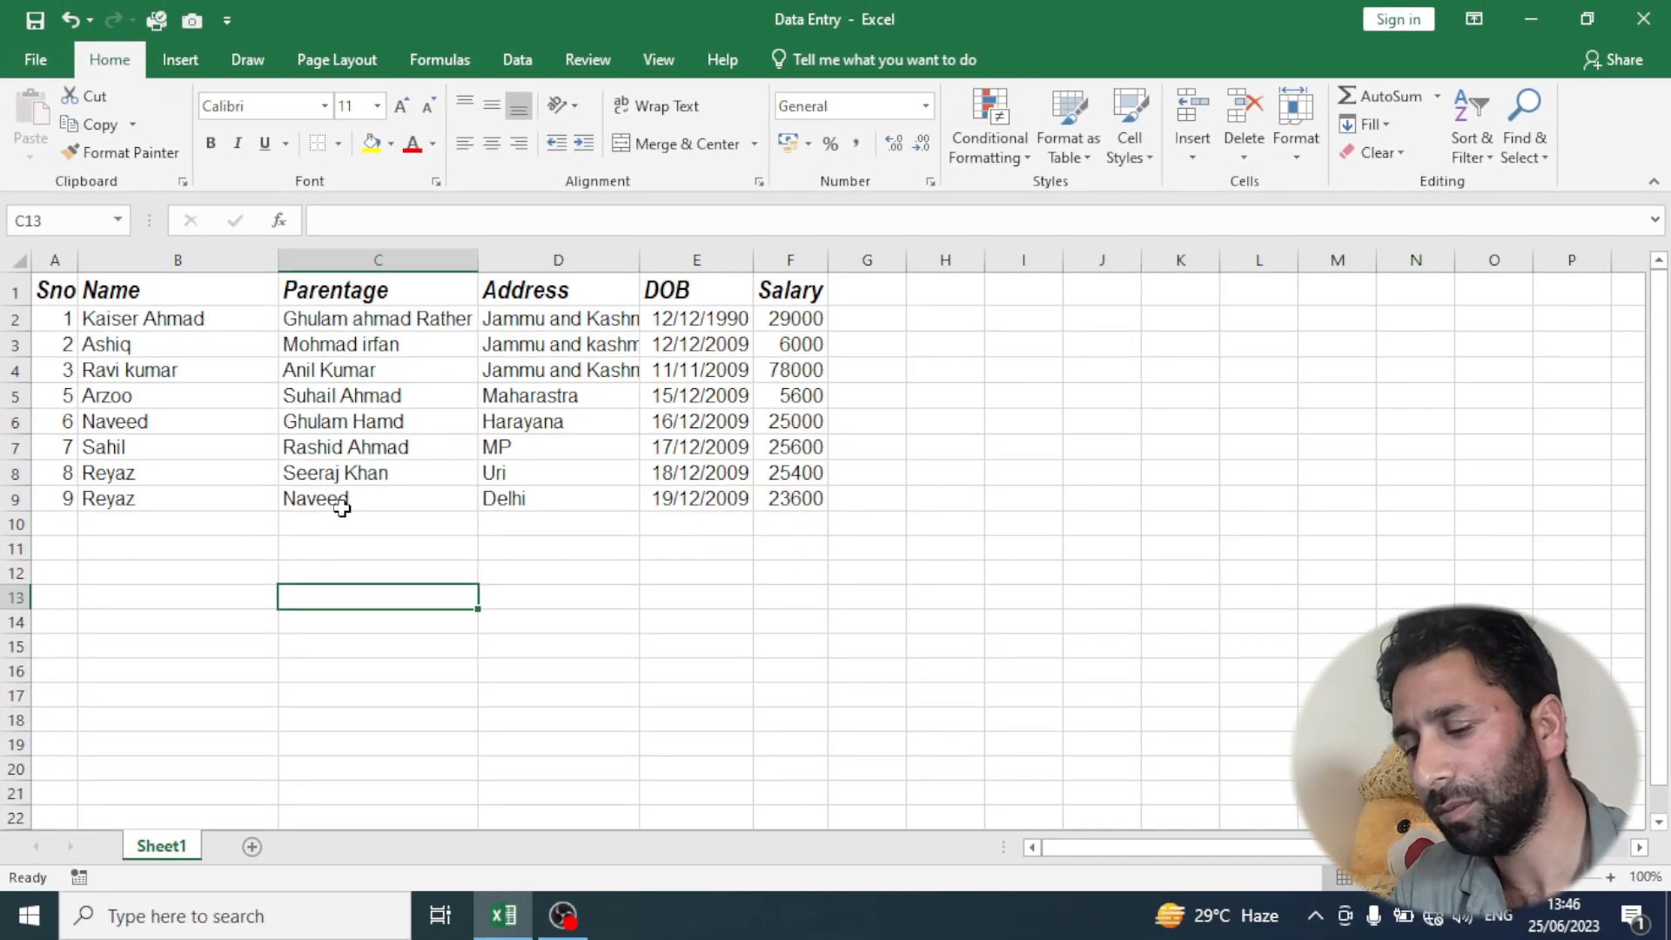
- Check the borderless table in the print preview, enlarging the page, and return to the sheet
{"action": "key", "text": "ctrl+p"}
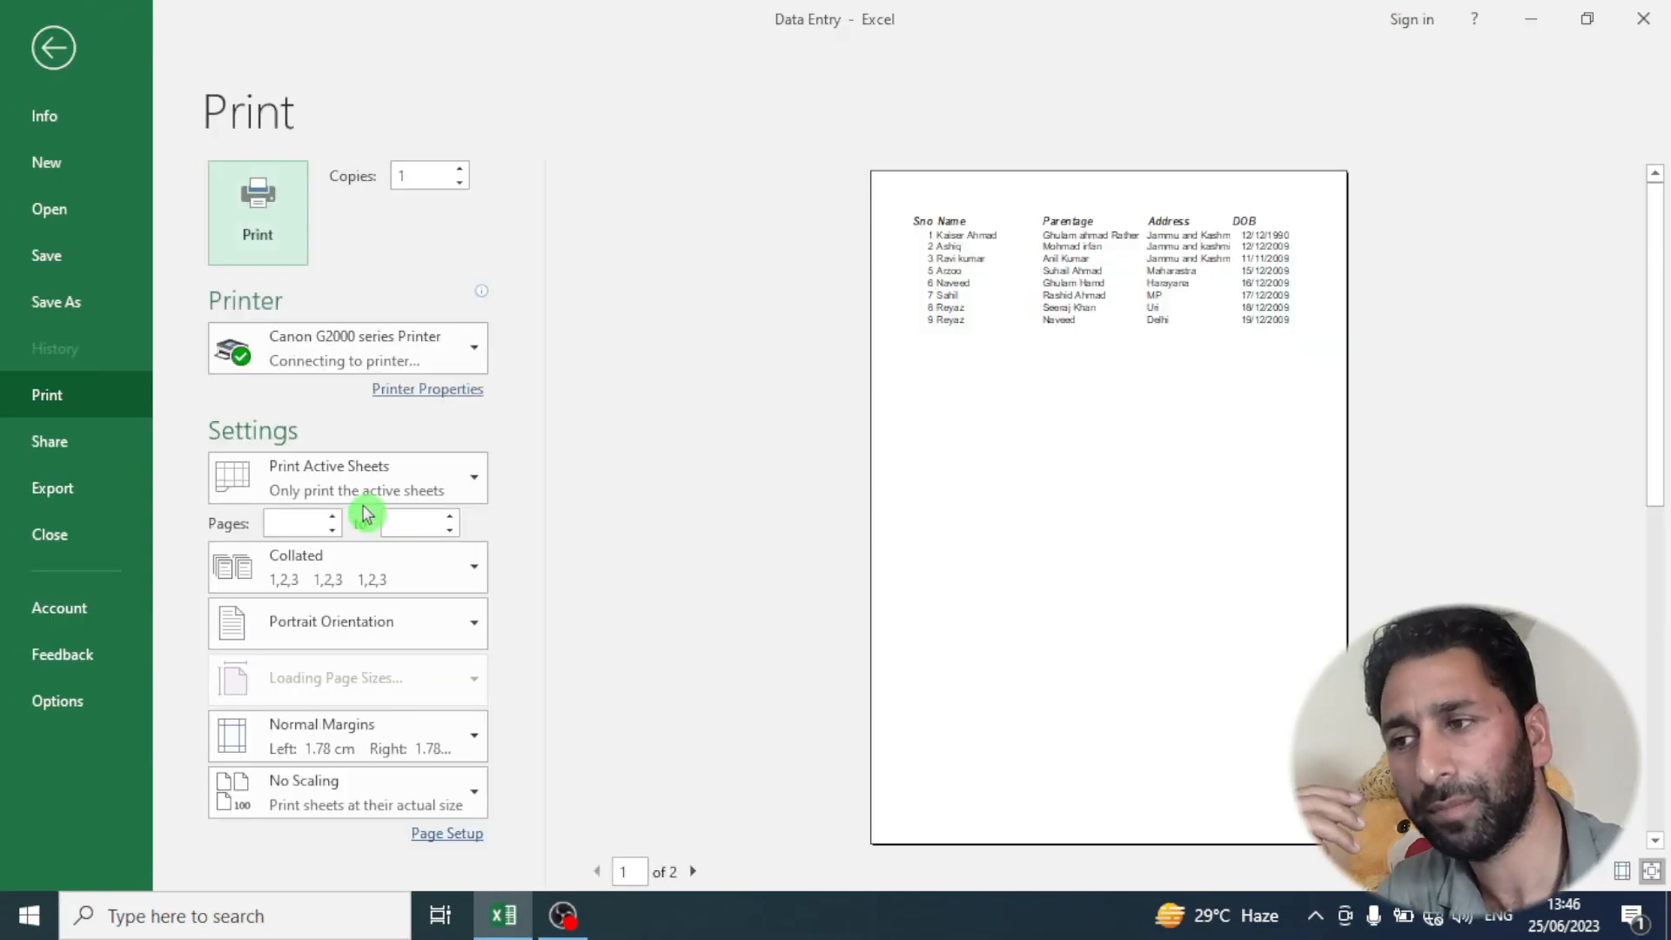
{"action": "left_click", "coordinate": [1063, 450]}
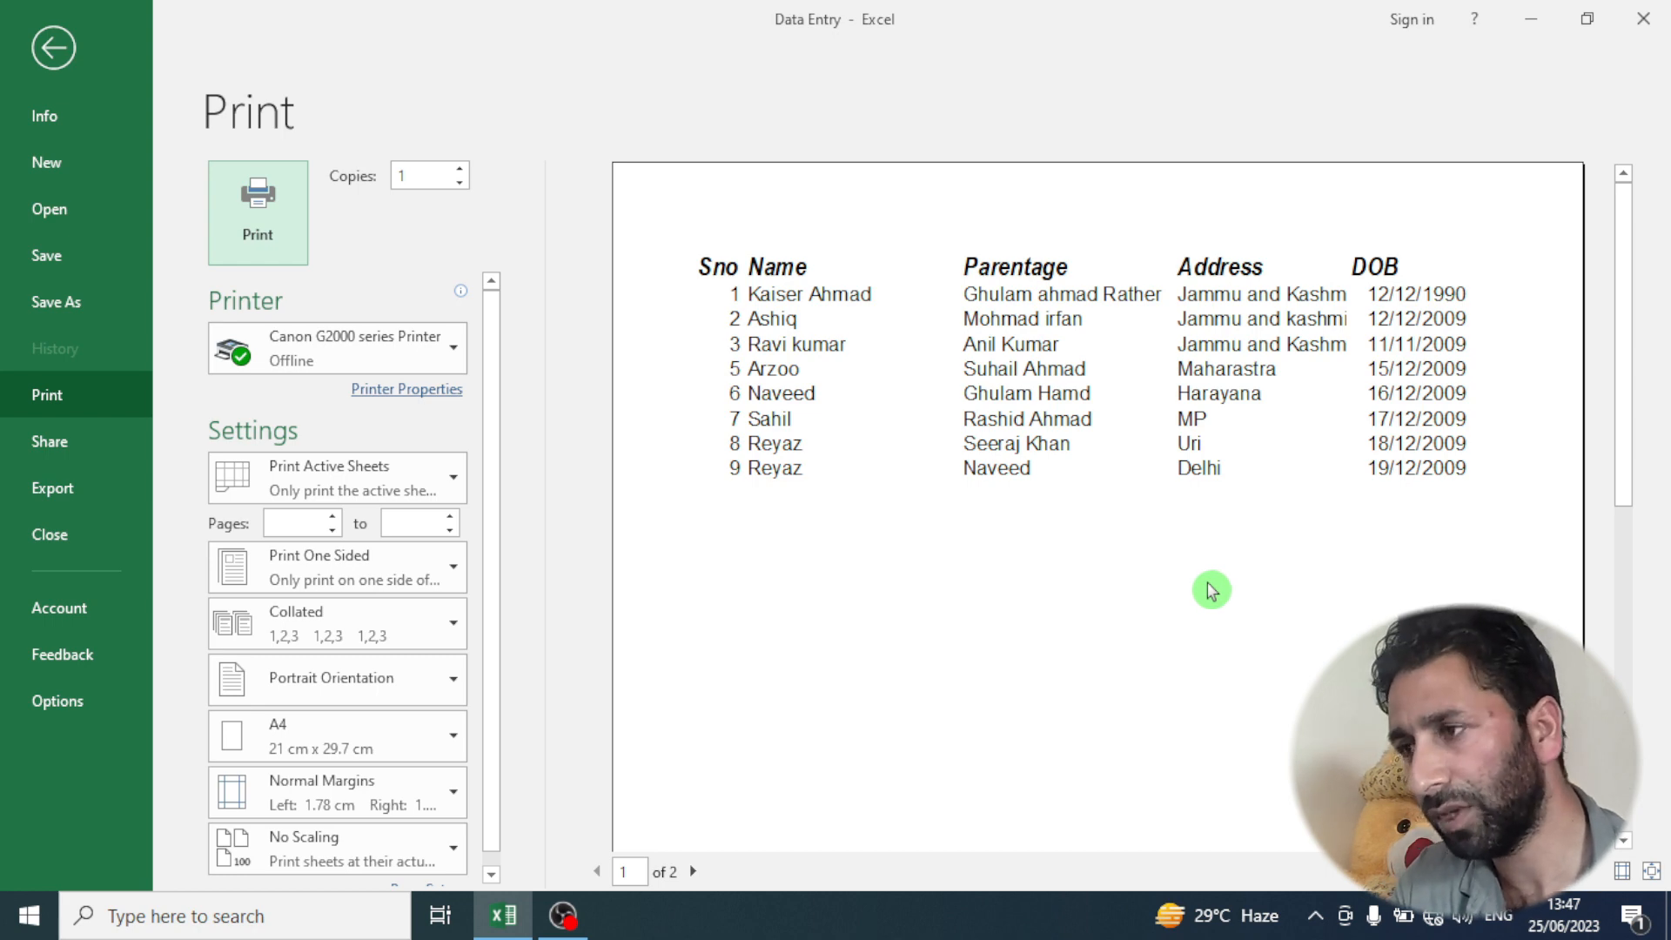
{"action": "key", "text": "Escape"}
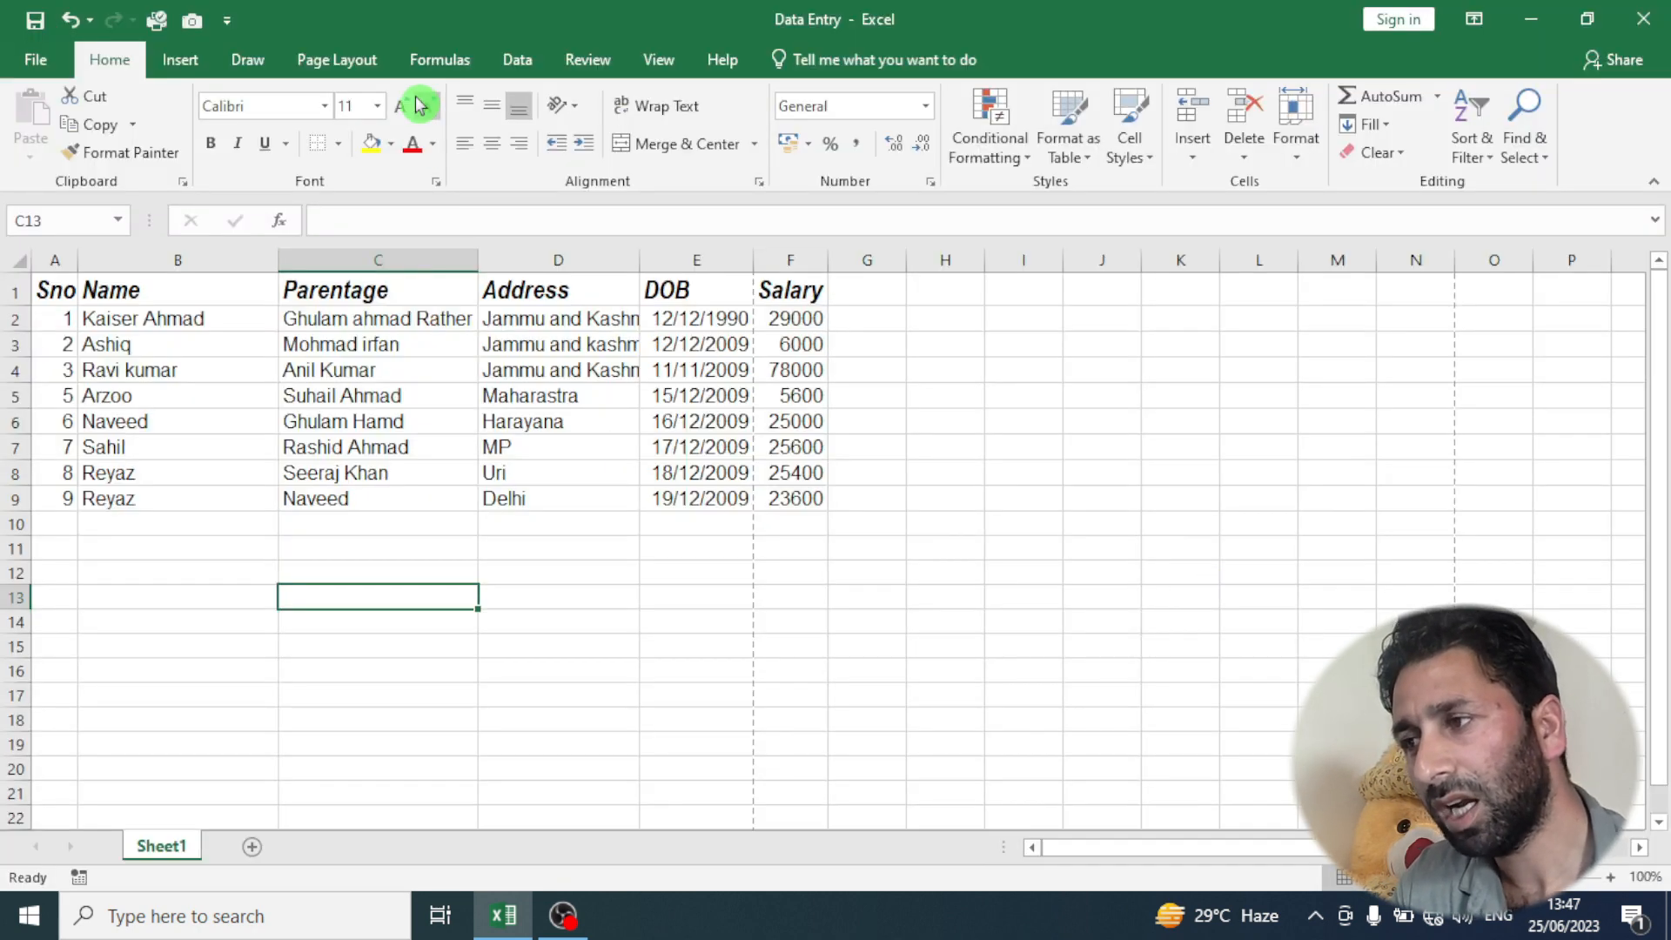
- Hide the gridlines of the worksheet
{"action": "left_click", "coordinate": [655, 69]}
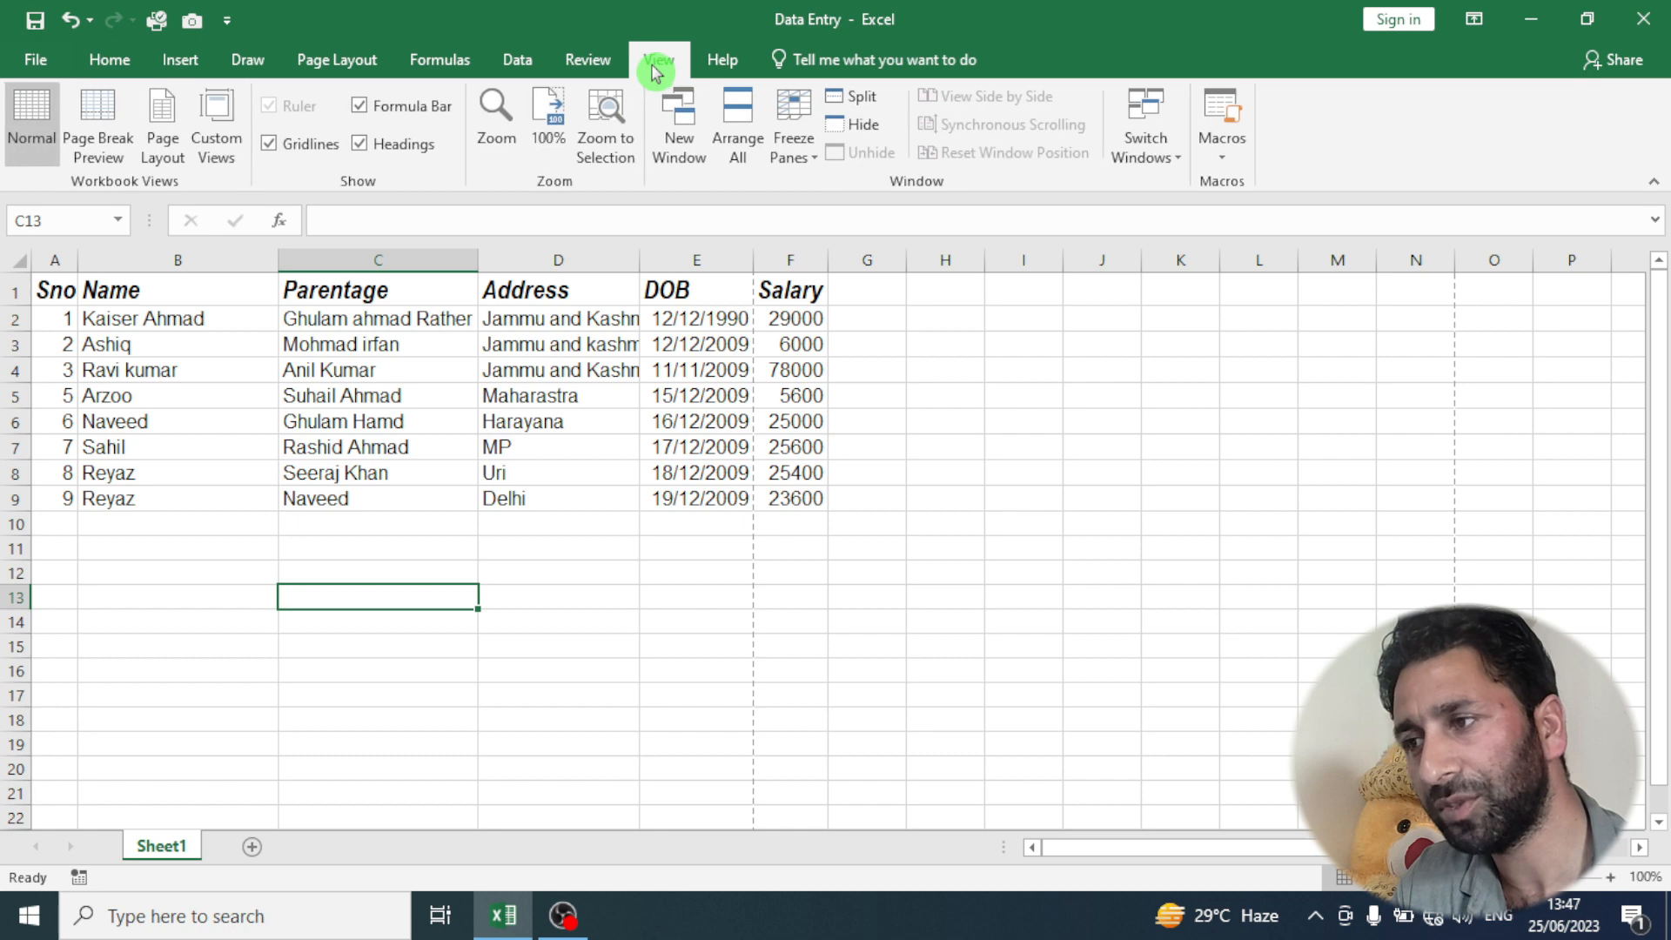
{"action": "left_click", "coordinate": [301, 144]}
{"action": "left_click_drag", "start_coordinate": [637, 584], "coordinate": [649, 576]}
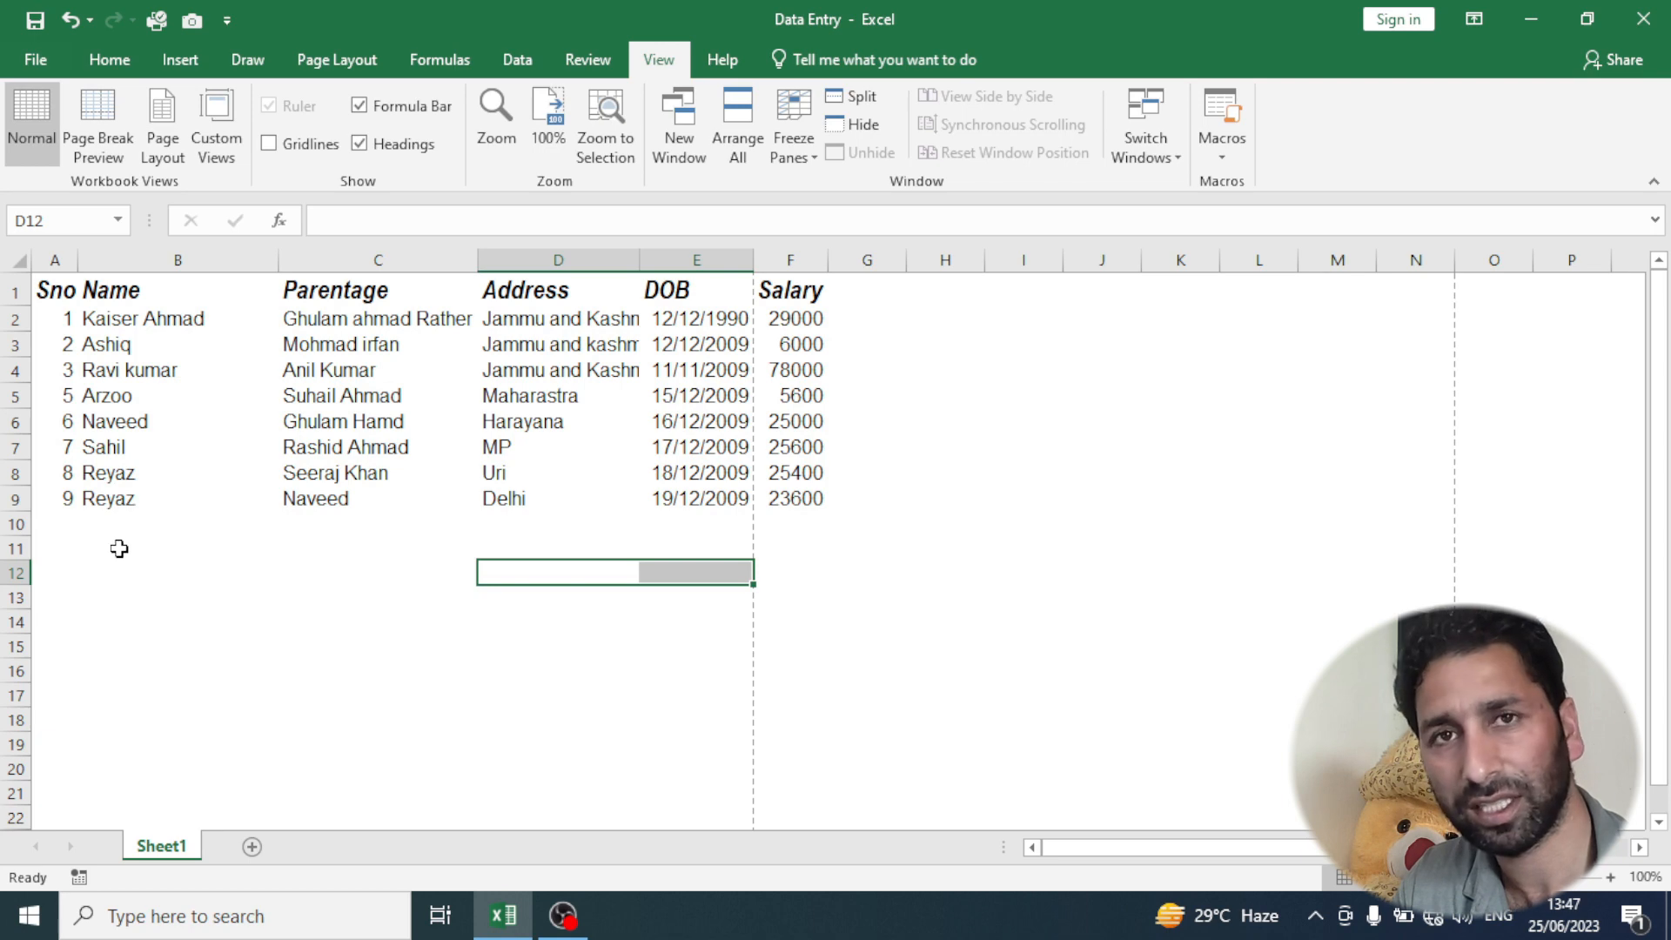
- Select the table A1:F9 on the gridline-free sheet and apply All Borders to it
{"action": "left_click_drag", "start_coordinate": [52, 290], "coordinate": [795, 498]}
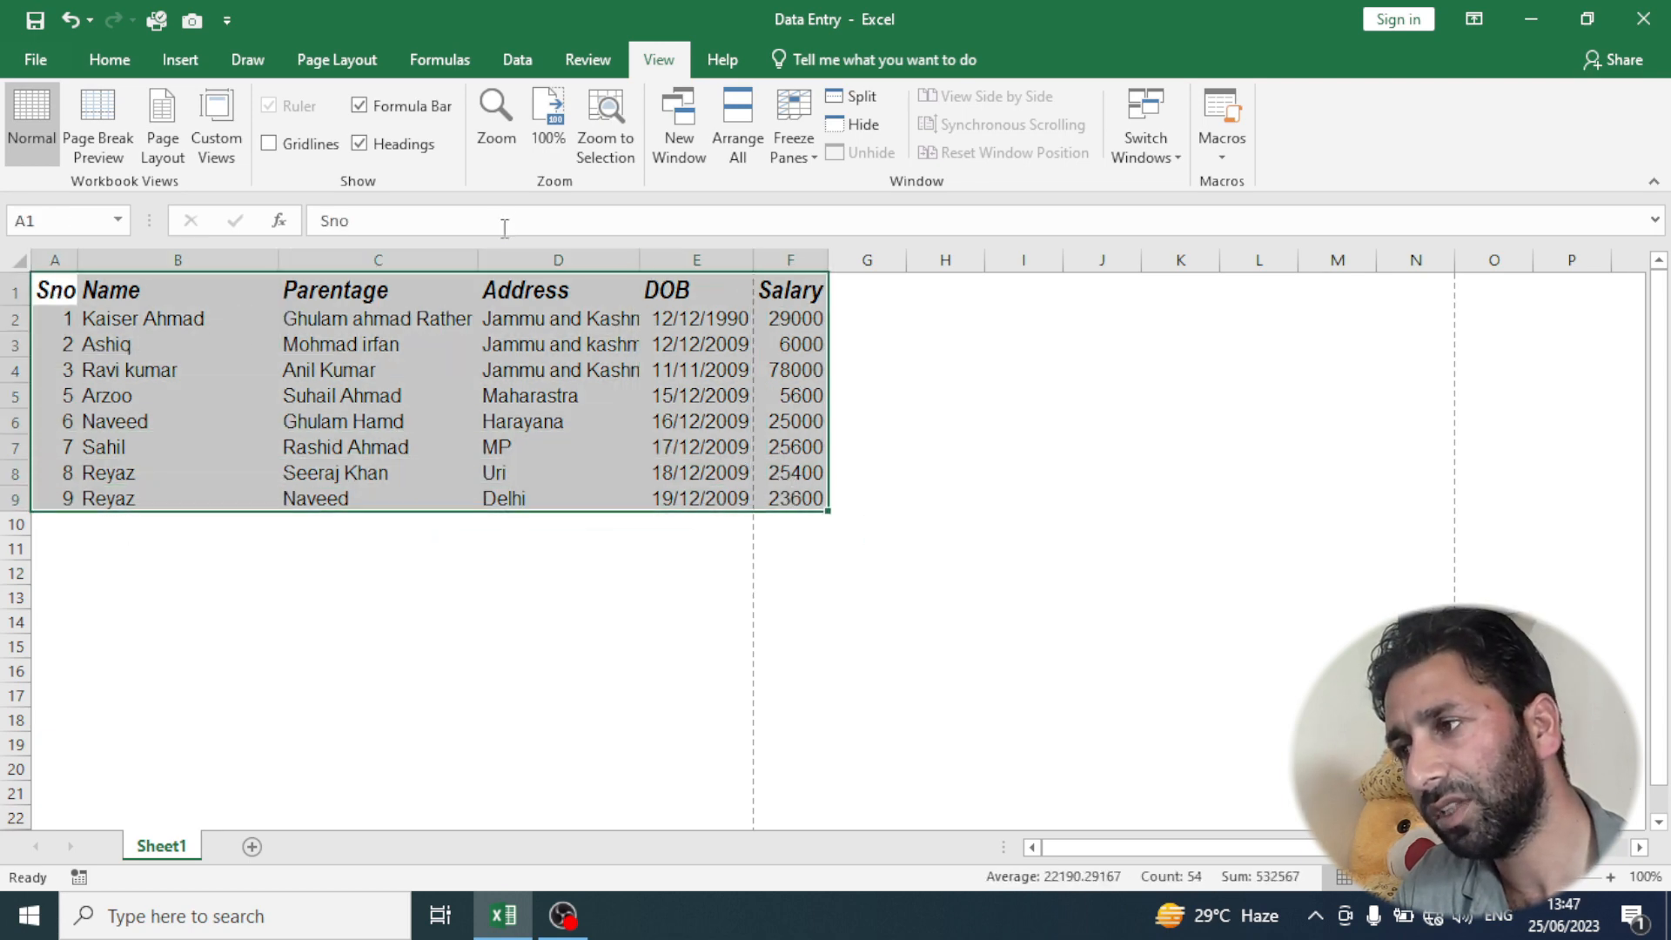
{"action": "left_click", "coordinate": [108, 59]}
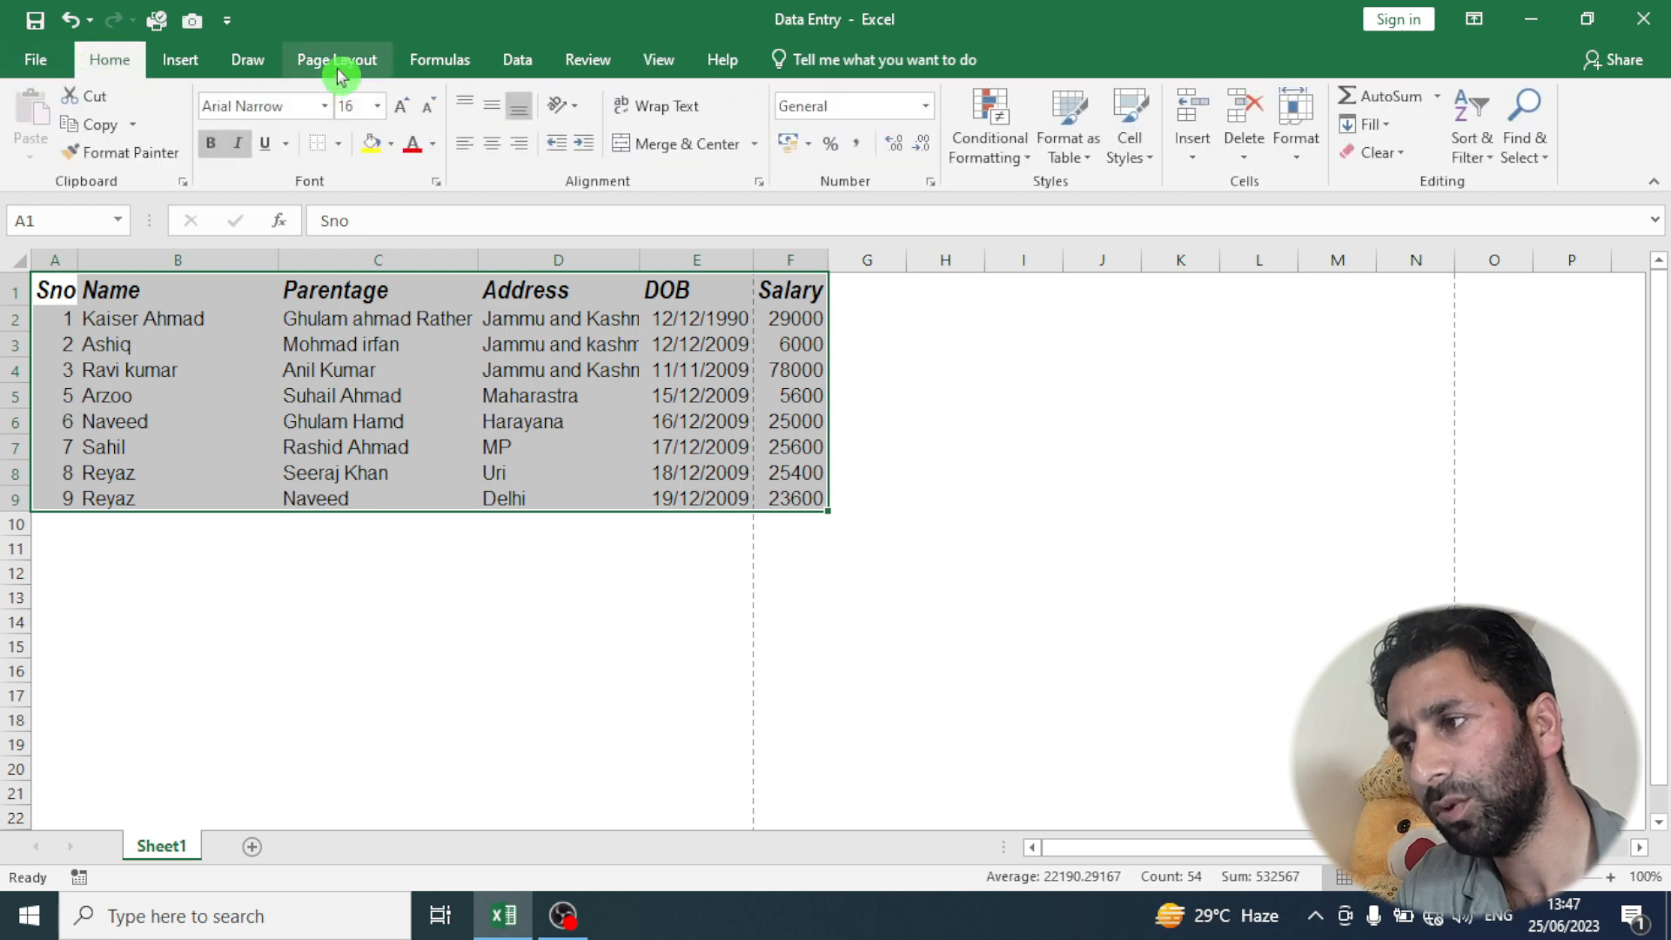
{"action": "left_click", "coordinate": [338, 144]}
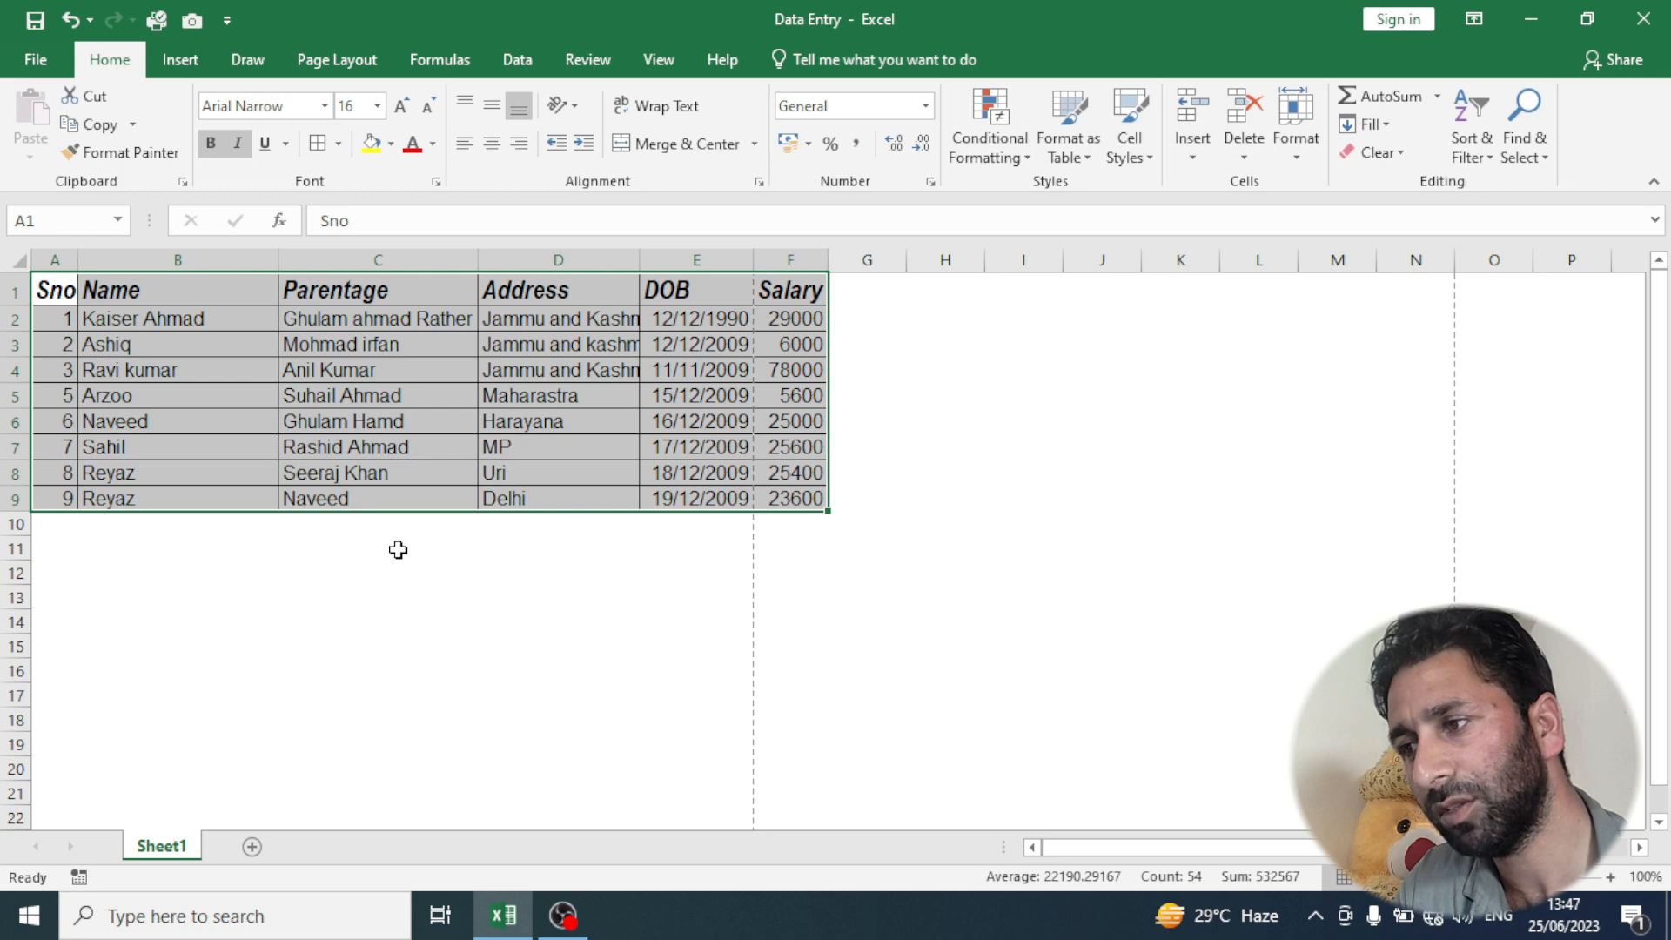
{"action": "left_click", "coordinate": [401, 549]}
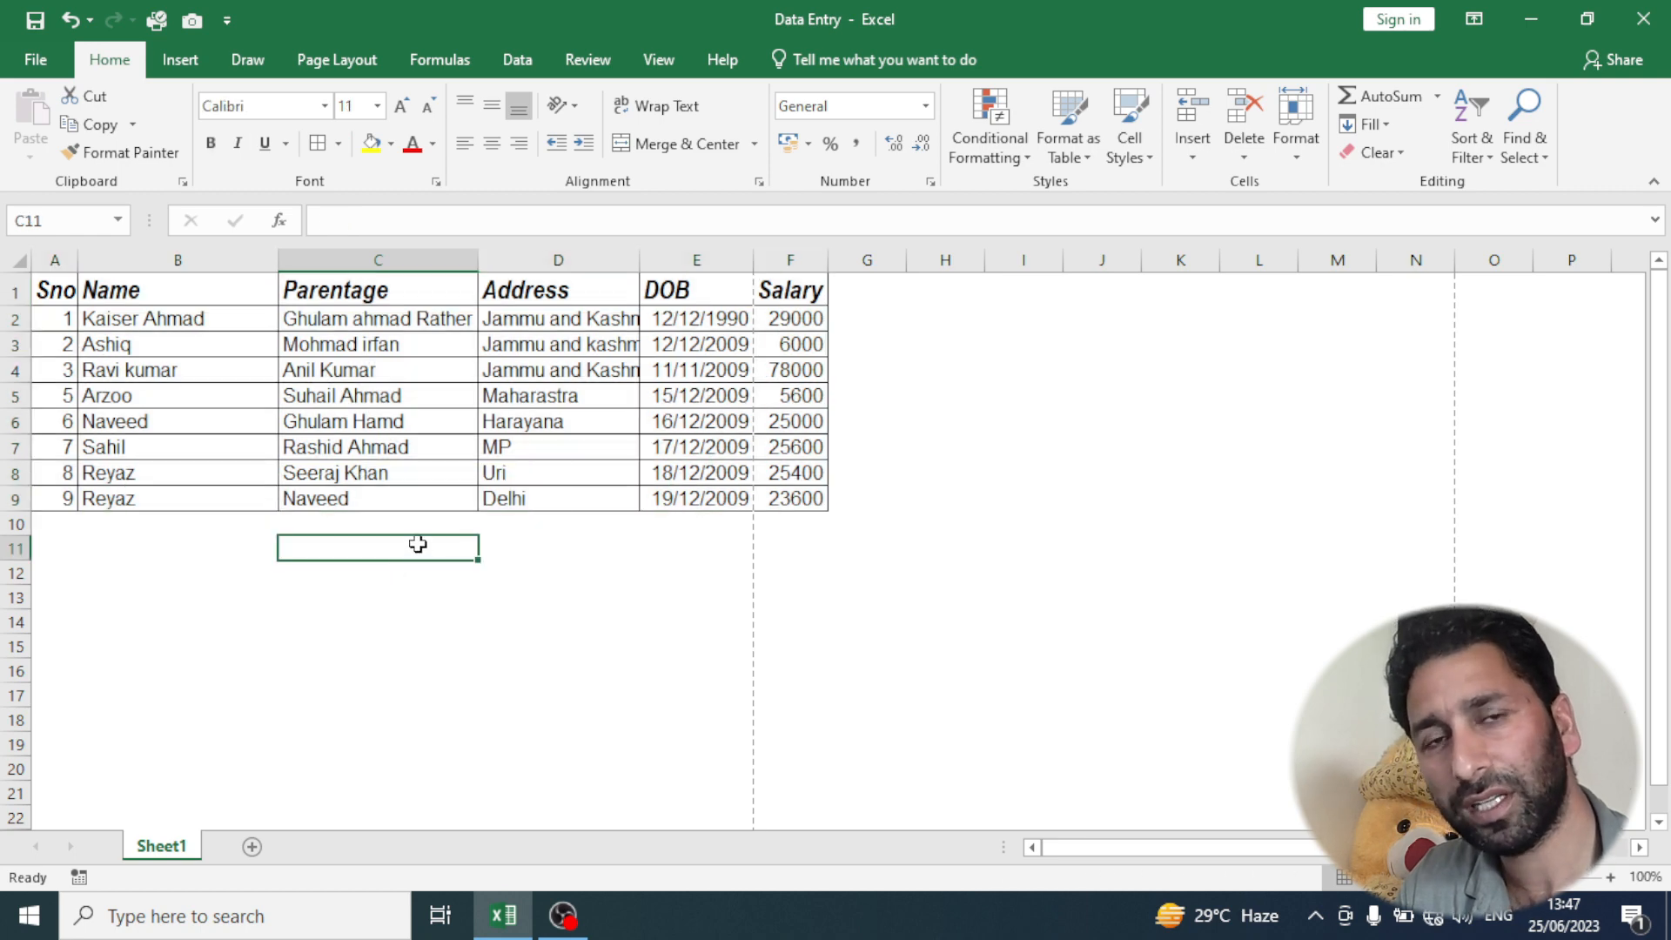
- Examine the bordered table in the print preview
{"action": "key", "text": "ctrl+p"}
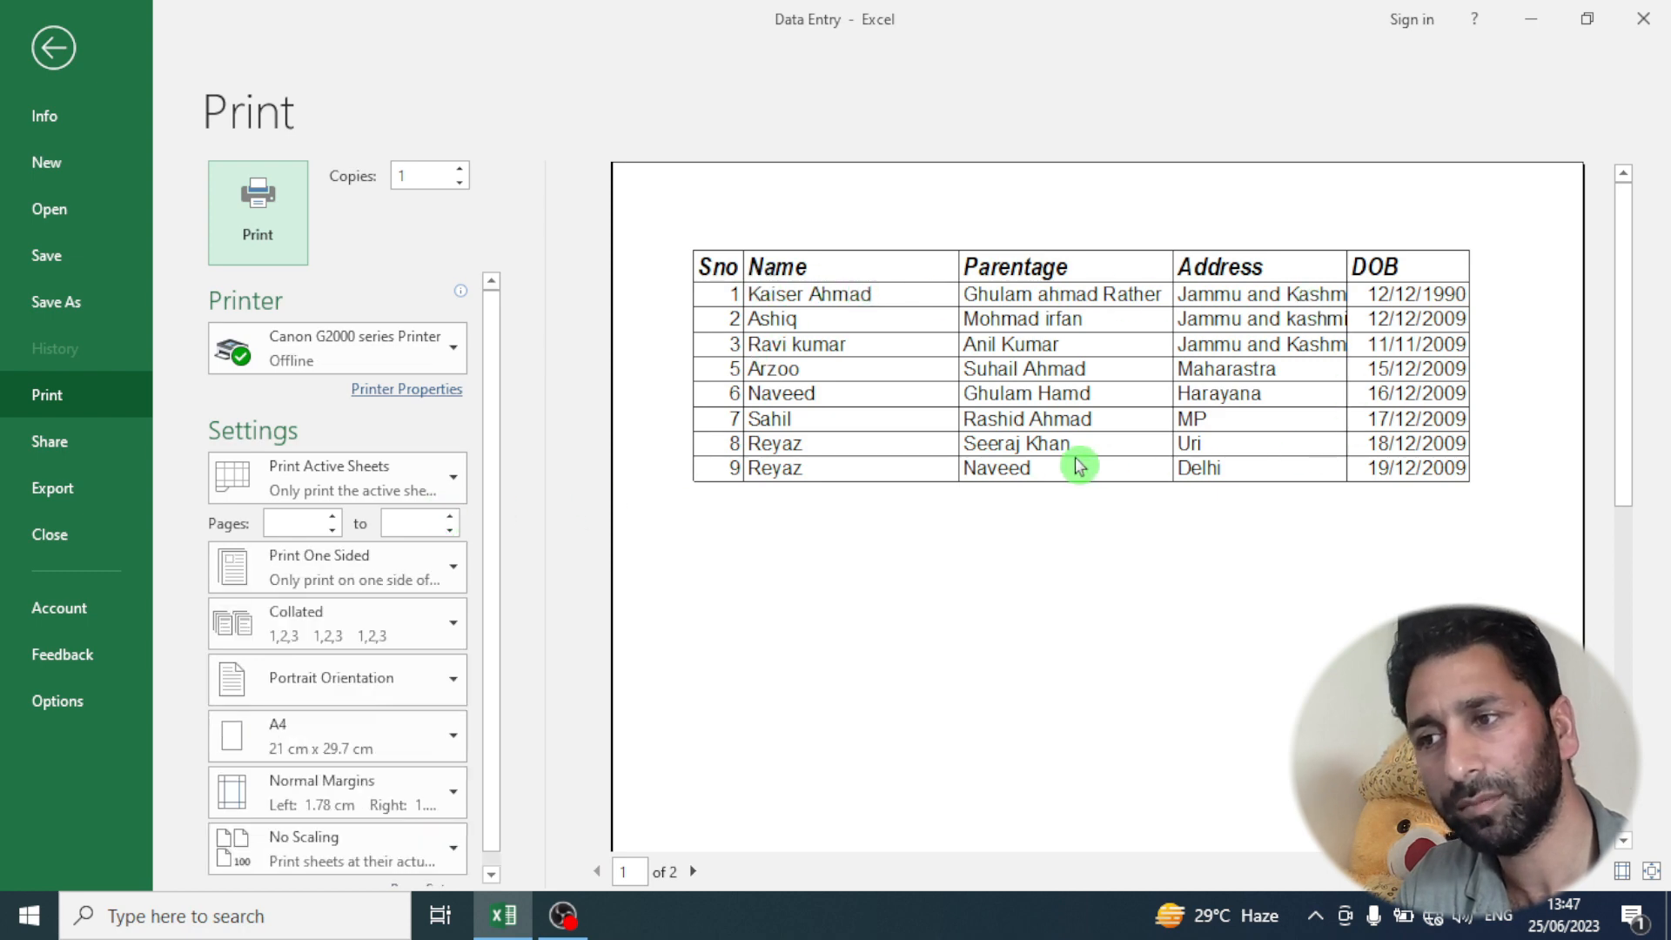
- Close the print preview and return to the bordered table on the worksheet
{"action": "key", "text": "Escape"}
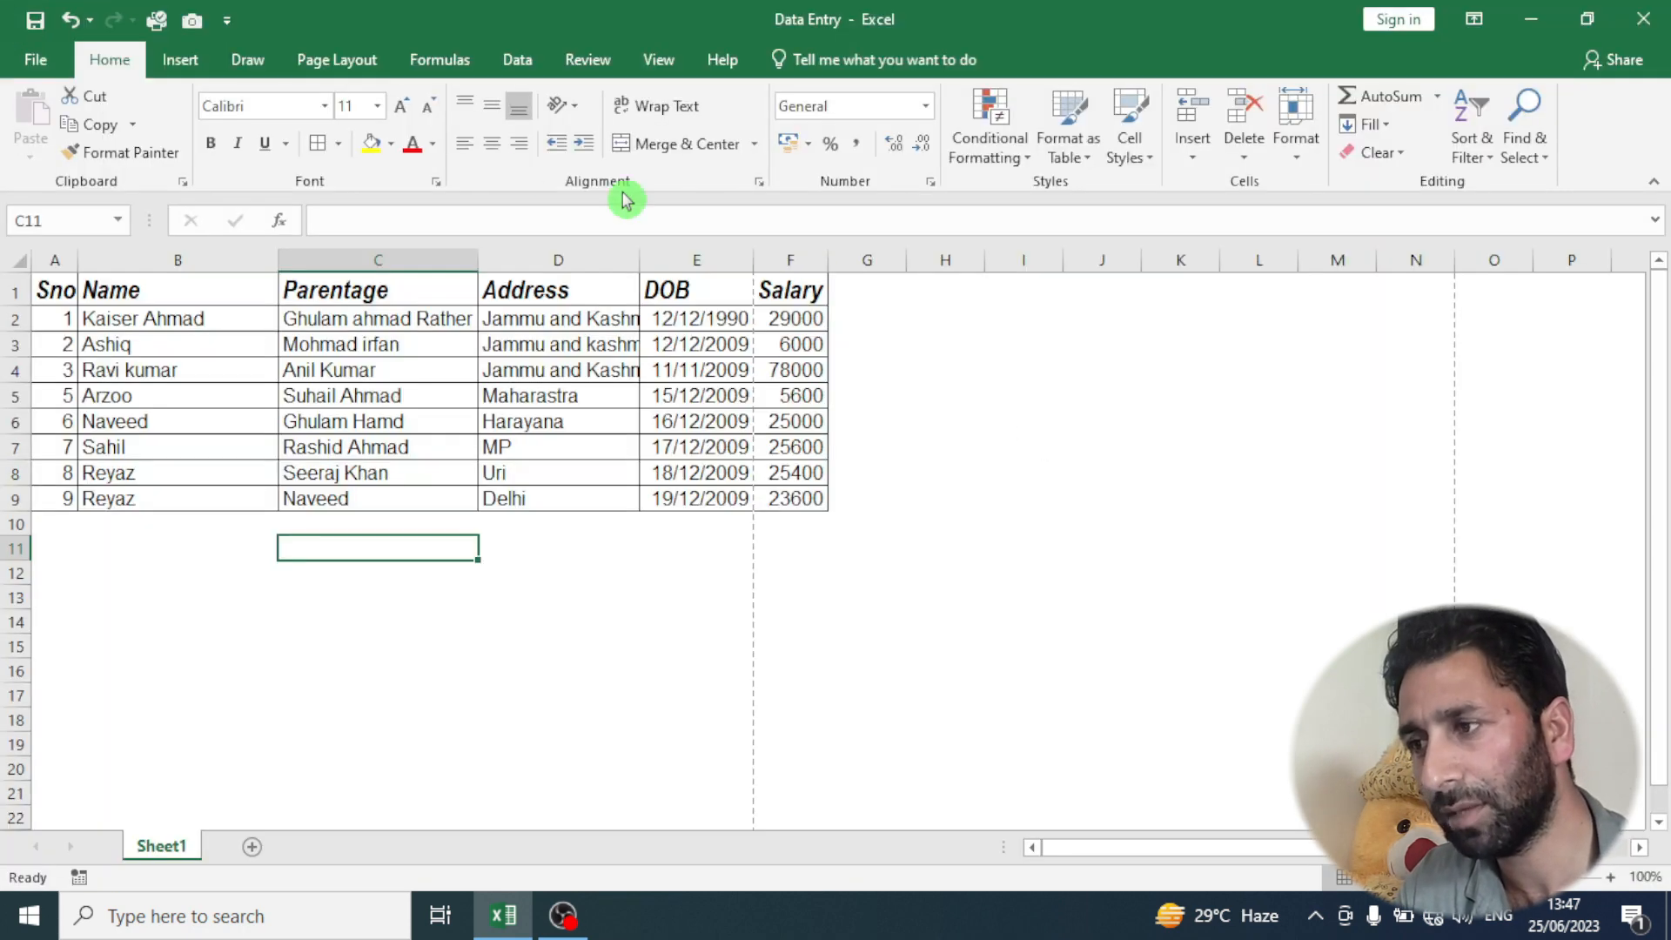
{"action": "left_click_drag", "start_coordinate": [53, 302], "coordinate": [812, 517]}
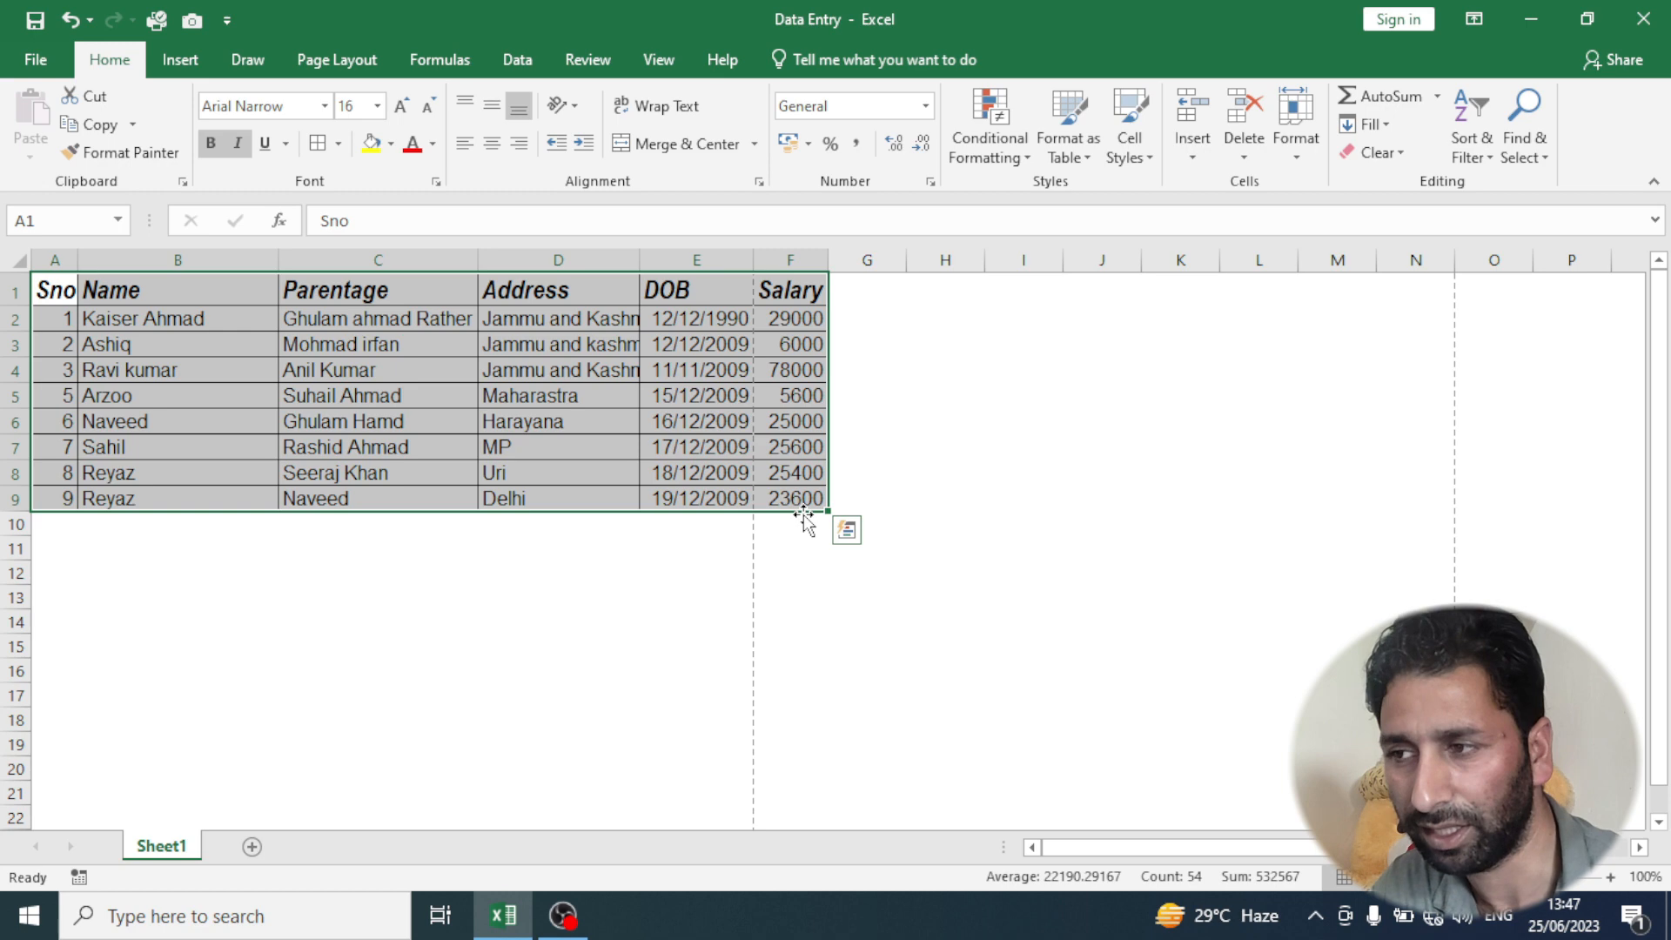
{"action": "left_click", "coordinate": [318, 596]}
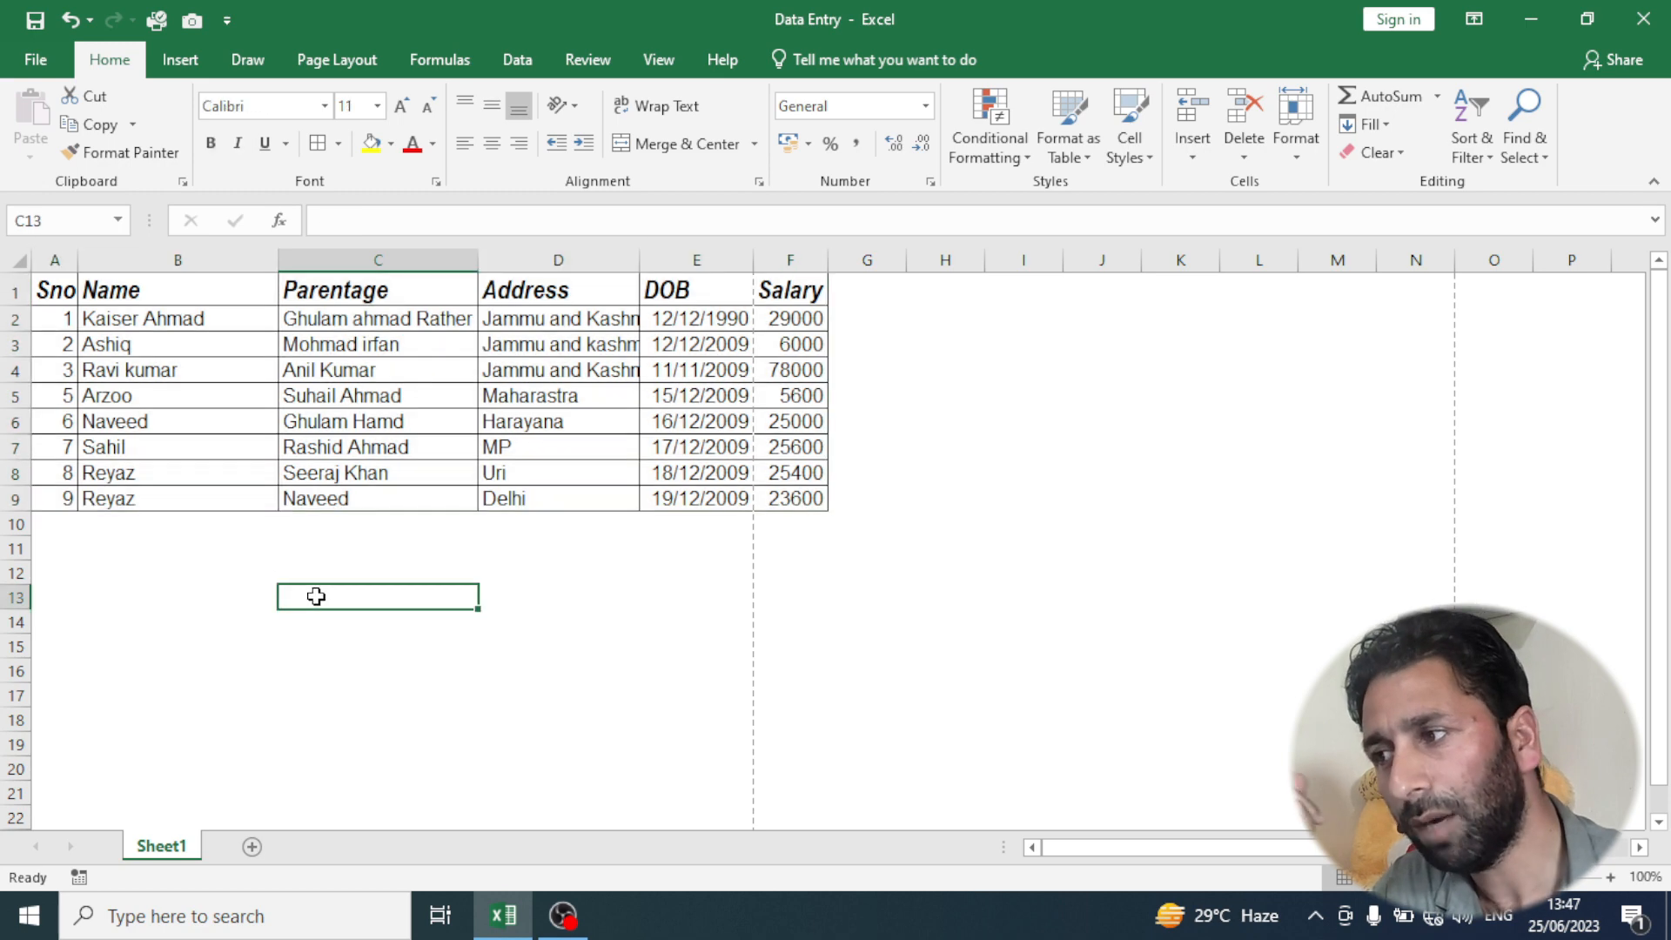
{"action": "left_click_drag", "start_coordinate": [54, 294], "coordinate": [679, 492]}
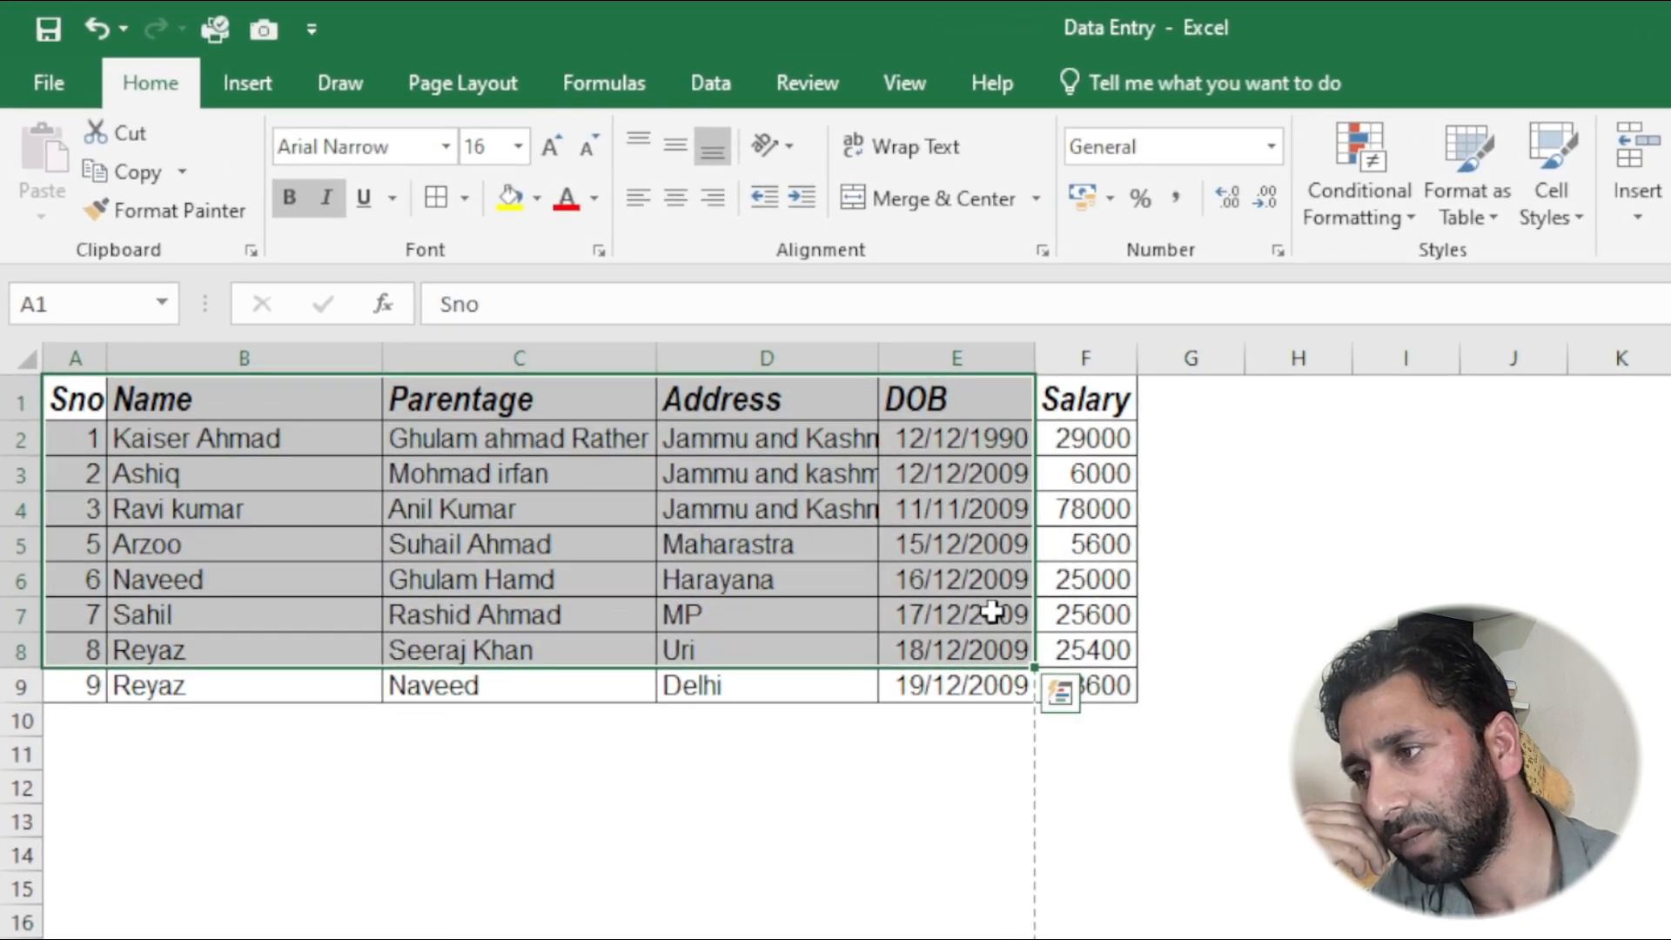
{"action": "left_click", "coordinate": [604, 777]}
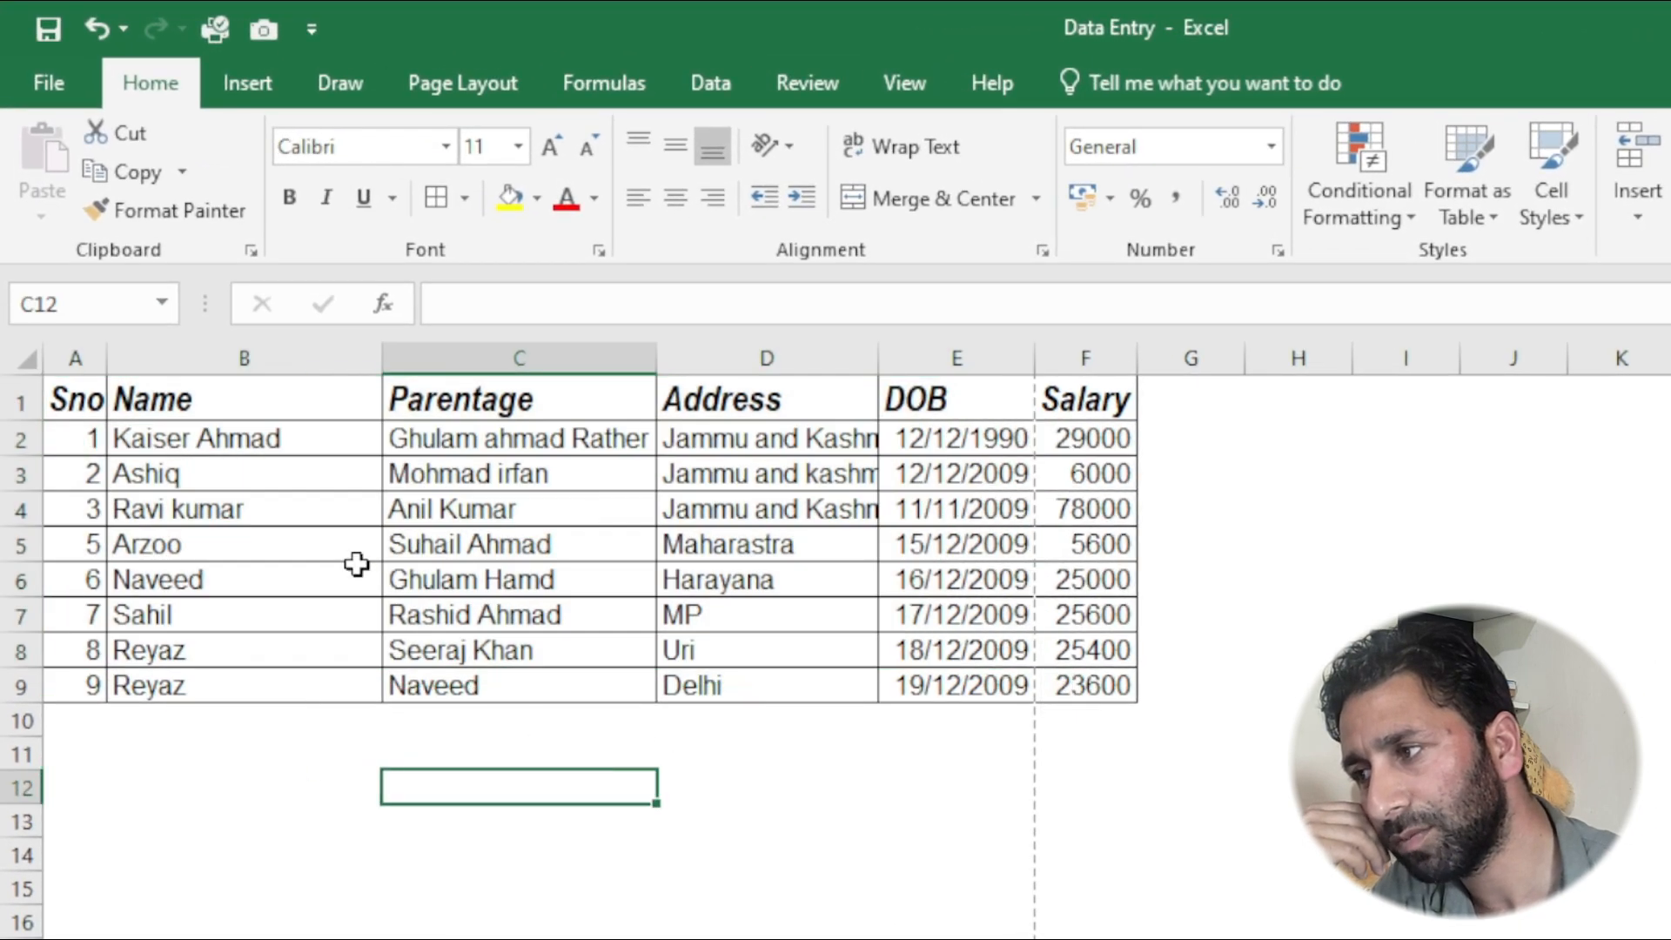
- Select the table A1:F9, set the border line color to red and apply All Borders to it
{"action": "left_click_drag", "start_coordinate": [68, 403], "coordinate": [1104, 686]}
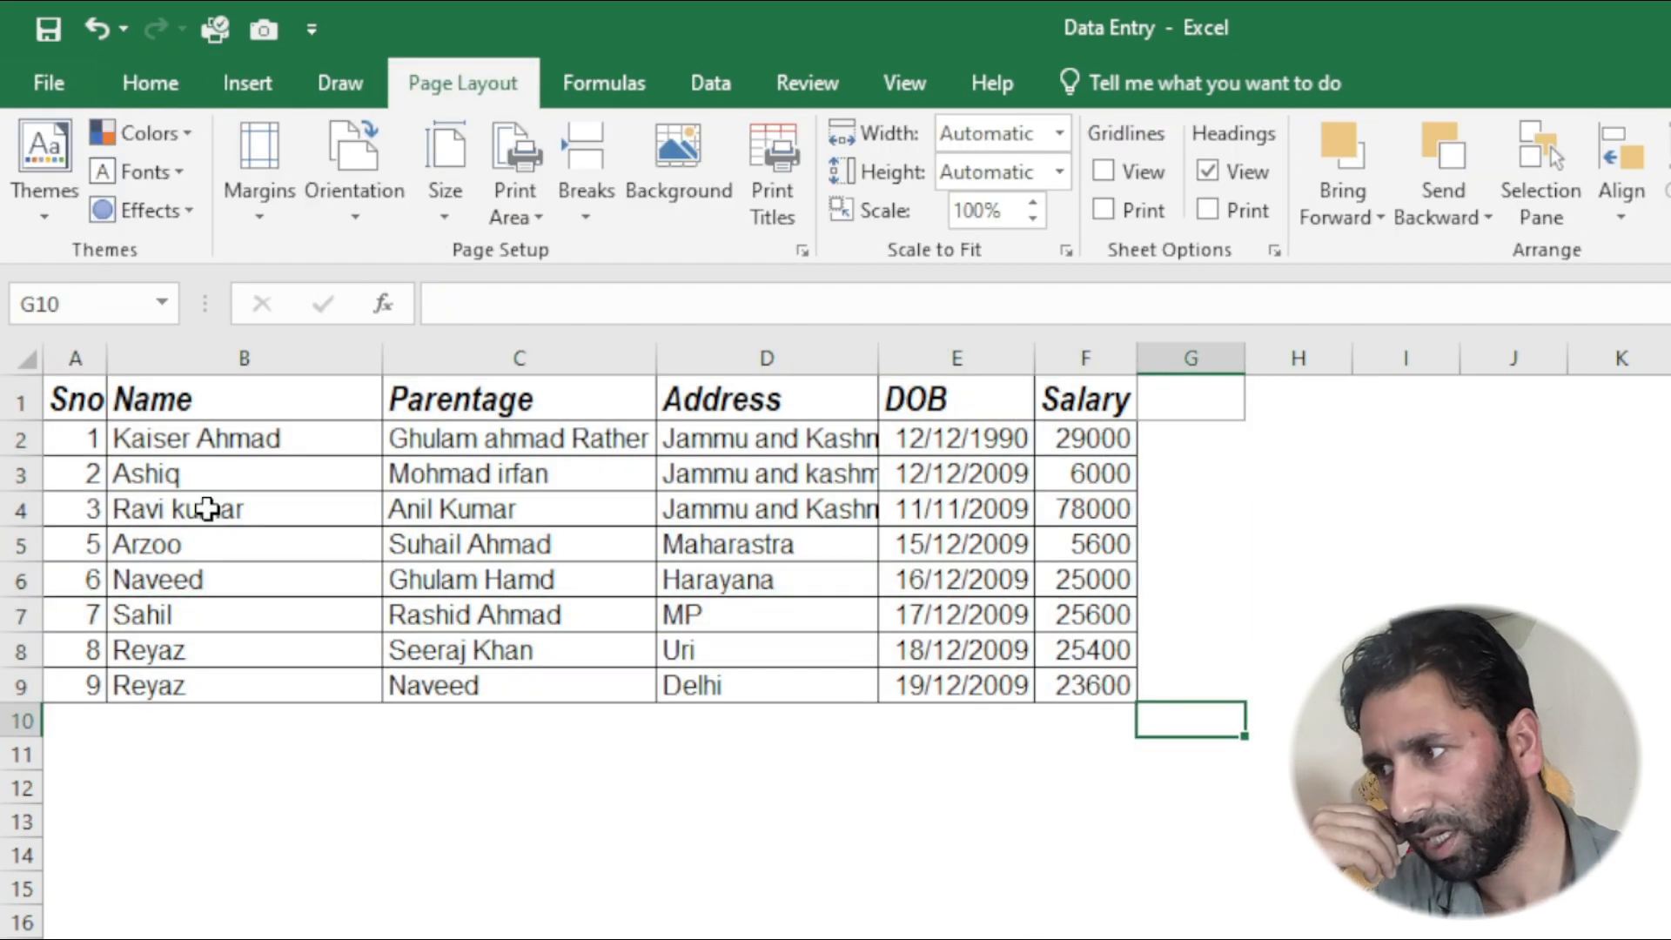
{"action": "left_click", "coordinate": [70, 399]}
{"action": "left_click_drag", "start_coordinate": [169, 409], "coordinate": [1110, 693]}
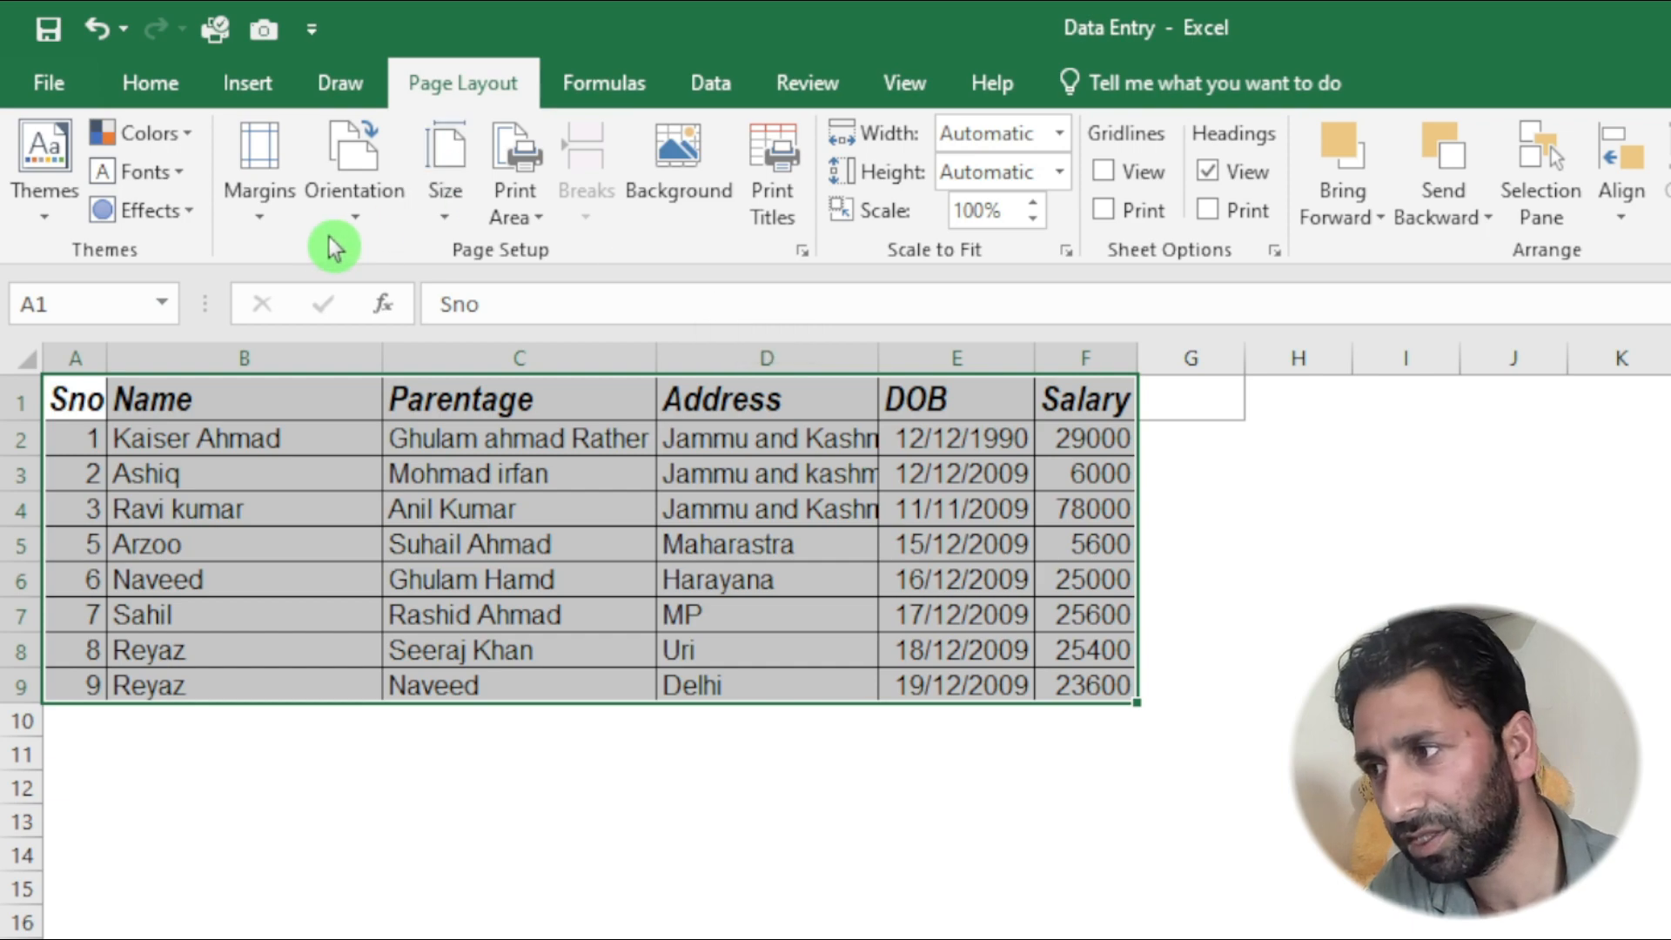
{"action": "left_click", "coordinate": [174, 85]}
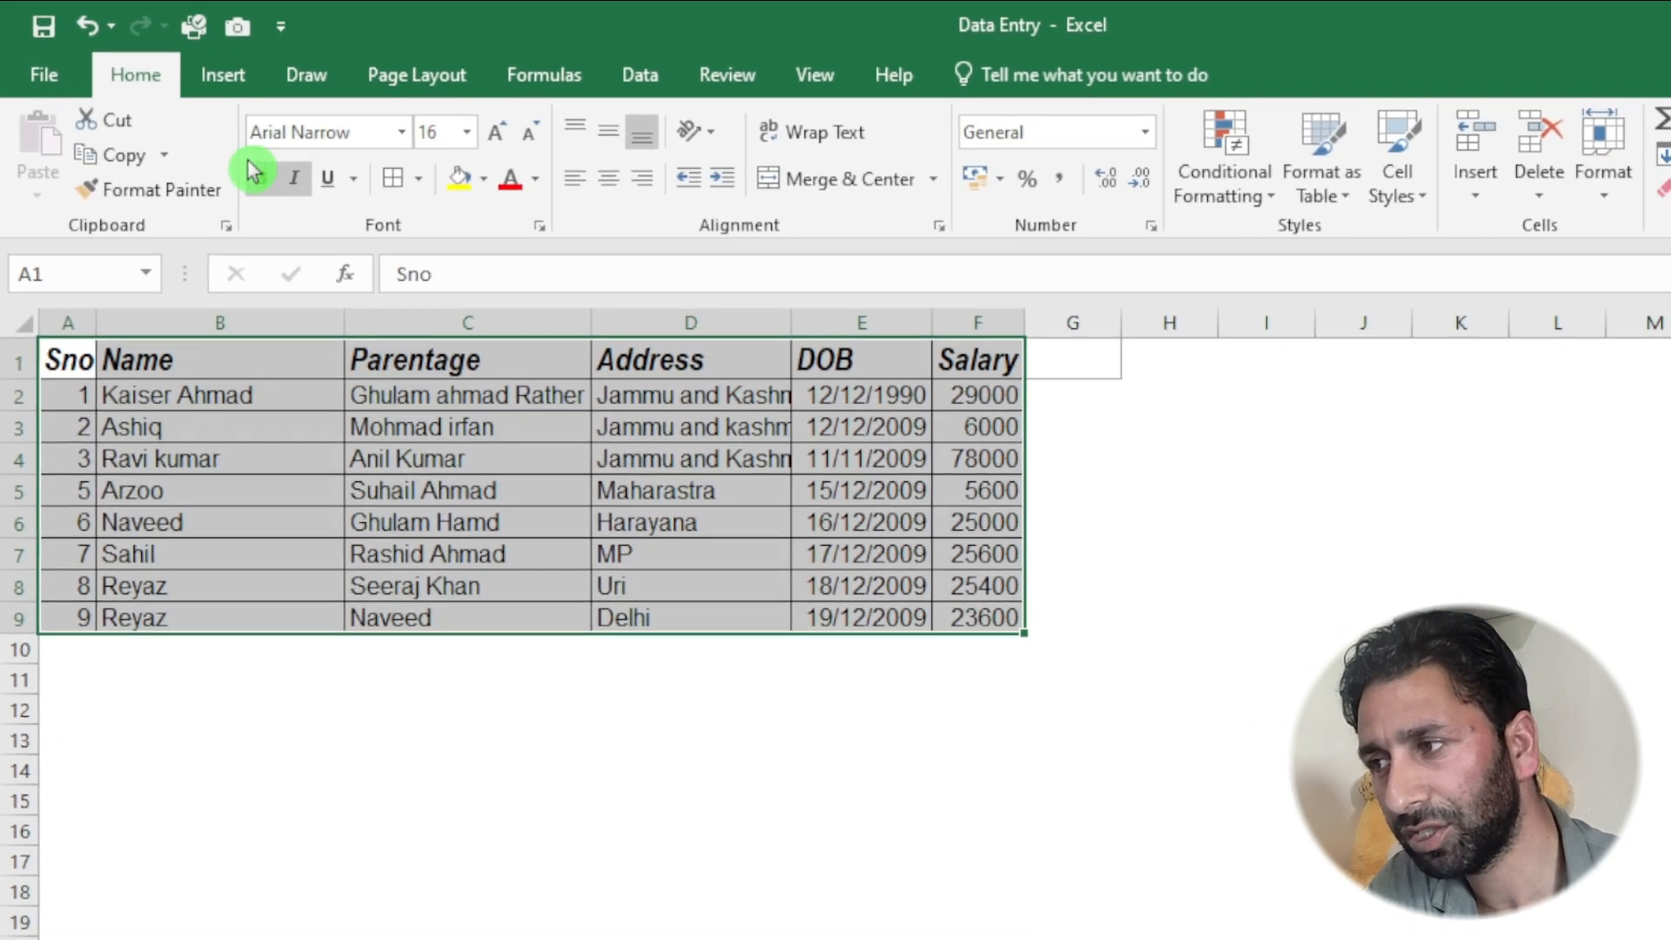
{"action": "left_click", "coordinate": [419, 179]}
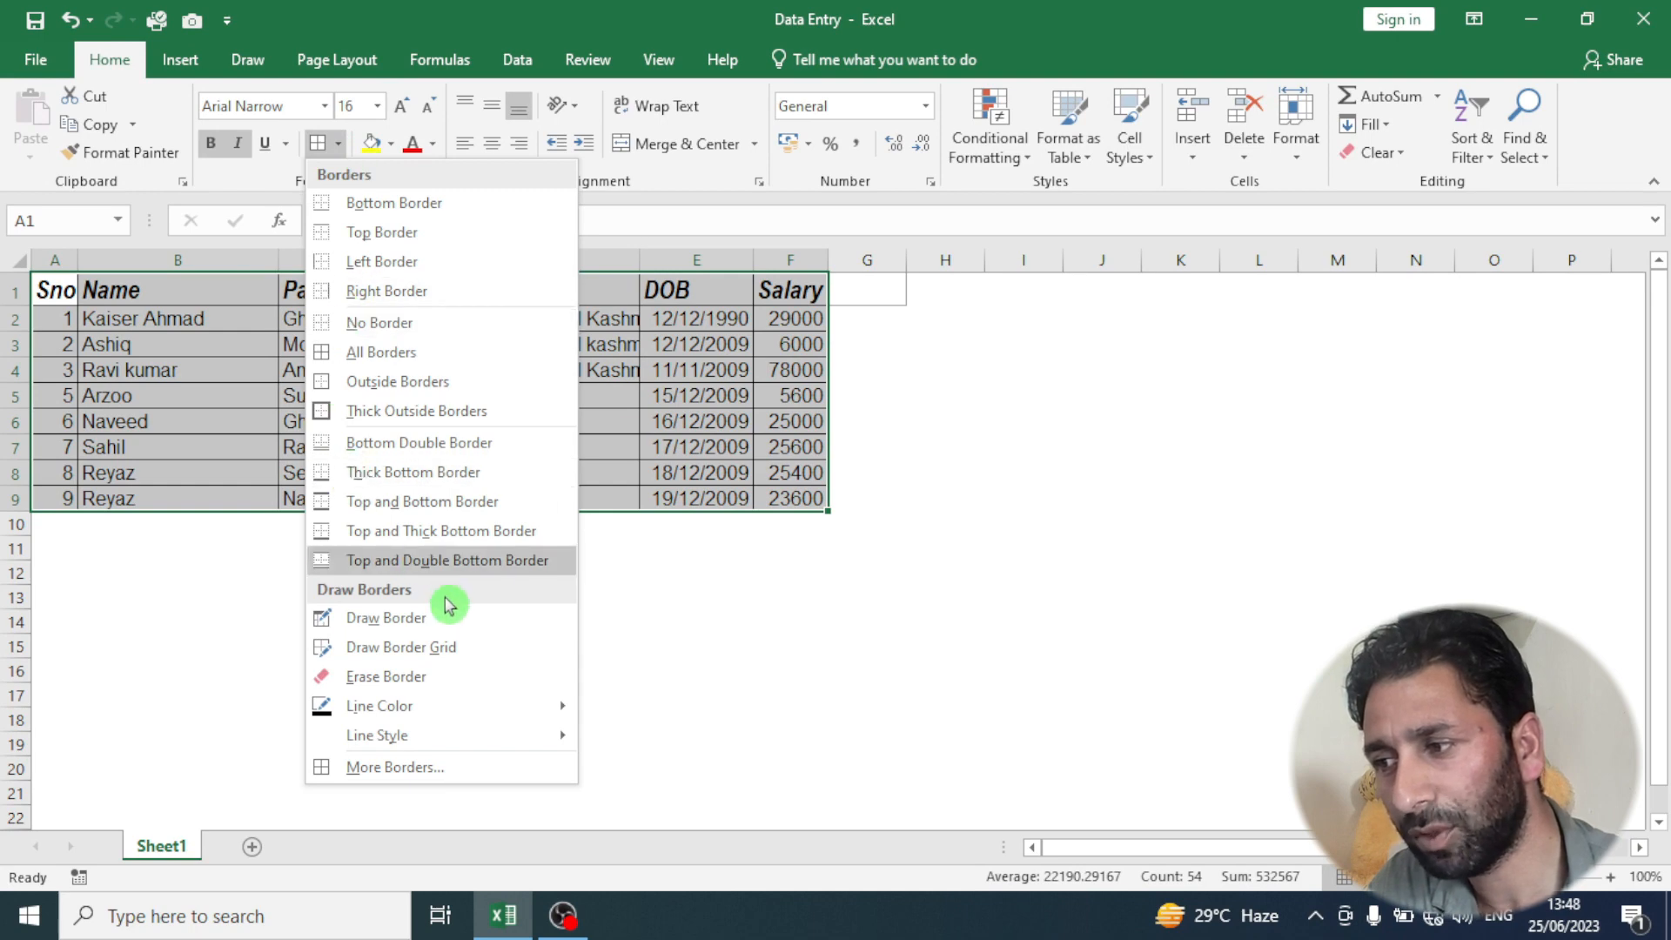
{"action": "mouse_move", "coordinate": [414, 709]}
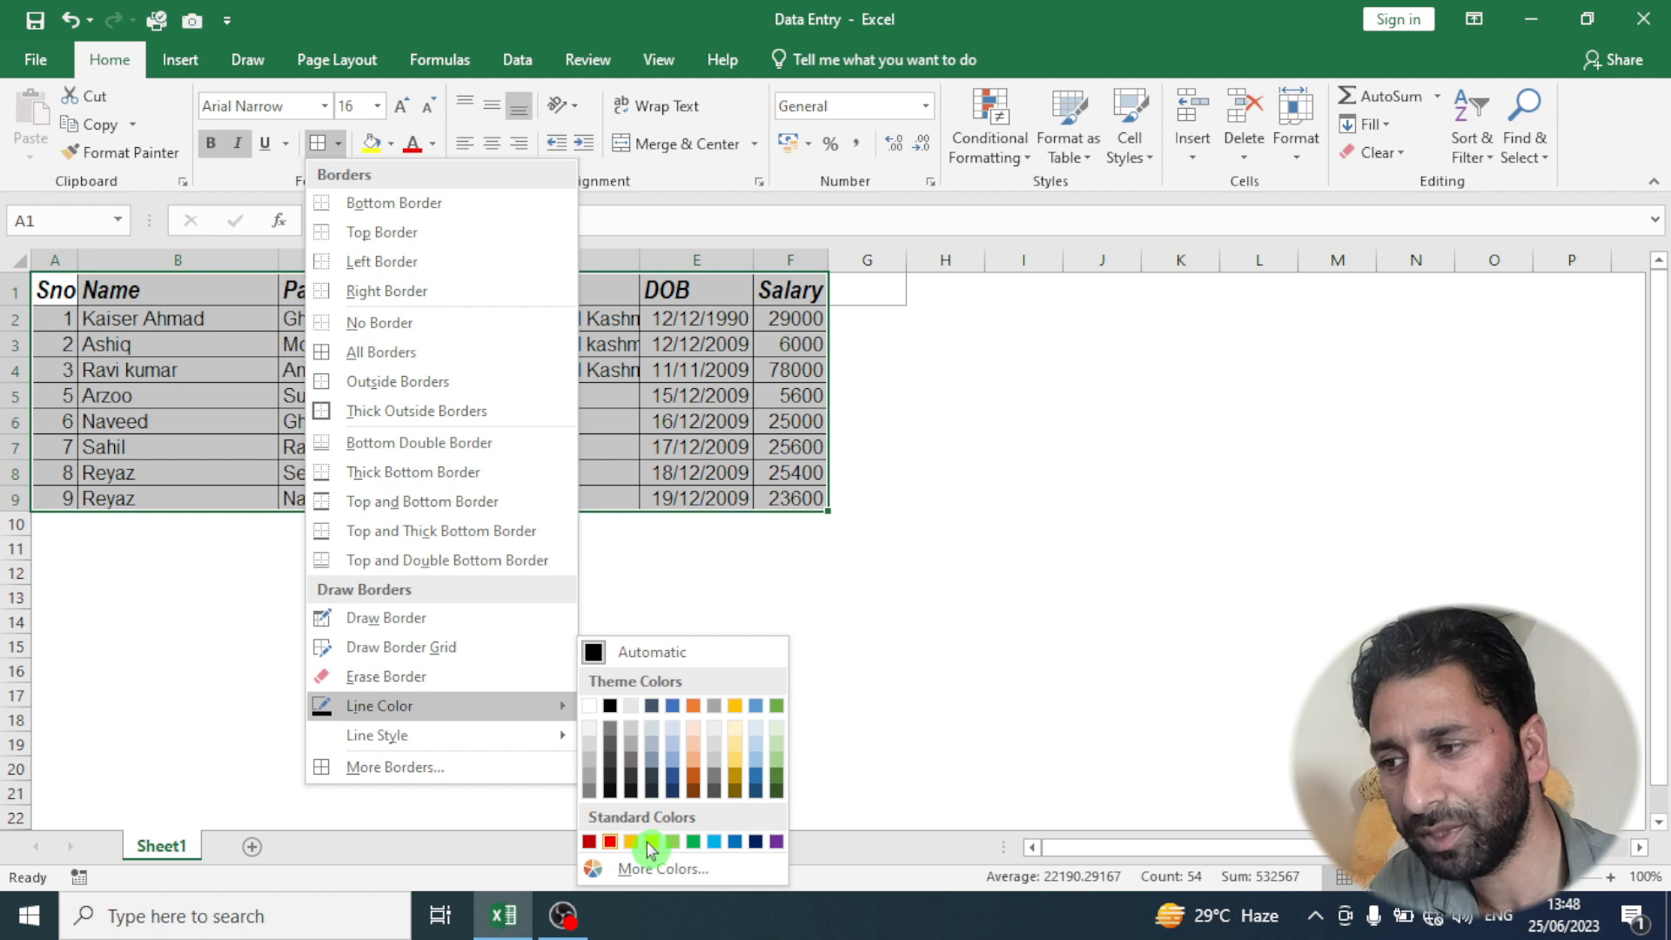
{"action": "left_click", "coordinate": [610, 840]}
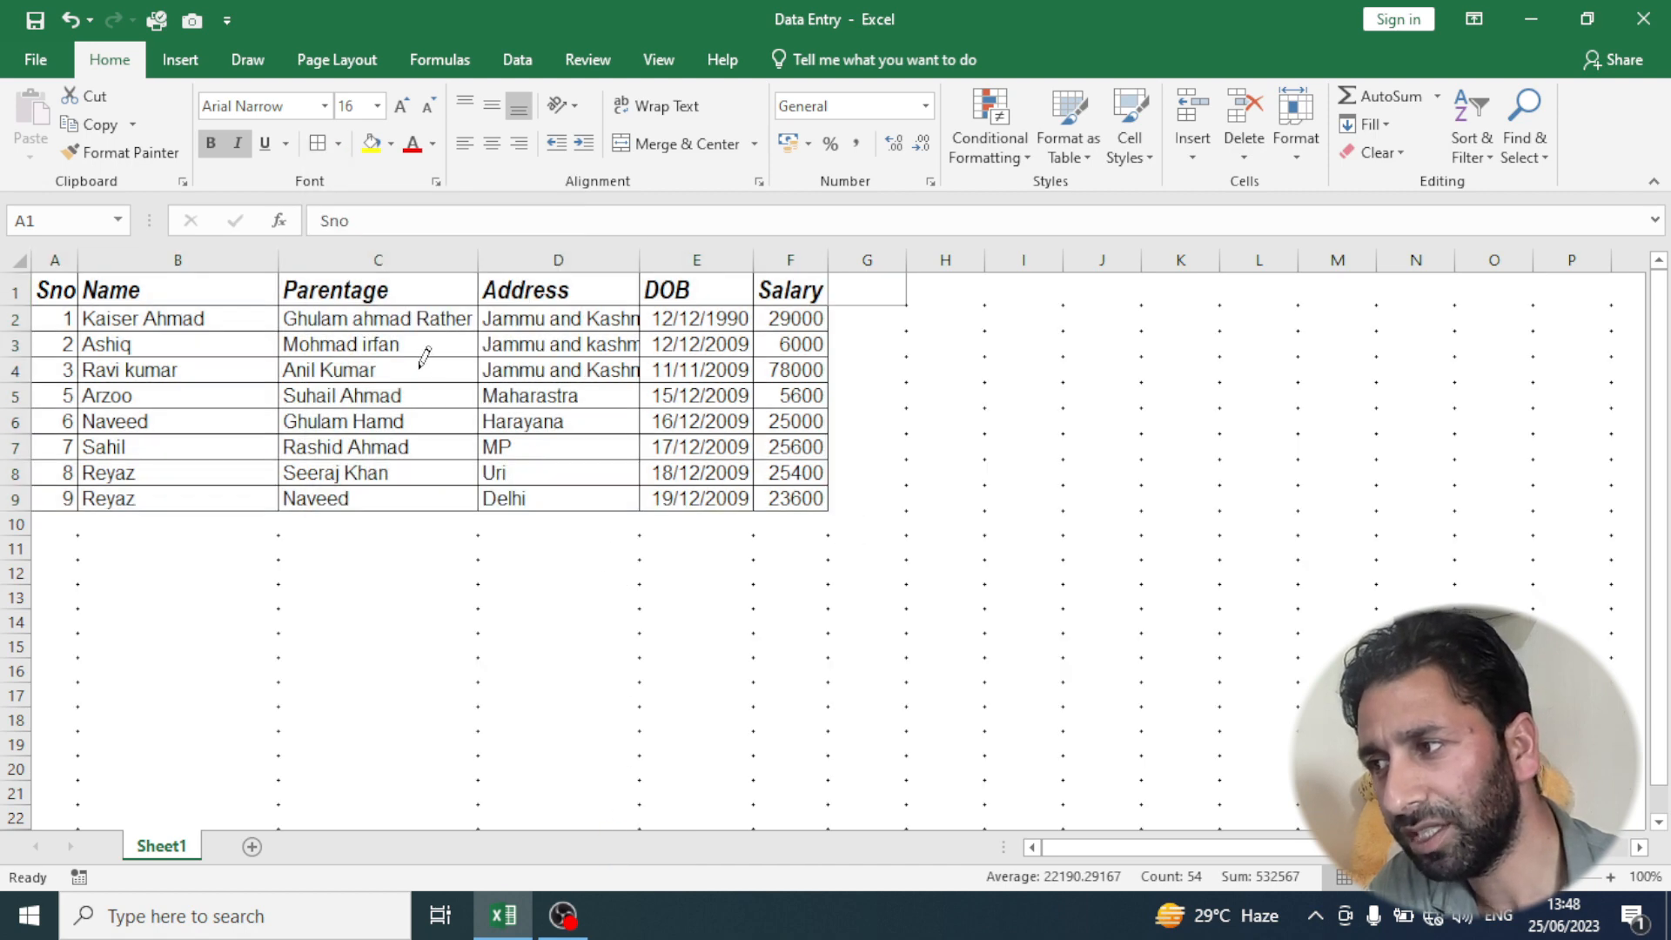
{"action": "left_click", "coordinate": [341, 146]}
{"action": "left_click", "coordinate": [341, 151]}
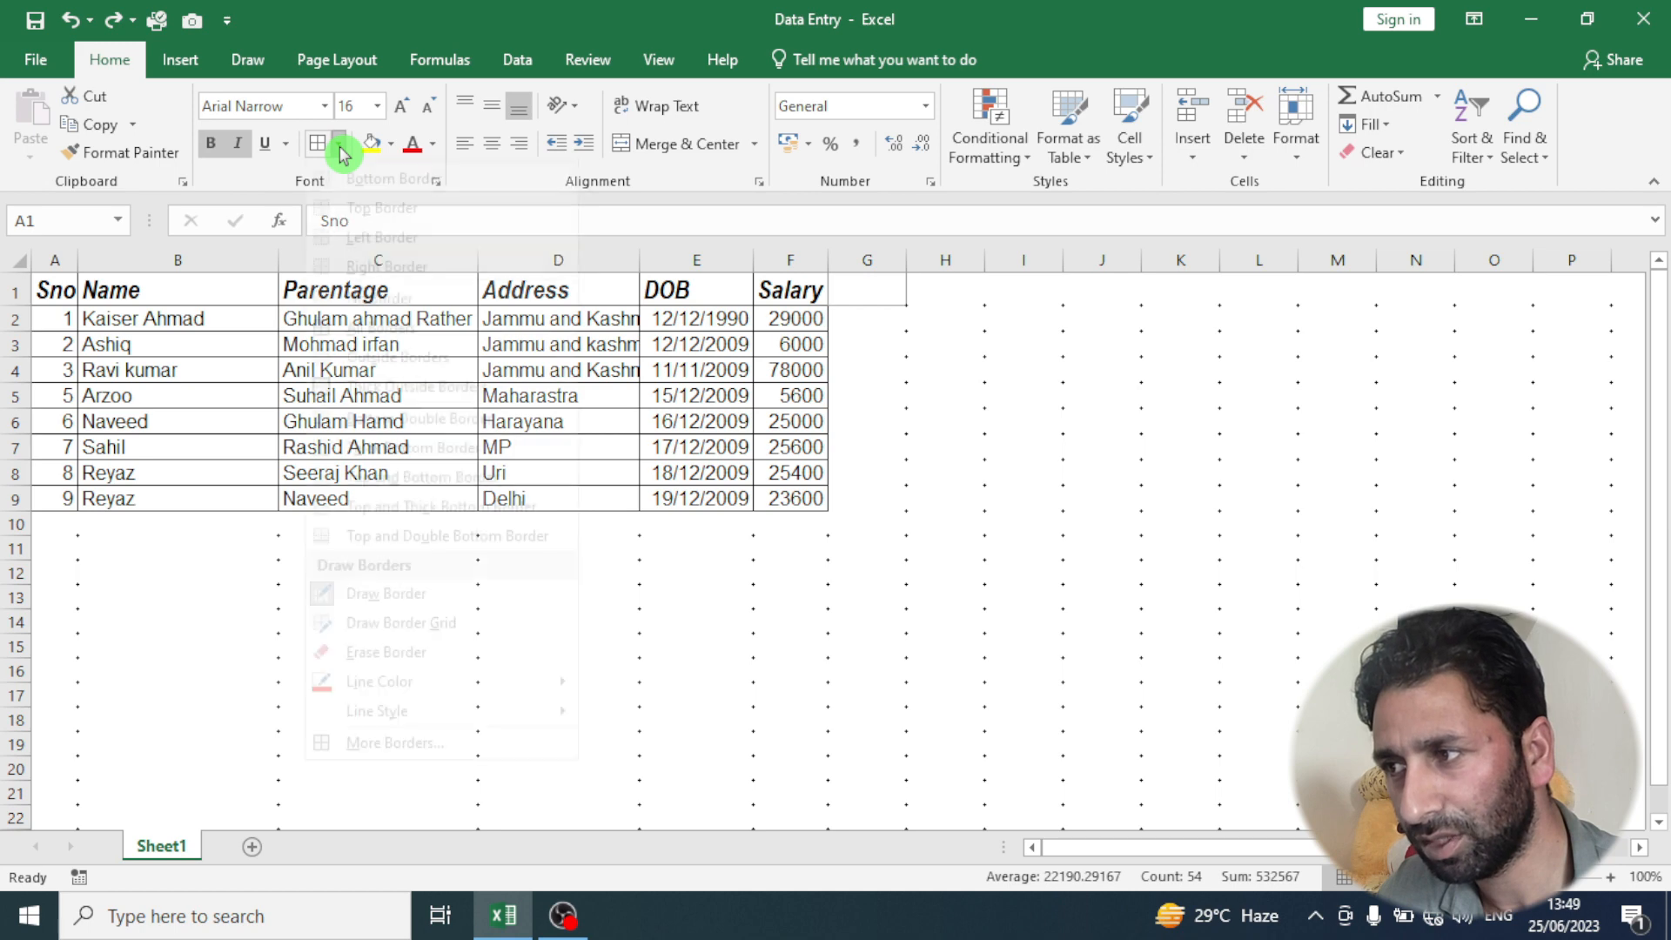
{"action": "left_click", "coordinate": [328, 150]}
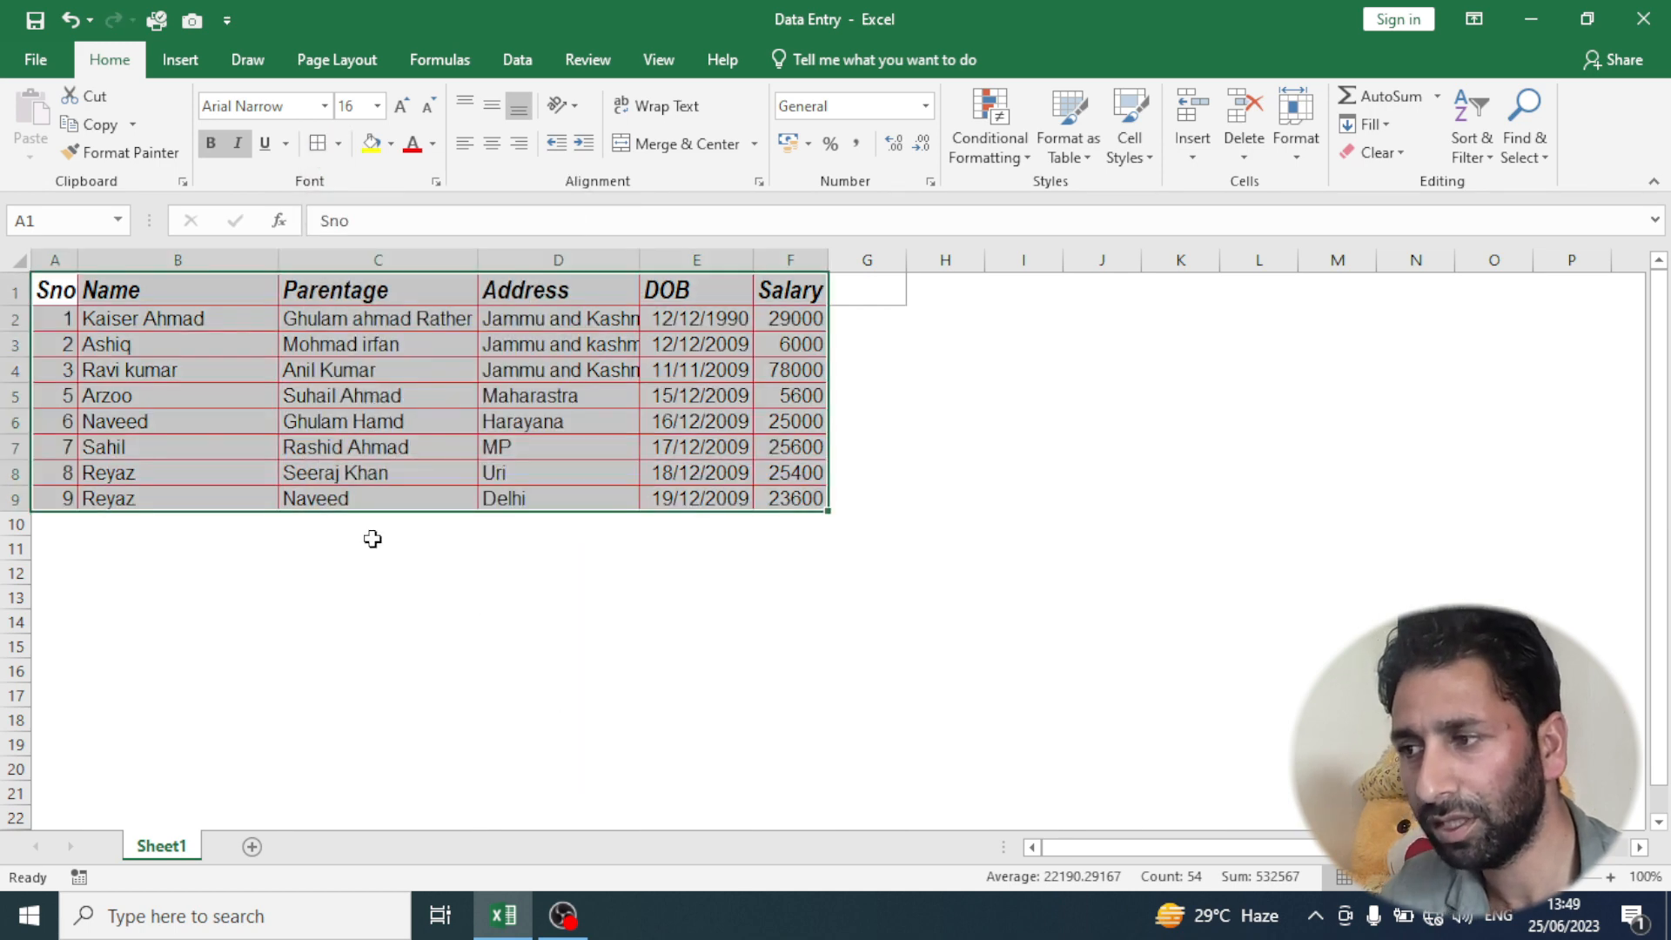
{"action": "left_click", "coordinate": [352, 579]}
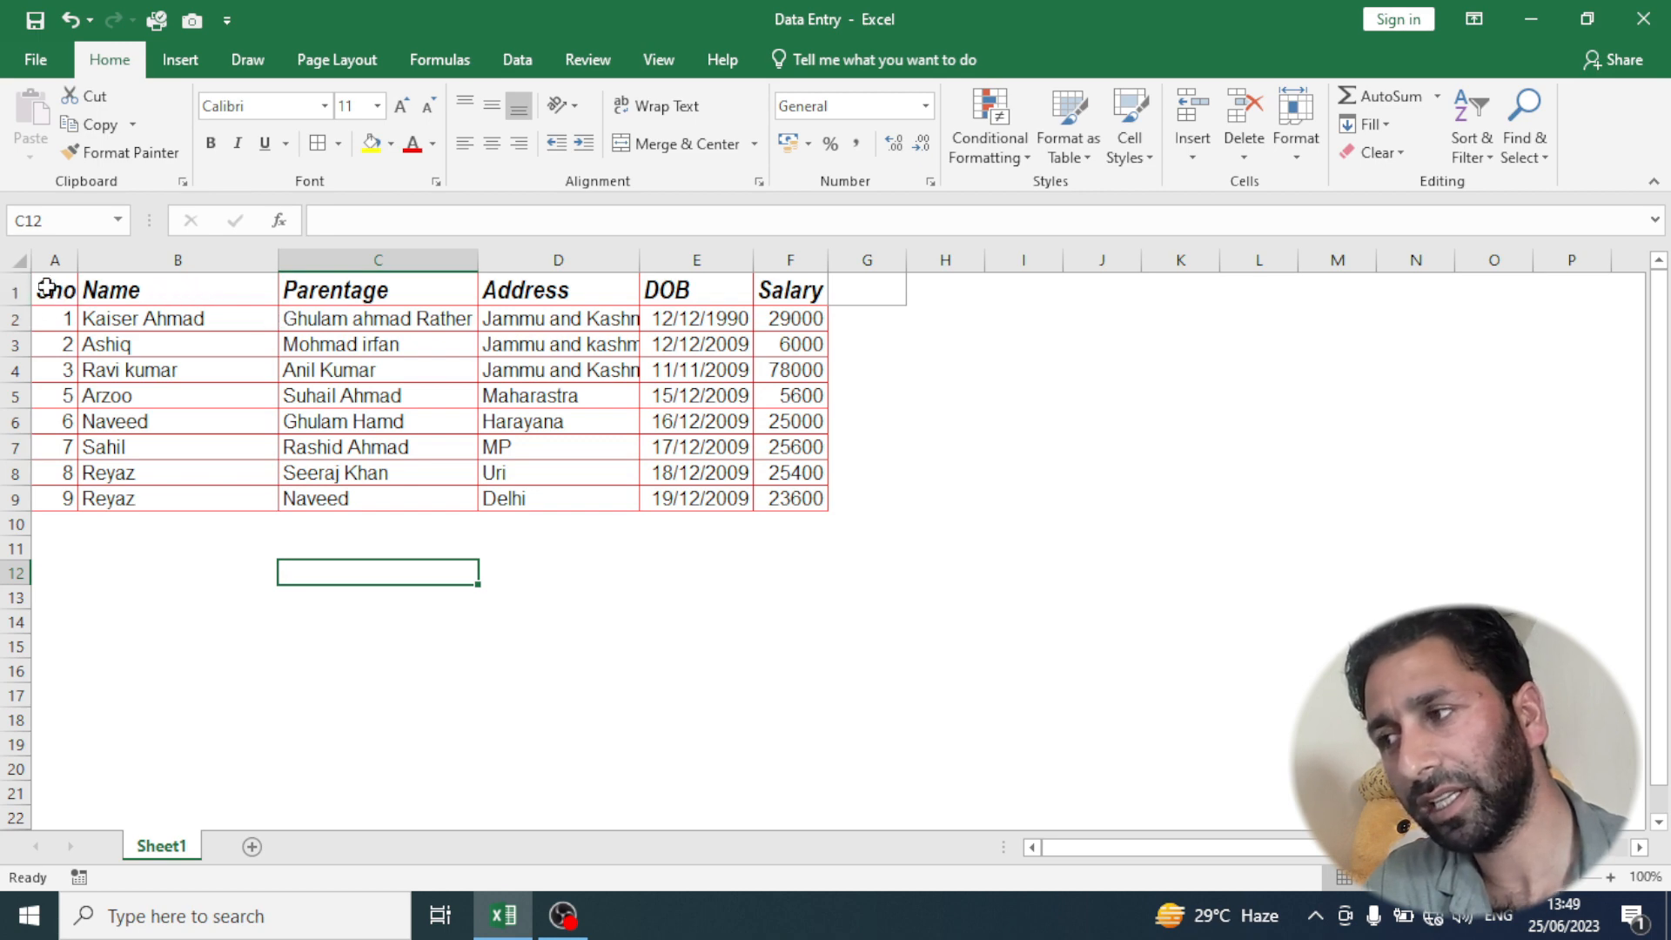
- Recolor all borders of the table A1:F9 with a dark blue line color
{"action": "left_click_drag", "start_coordinate": [46, 287], "coordinate": [802, 501]}
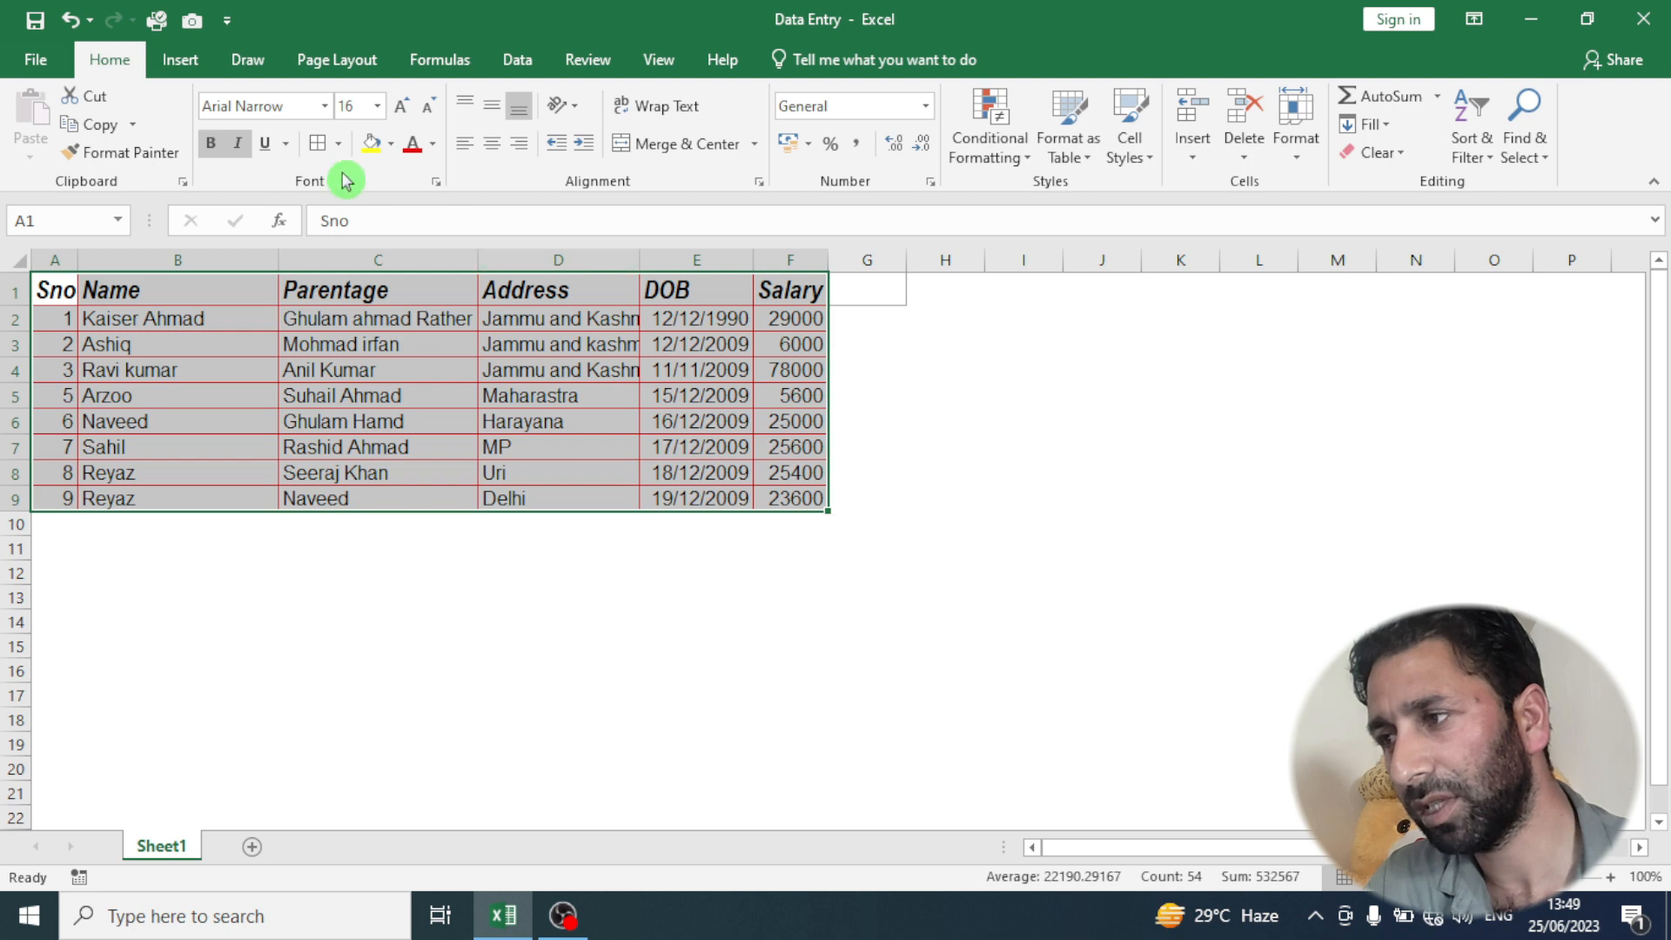
{"action": "left_click", "coordinate": [338, 145]}
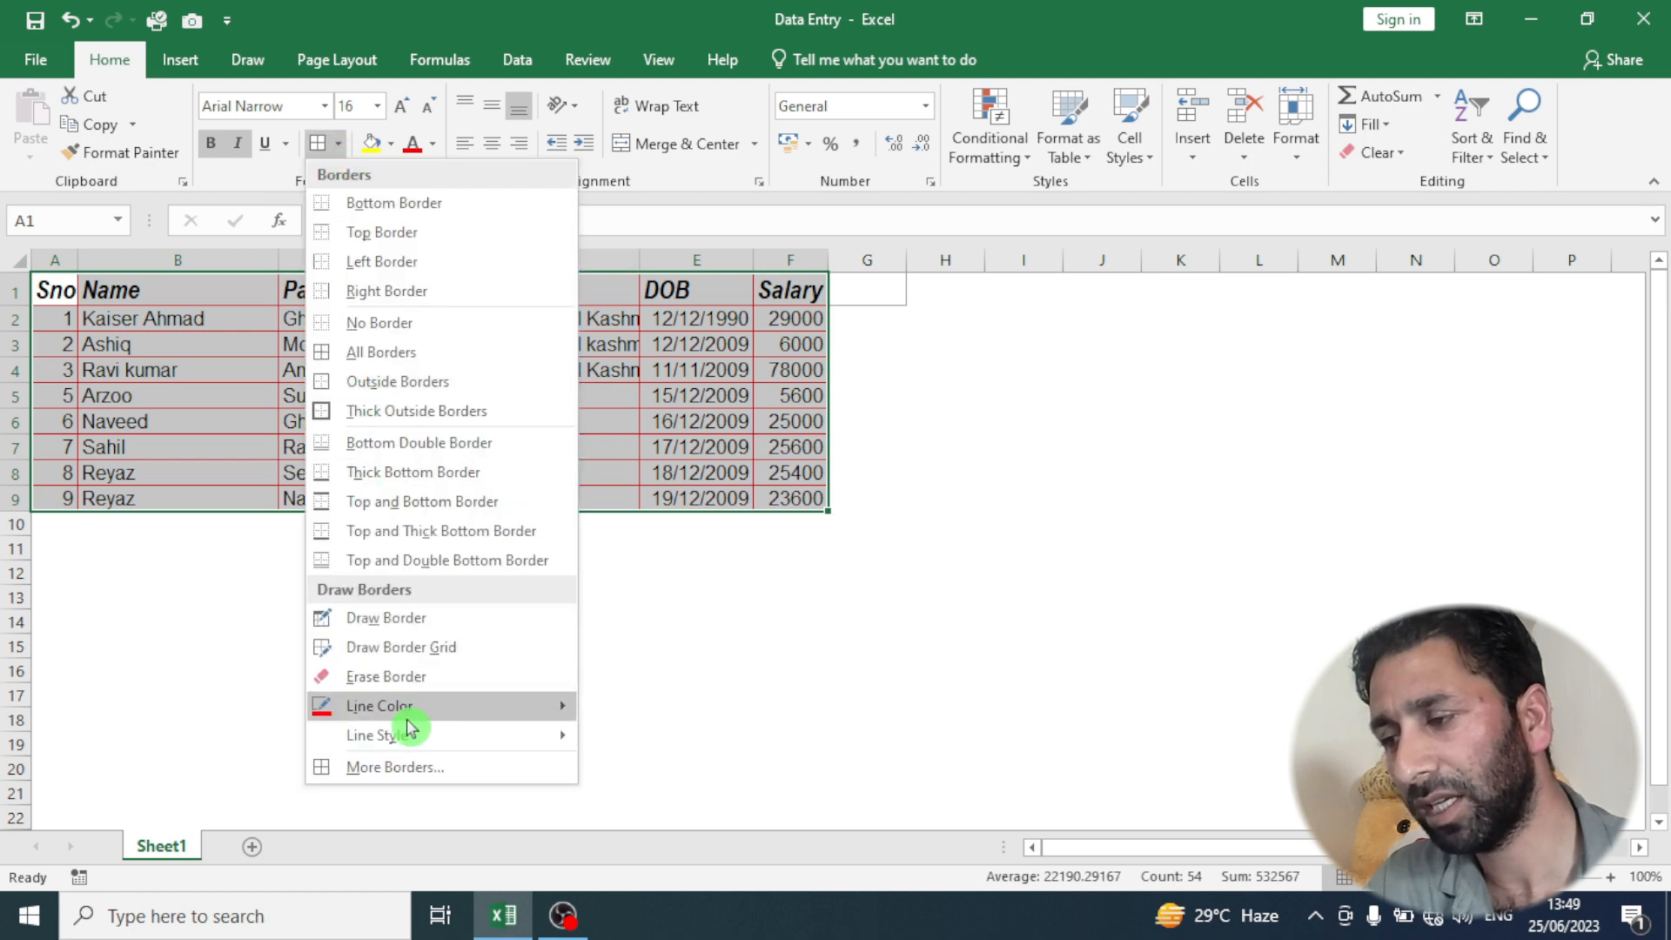
{"action": "mouse_move", "coordinate": [405, 716]}
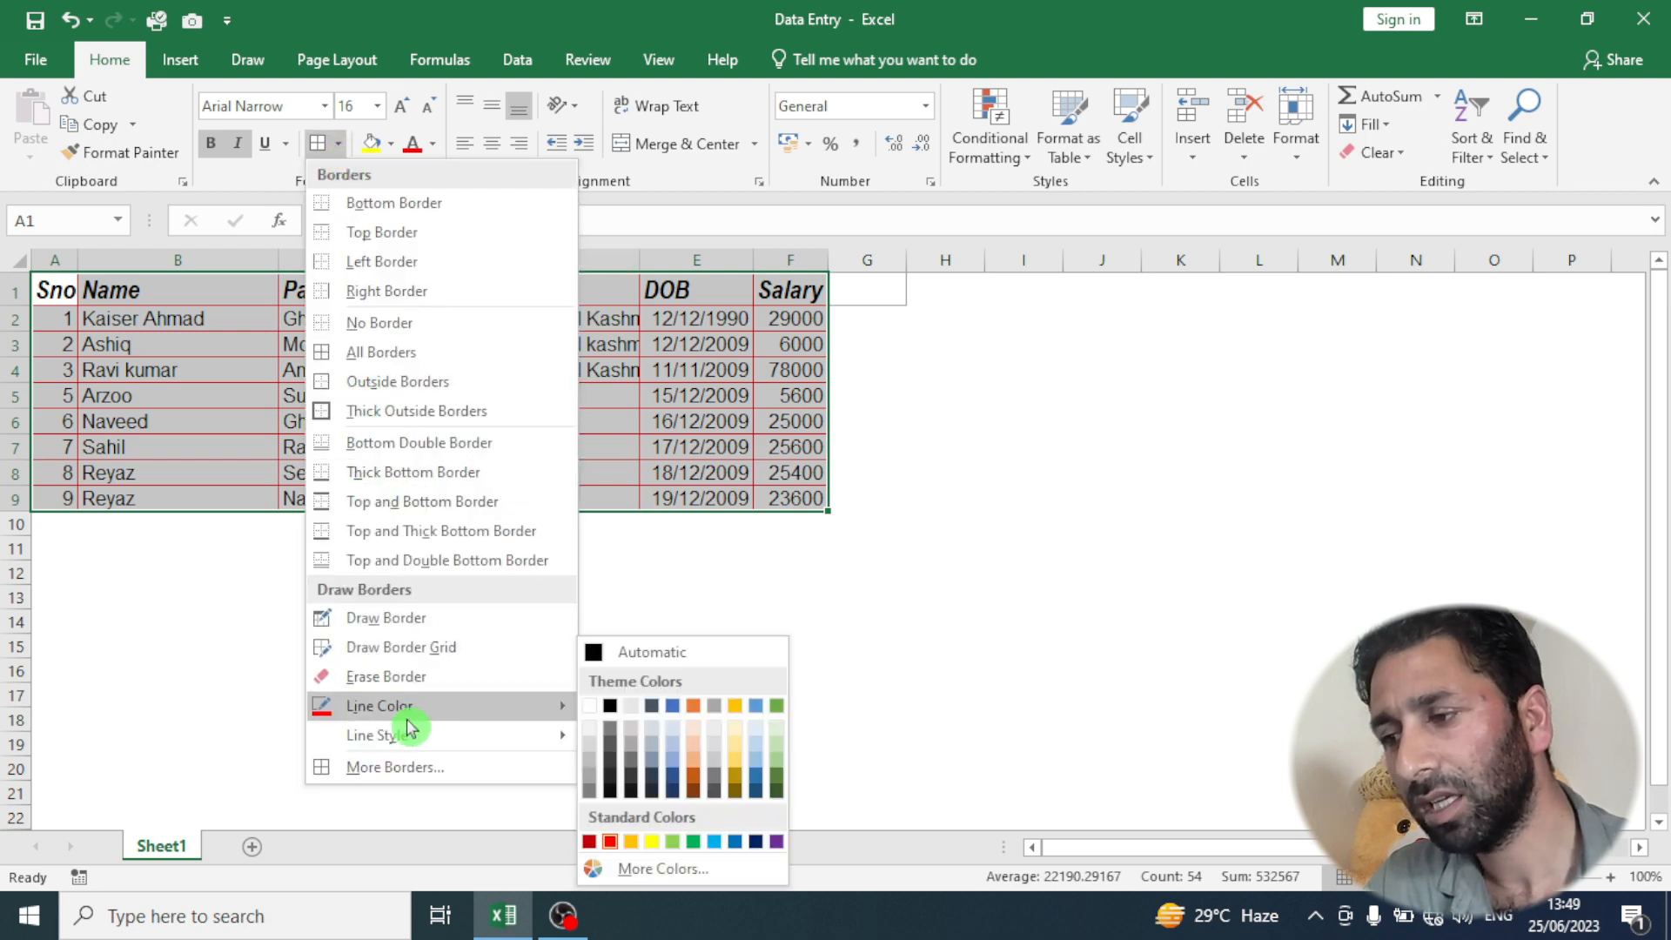
{"action": "left_click", "coordinate": [672, 775]}
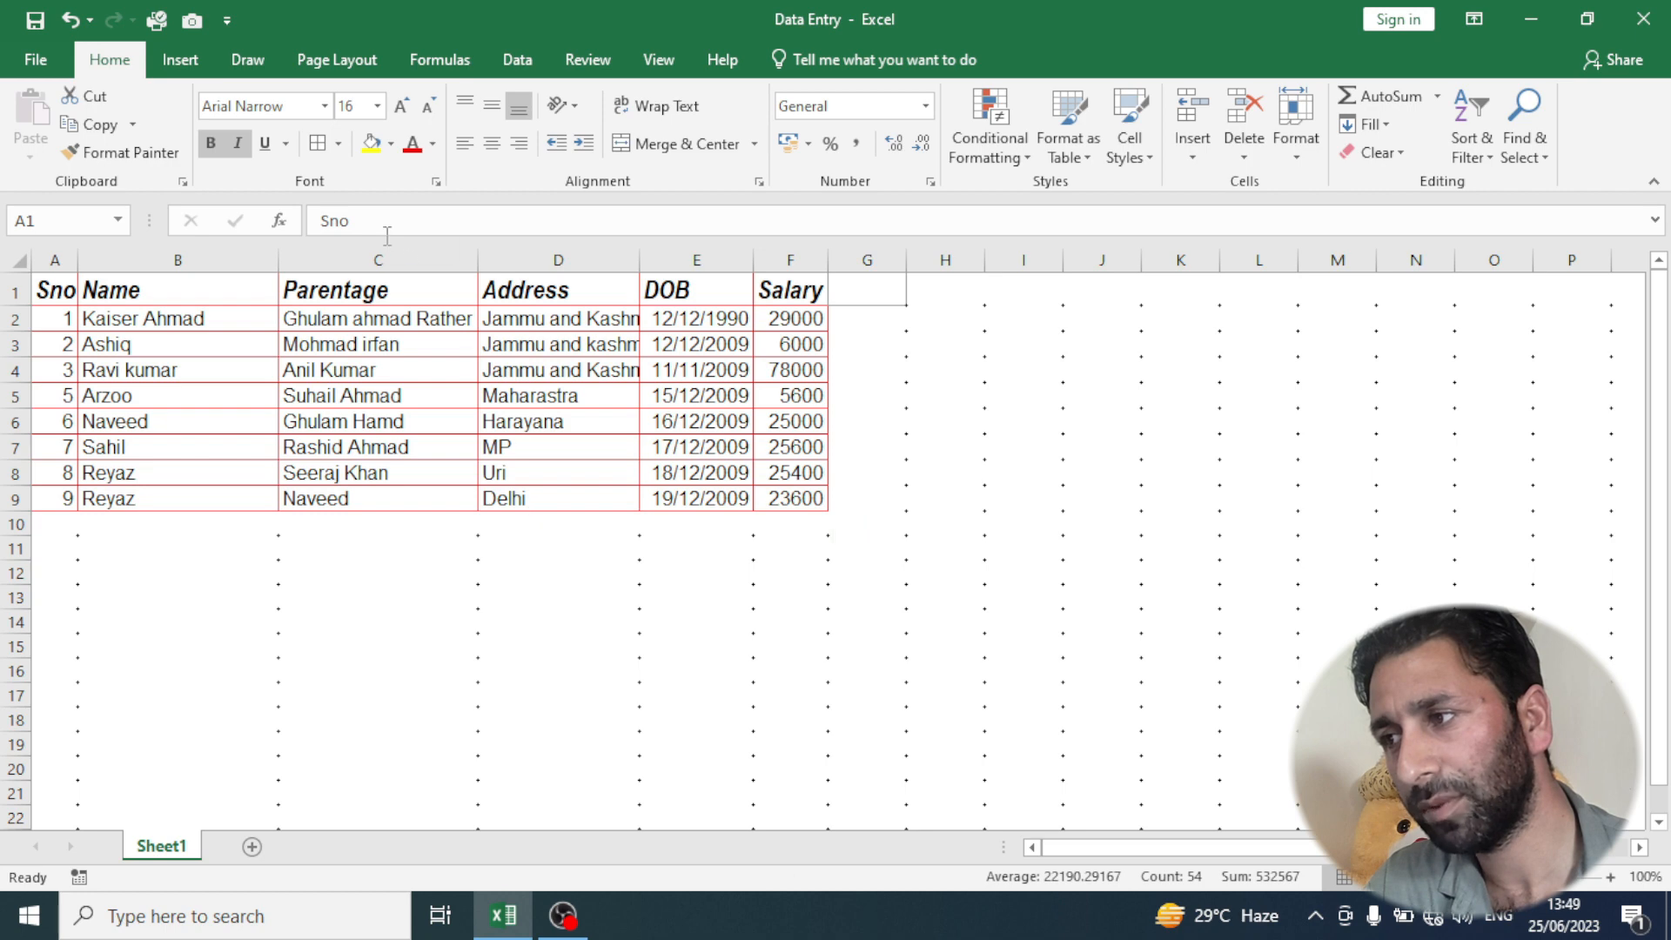
{"action": "left_click", "coordinate": [317, 145]}
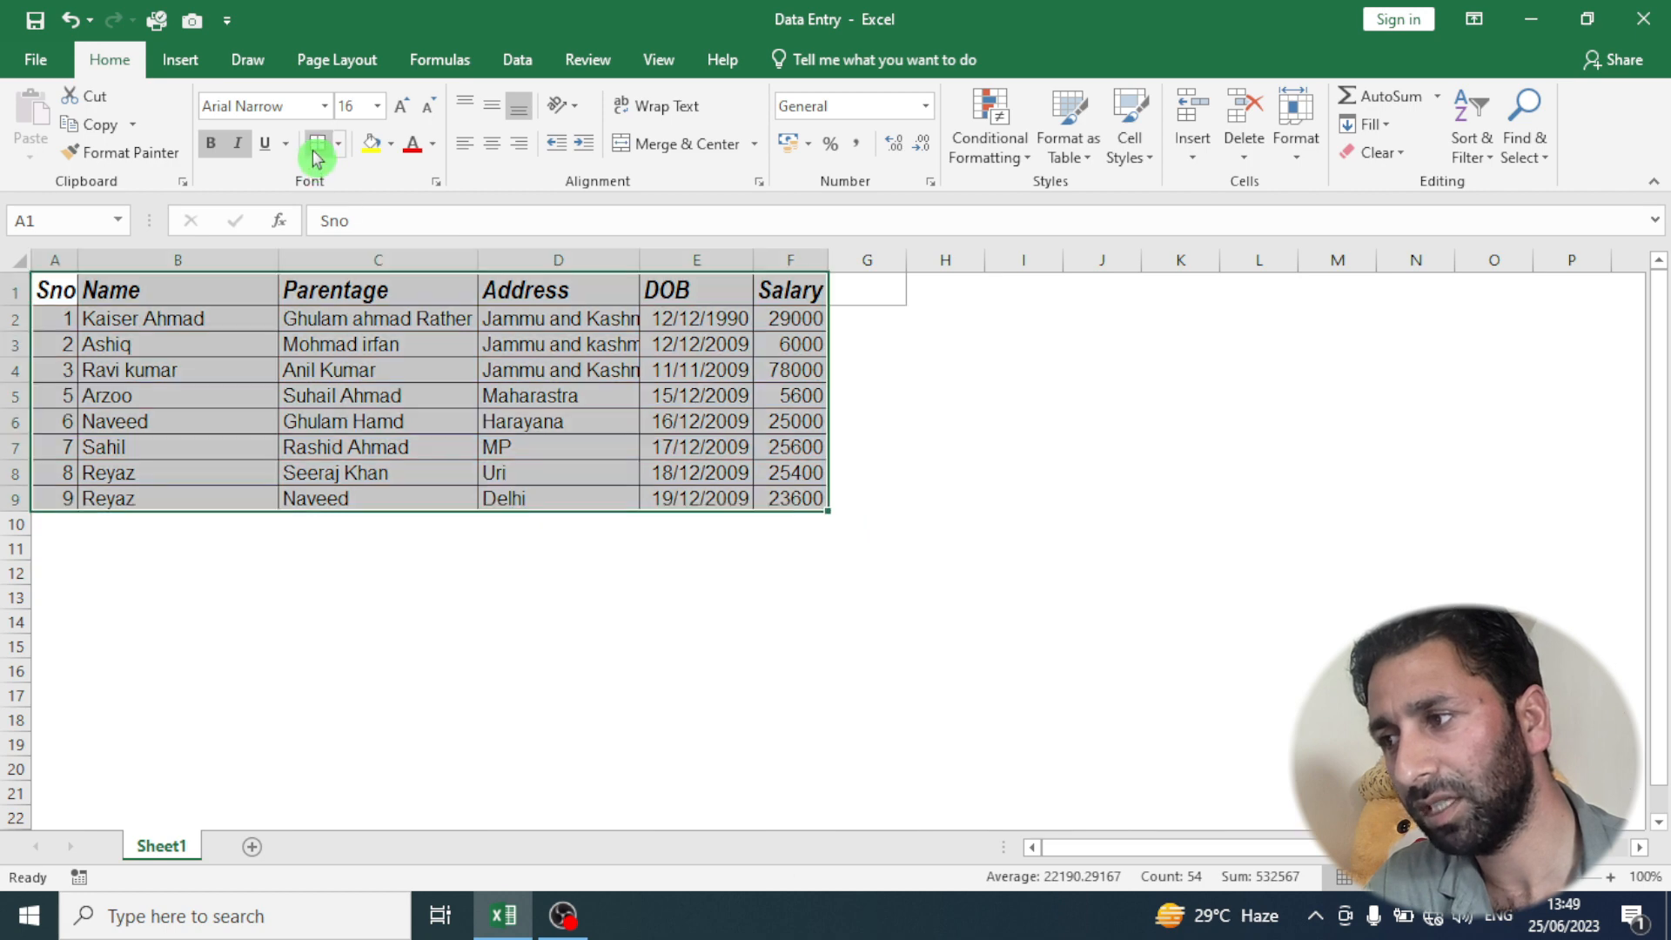
{"action": "left_click", "coordinate": [198, 698]}
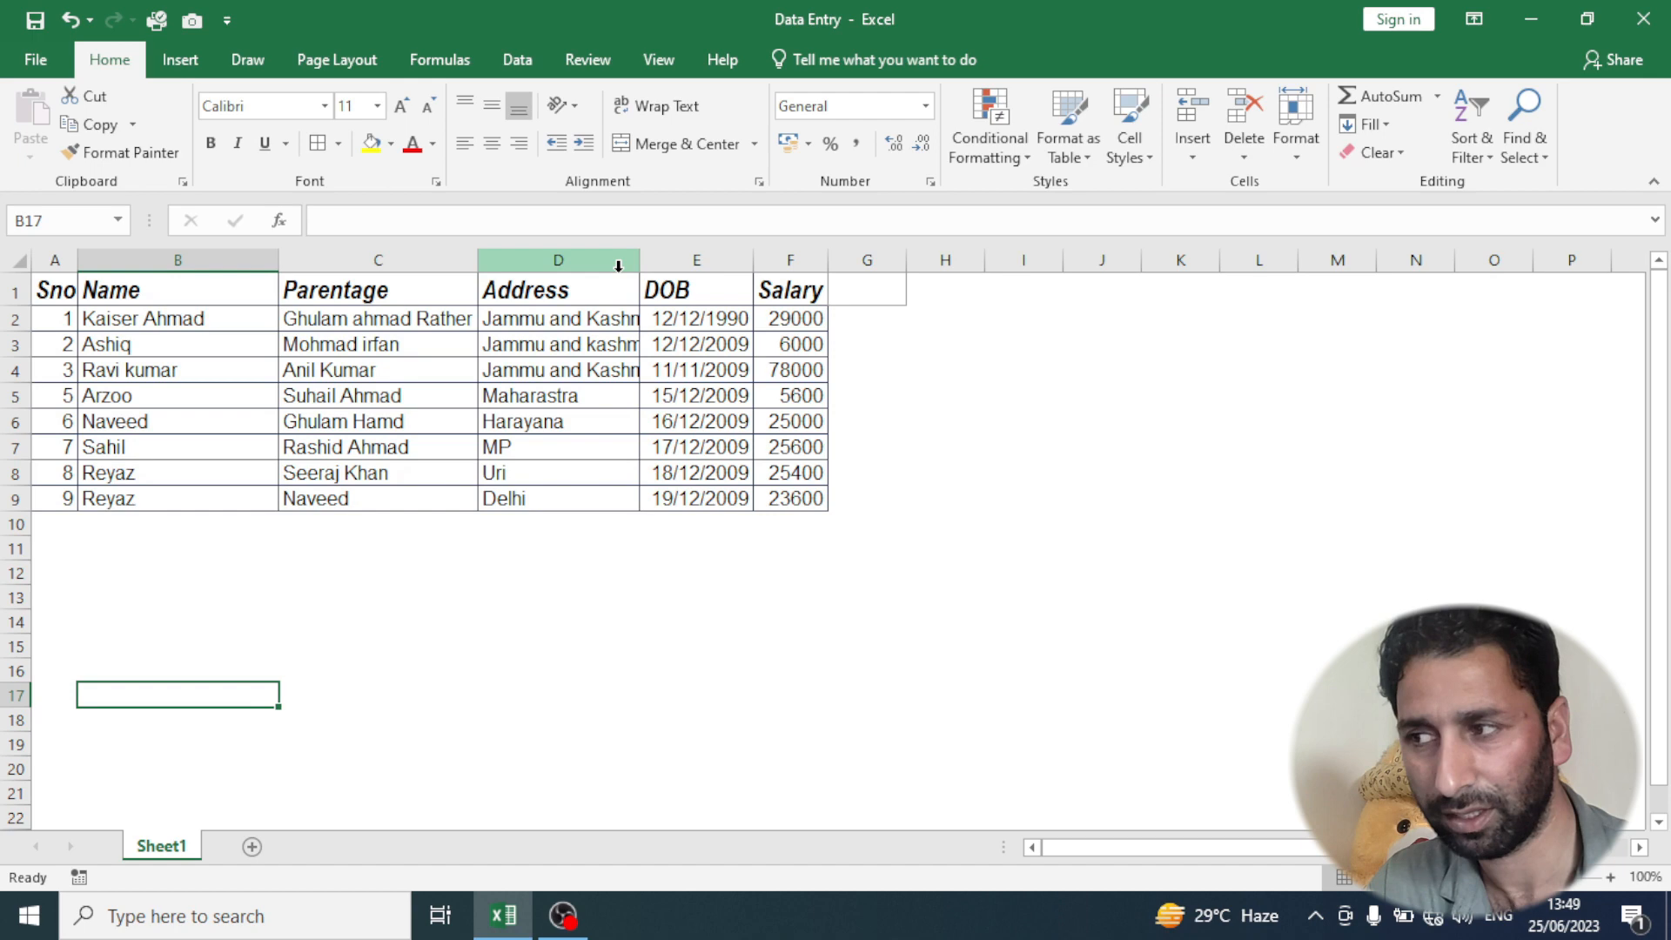
- Select the header row A1:F1 and fill it with light gray from the theme colors
{"action": "left_click_drag", "start_coordinate": [44, 290], "coordinate": [793, 290]}
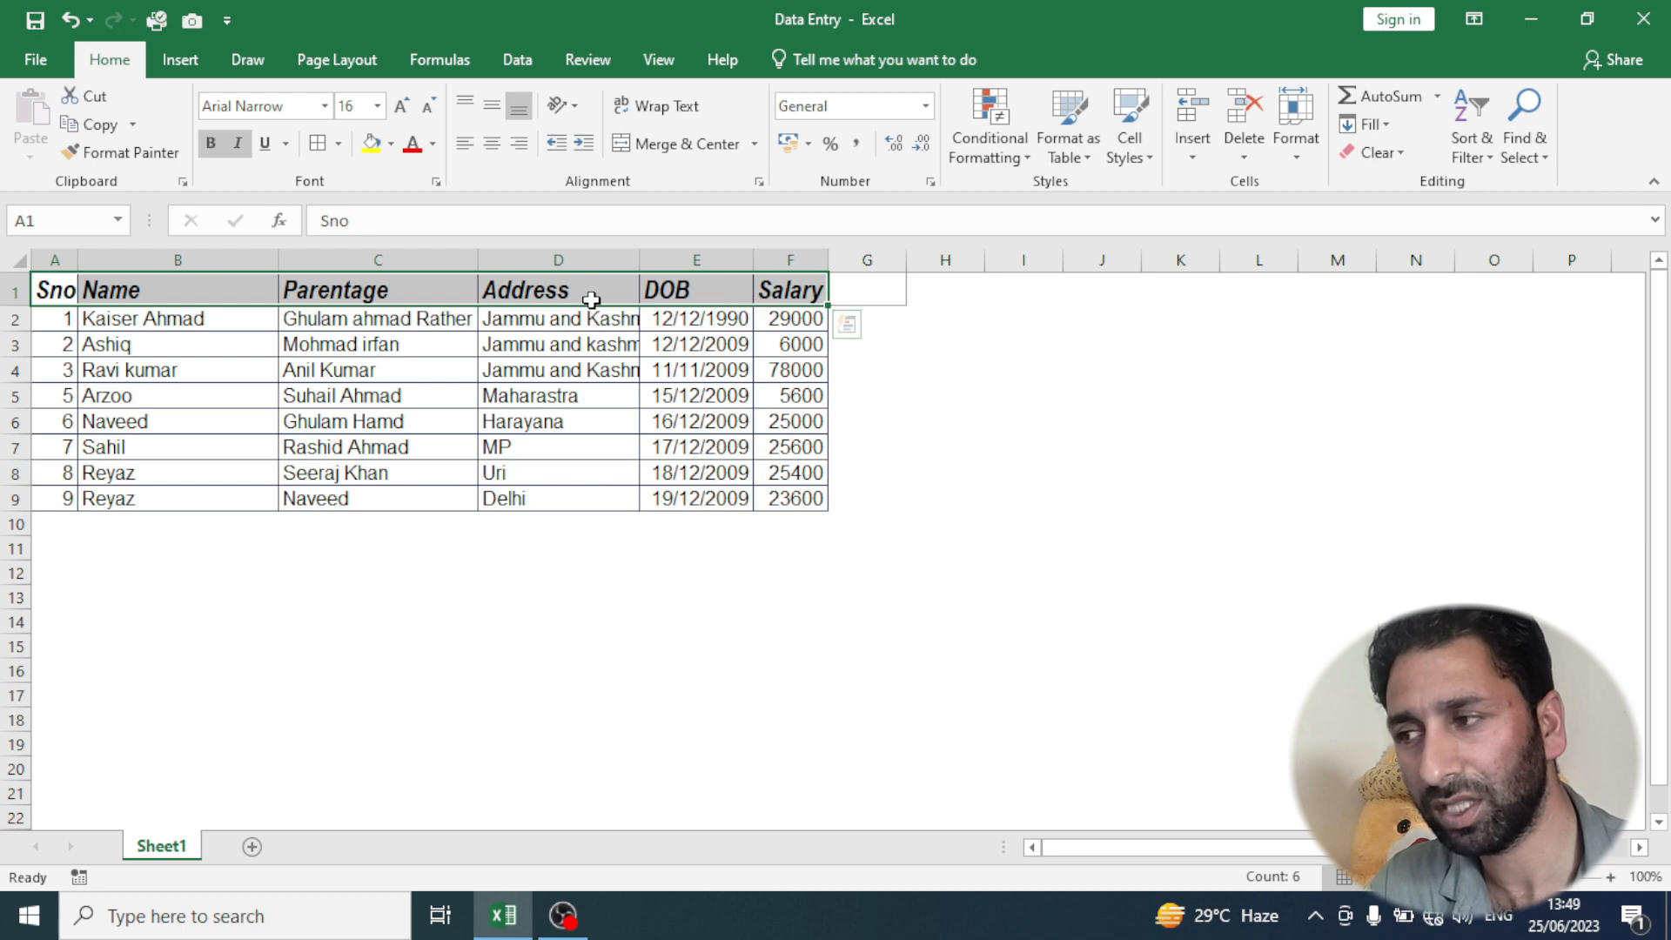
{"action": "left_click", "coordinate": [40, 288]}
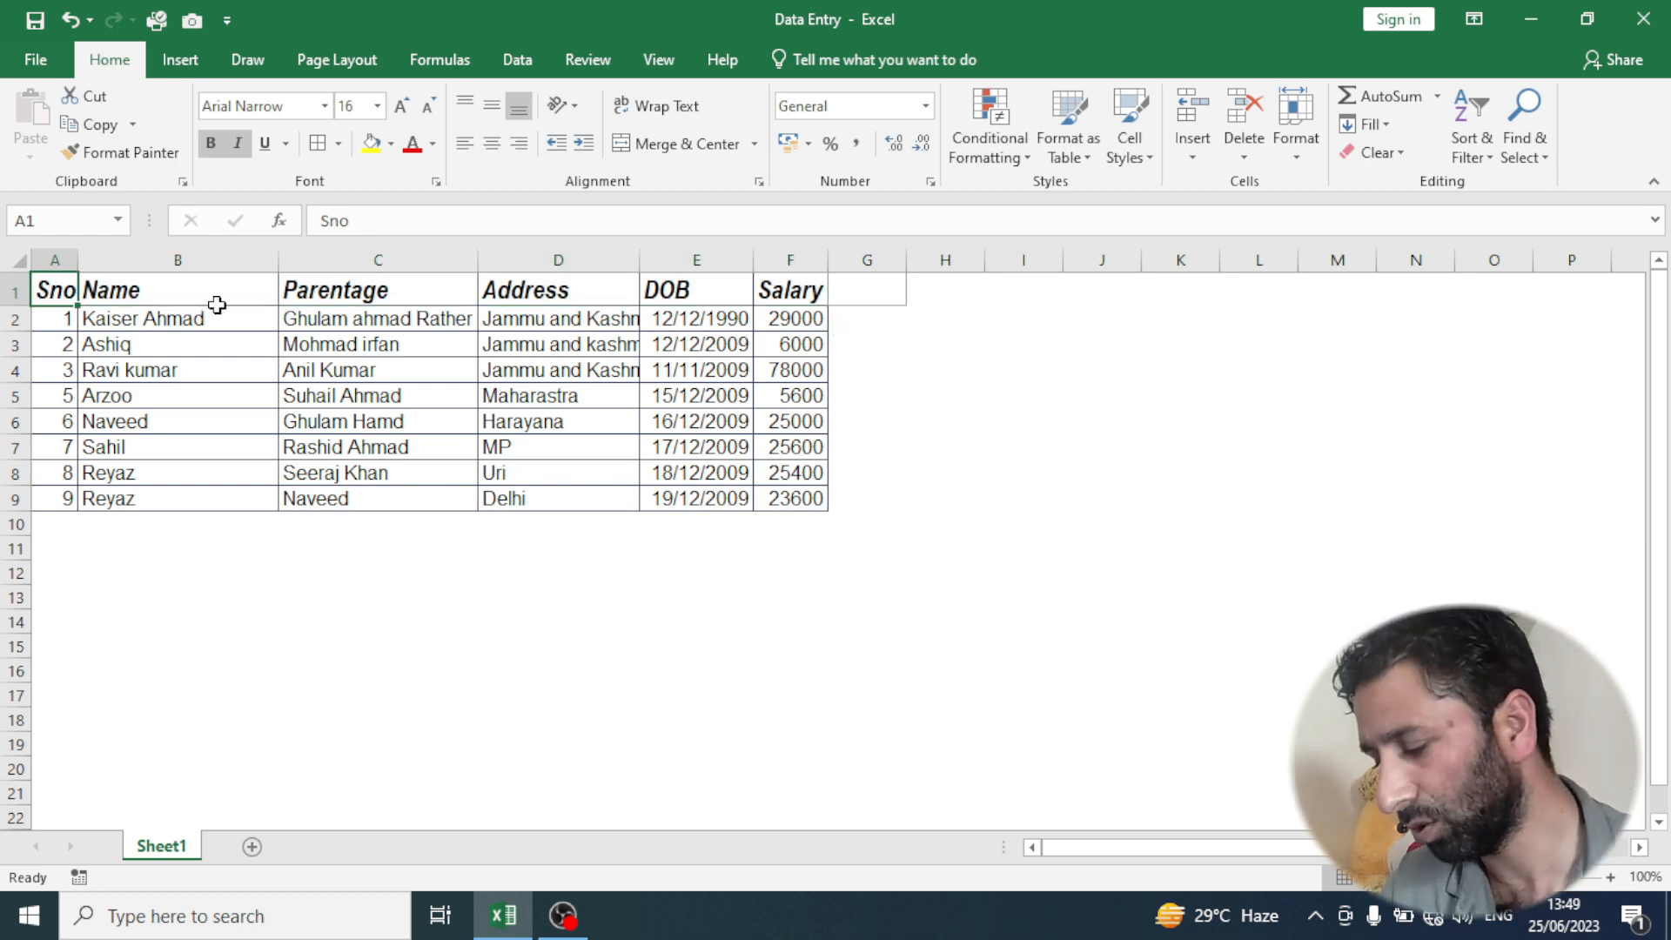
{"action": "key", "text": "ctrl+shift+Right"}
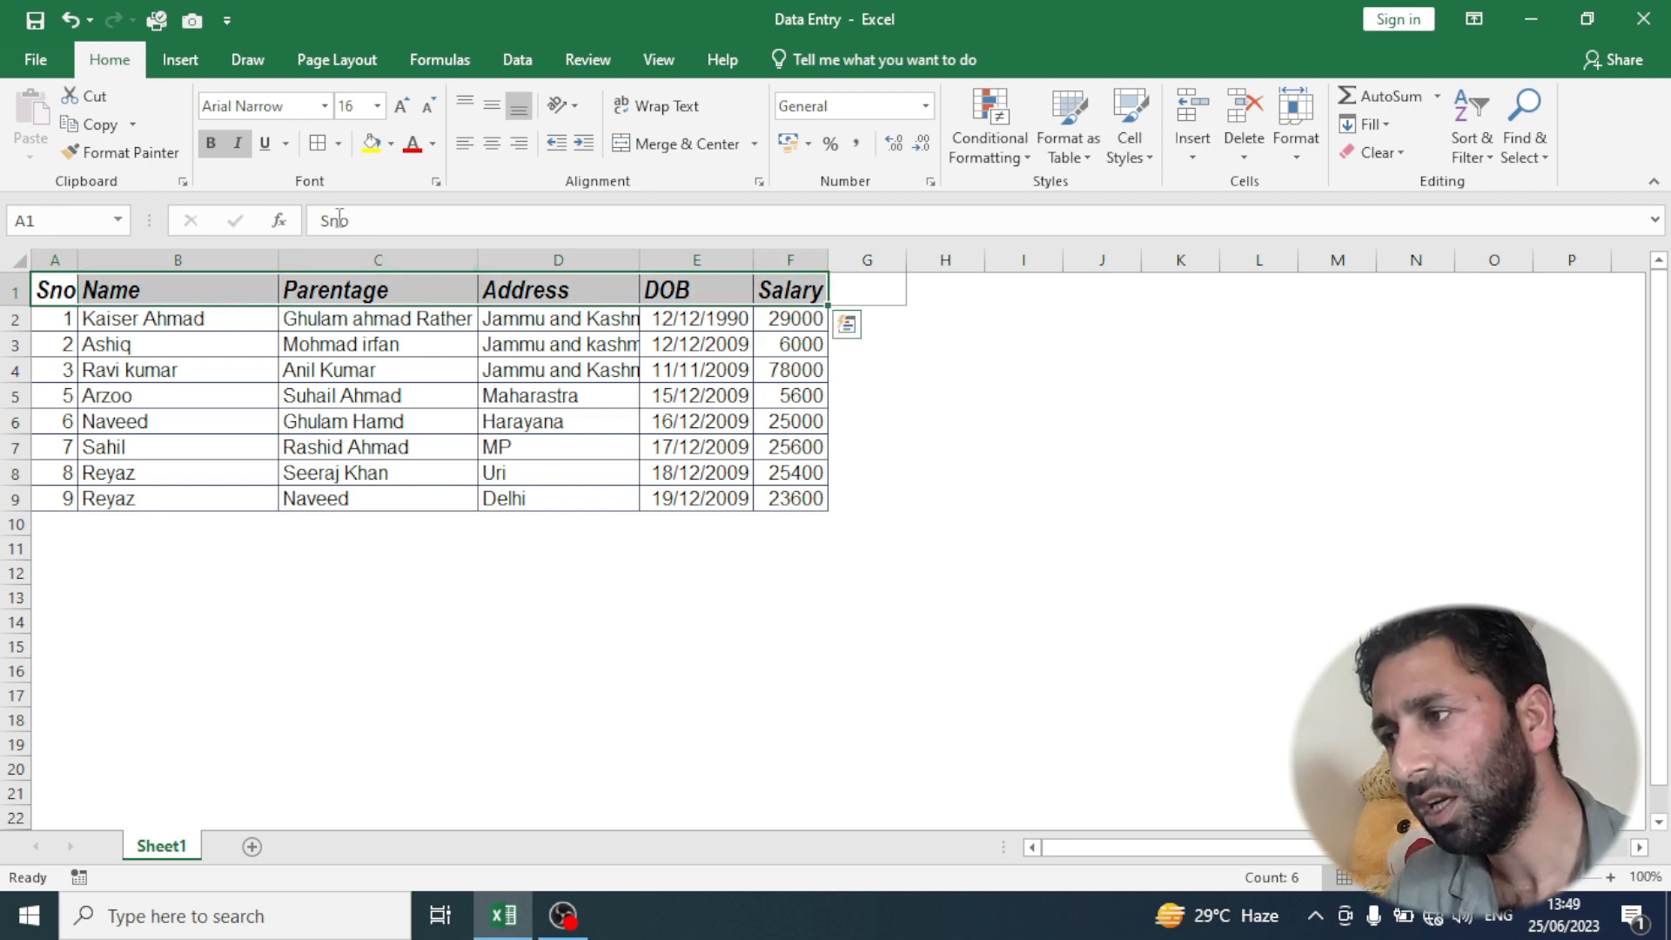
{"action": "left_click", "coordinate": [391, 144]}
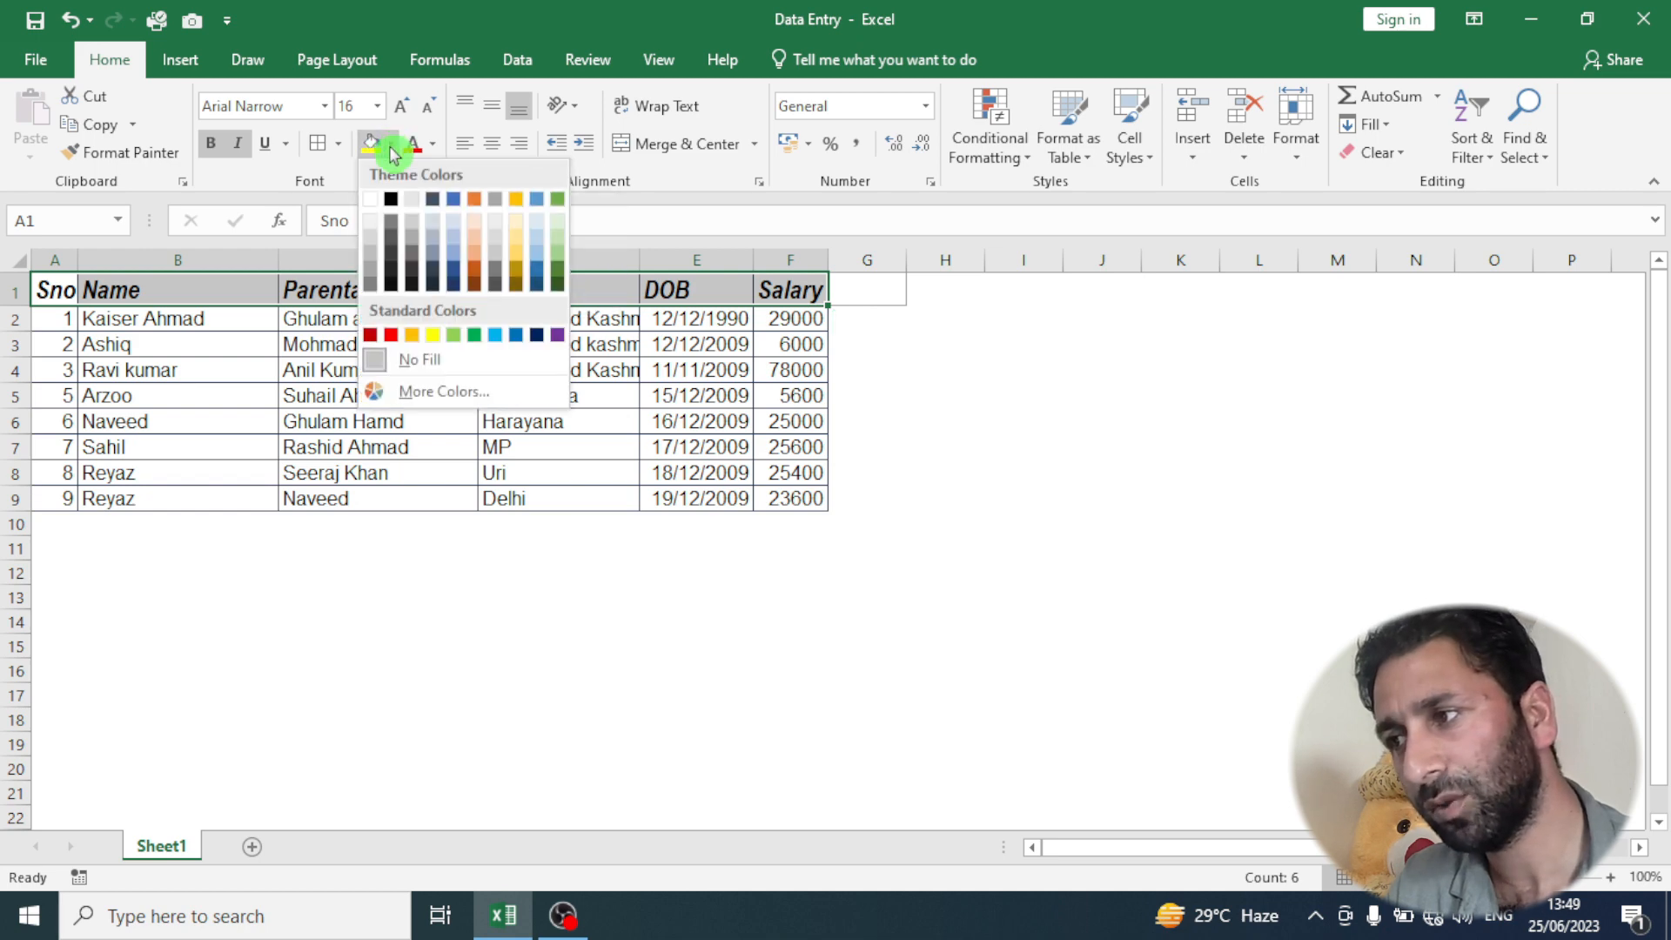
{"action": "left_click", "coordinate": [370, 254]}
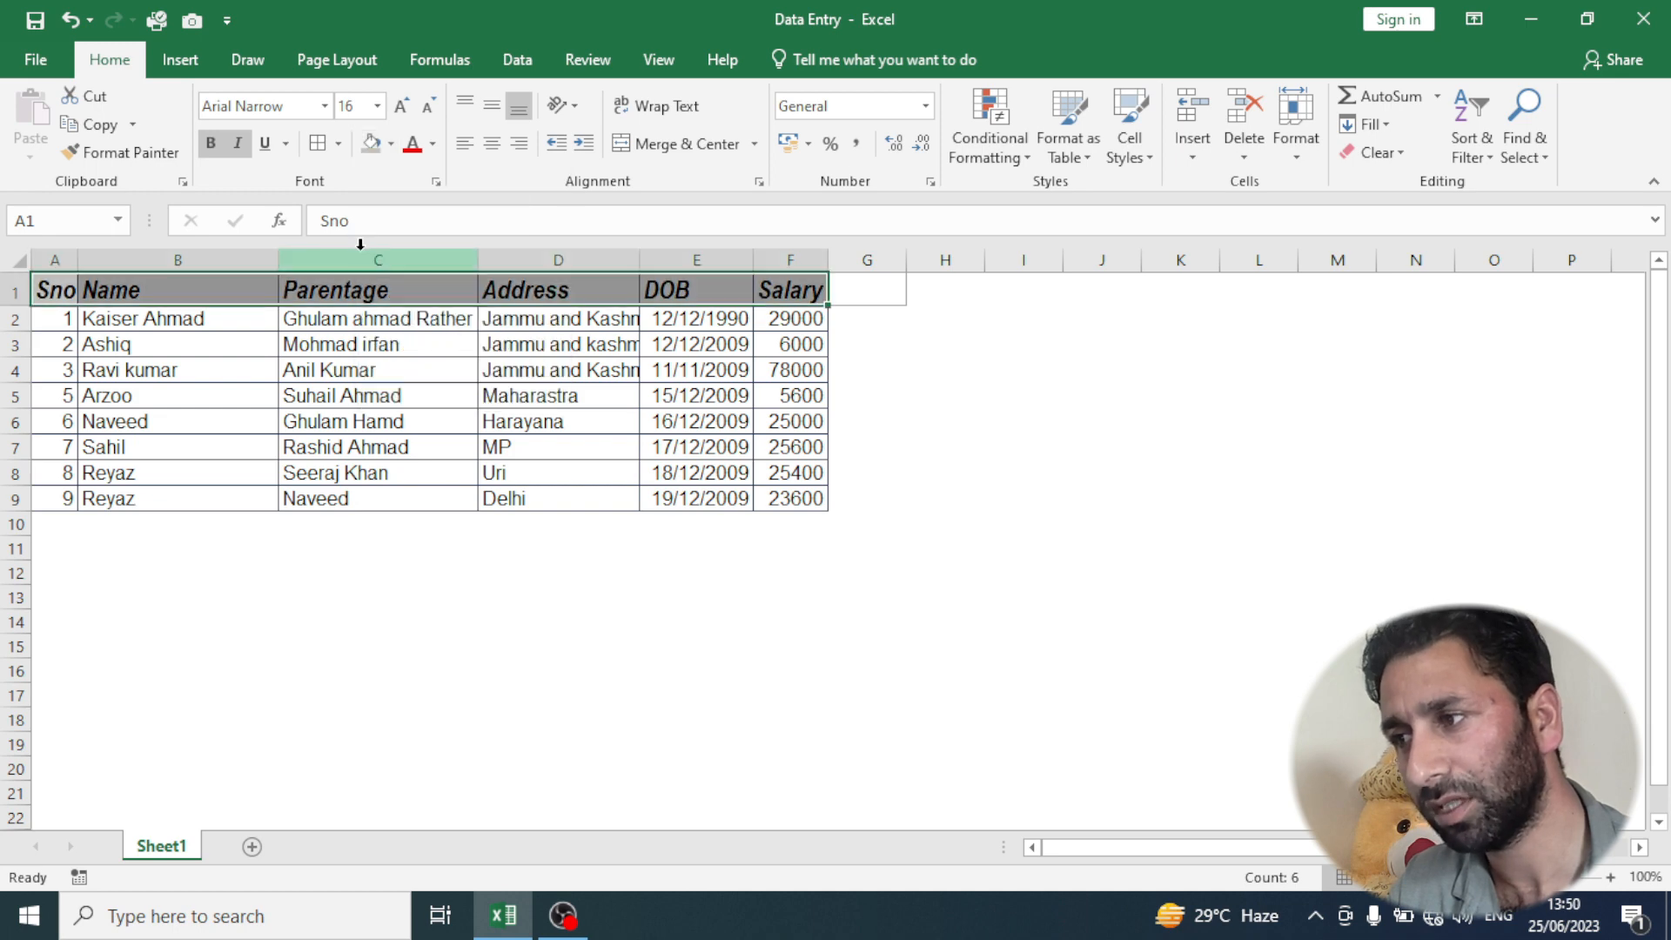
{"action": "left_click", "coordinate": [863, 339]}
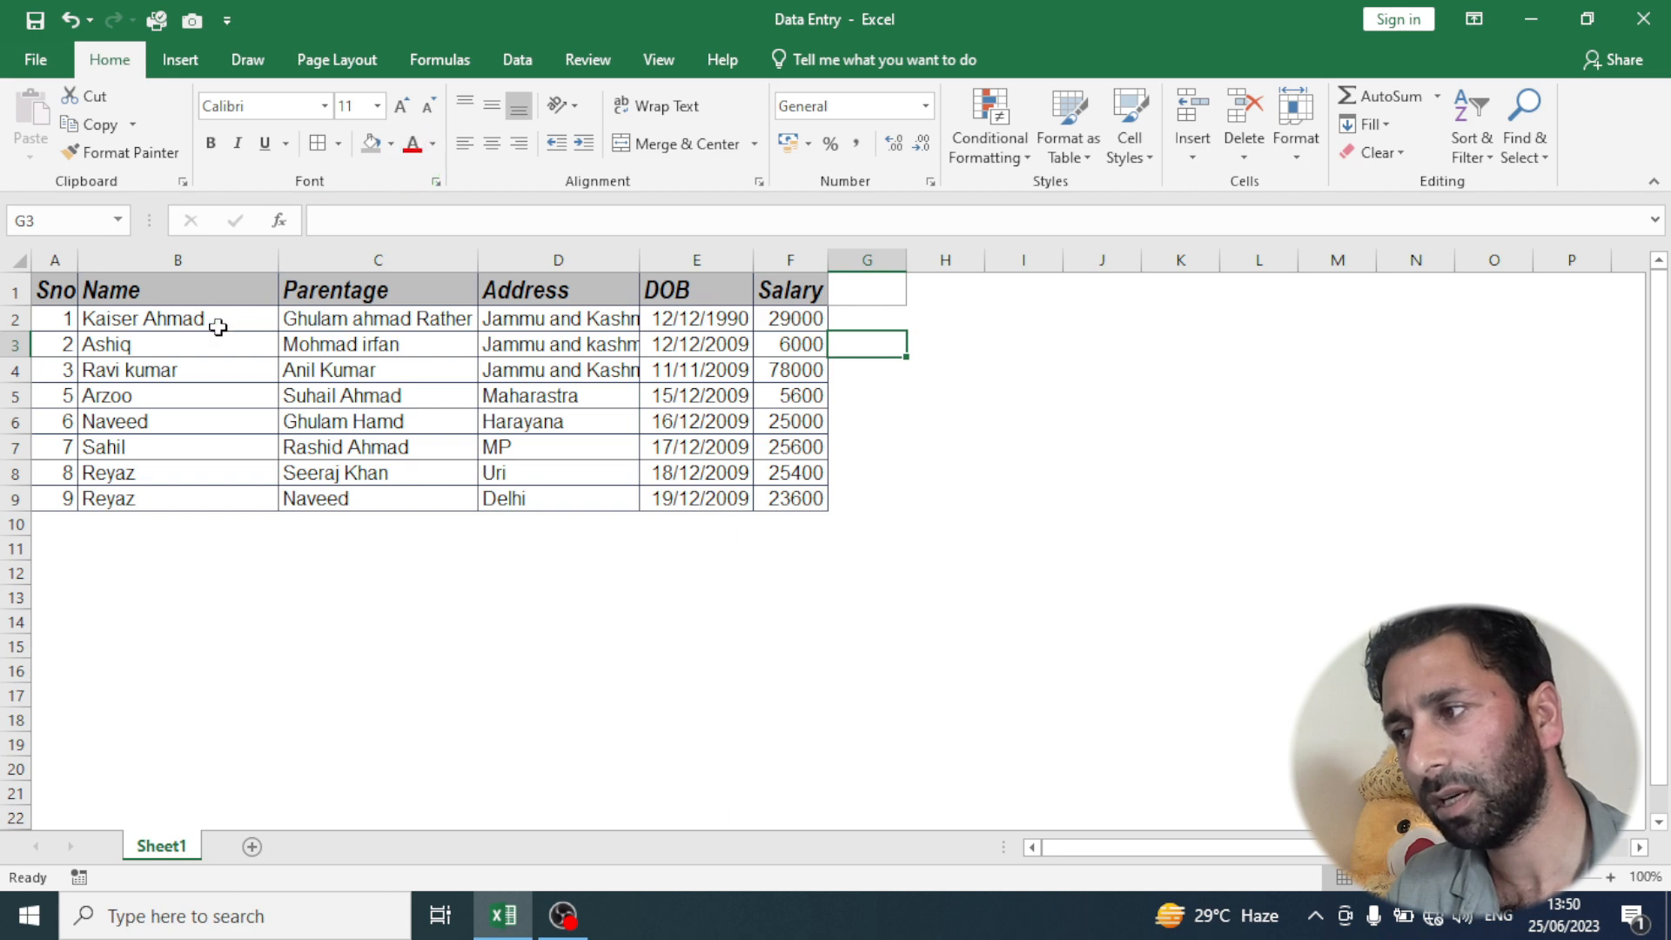
- Fill the header row A1:F1 with a dark gray theme color and set its font color to white
{"action": "left_click_drag", "start_coordinate": [62, 287], "coordinate": [770, 287]}
{"action": "left_click", "coordinate": [391, 145]}
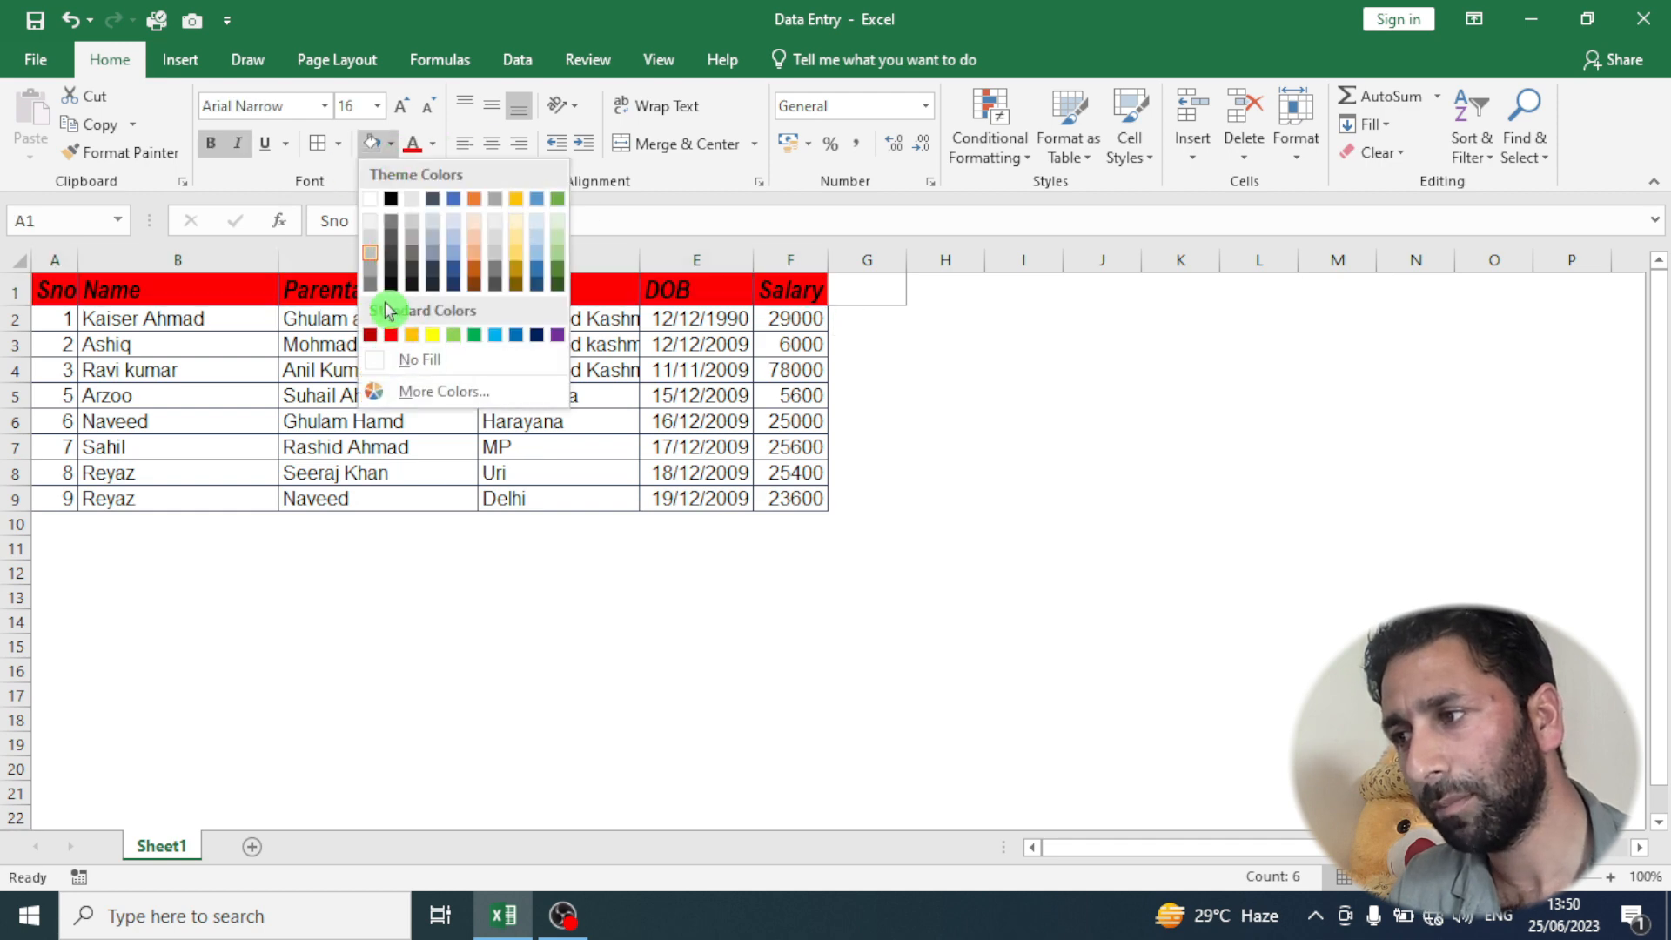
{"action": "left_click", "coordinate": [390, 255]}
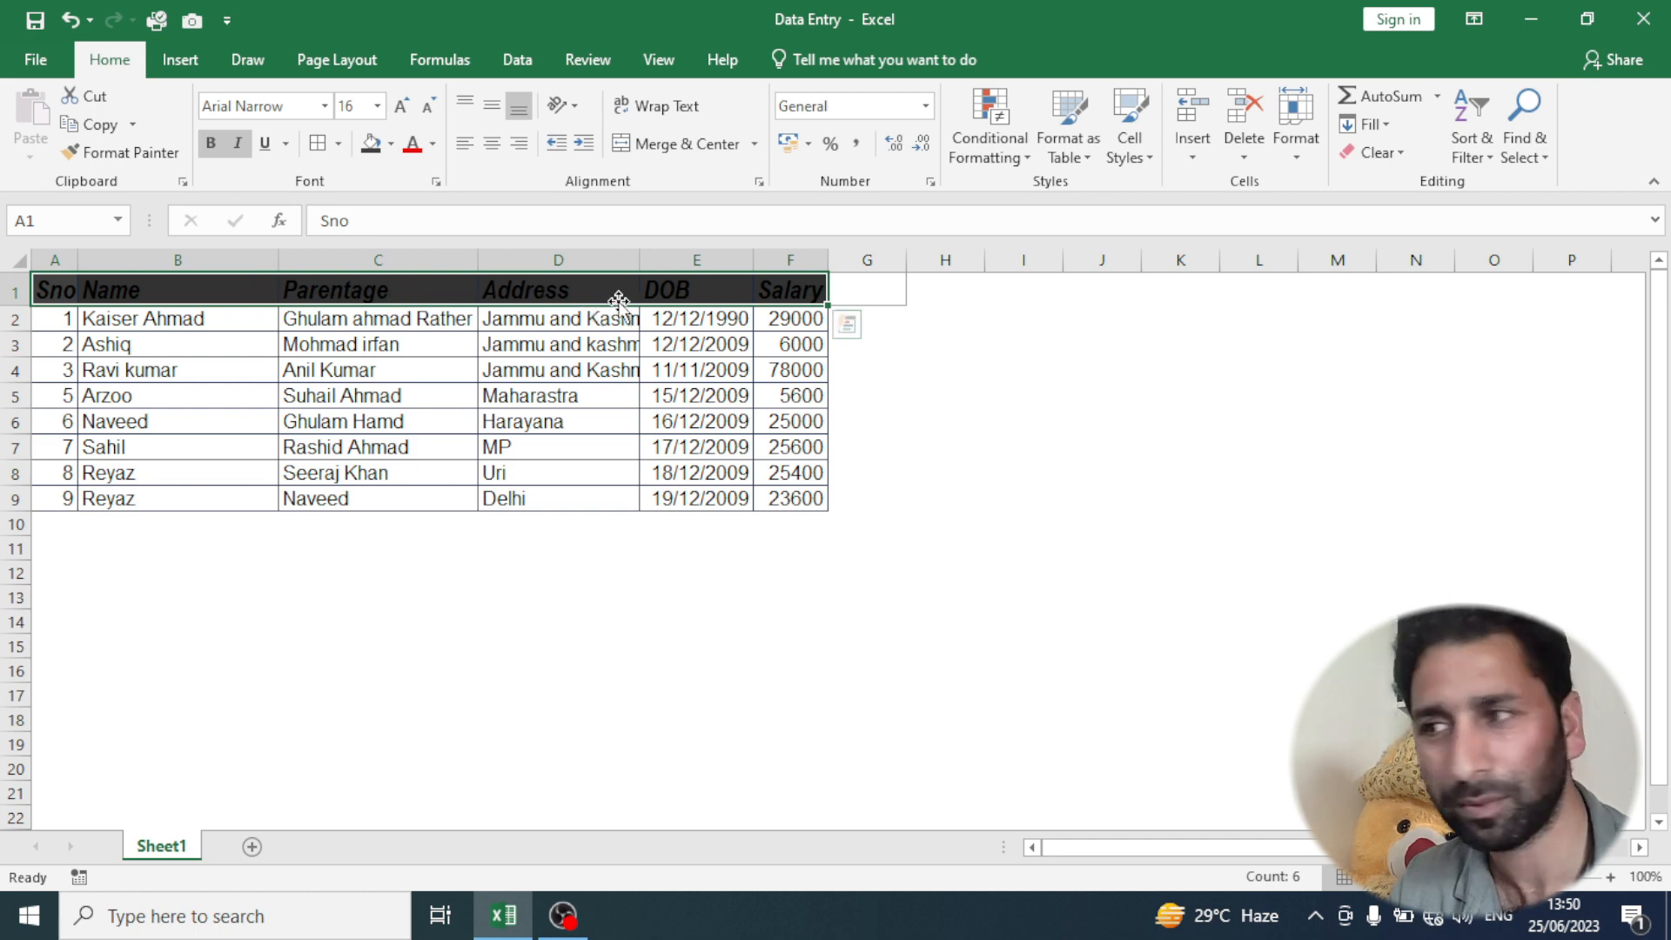
{"action": "left_click", "coordinate": [433, 144]}
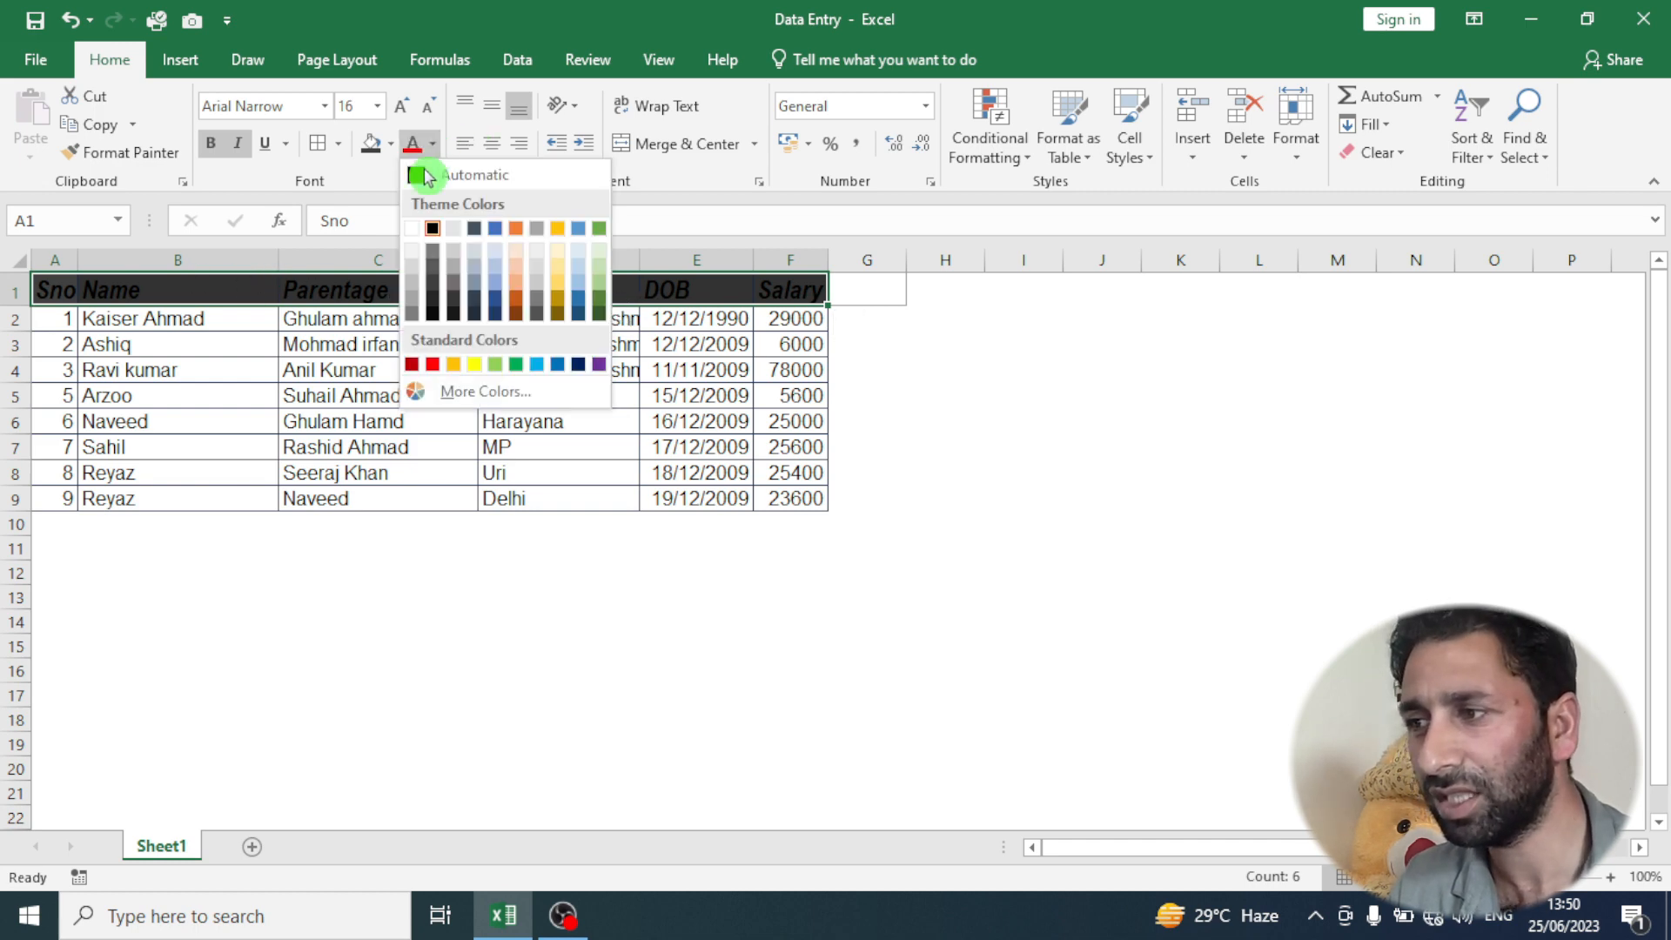
{"action": "left_click", "coordinate": [416, 231]}
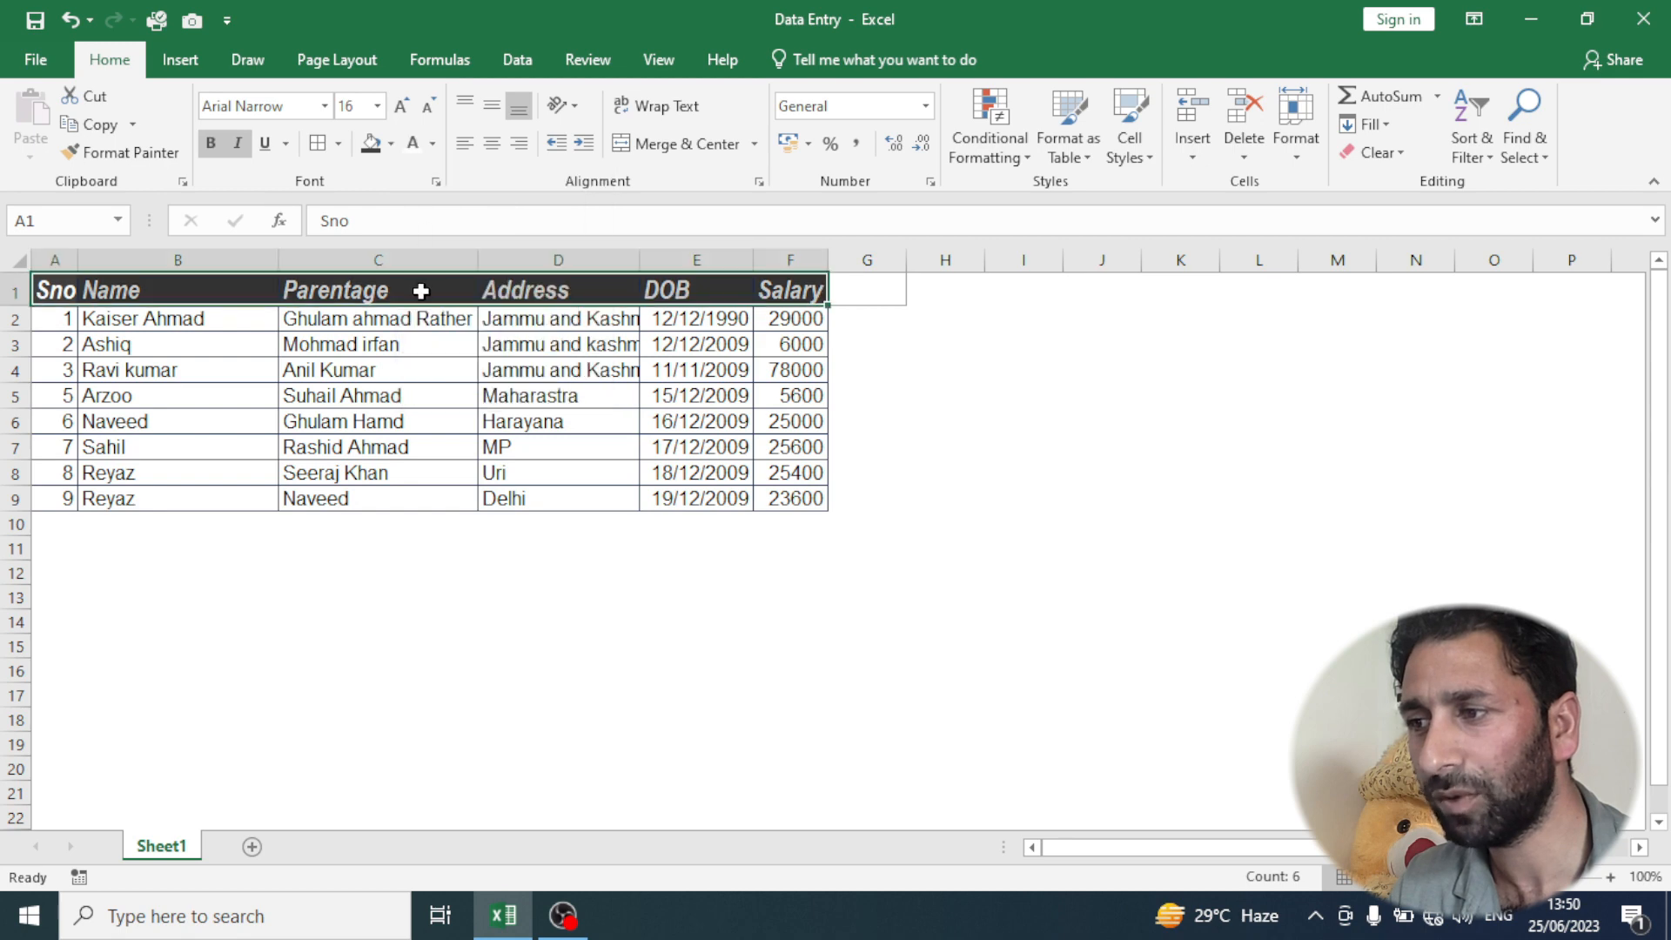
{"action": "left_click", "coordinate": [354, 344]}
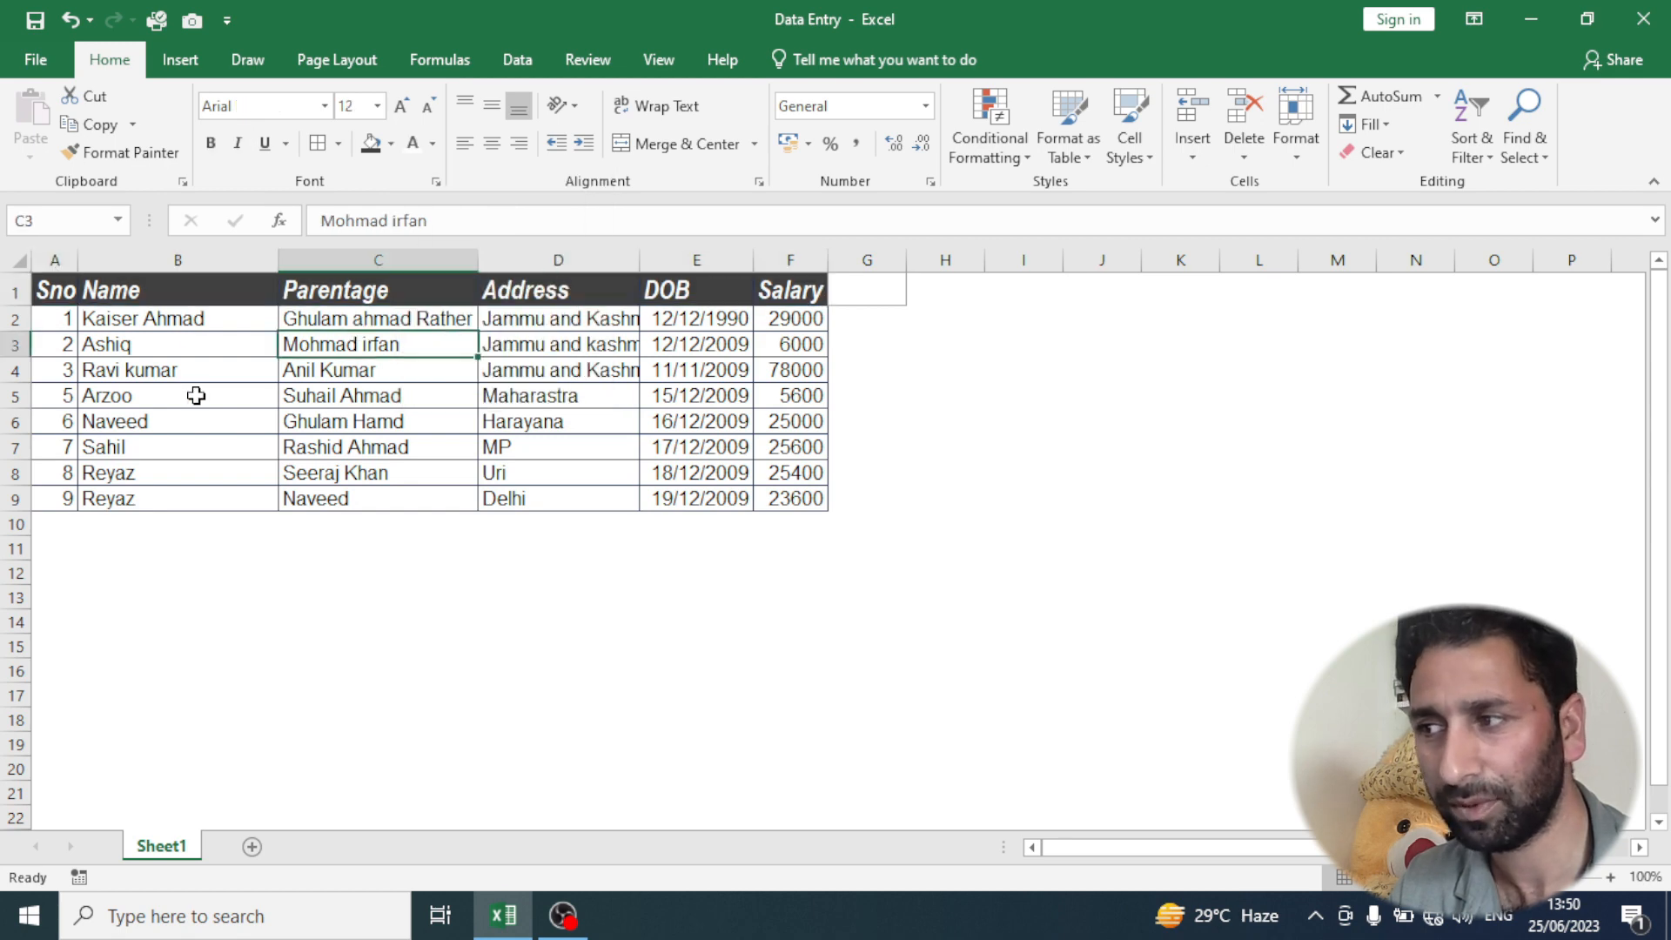
- Select the record in A7:F7 and set its font color to red
{"action": "left_click", "coordinate": [144, 381]}
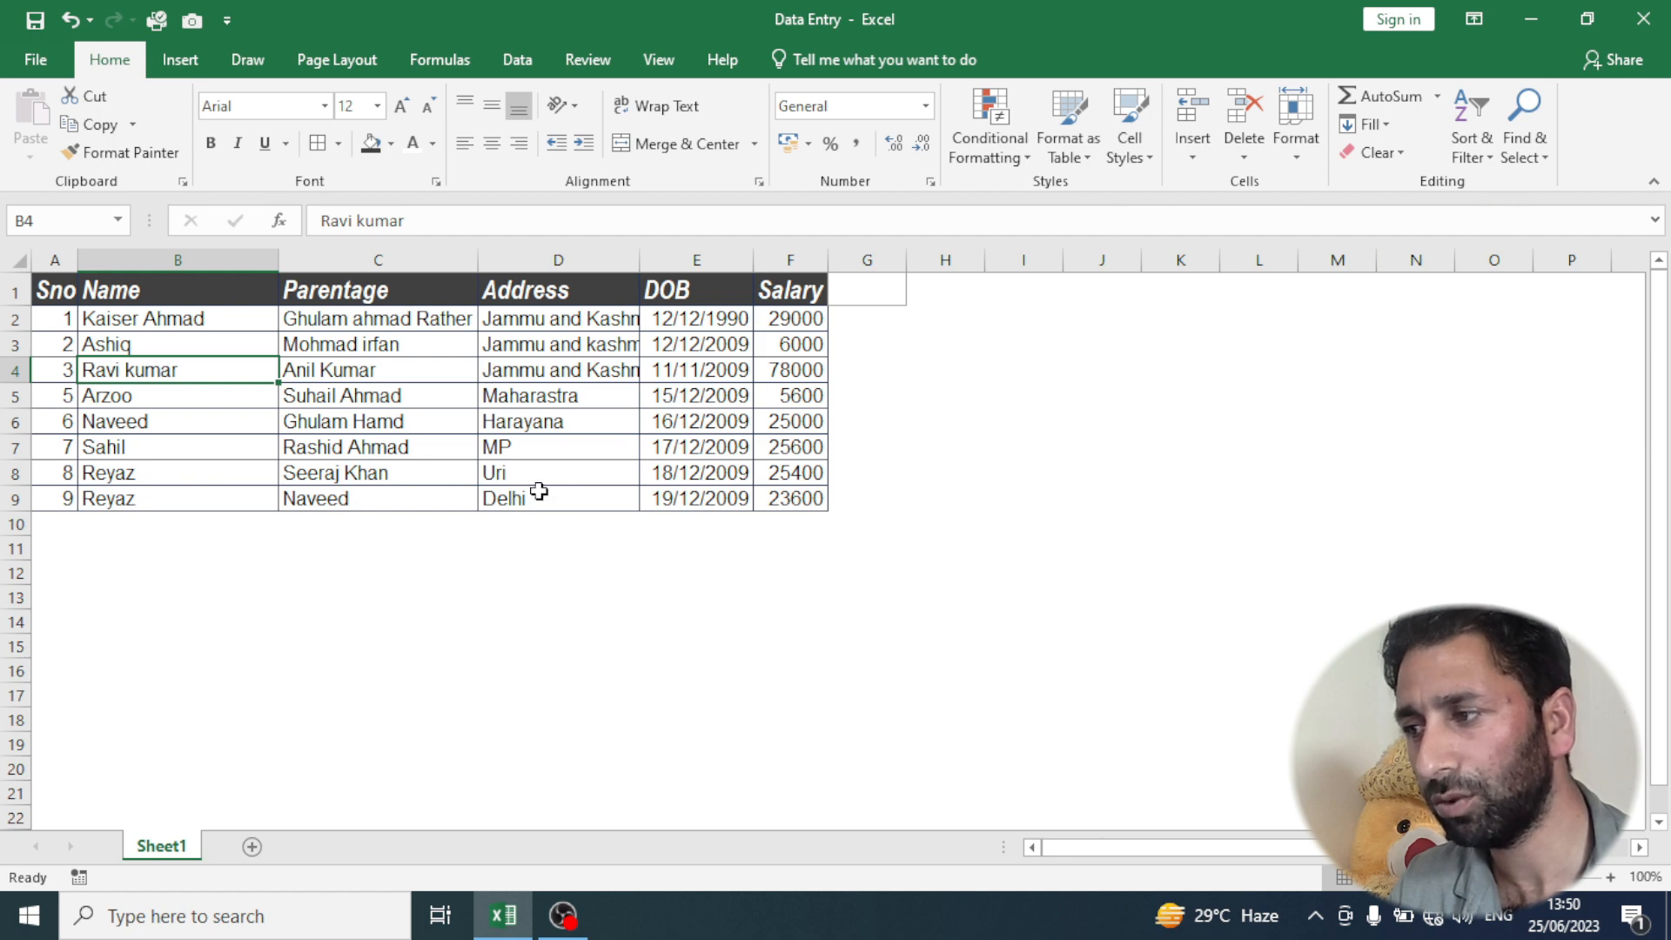
{"action": "left_click", "coordinate": [45, 446]}
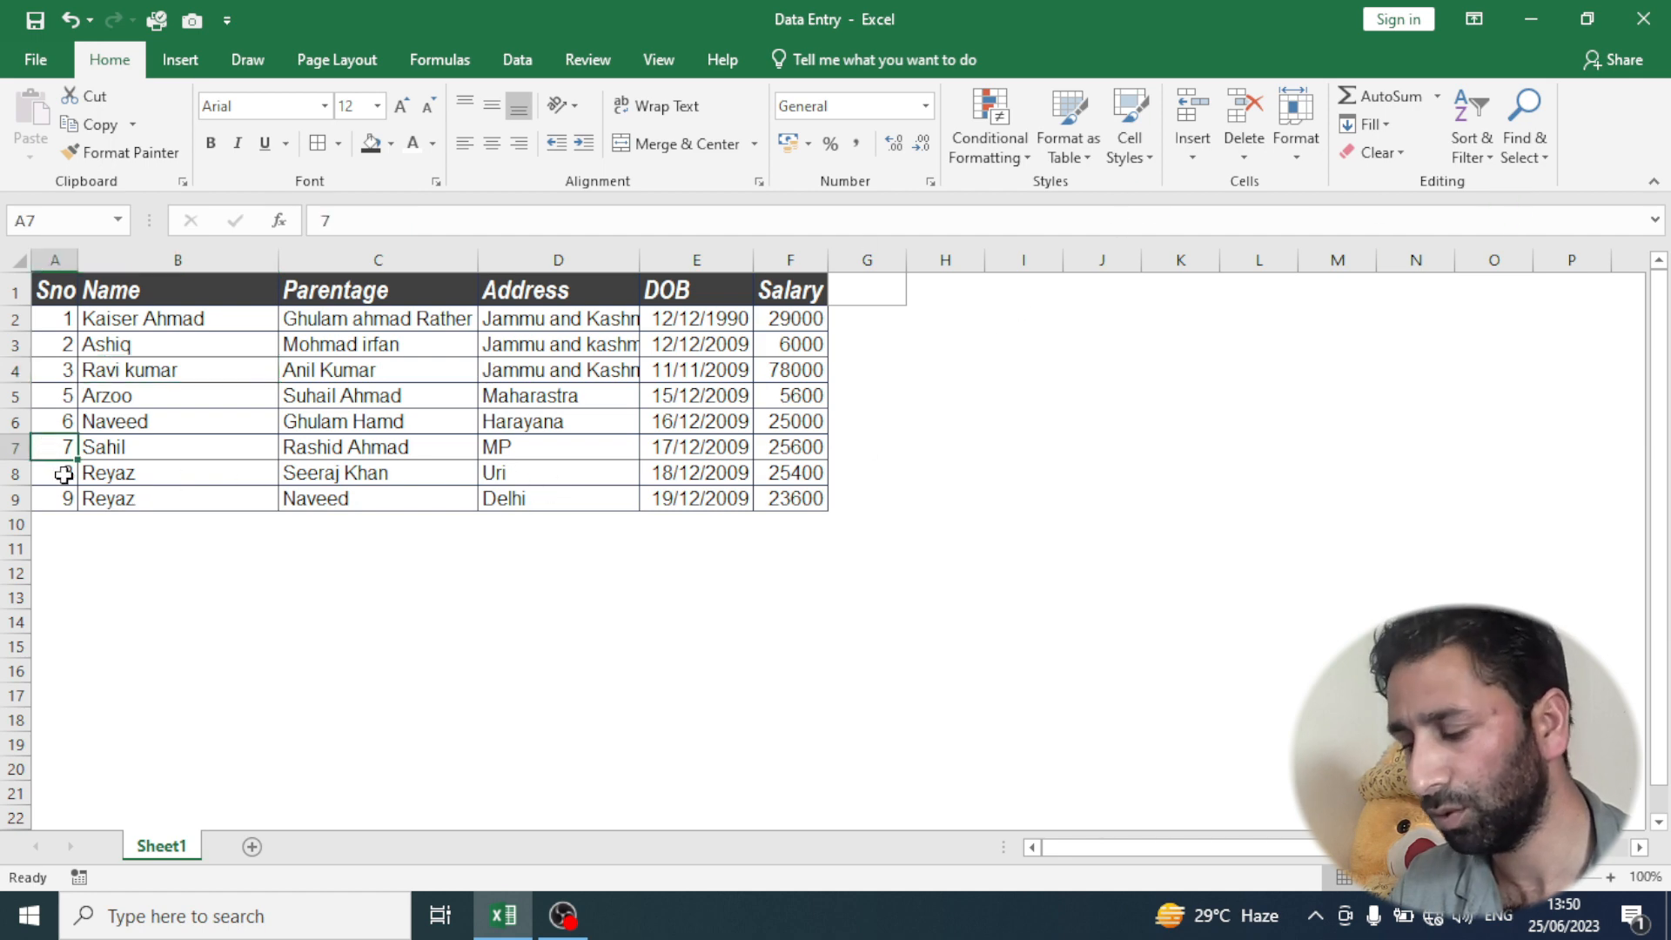
{"action": "key", "text": "ctrl+shift+Right"}
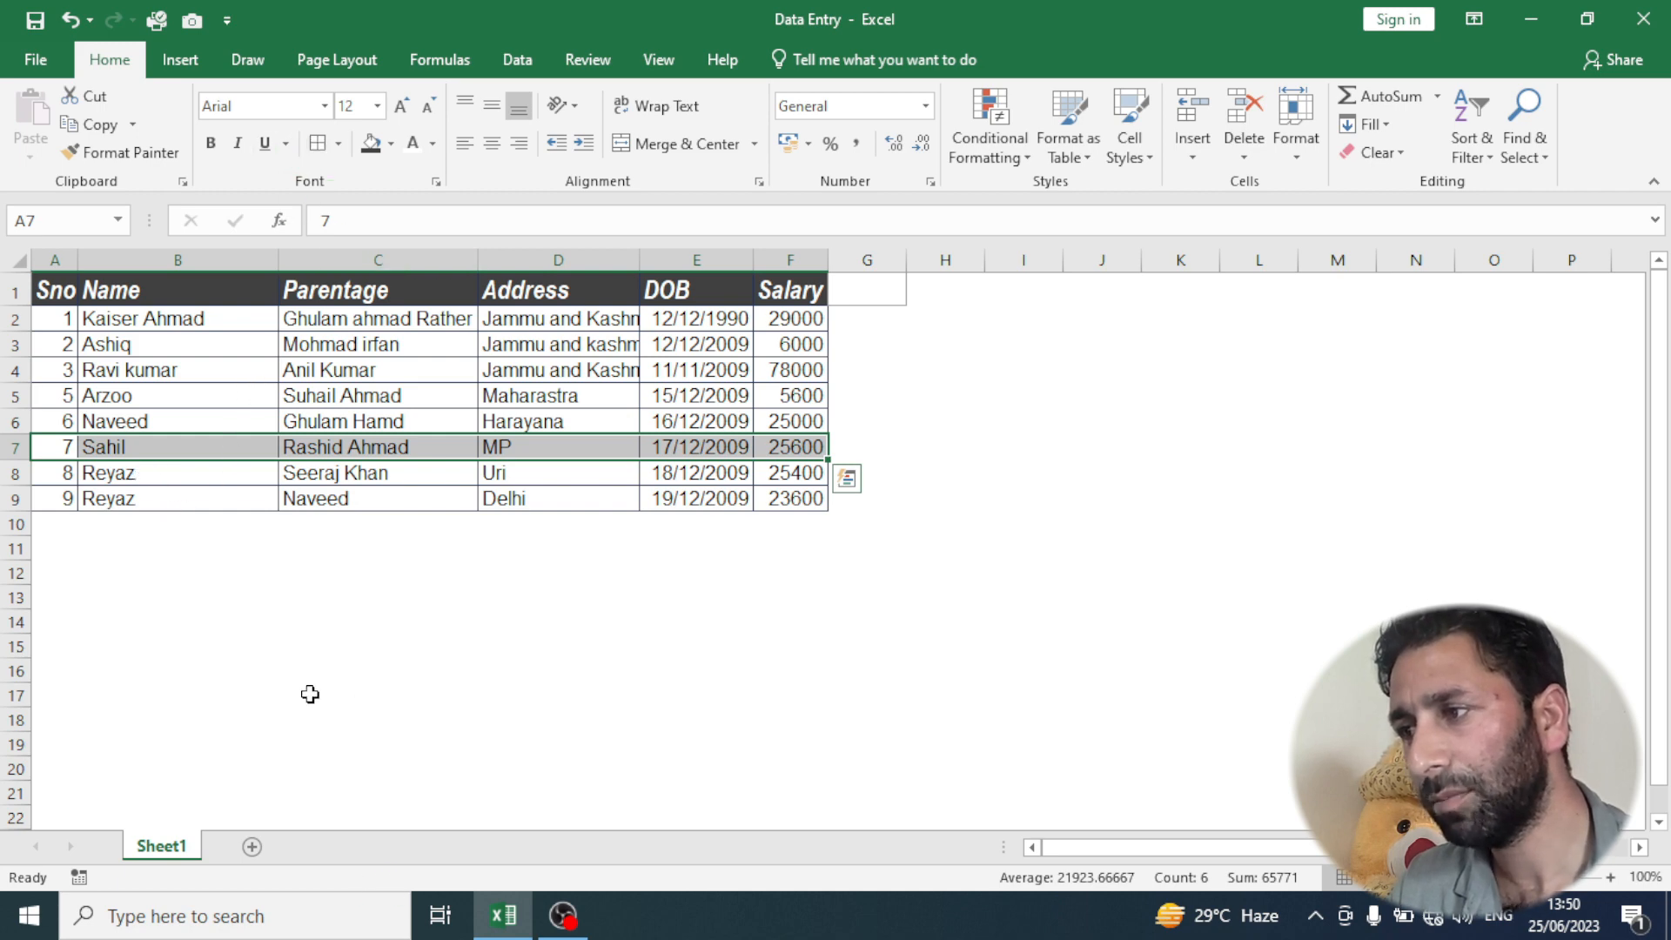
{"action": "left_click", "coordinate": [434, 149]}
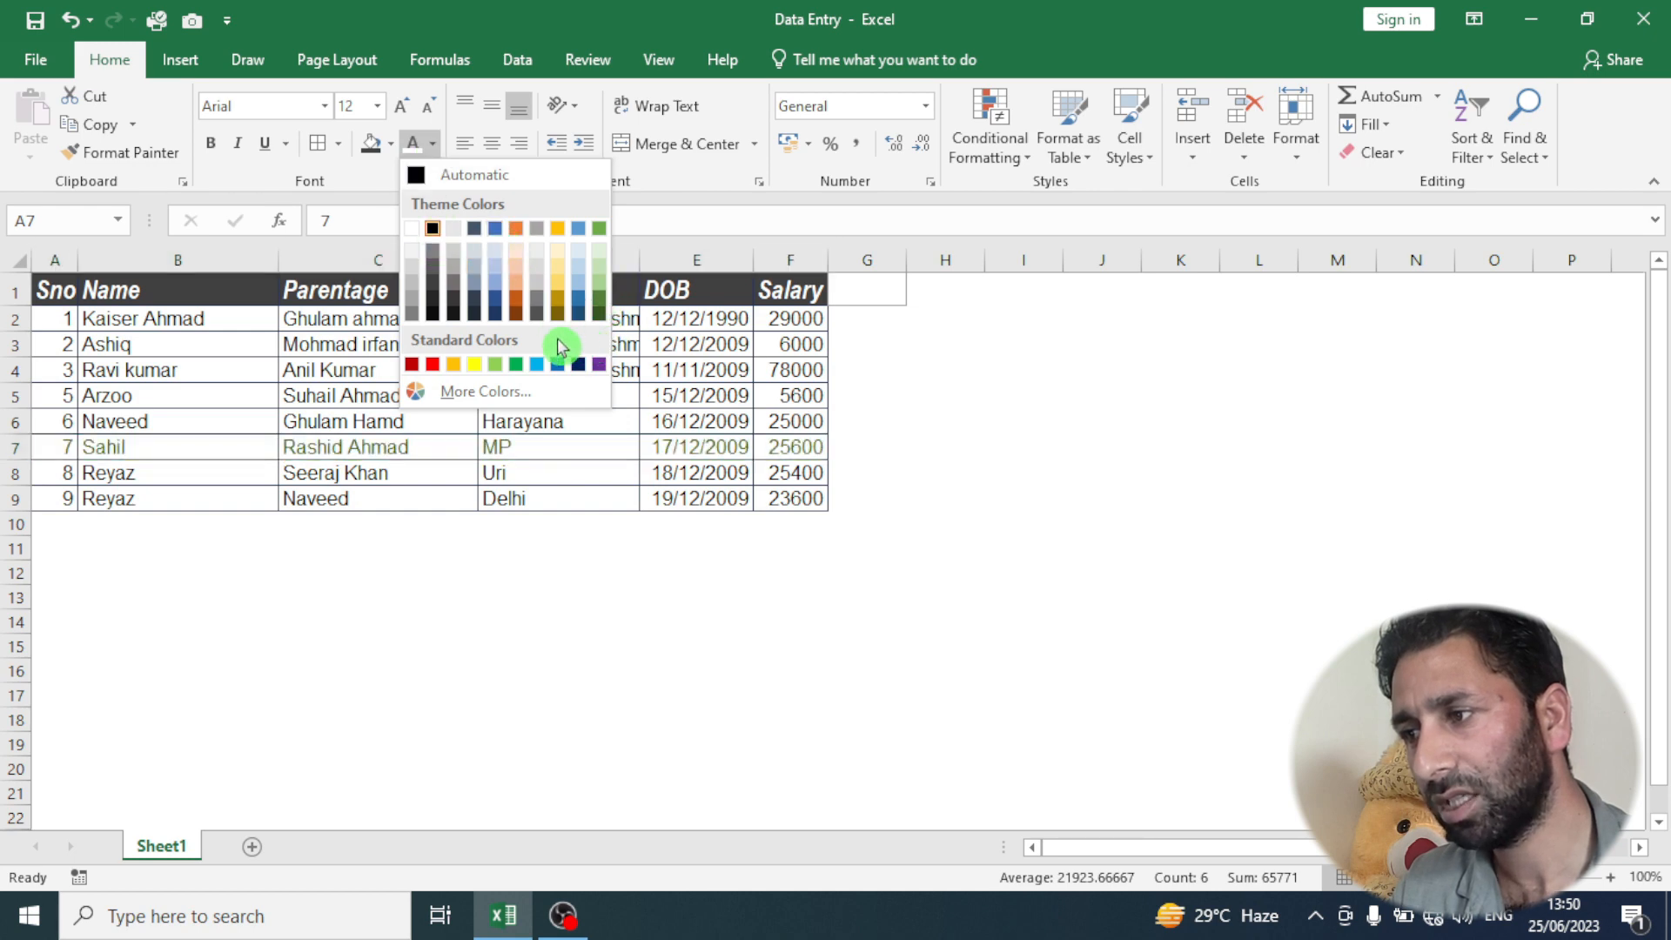
{"action": "left_click", "coordinate": [434, 367]}
{"action": "left_click", "coordinate": [557, 421]}
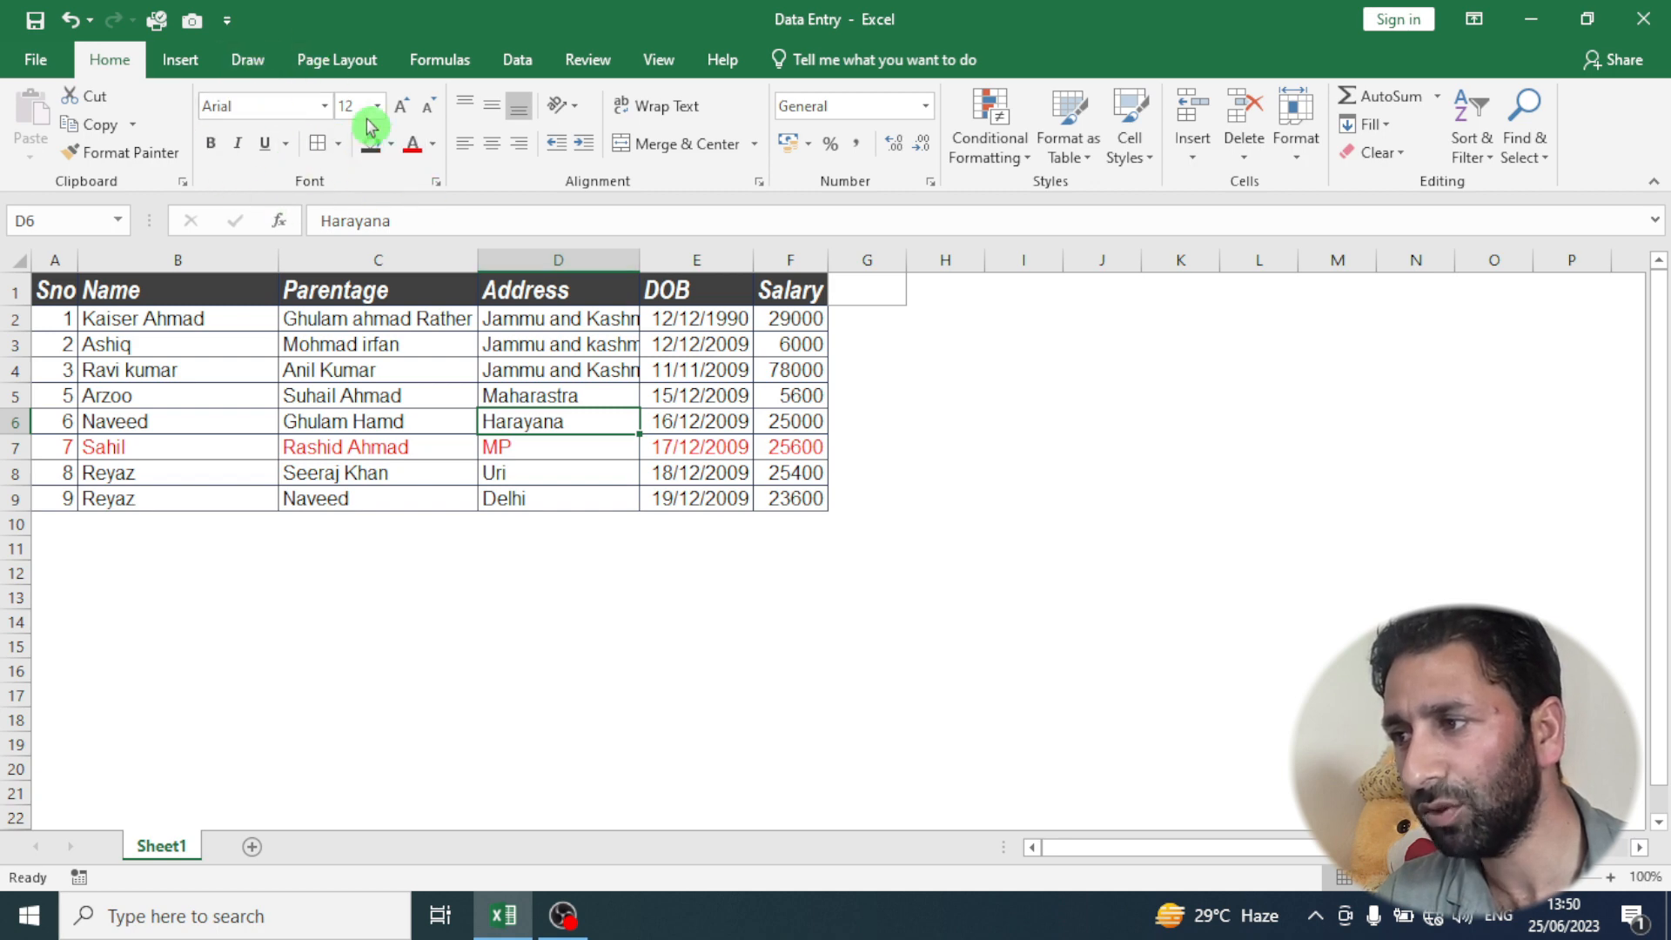
- Enter x3 in cell D11 and try to format only the 3 as superscript
{"action": "left_click", "coordinate": [438, 188]}
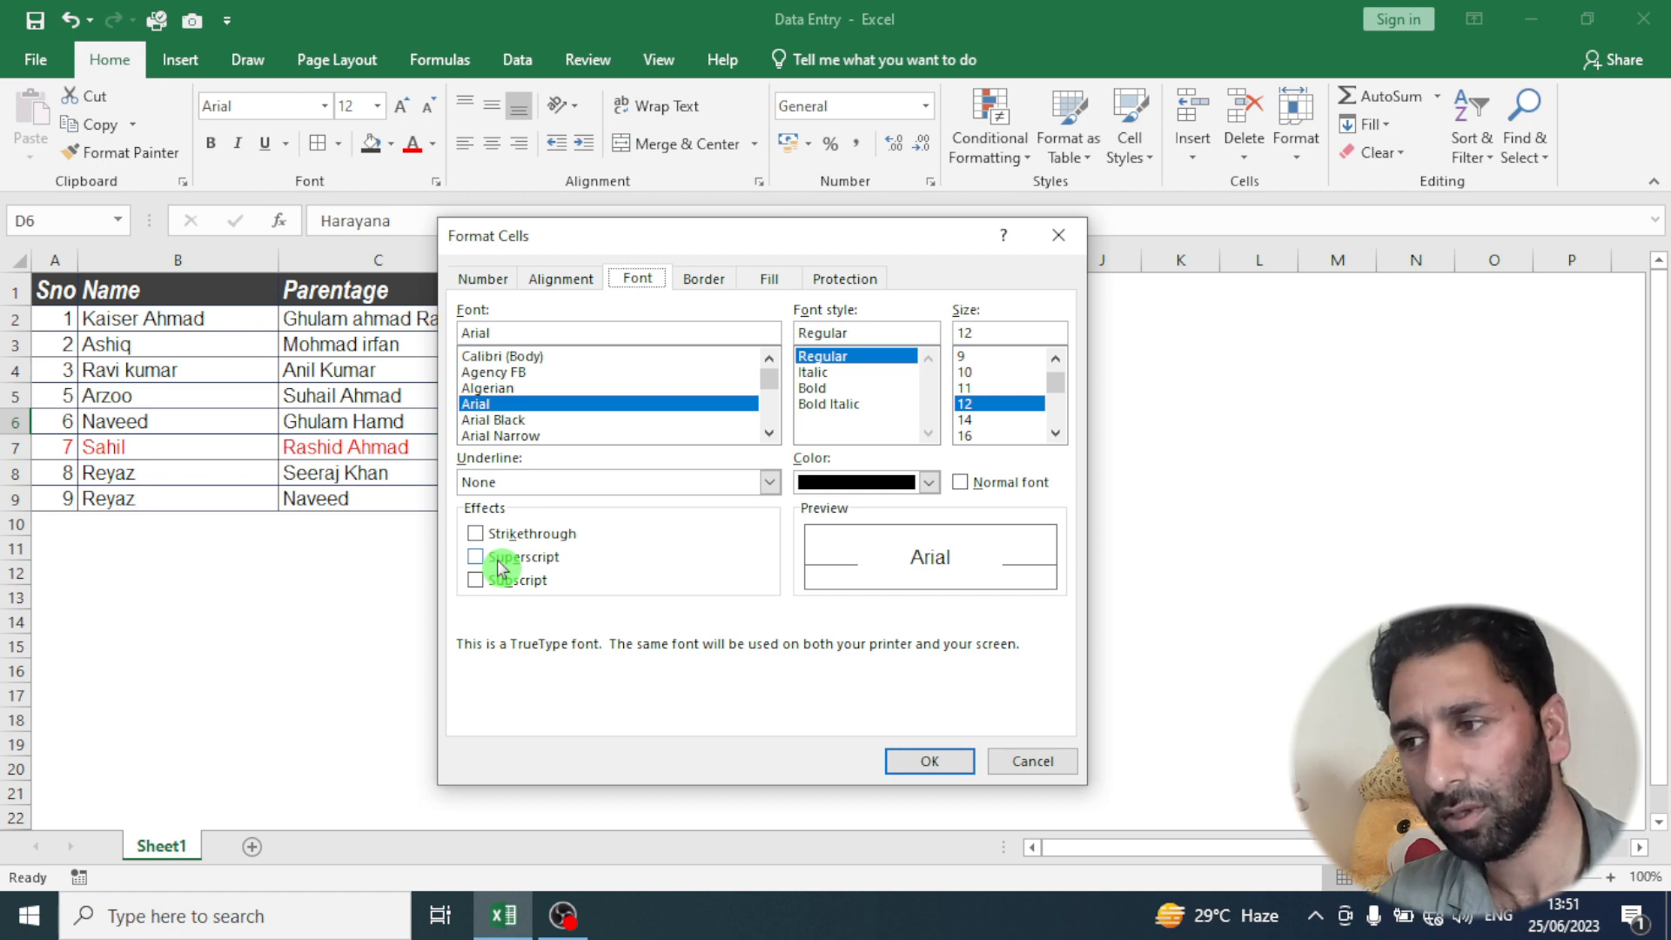
{"action": "left_click", "coordinate": [1058, 236]}
{"action": "left_click", "coordinate": [629, 543]}
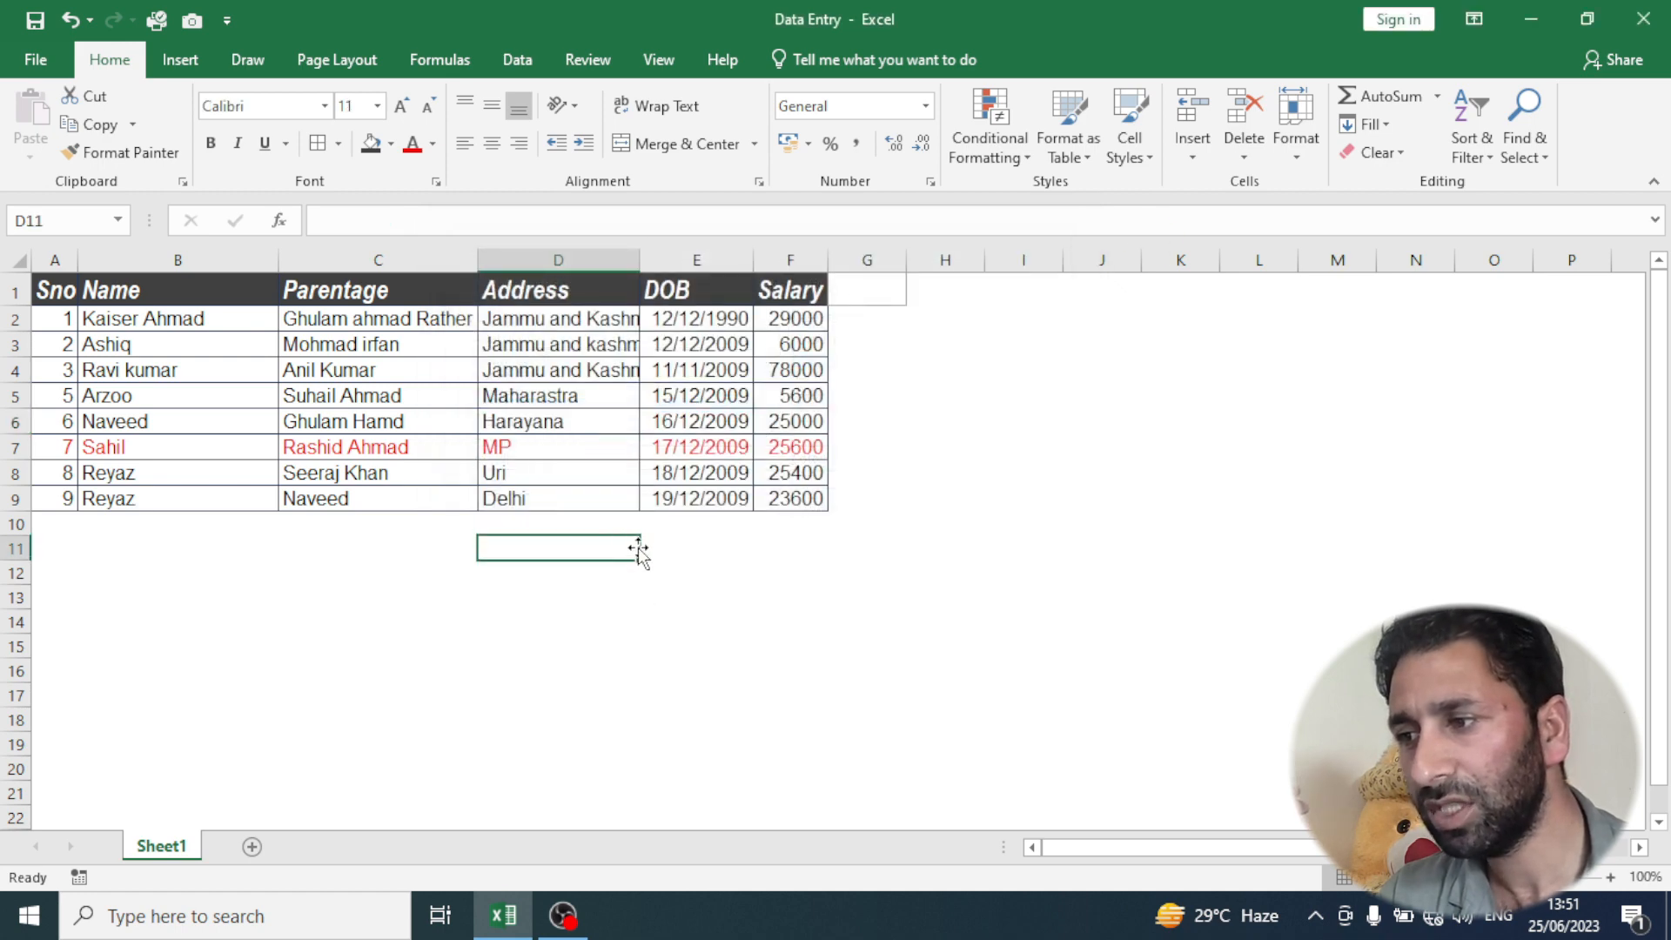
{"action": "type", "text": "x3"}
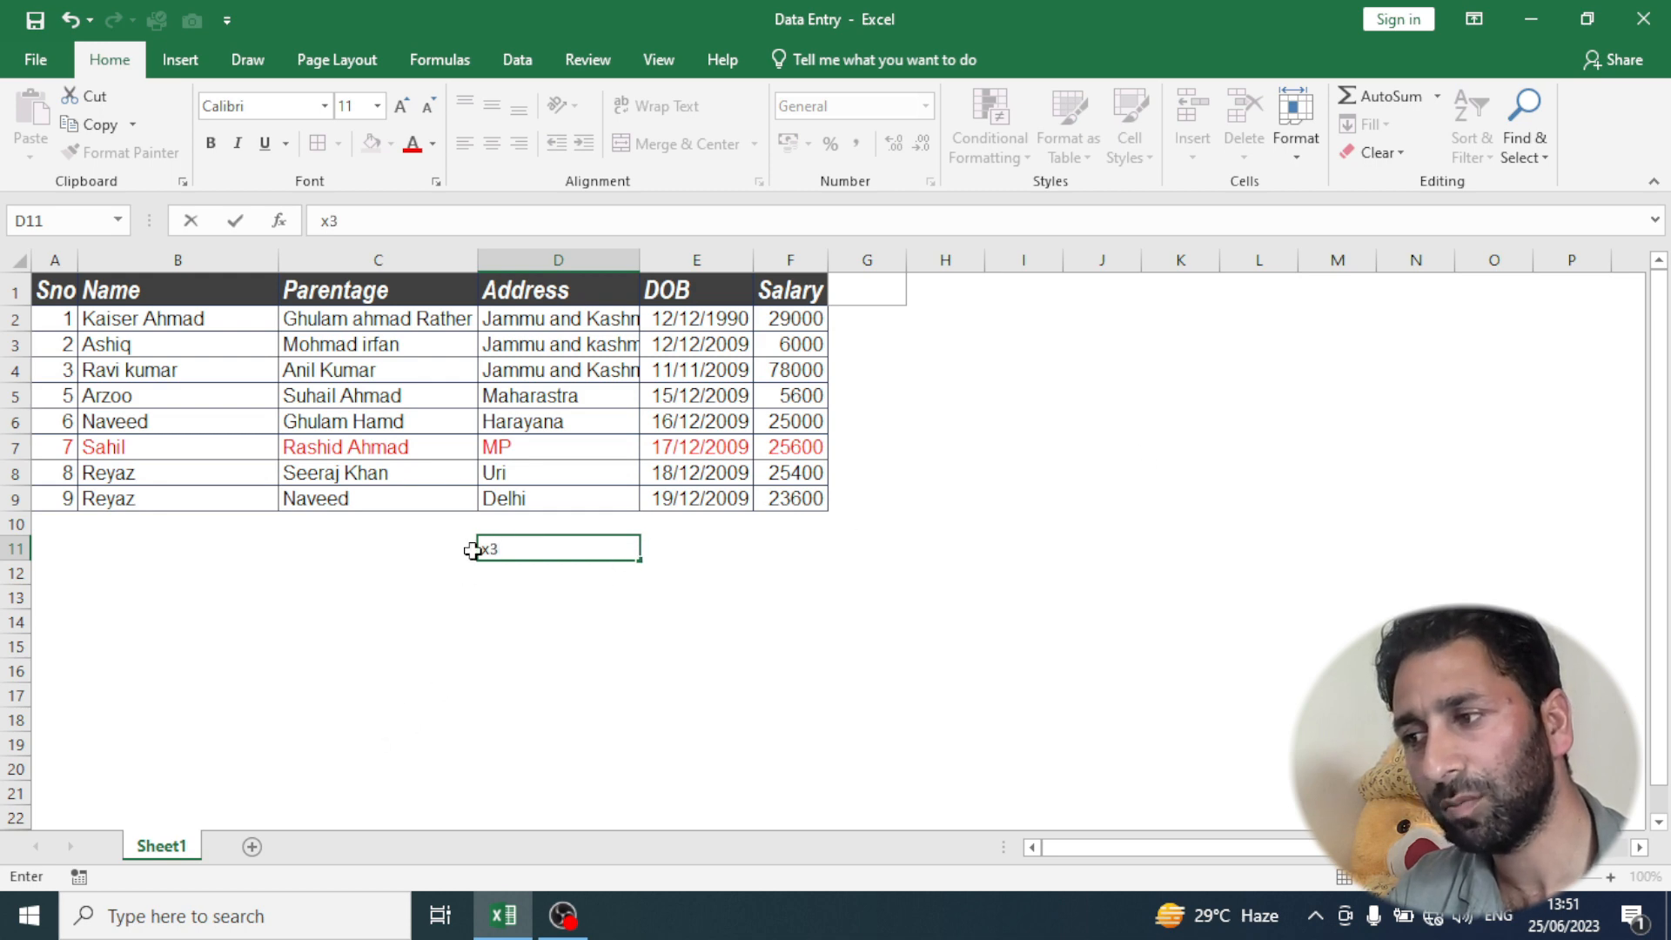
{"action": "left_click_drag", "start_coordinate": [506, 546], "coordinate": [507, 546]}
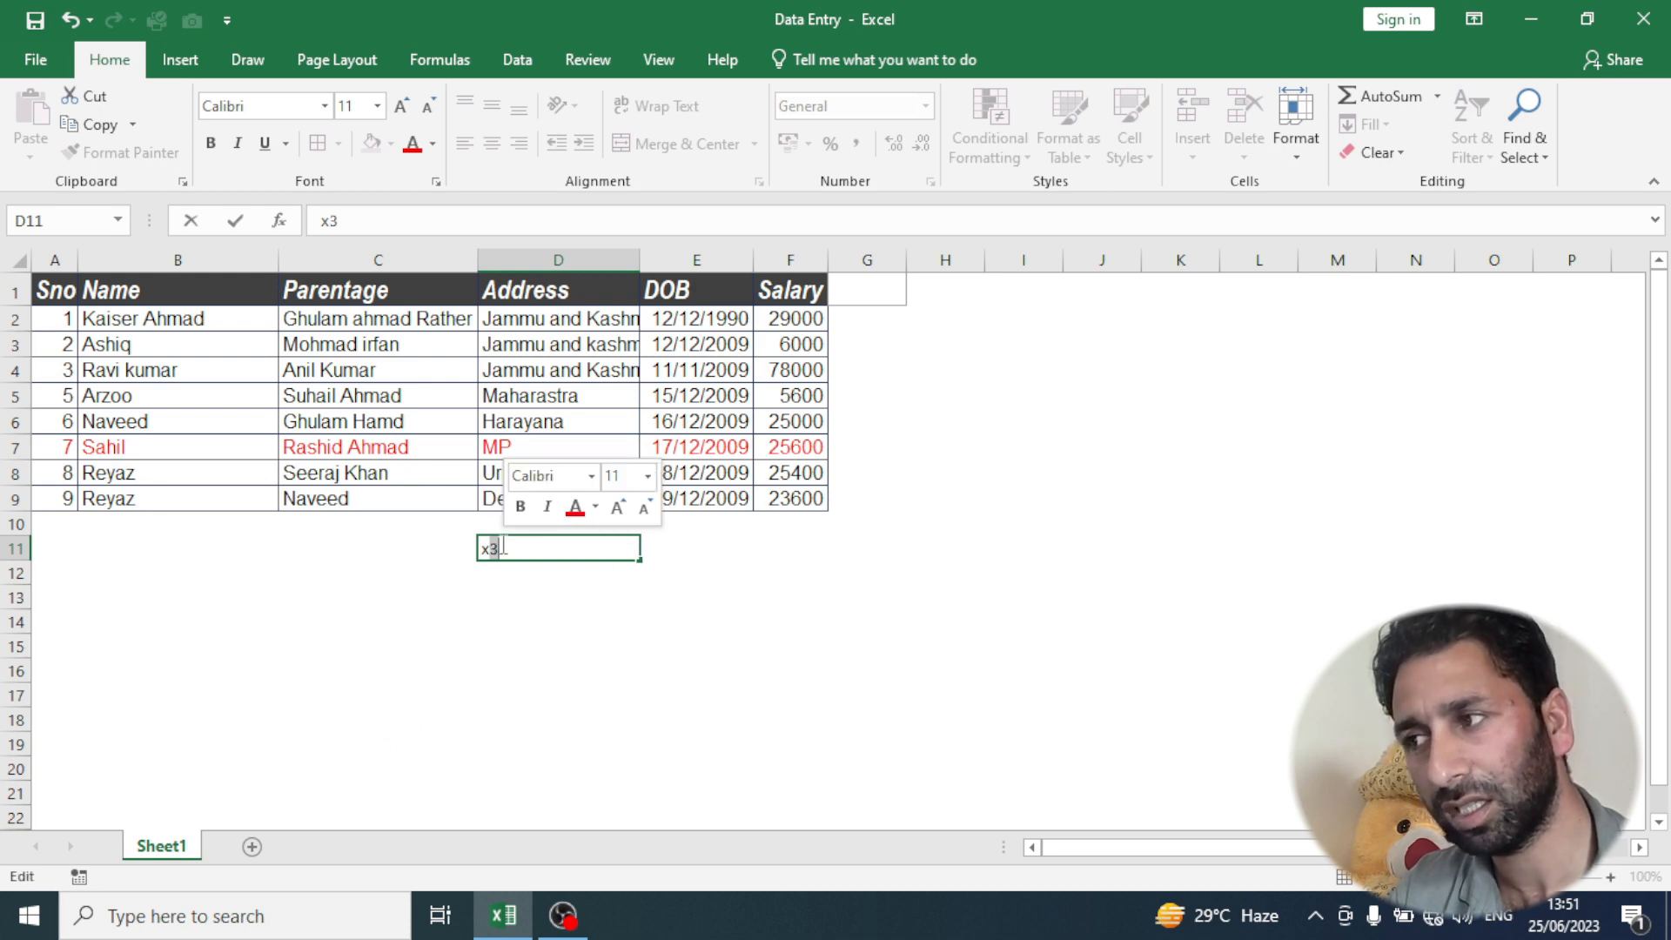
{"action": "left_click", "coordinate": [436, 182]}
{"action": "left_click", "coordinate": [478, 560]}
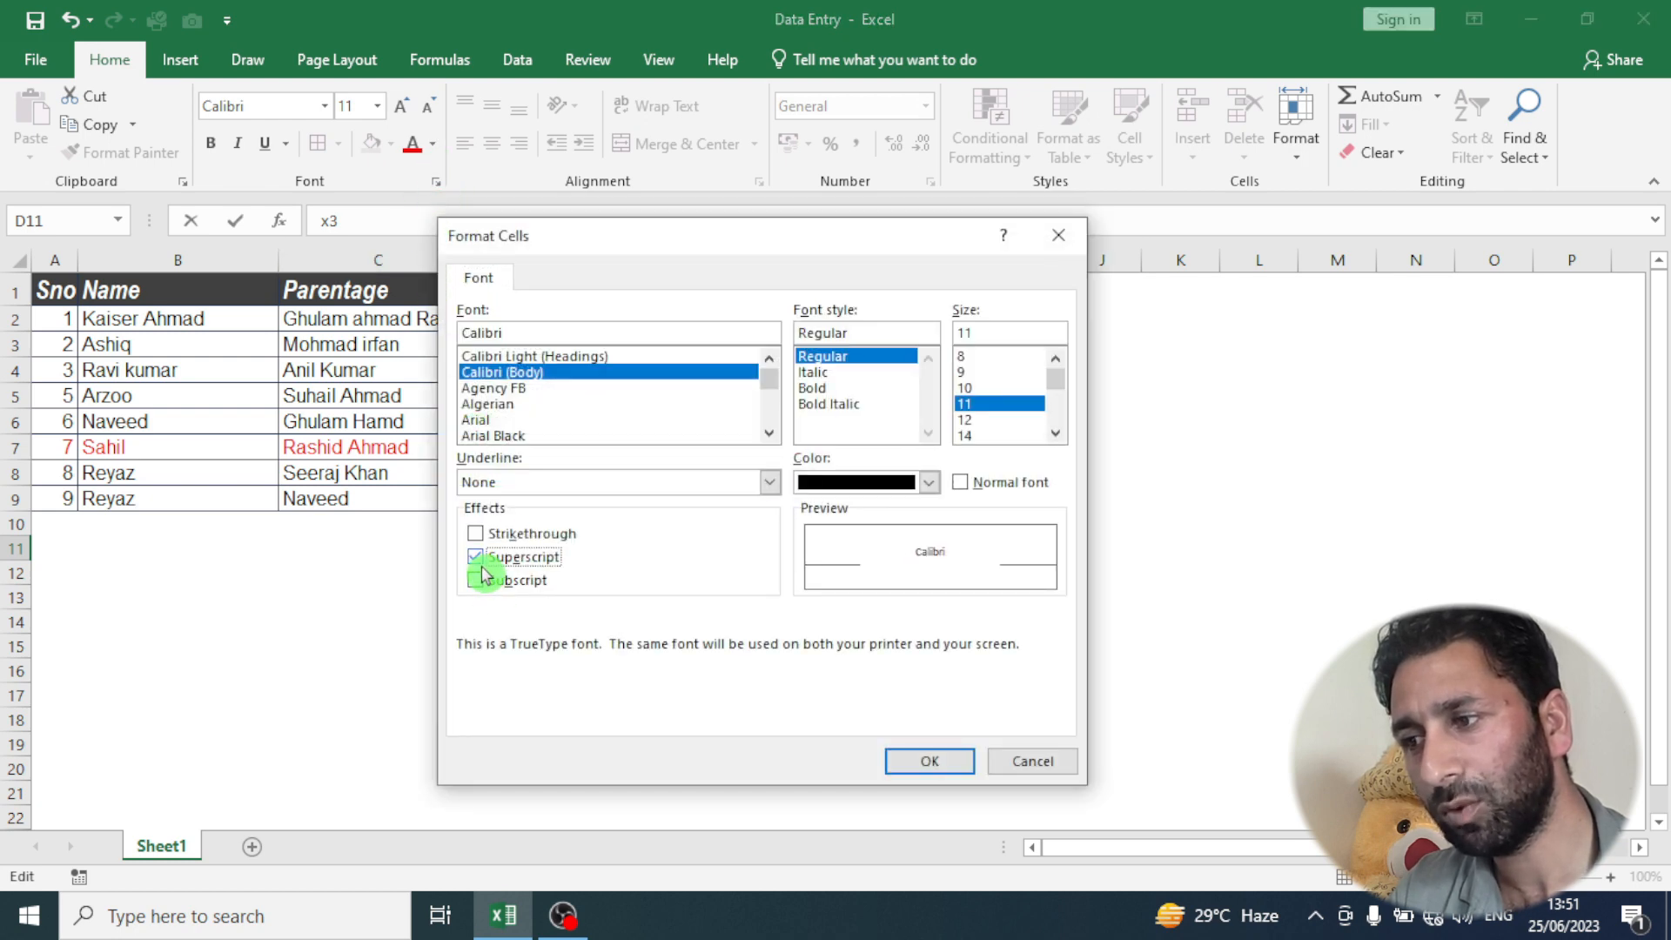
{"action": "left_click", "coordinate": [924, 761]}
{"action": "left_click", "coordinate": [813, 676]}
{"action": "left_click", "coordinate": [496, 548]}
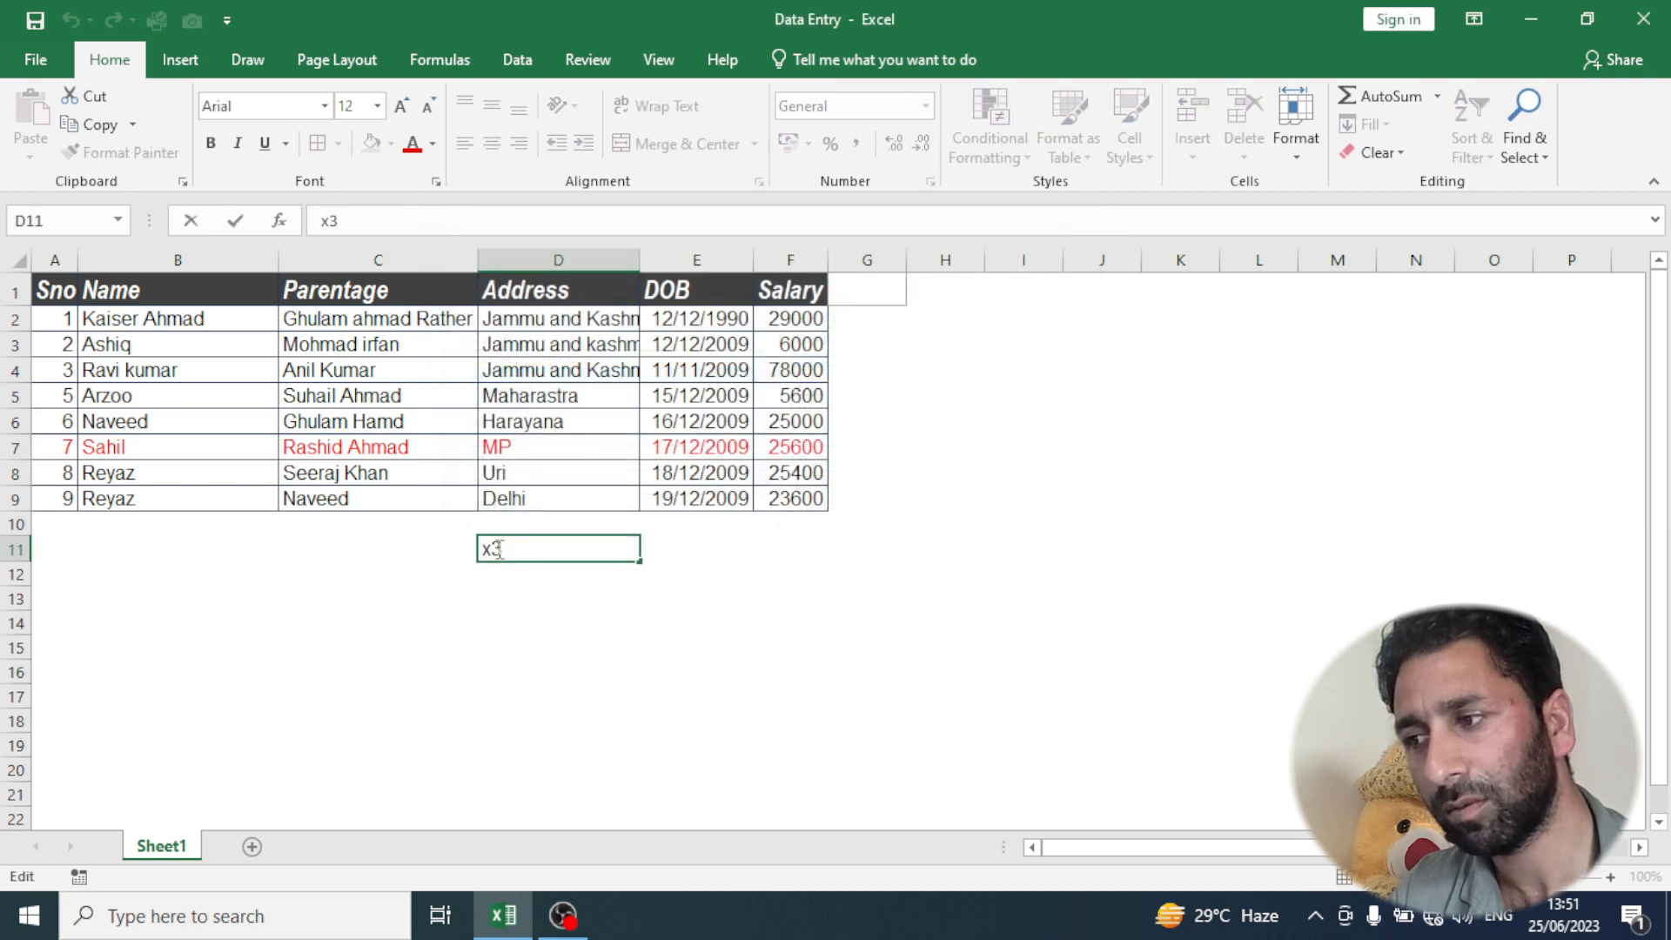
{"action": "left_click_drag", "start_coordinate": [501, 620], "coordinate": [509, 638]}
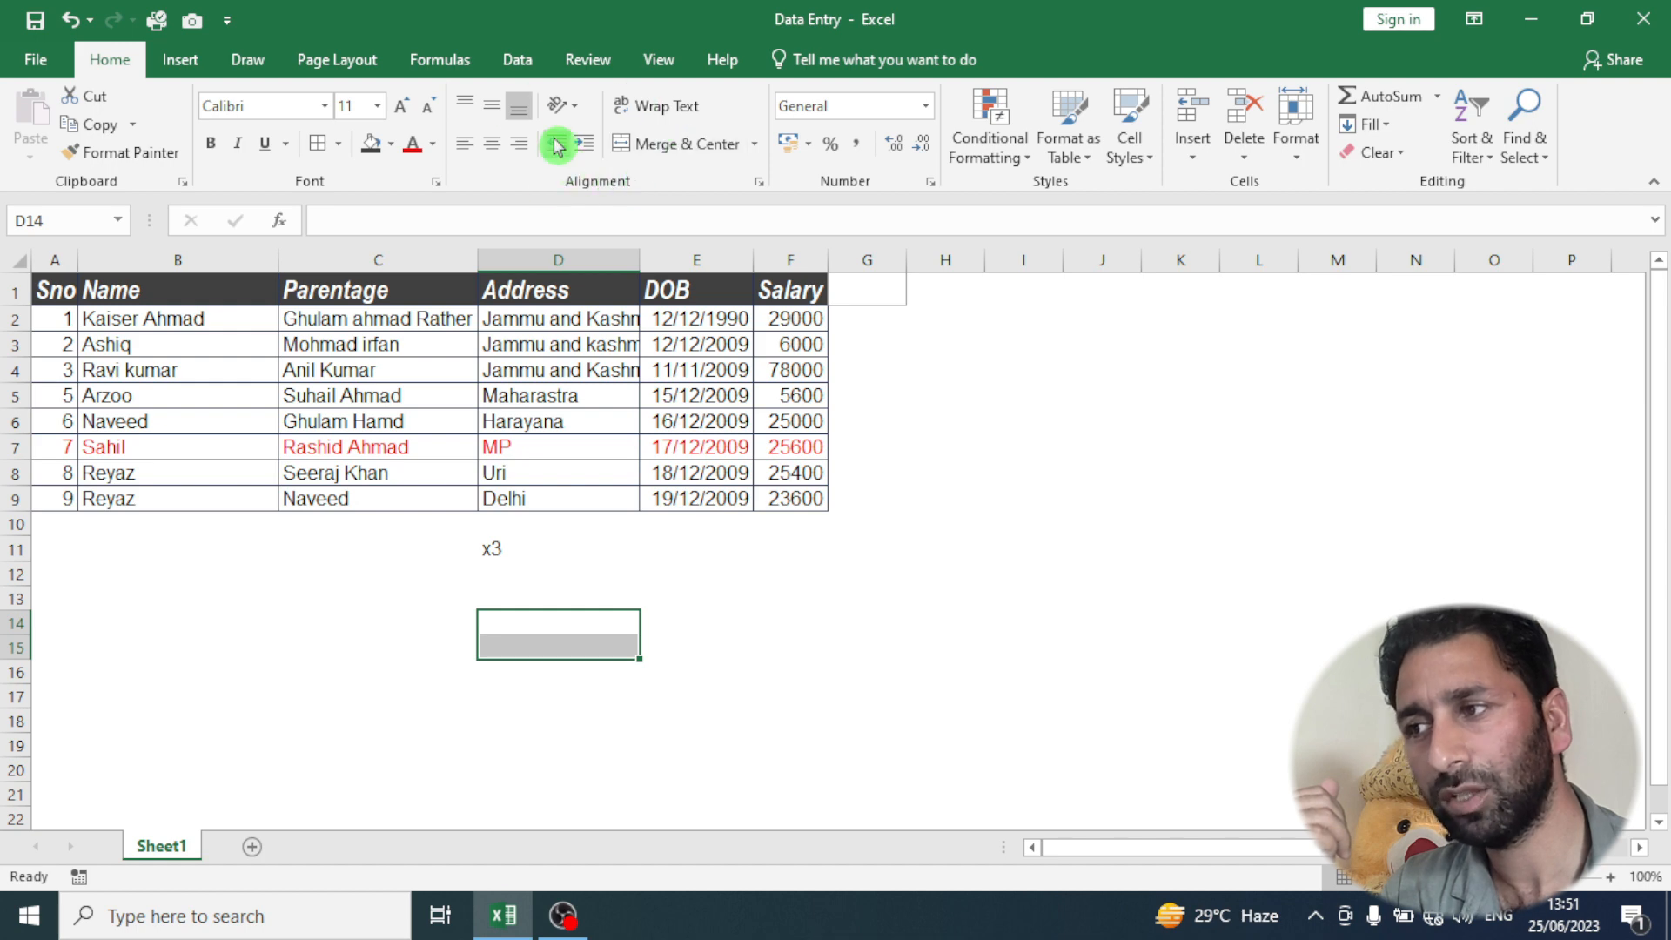
- Insert an entire blank row above the table's header row
{"action": "left_click", "coordinate": [202, 294]}
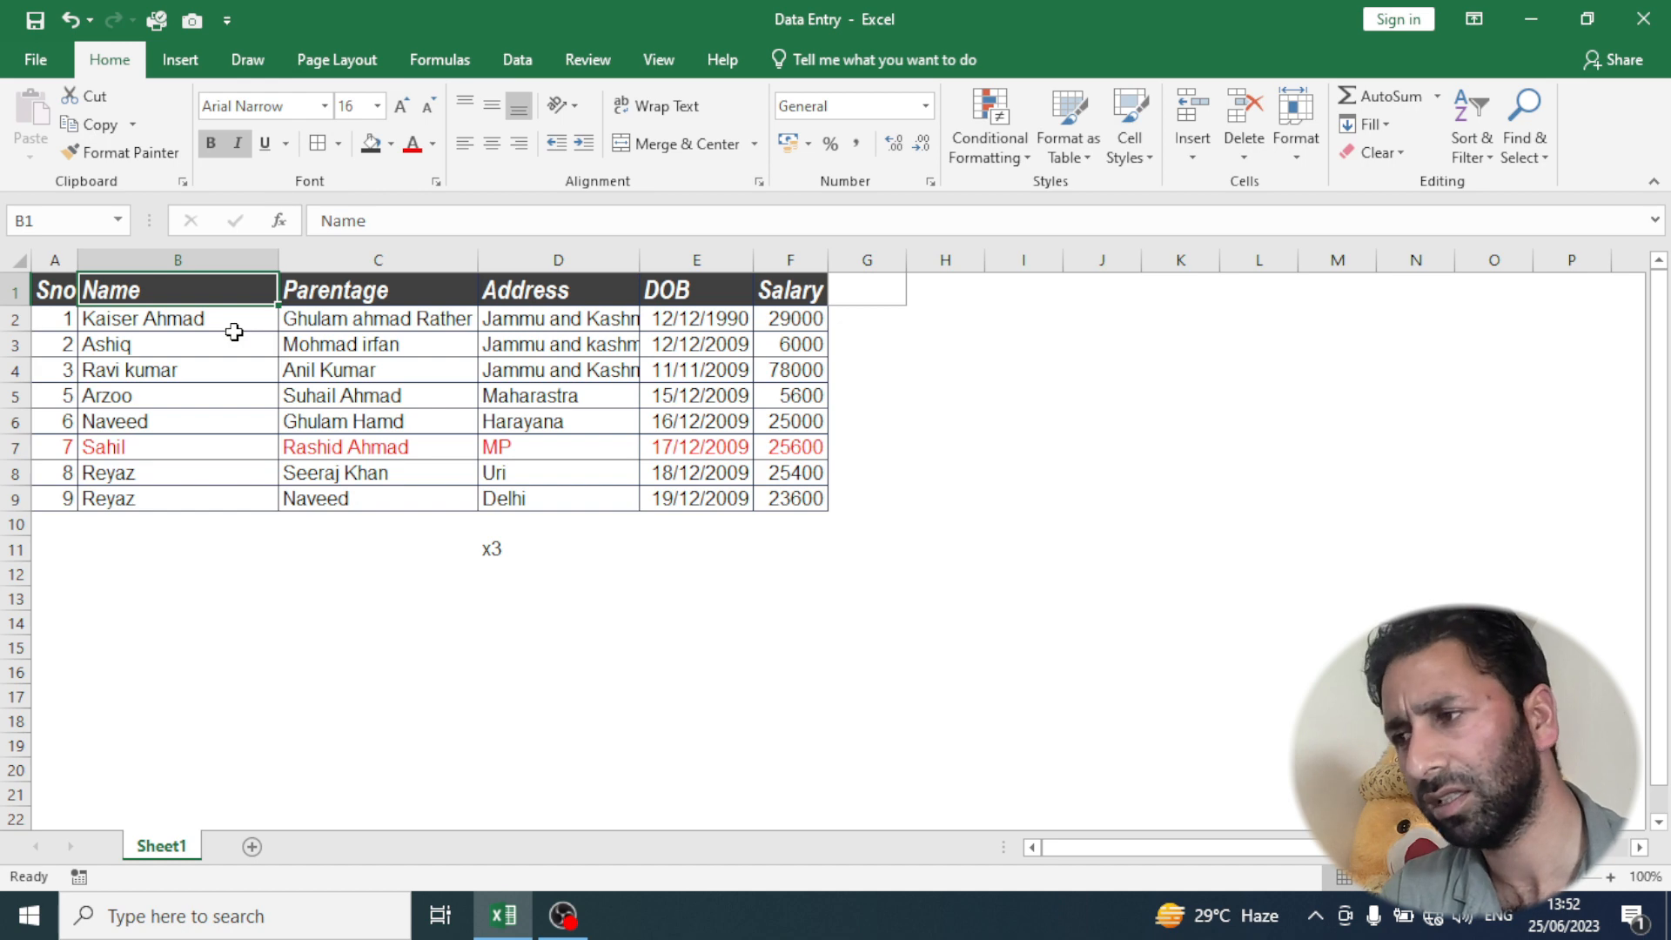
{"action": "right_click", "coordinate": [232, 290]}
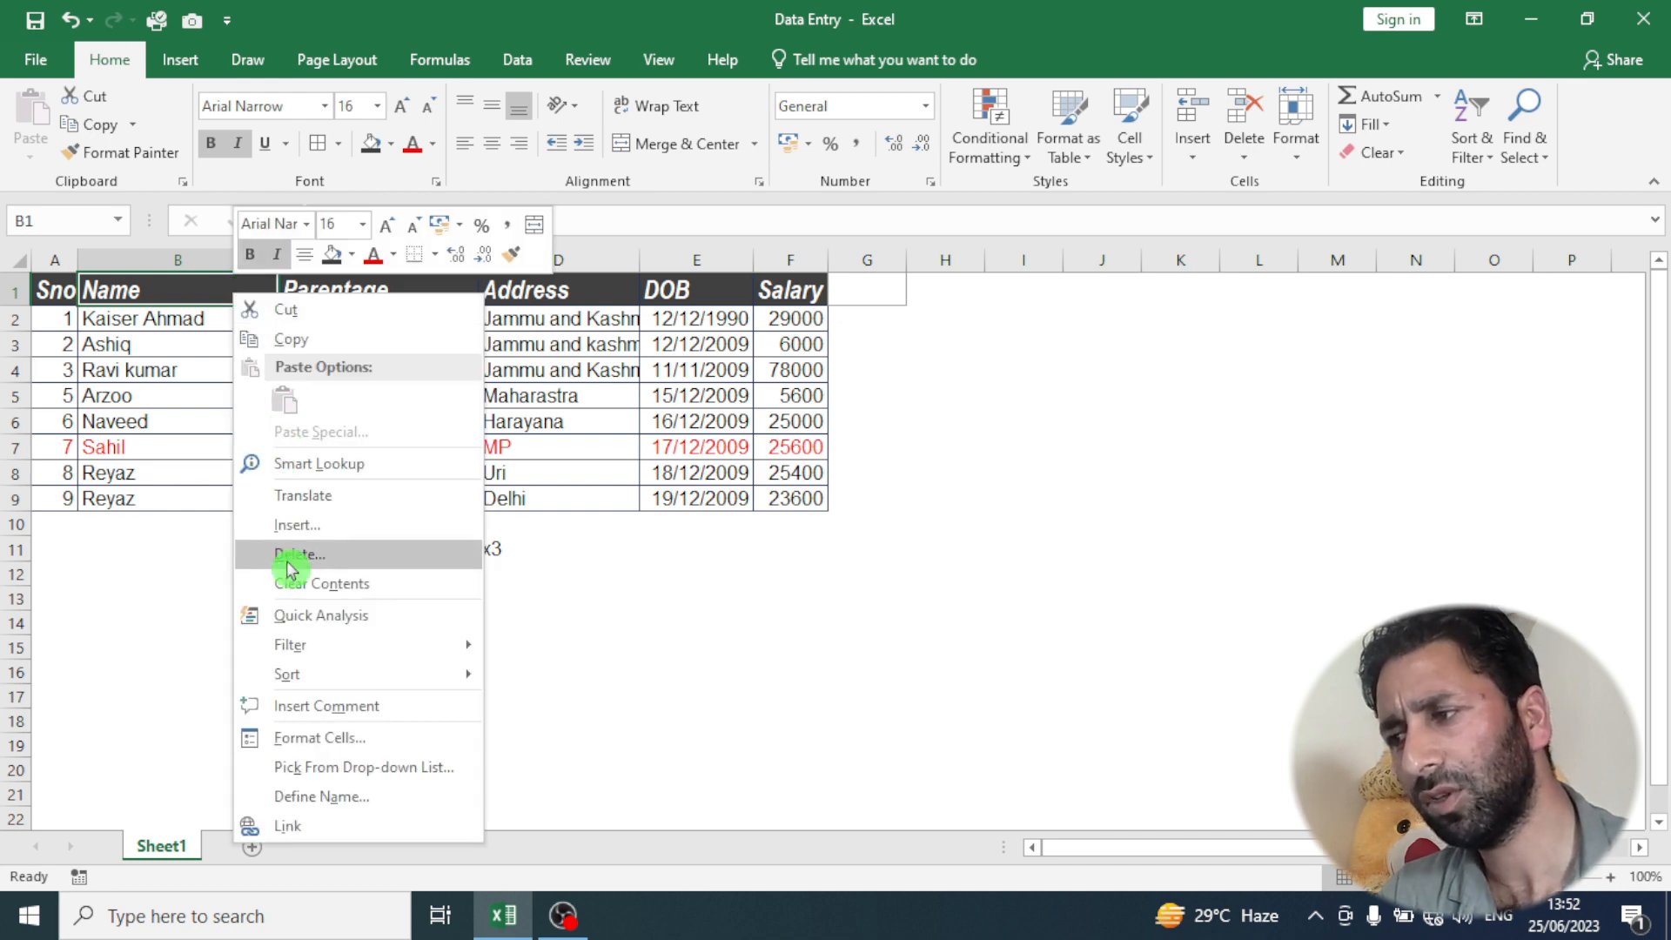
{"action": "left_click", "coordinate": [348, 525]}
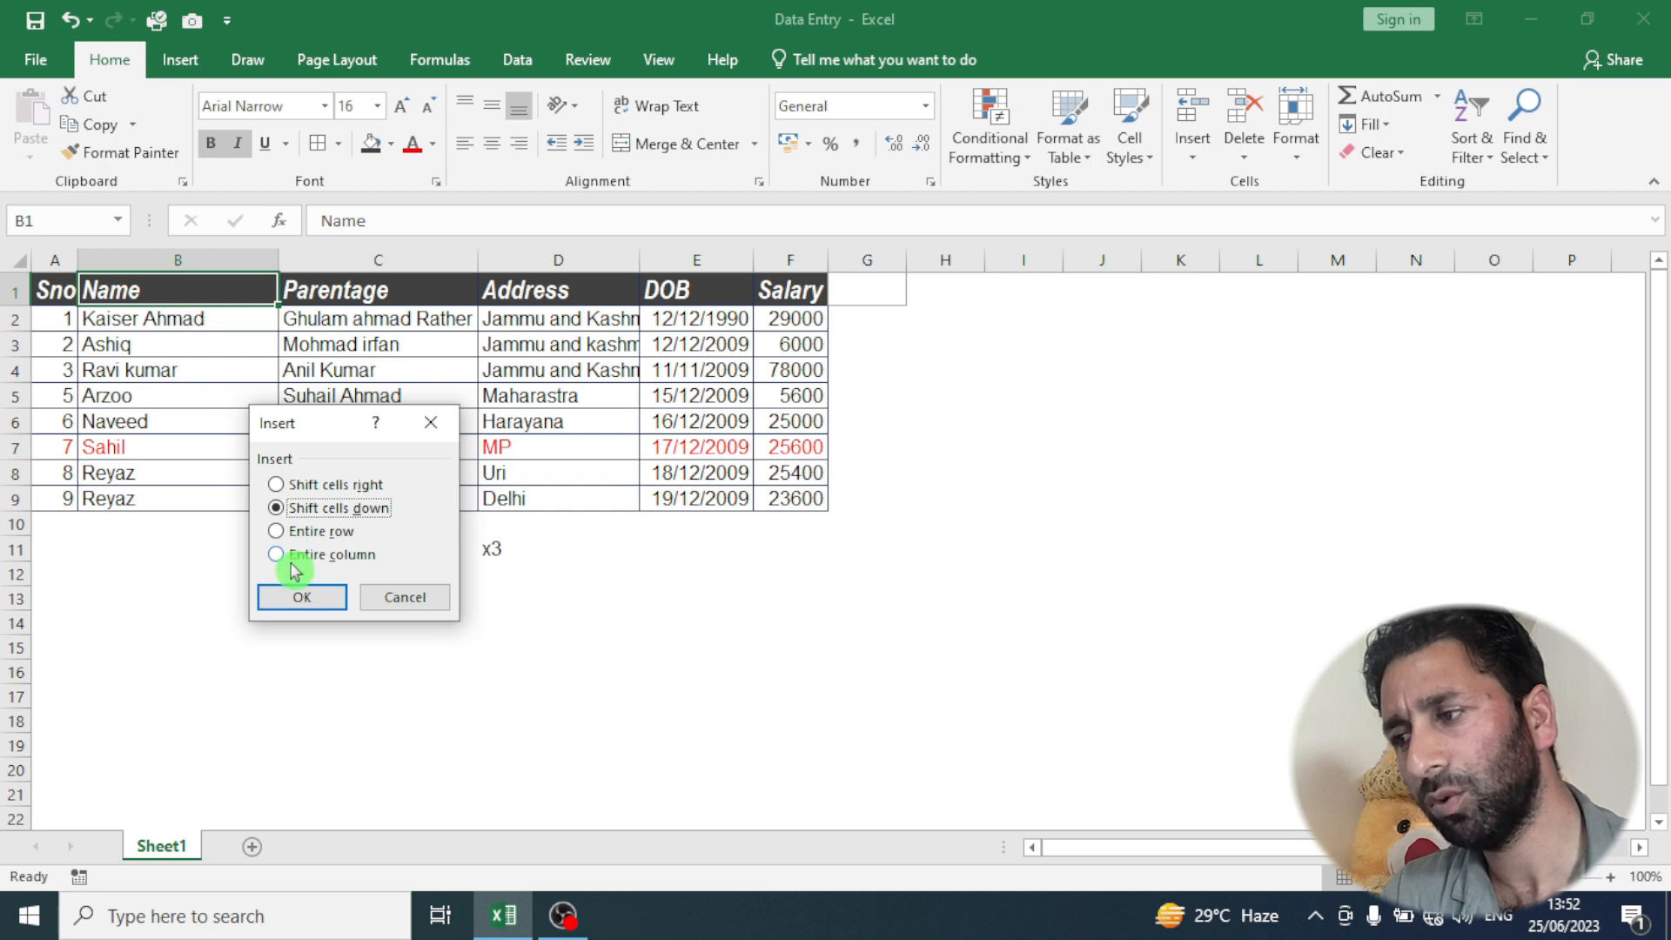
{"action": "left_click", "coordinate": [287, 533]}
{"action": "left_click", "coordinate": [297, 596]}
- Enter the title "Employee Details of Ayra tech Zone" in cell B1
{"action": "left_click_drag", "start_coordinate": [52, 285], "coordinate": [787, 270]}
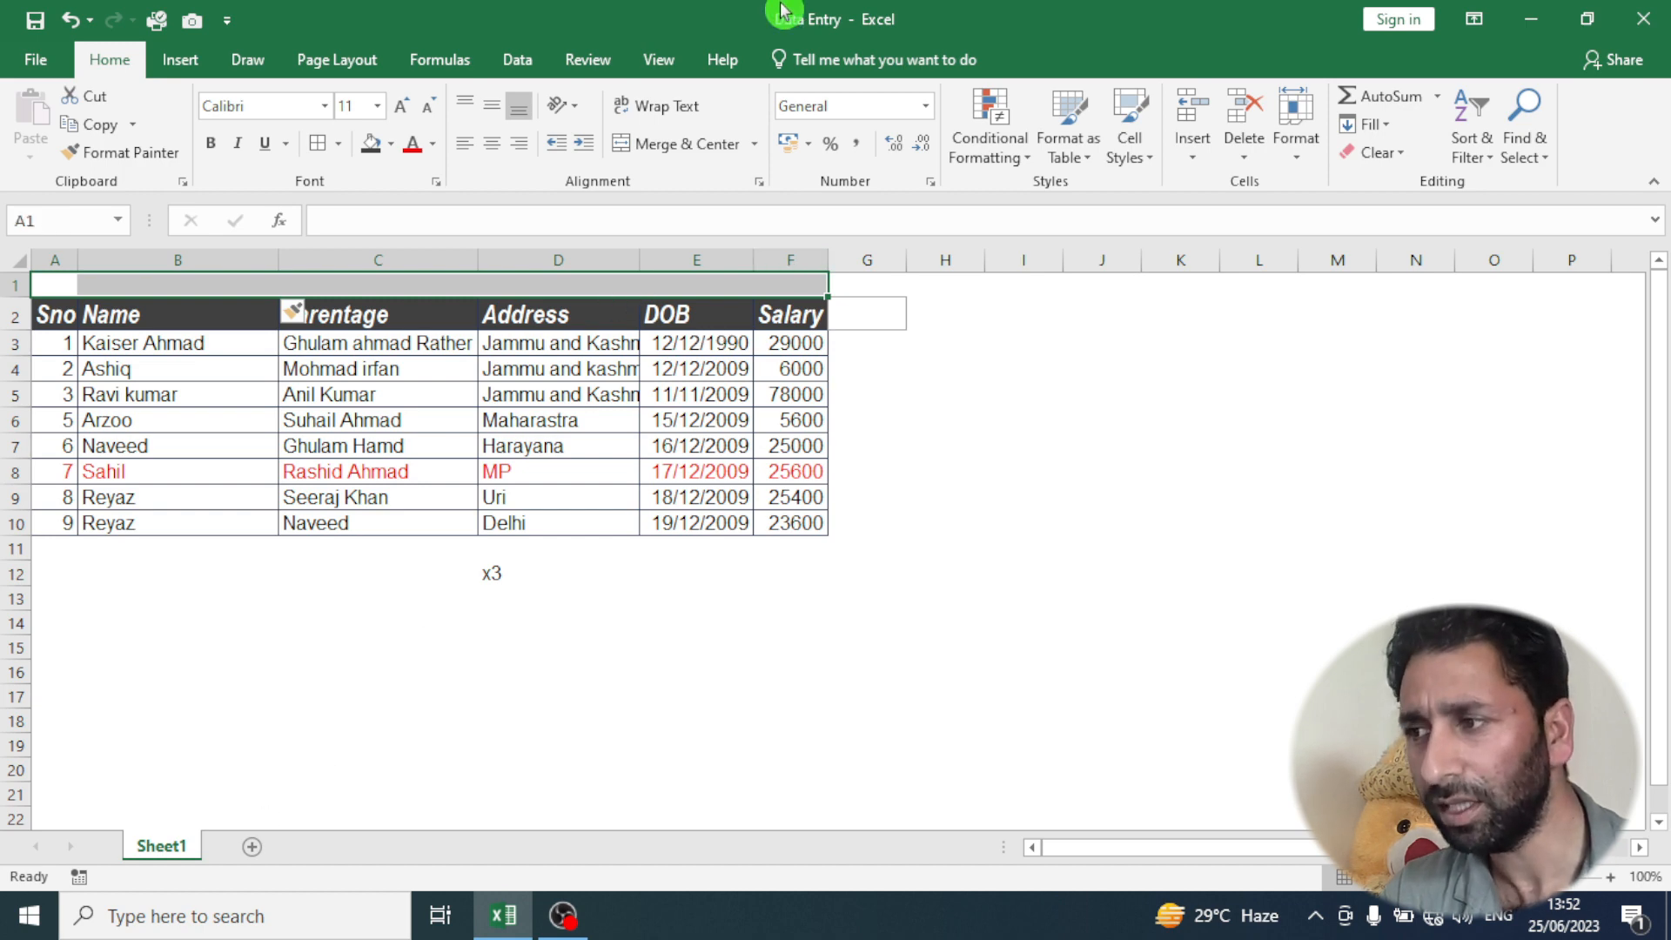
{"action": "left_click", "coordinate": [183, 285]}
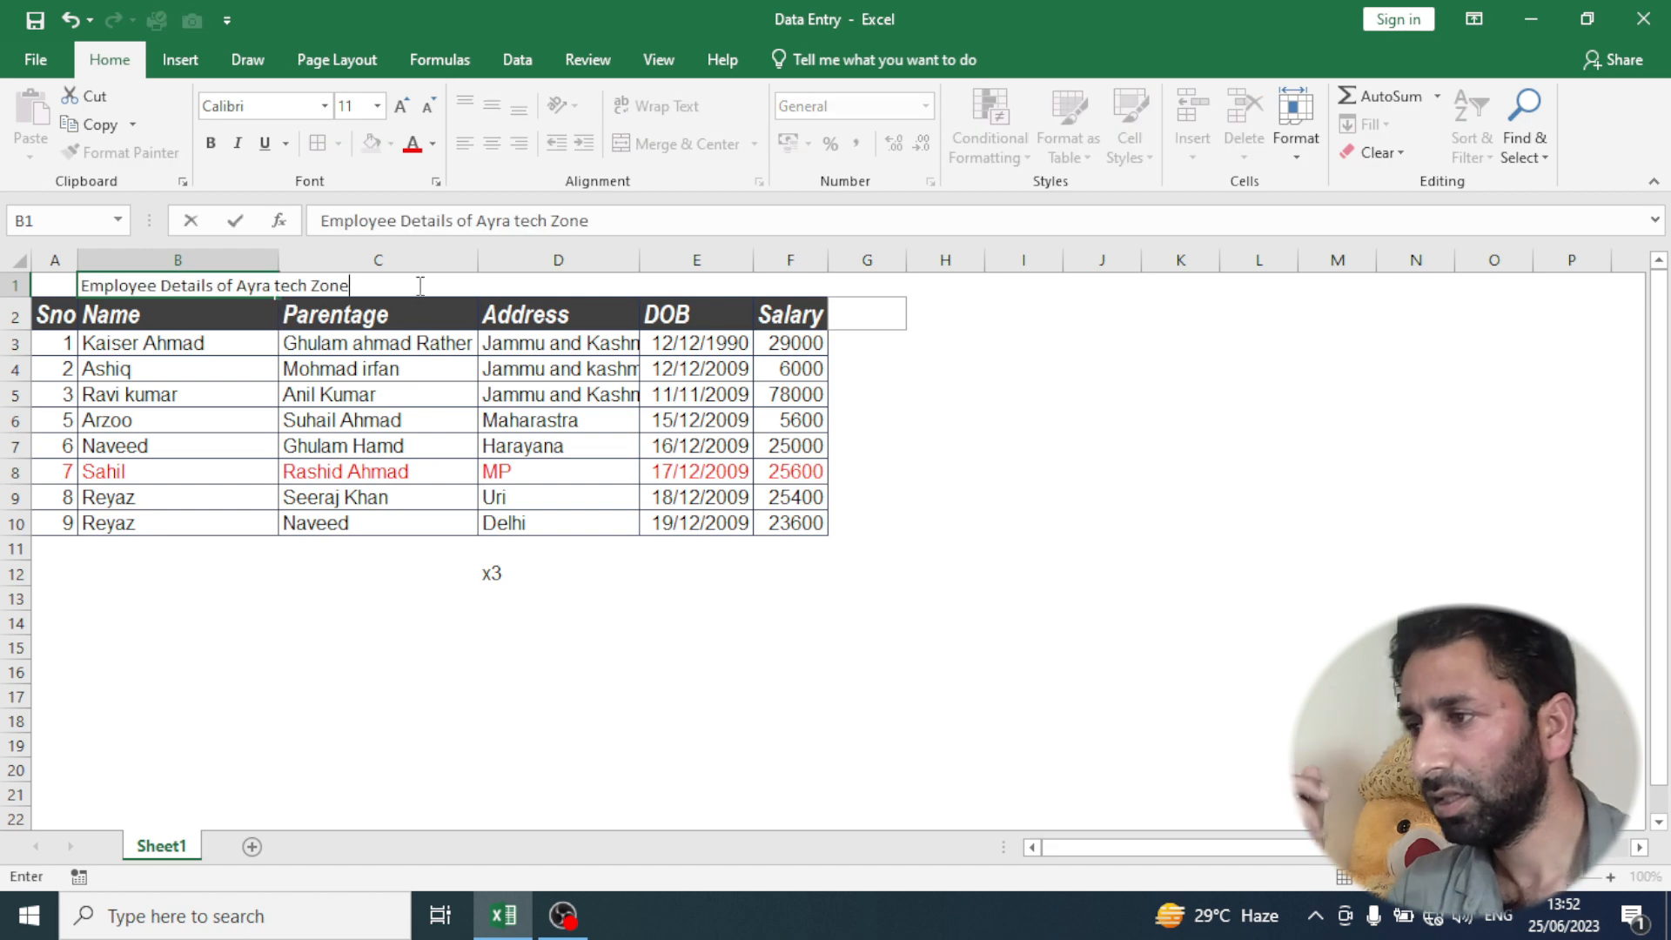
{"action": "left_click", "coordinate": [185, 627]}
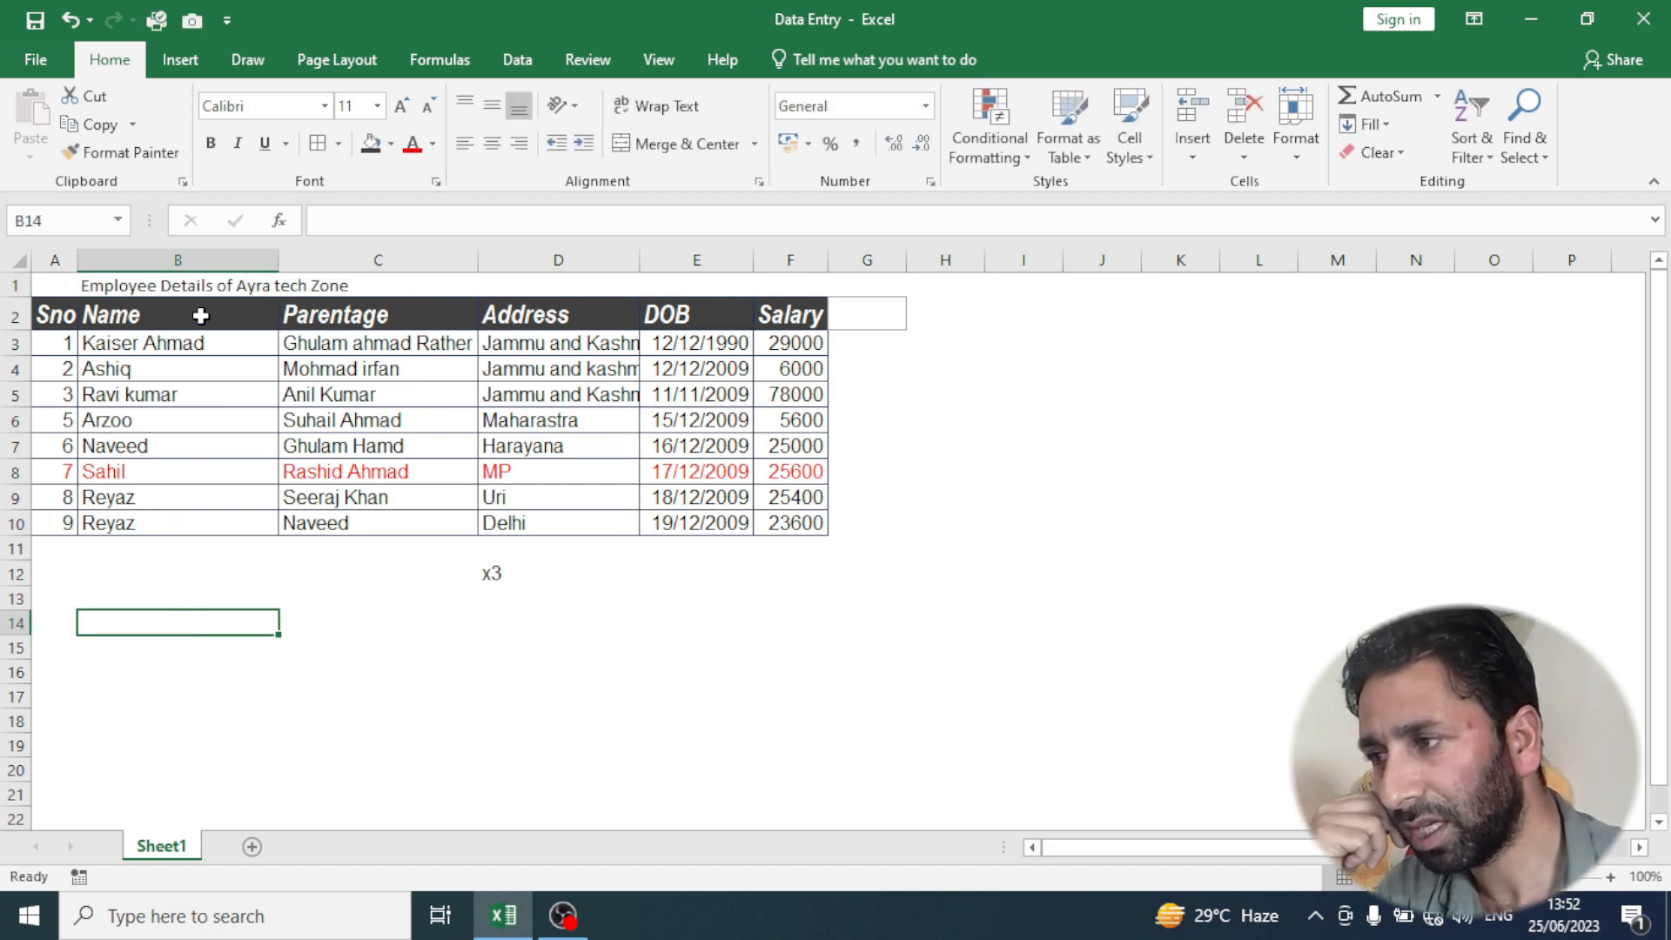
- Increase the title in B1 to font size 14 and set its font to Bahnschrift
{"action": "left_click", "coordinate": [162, 285]}
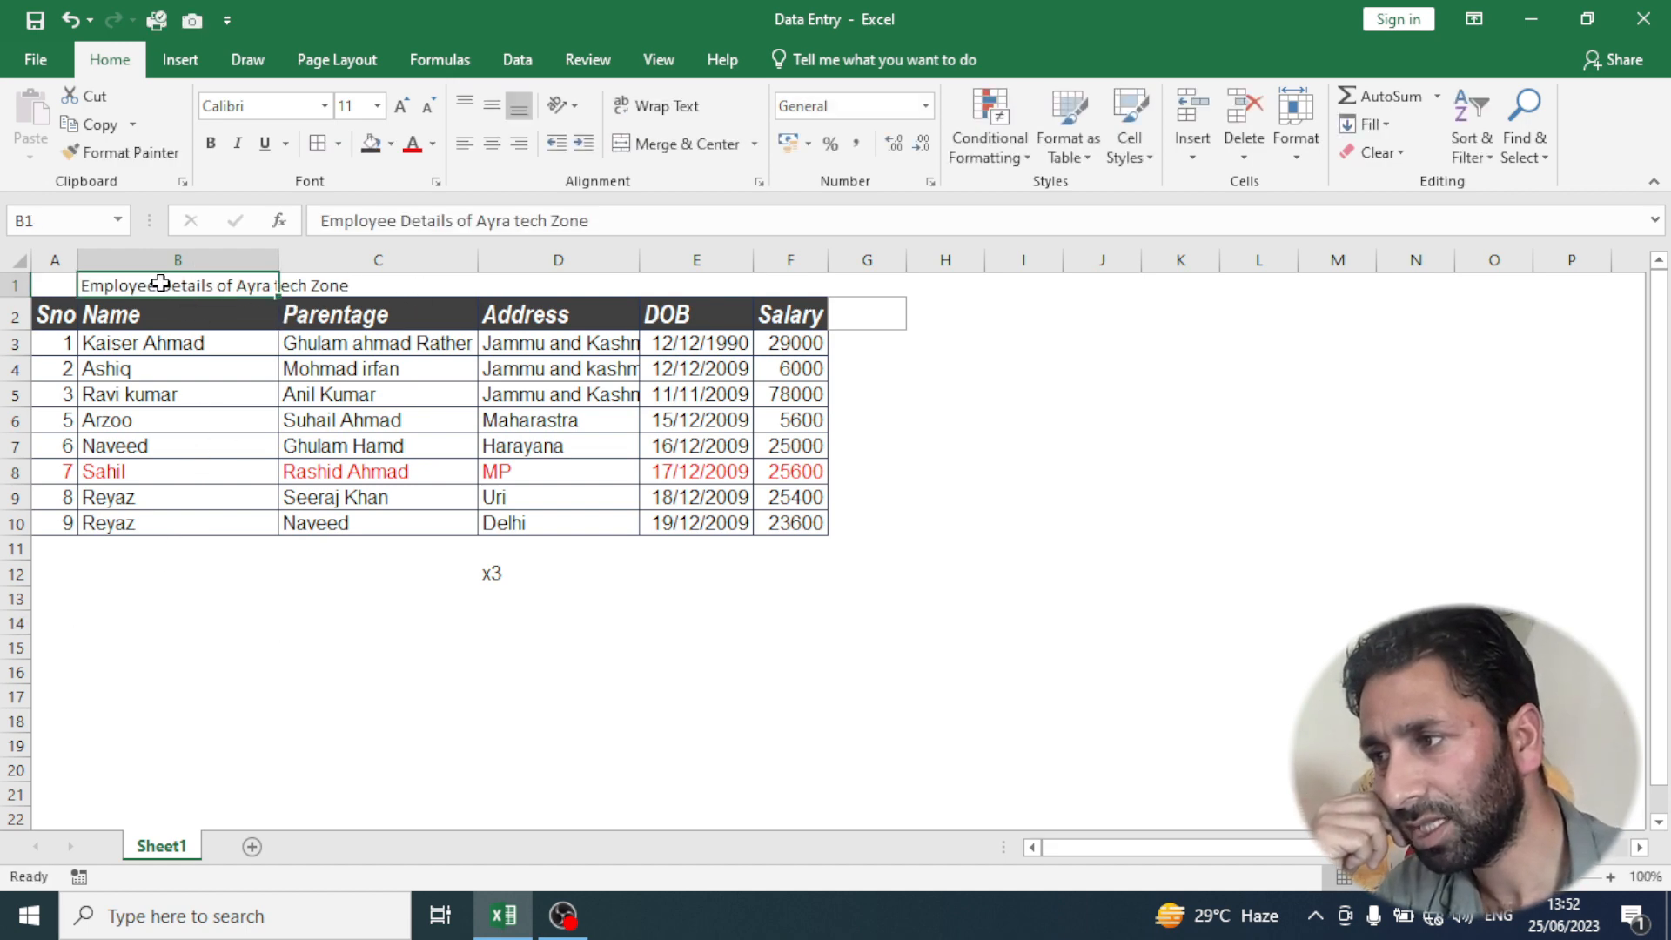
{"action": "left_click", "coordinate": [402, 108]}
{"action": "left_click", "coordinate": [402, 113]}
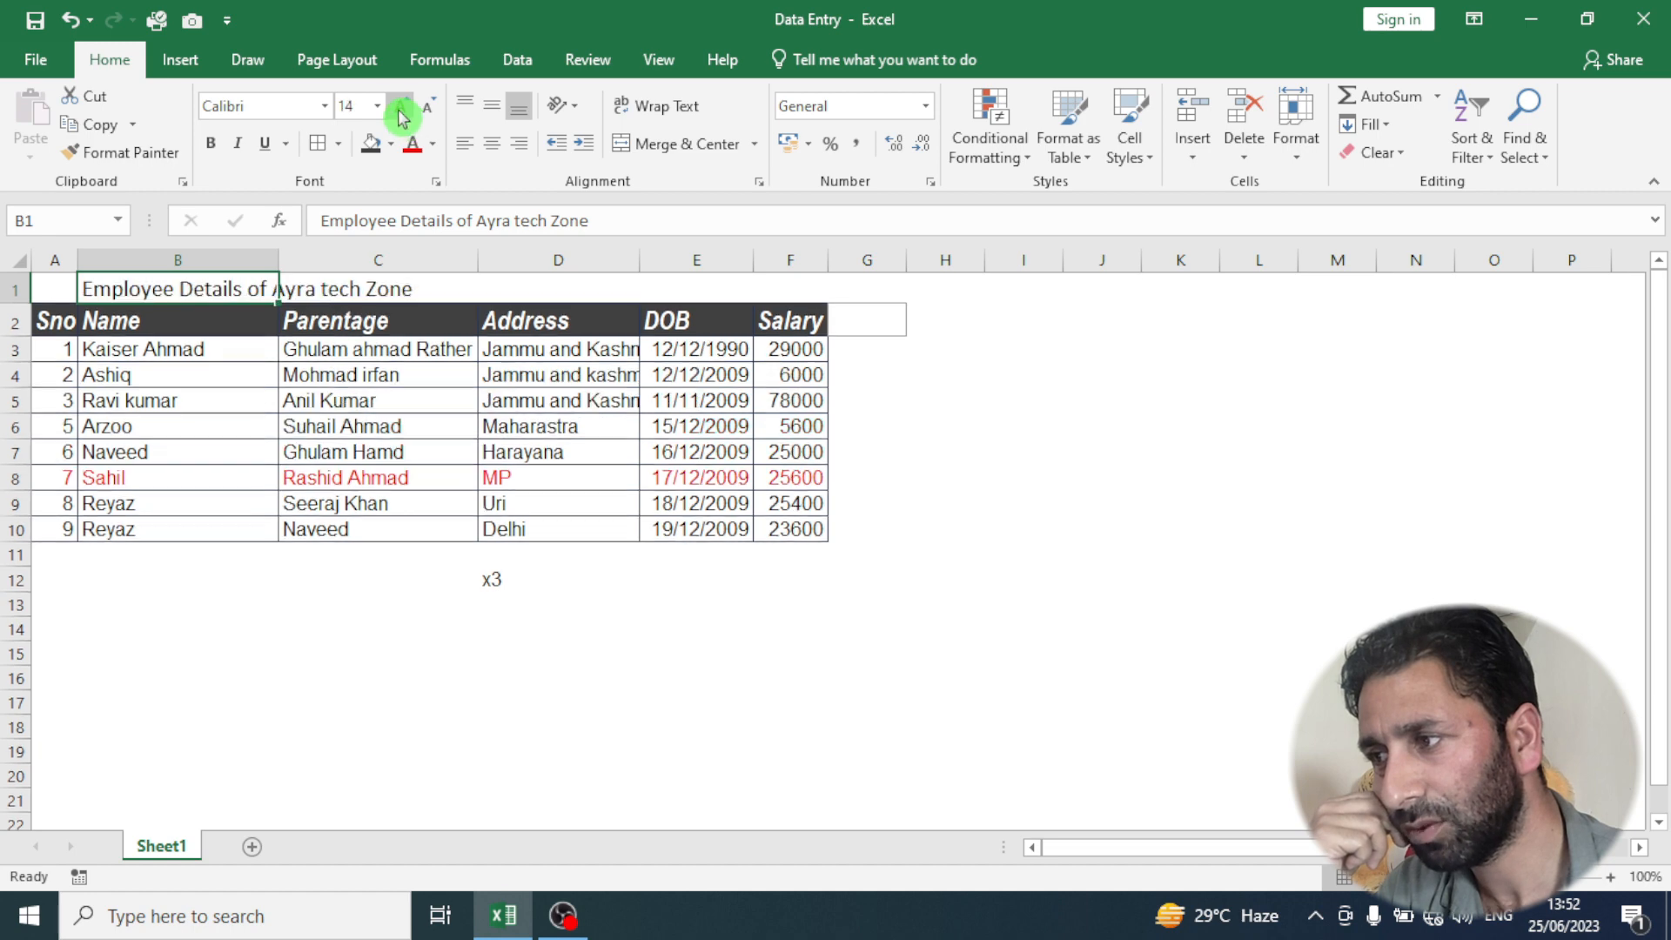
{"action": "left_click", "coordinate": [324, 105]}
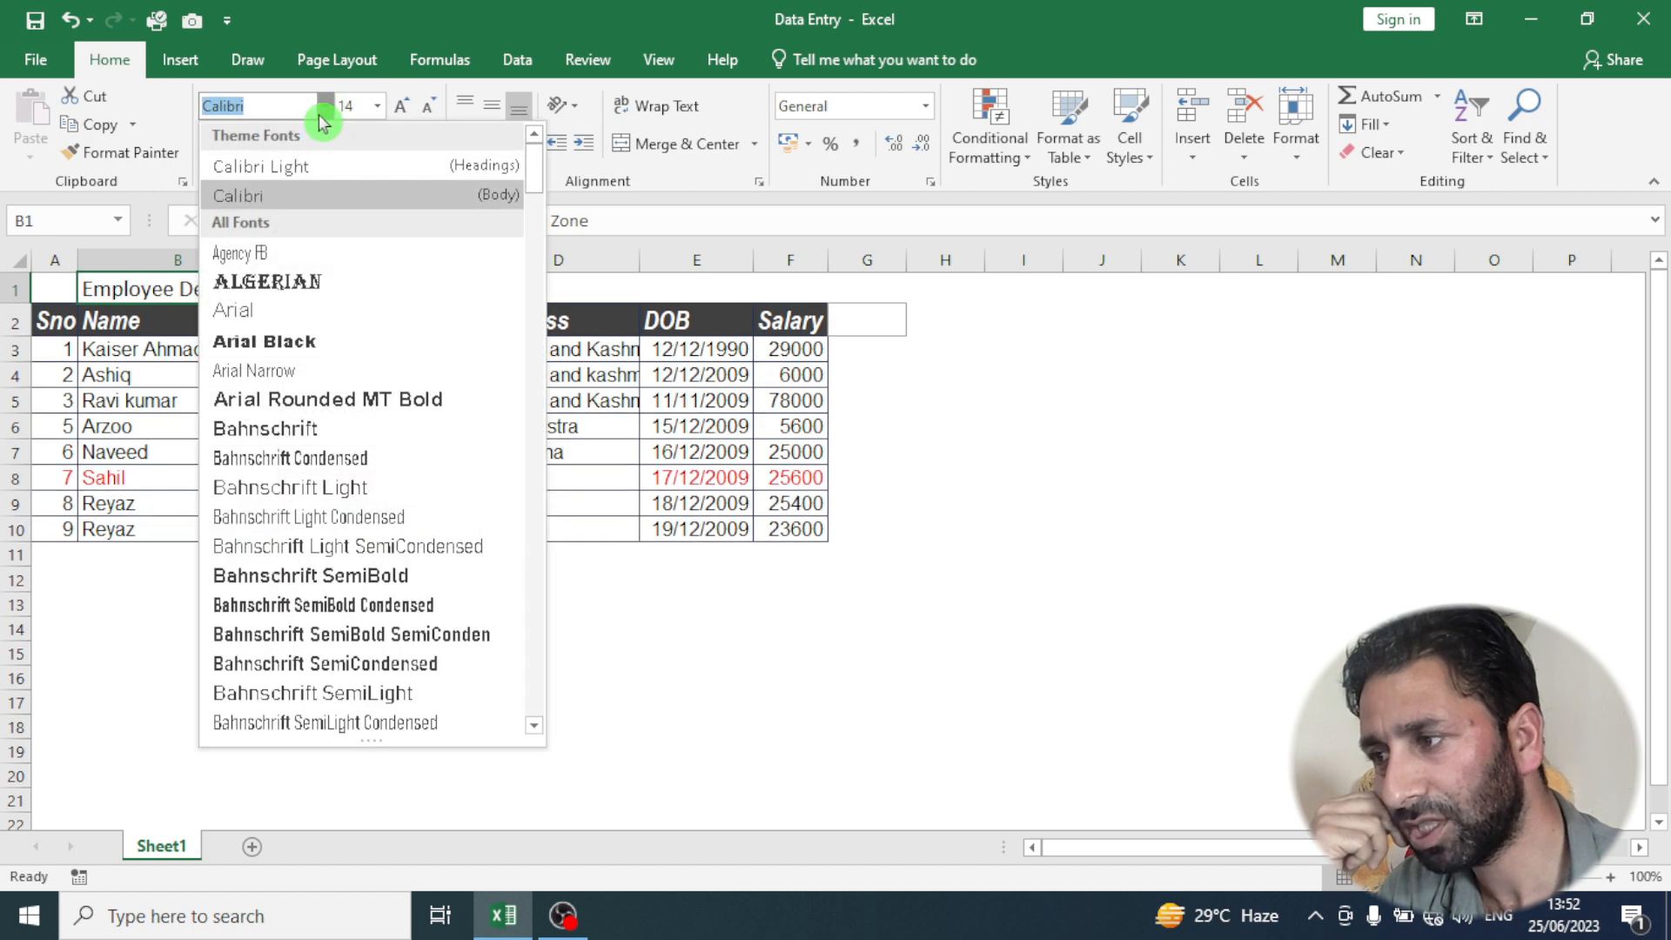
{"action": "left_click", "coordinate": [265, 435]}
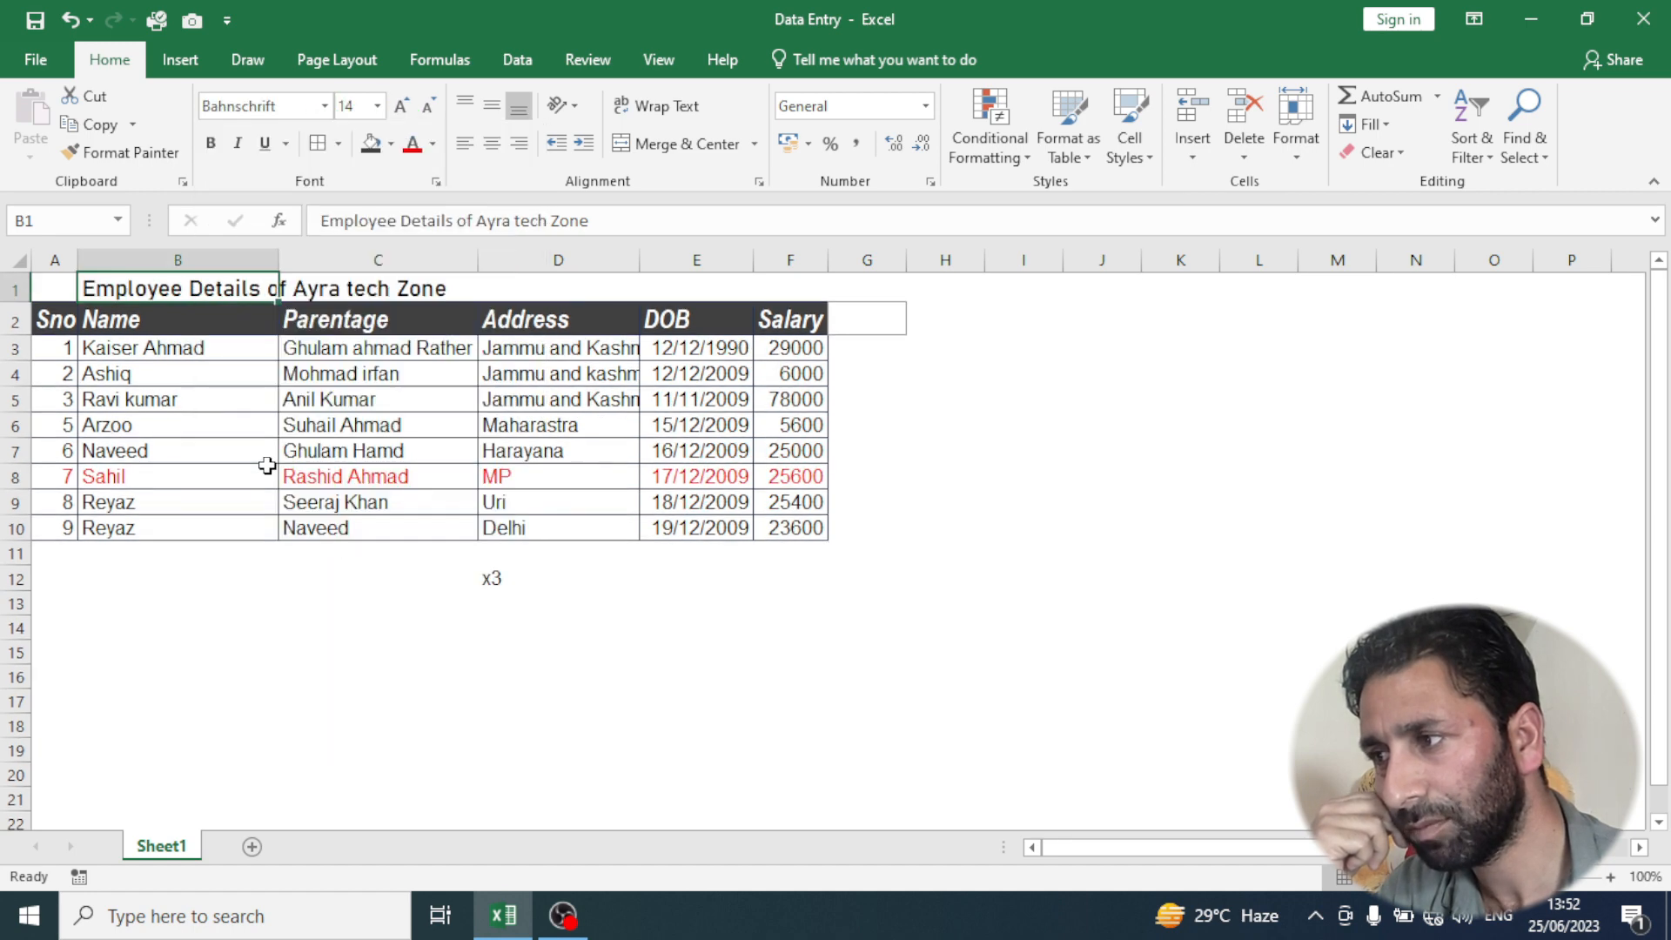
- Merge and center the title across the range B1:F1
{"action": "left_click", "coordinate": [384, 292]}
{"action": "left_click", "coordinate": [220, 287]}
{"action": "left_click", "coordinate": [384, 290]}
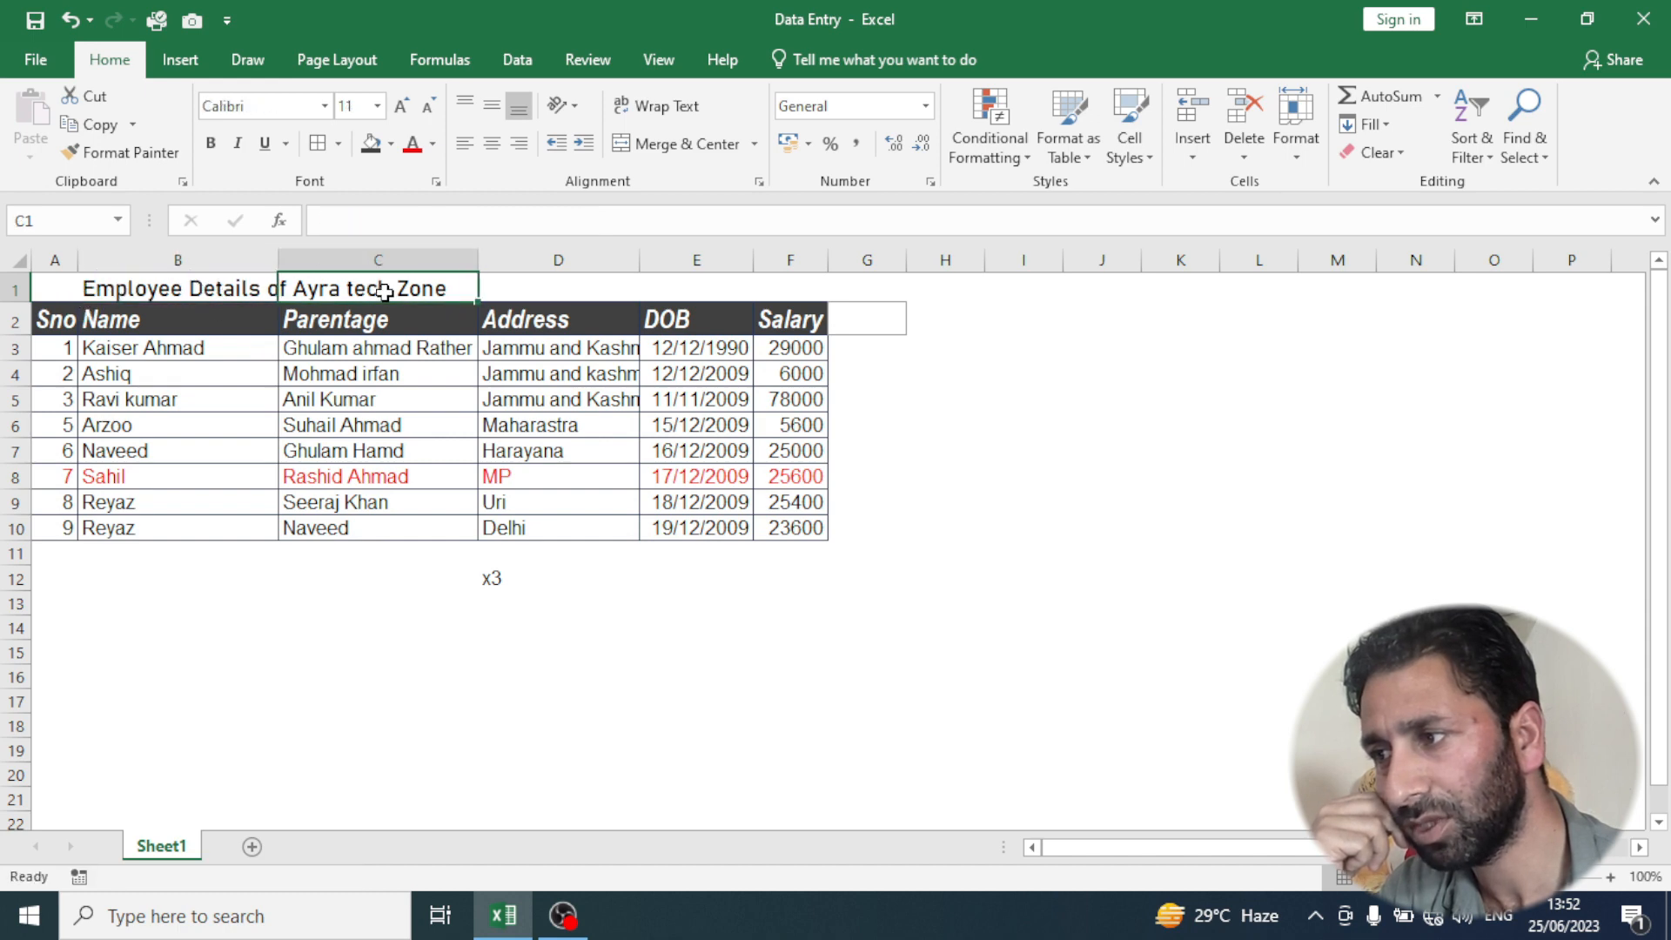
{"action": "left_click_drag", "start_coordinate": [142, 290], "coordinate": [755, 289]}
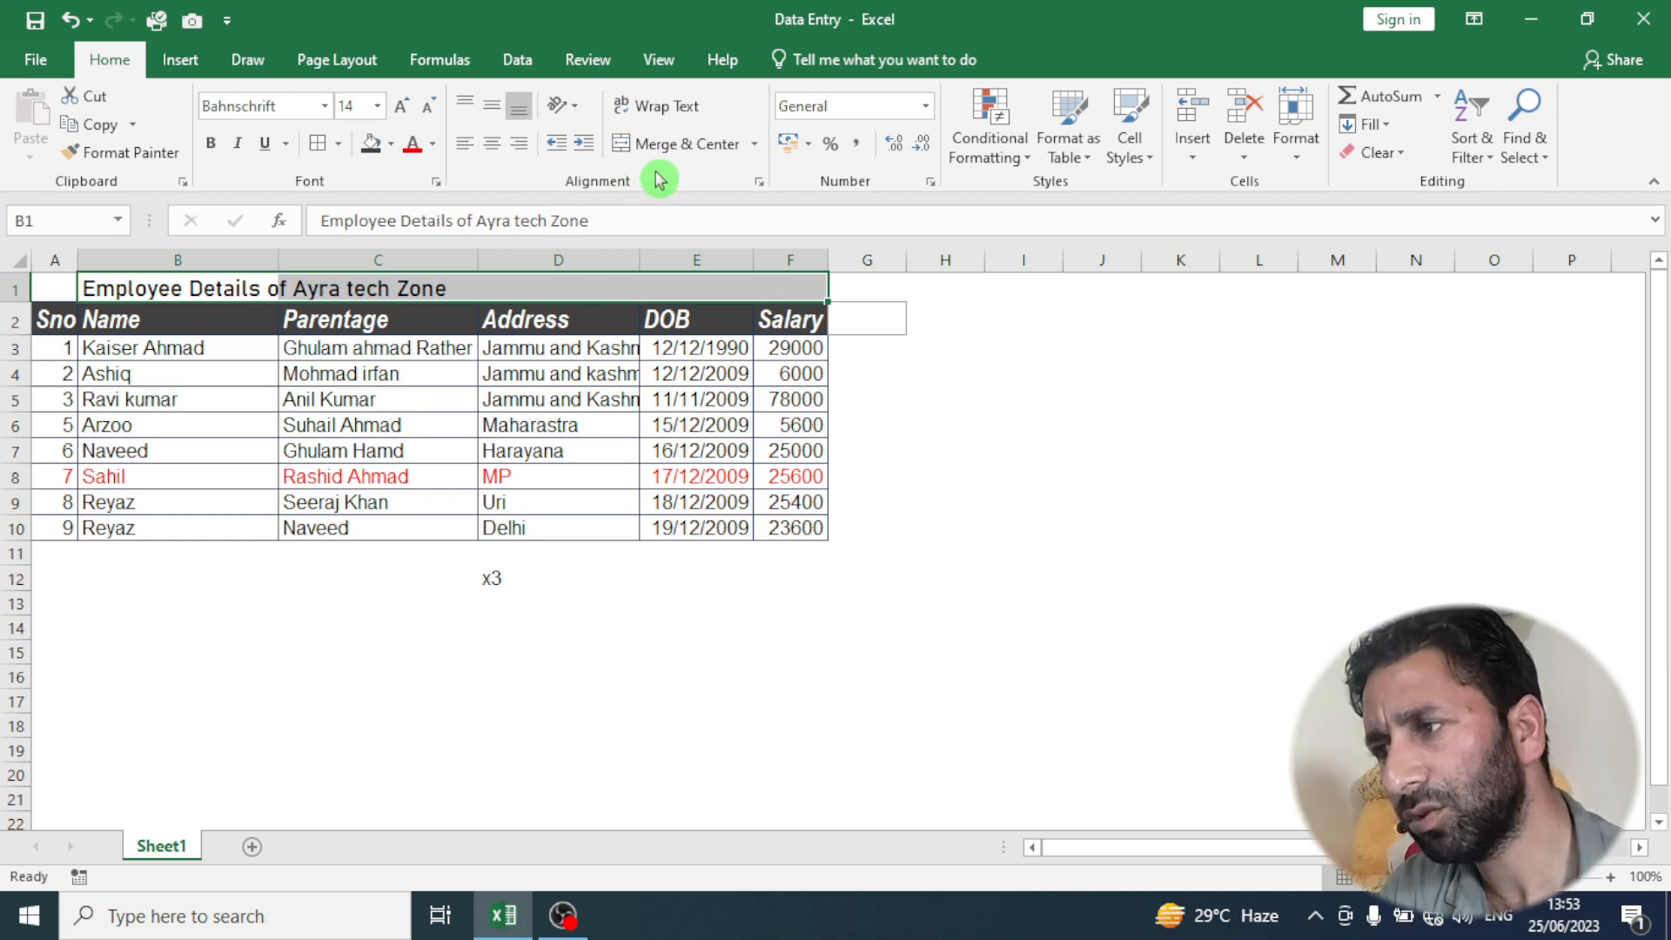
{"action": "left_click", "coordinate": [697, 150]}
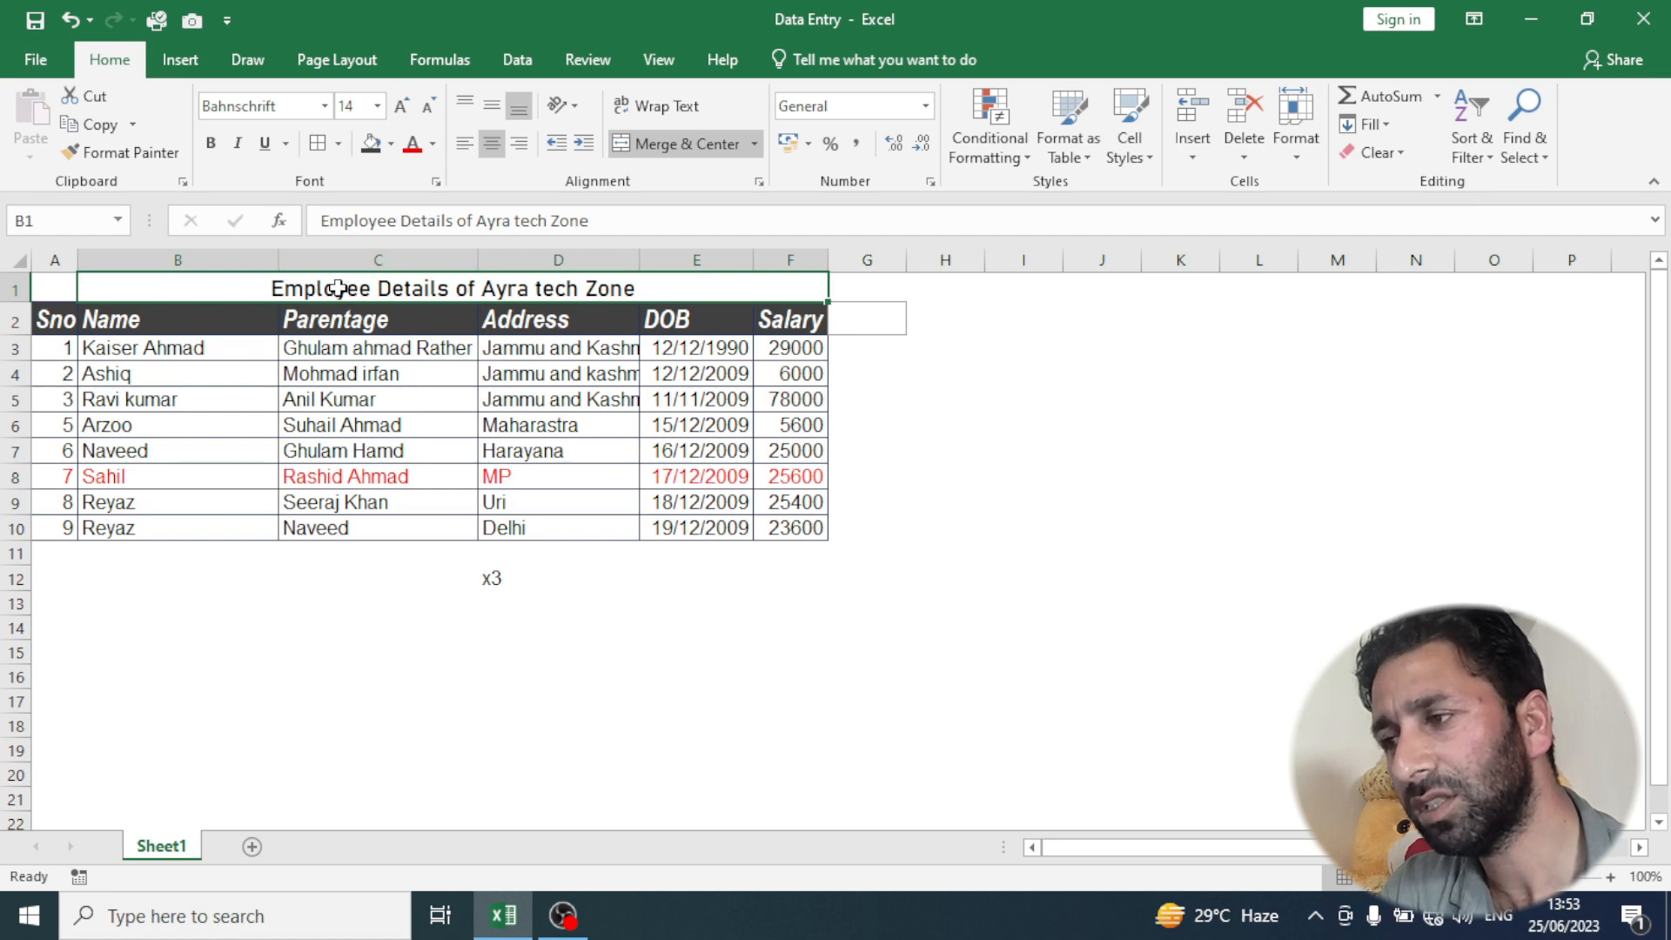
{"action": "left_click", "coordinate": [429, 706]}
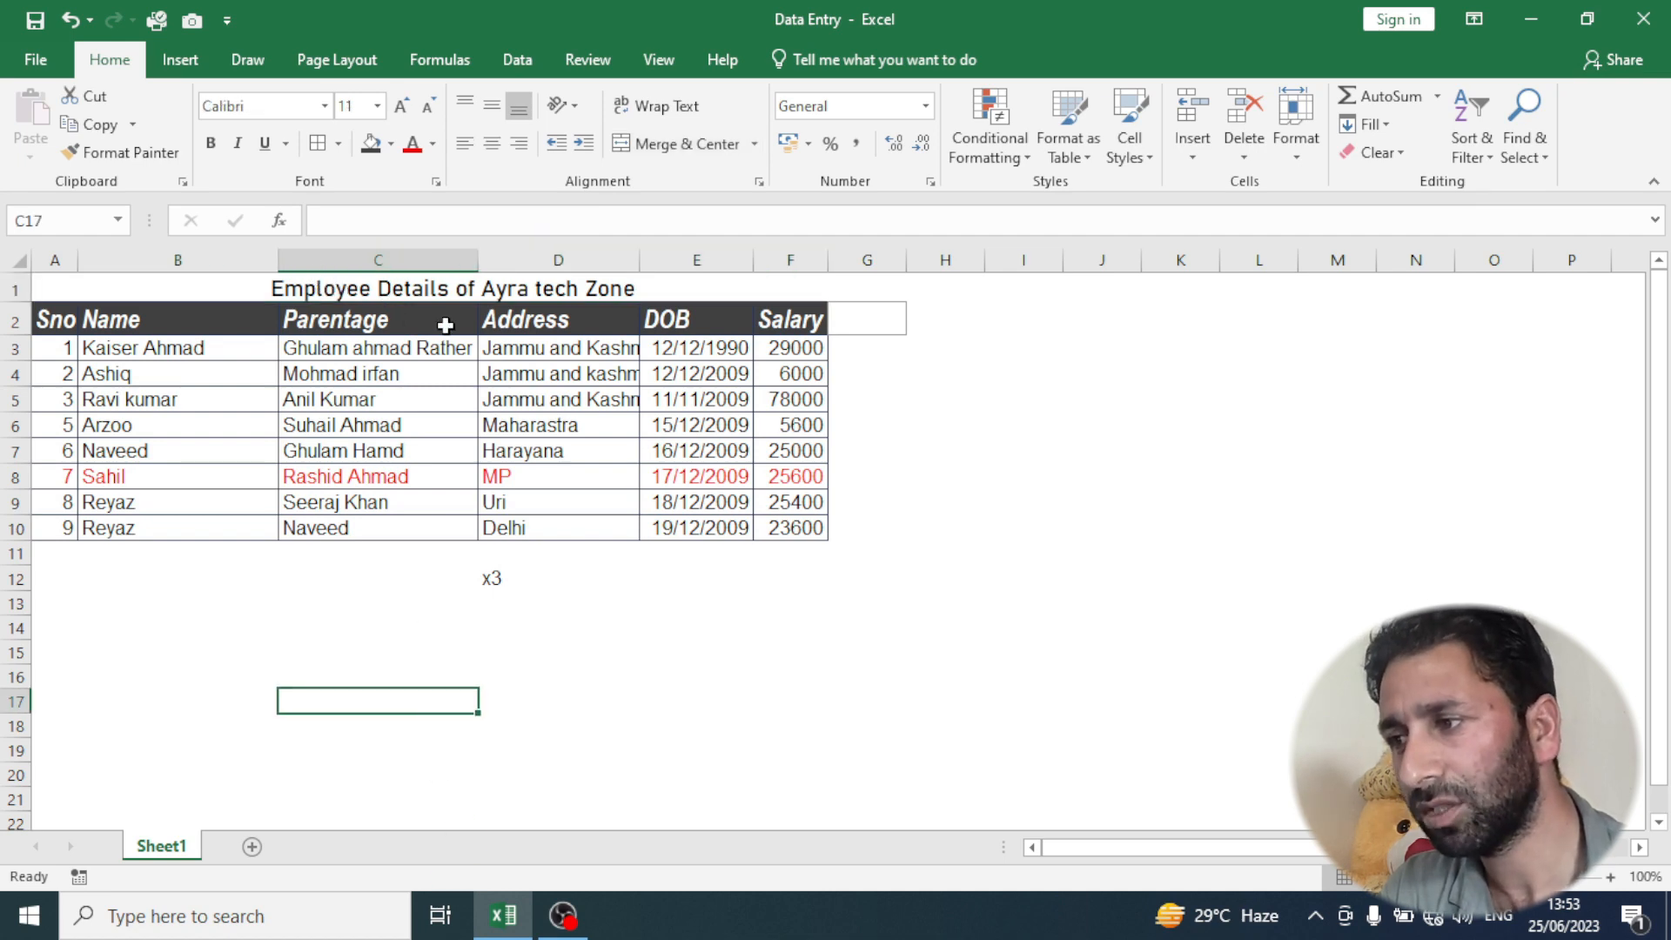
{"action": "left_click", "coordinate": [449, 282]}
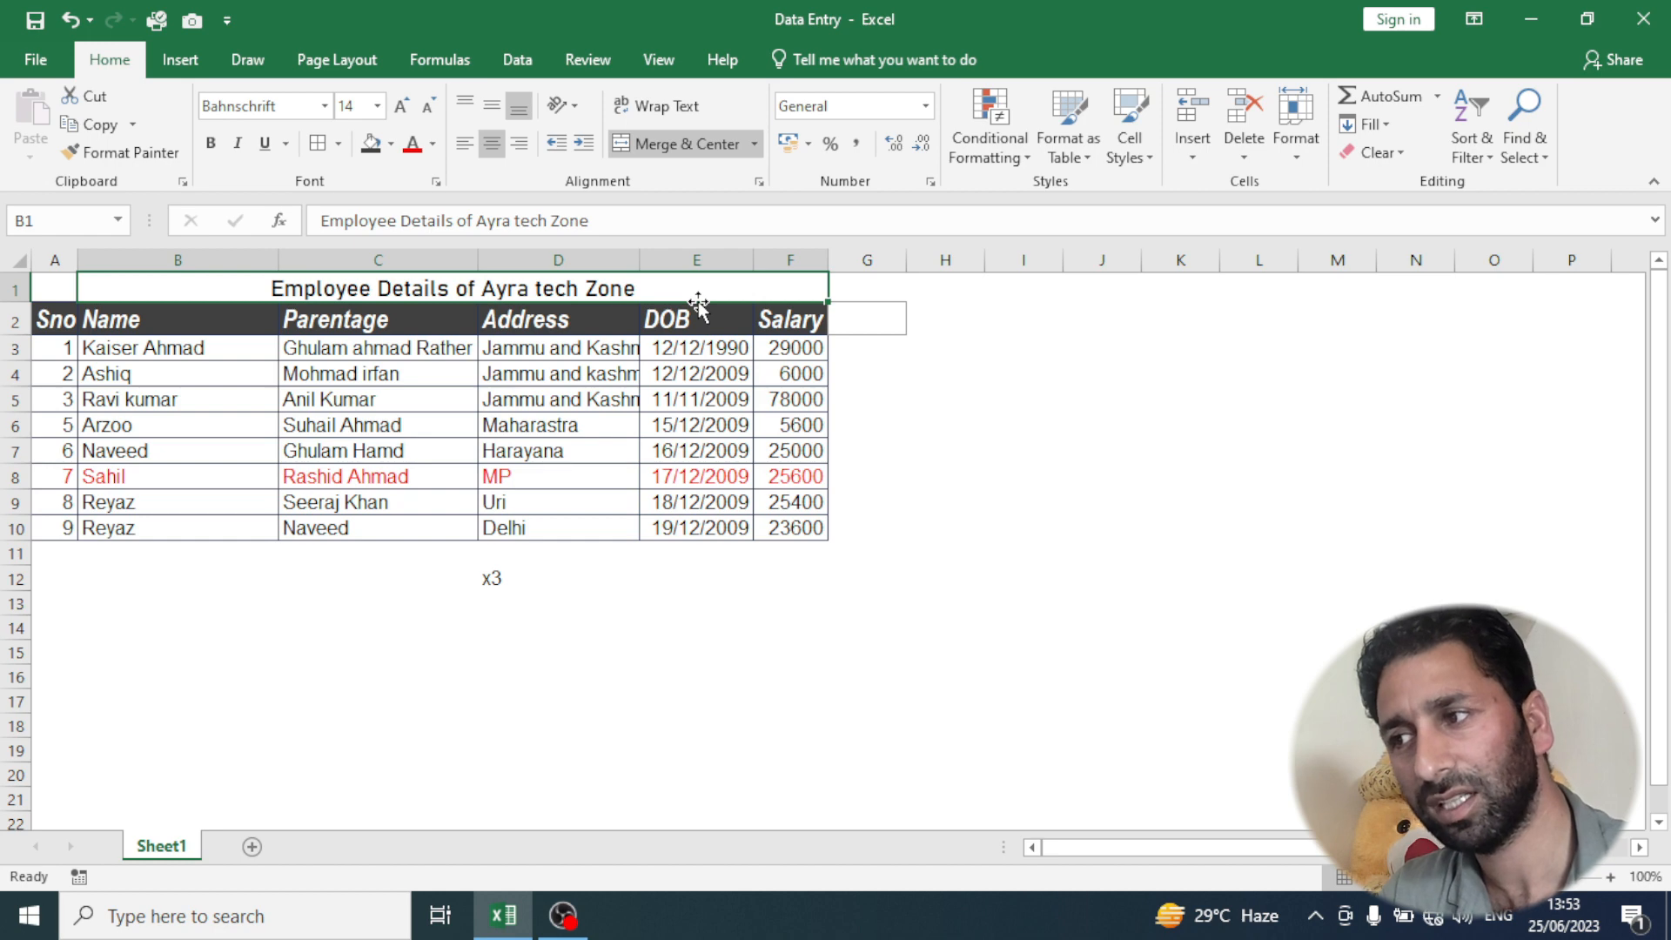
{"action": "left_click", "coordinate": [754, 145]}
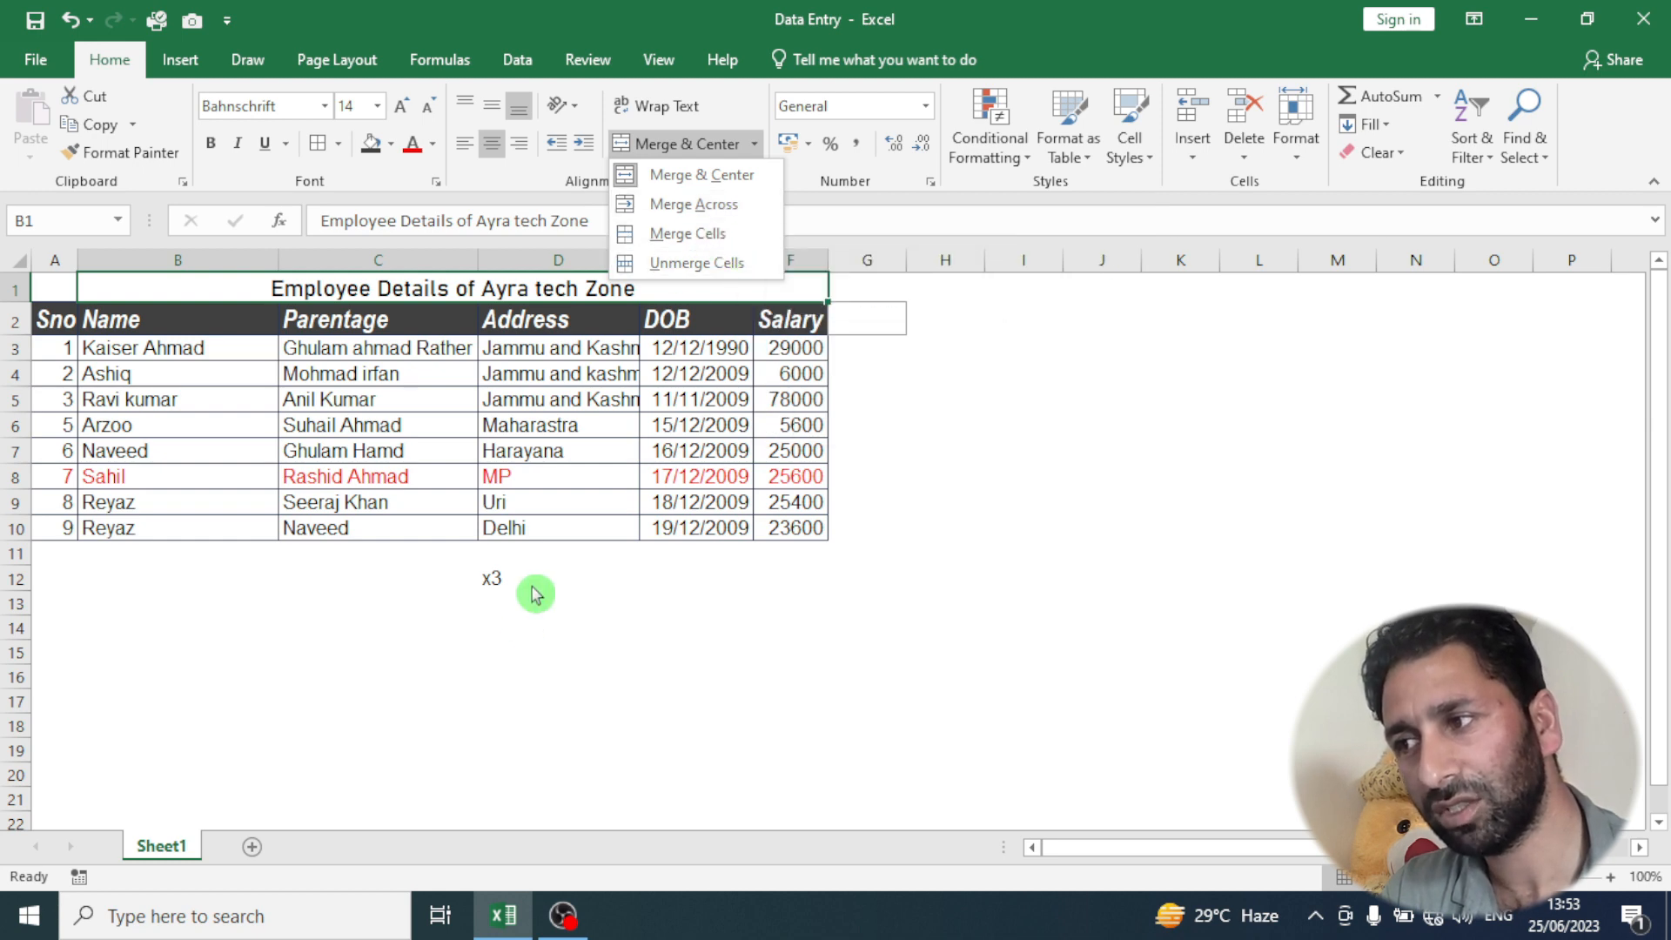
{"action": "left_click", "coordinate": [421, 685]}
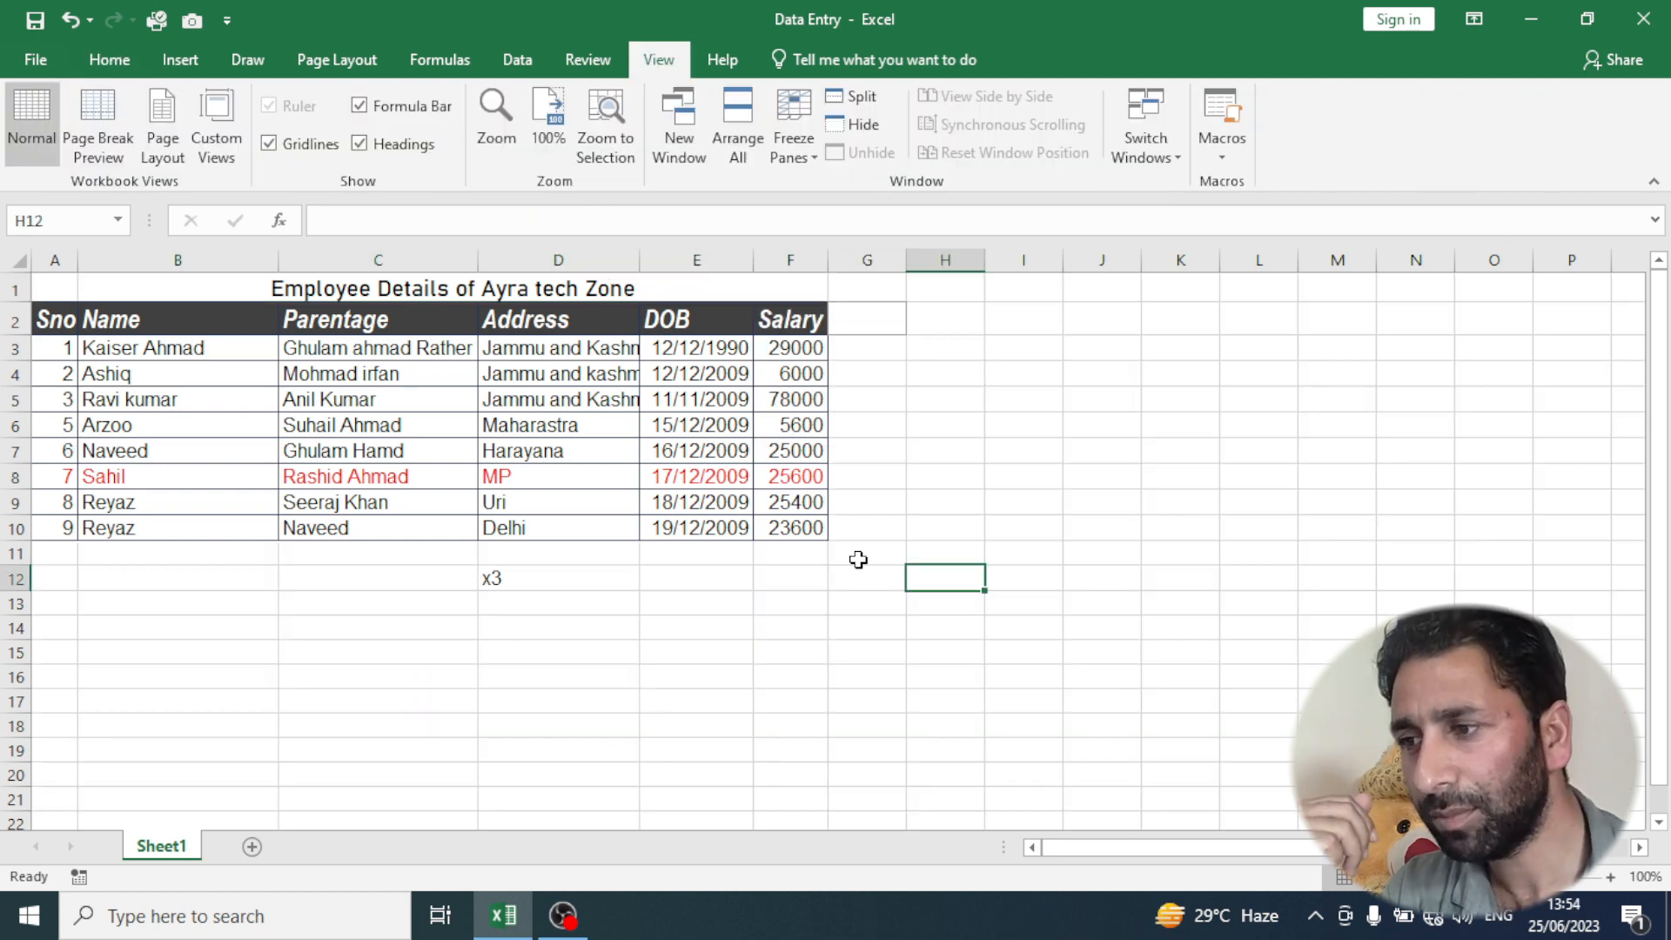
- Show the sheet's gridlines and apply Merge Across to the empty range G11:K17
{"action": "left_click_drag", "start_coordinate": [862, 557], "coordinate": [1175, 690]}
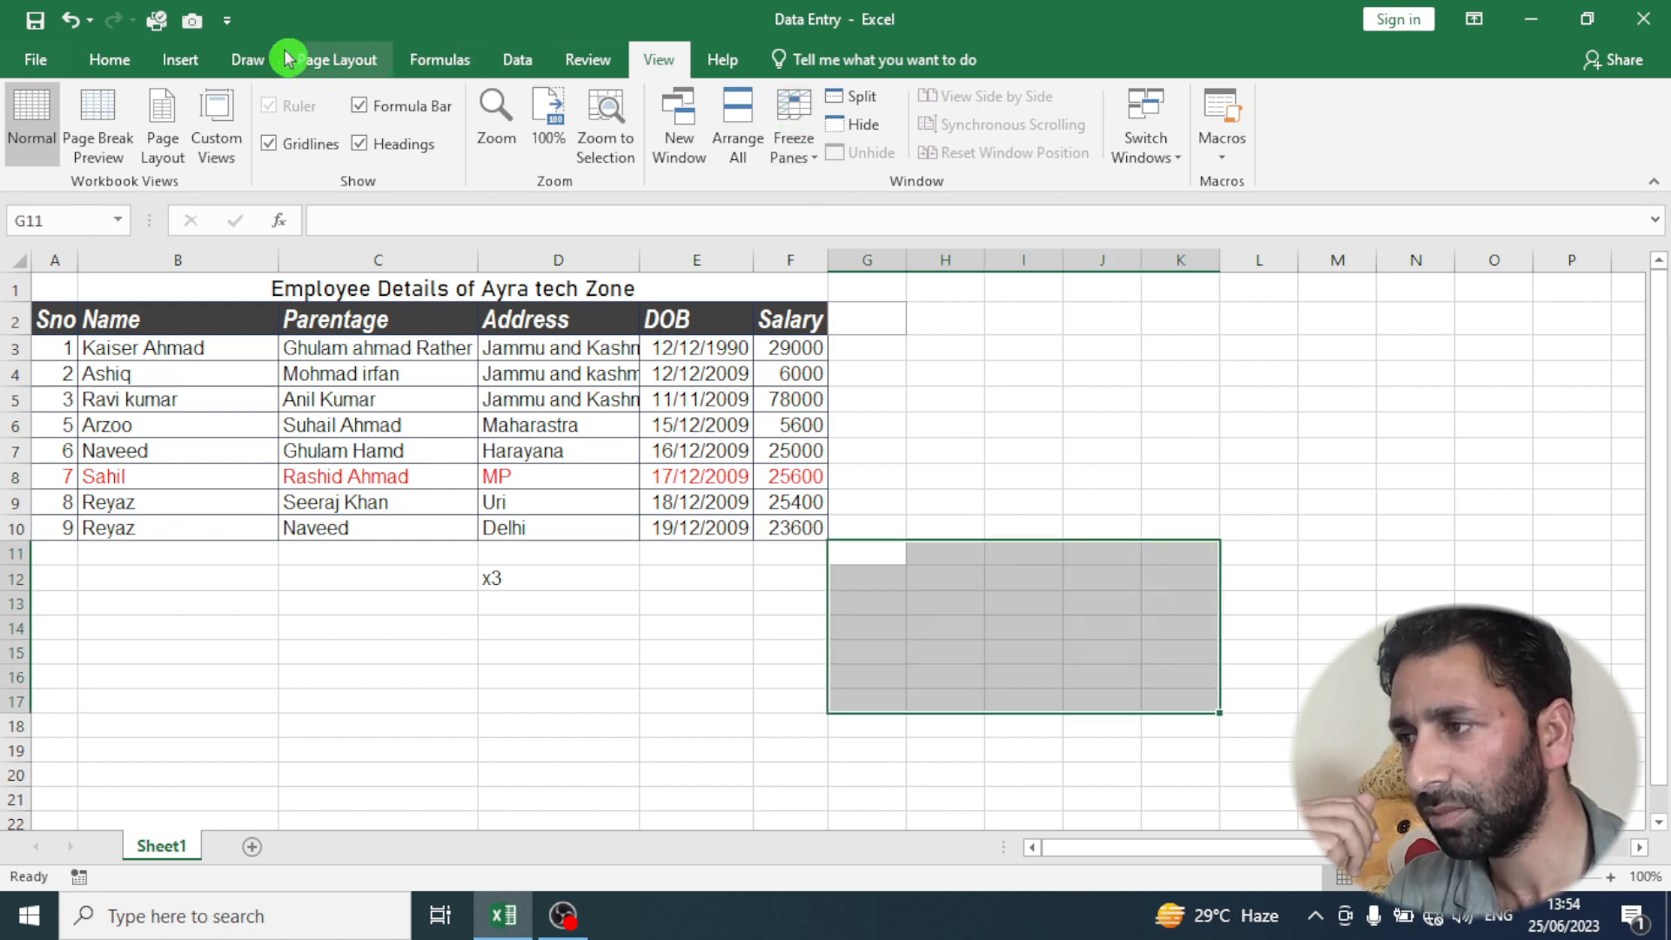
{"action": "left_click", "coordinate": [108, 59]}
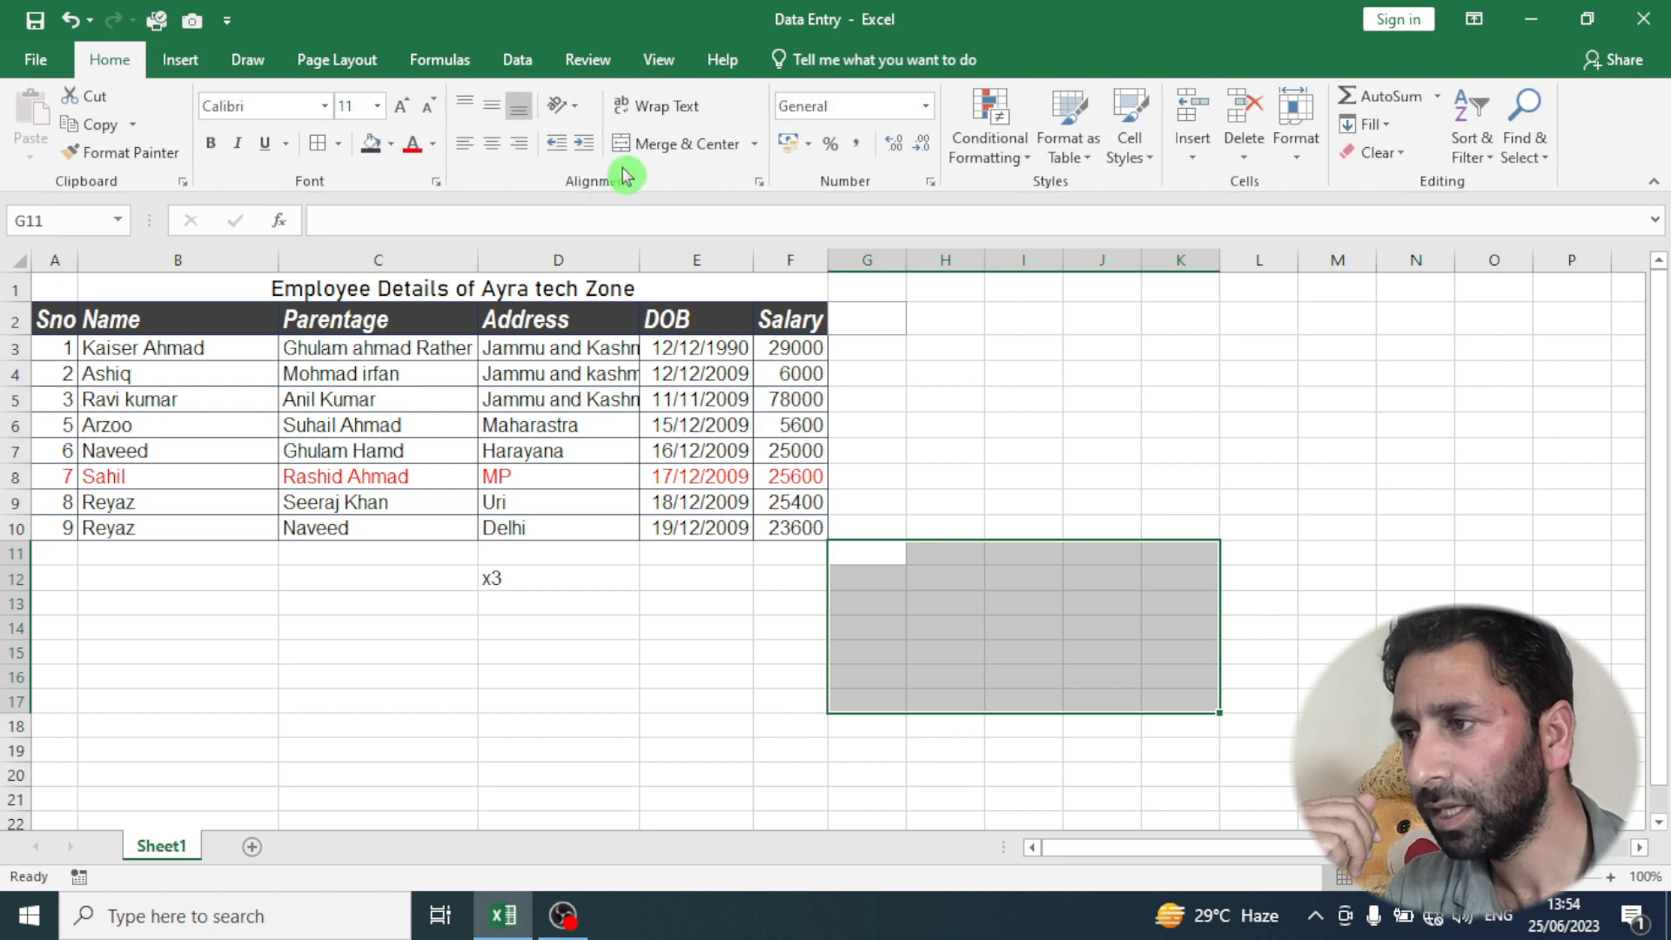
{"action": "left_click", "coordinate": [757, 150]}
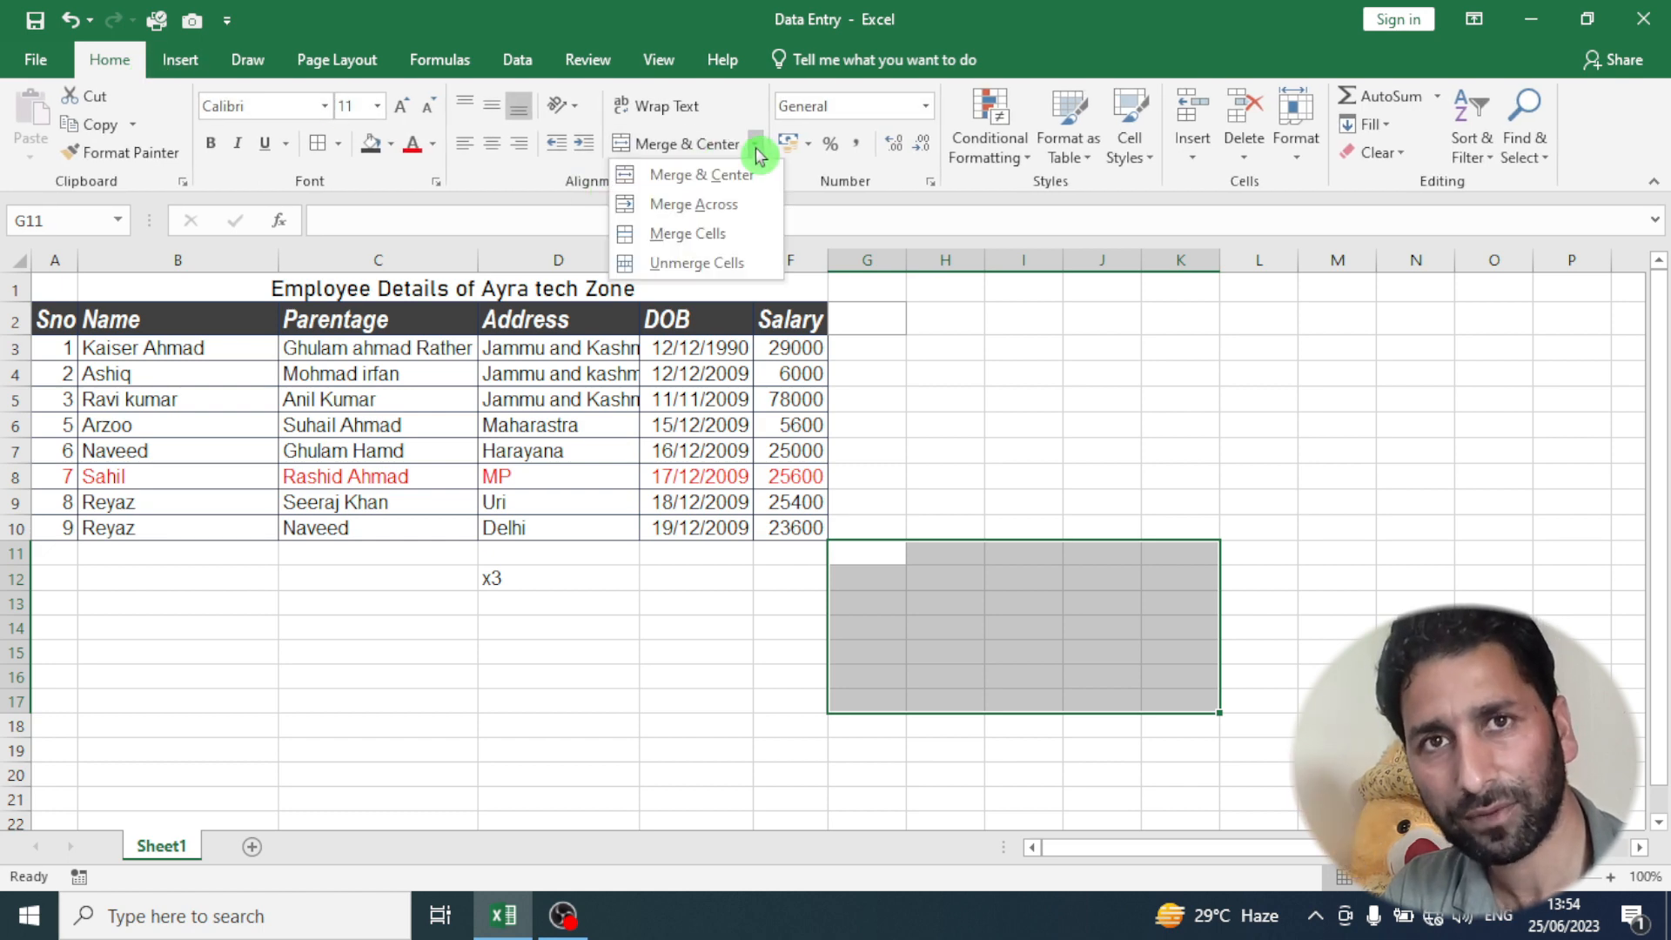
{"action": "left_click", "coordinate": [695, 206]}
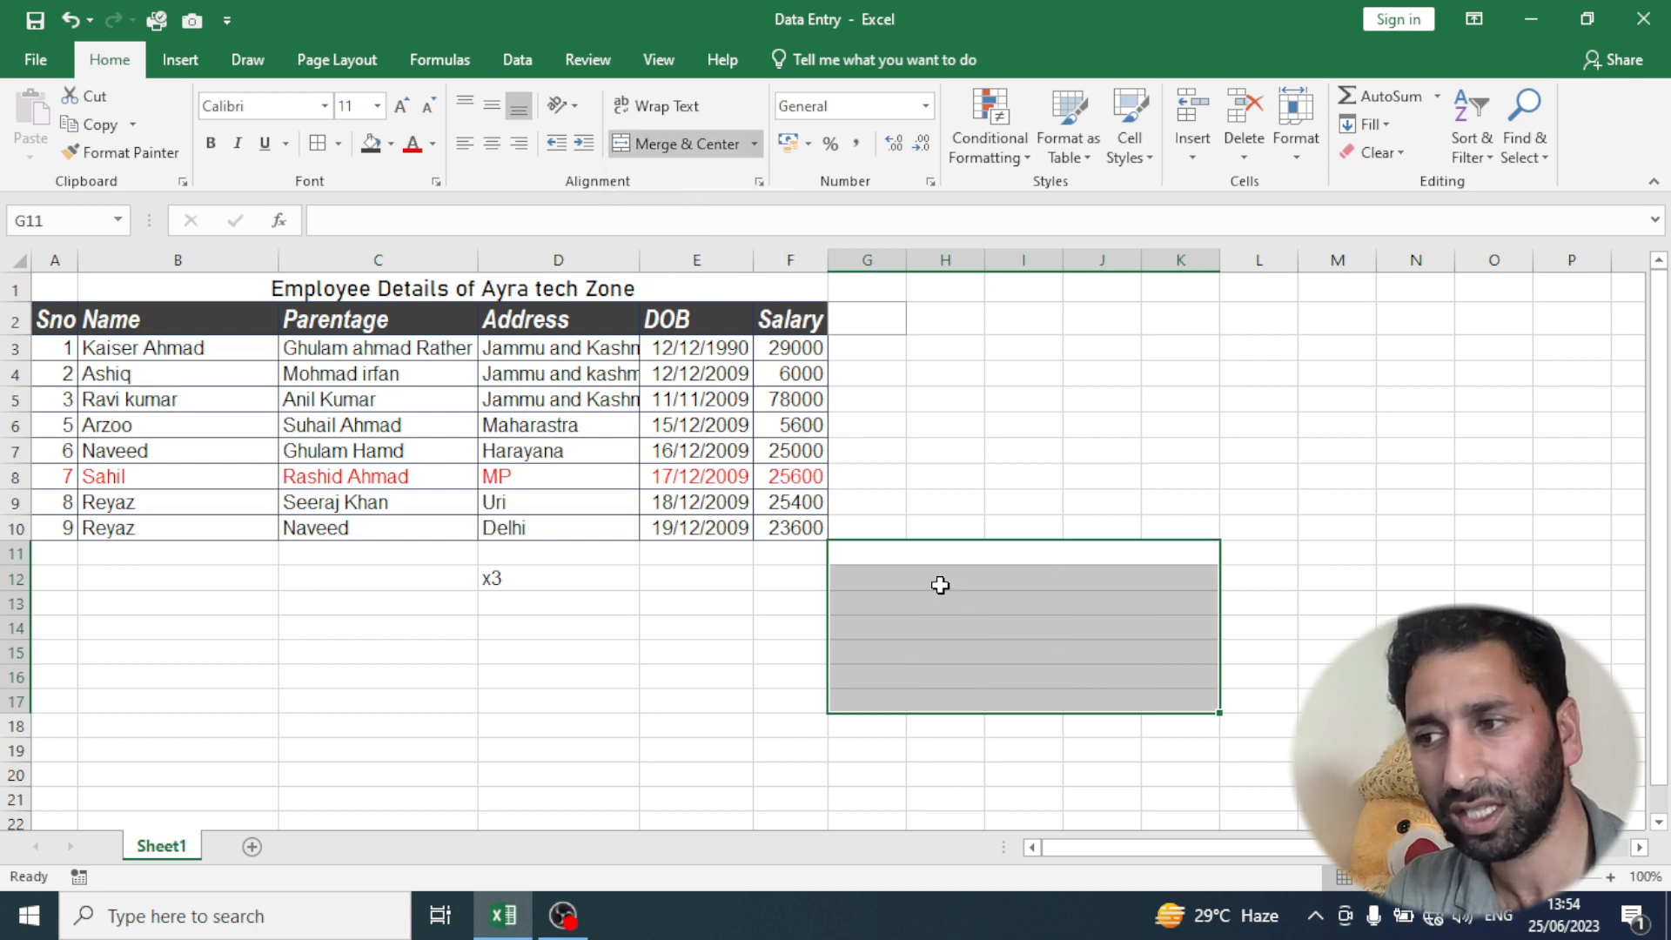
{"action": "left_click", "coordinate": [948, 557]}
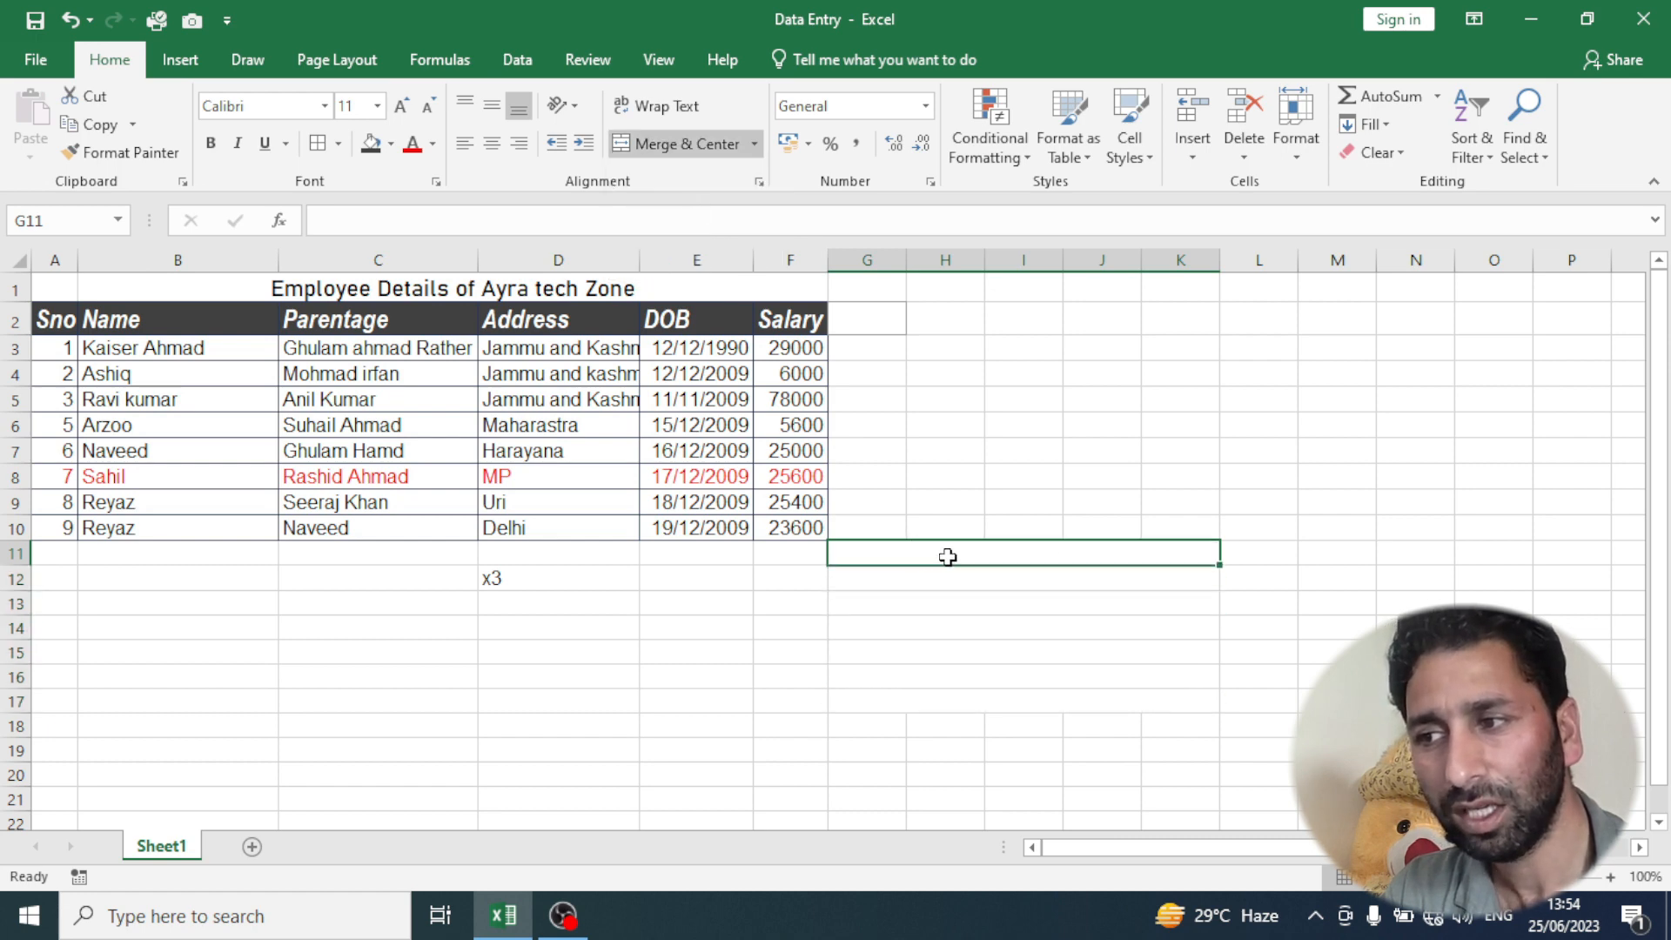
{"action": "left_click", "coordinate": [883, 583]}
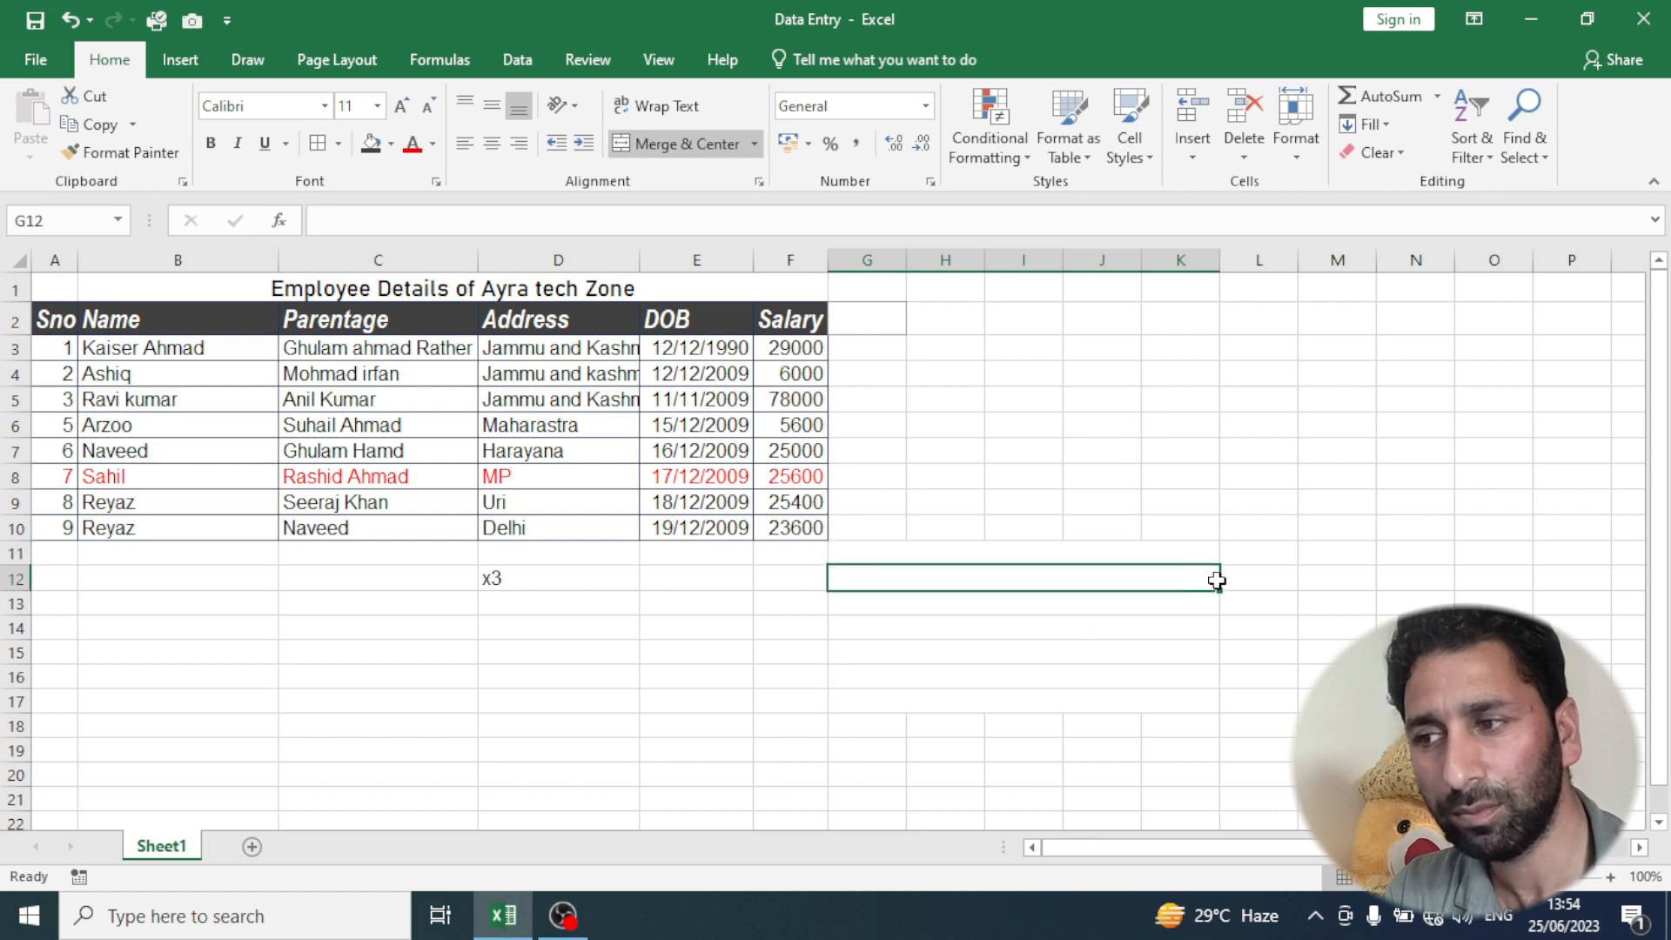
- Merge and center the range G11:K17 into a single cell and enter the sample text "dfdfdfdfd" in it
{"action": "left_click_drag", "start_coordinate": [845, 611], "coordinate": [1088, 690]}
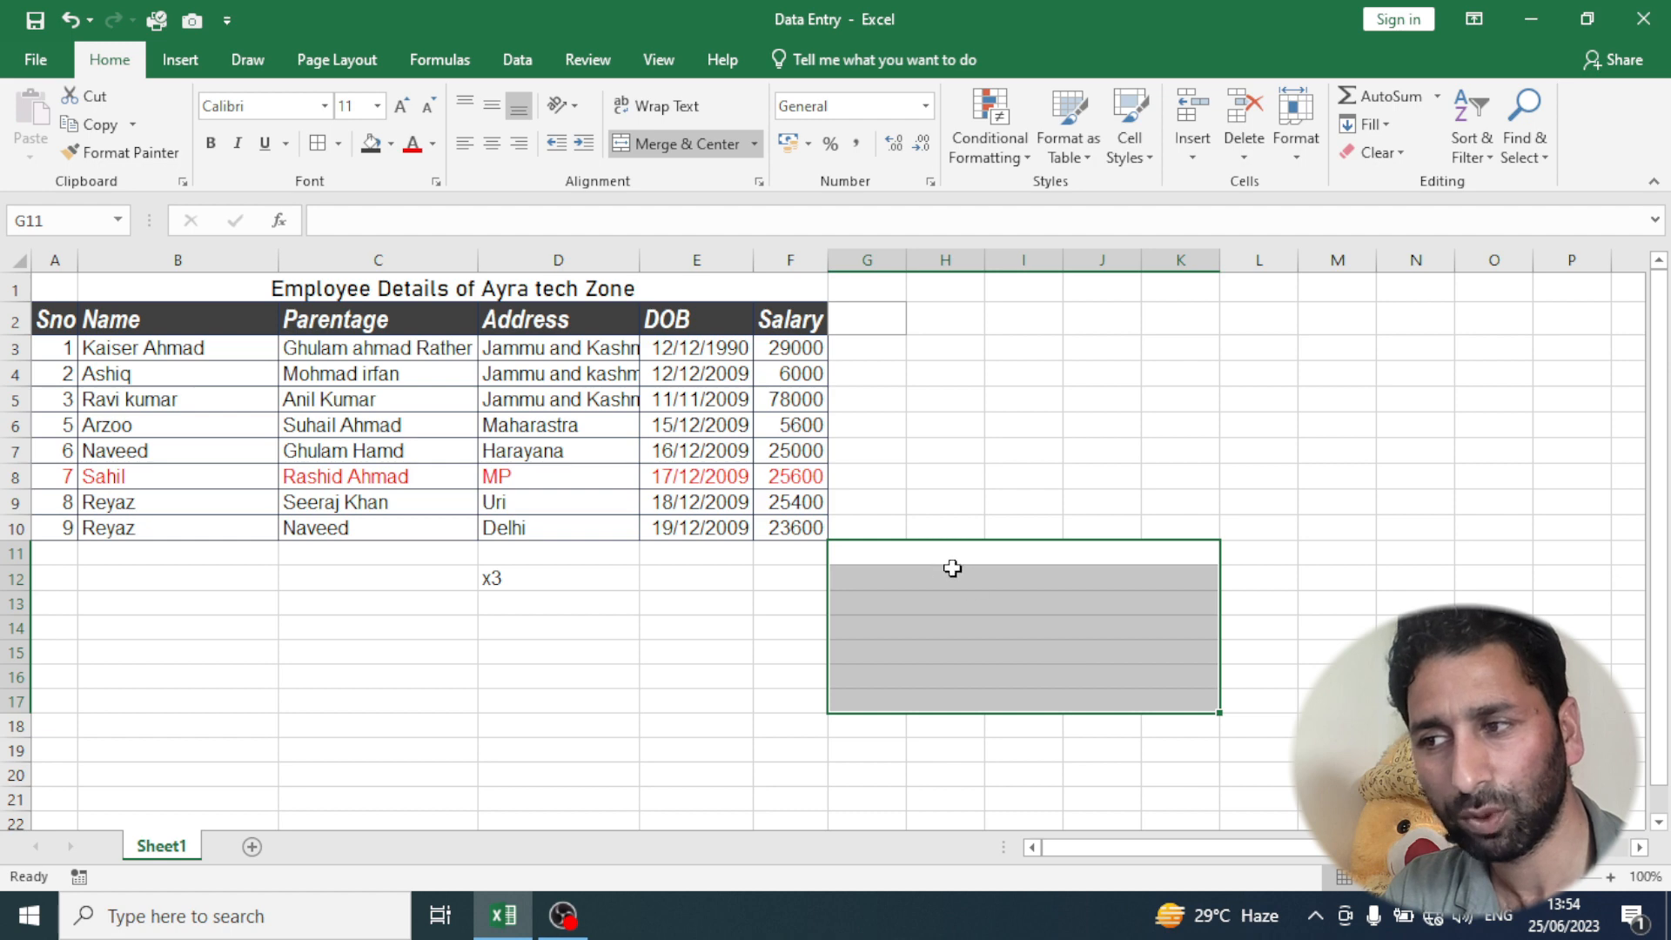
{"action": "left_click", "coordinate": [755, 145]}
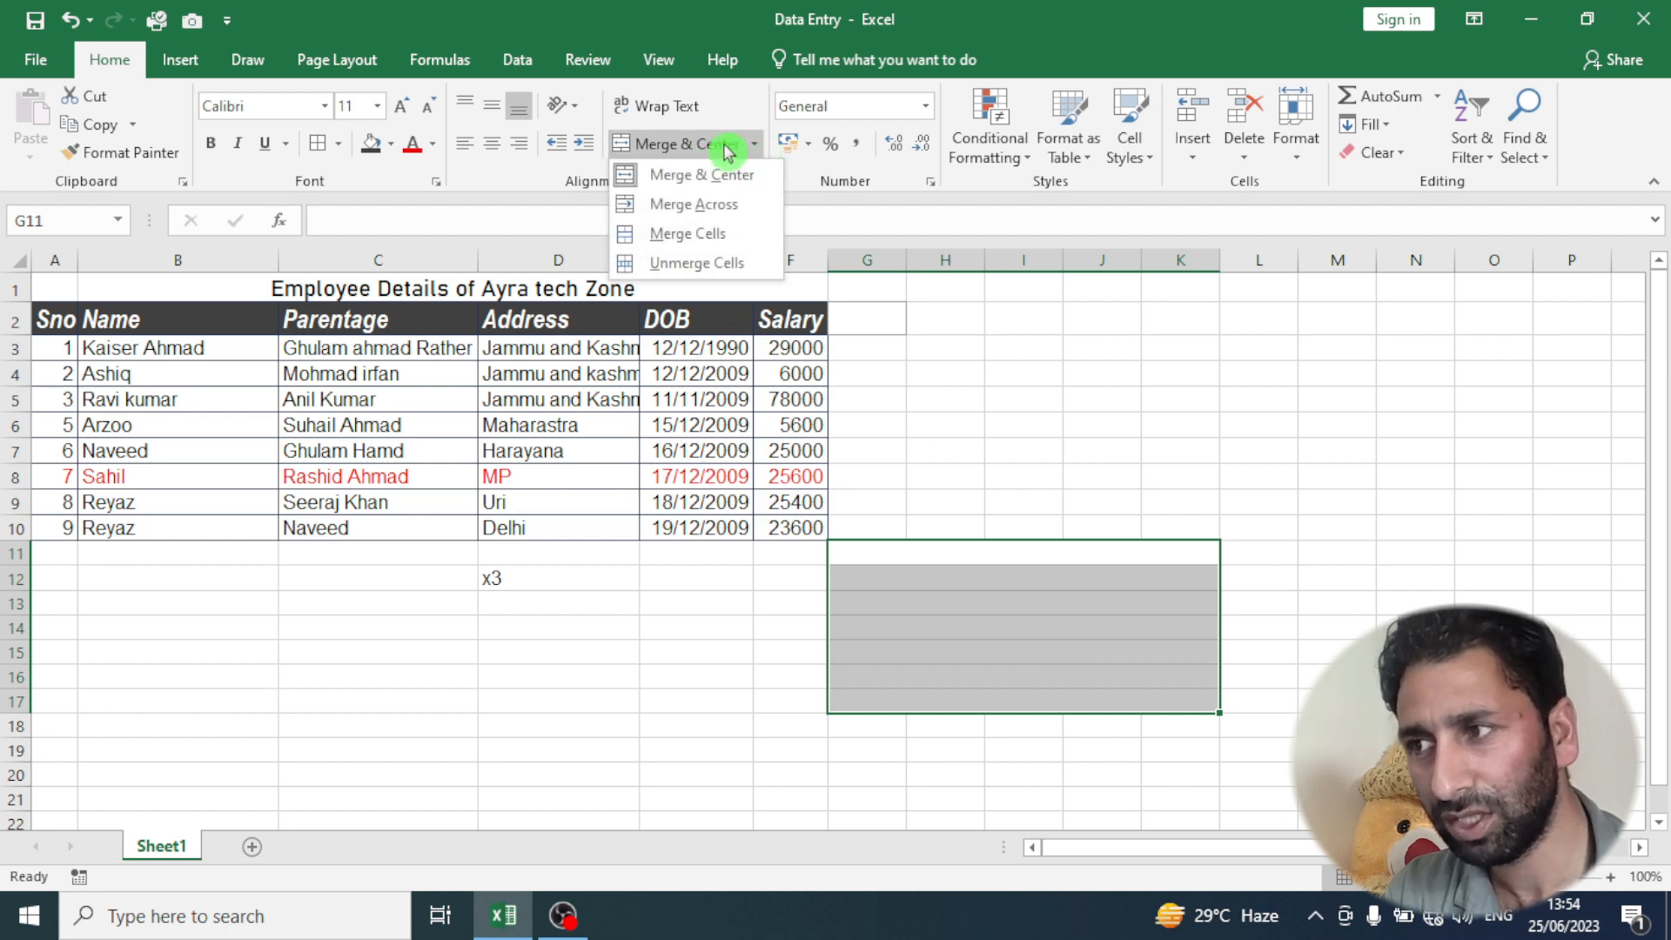
{"action": "left_click", "coordinate": [719, 147]}
{"action": "left_click", "coordinate": [705, 150]}
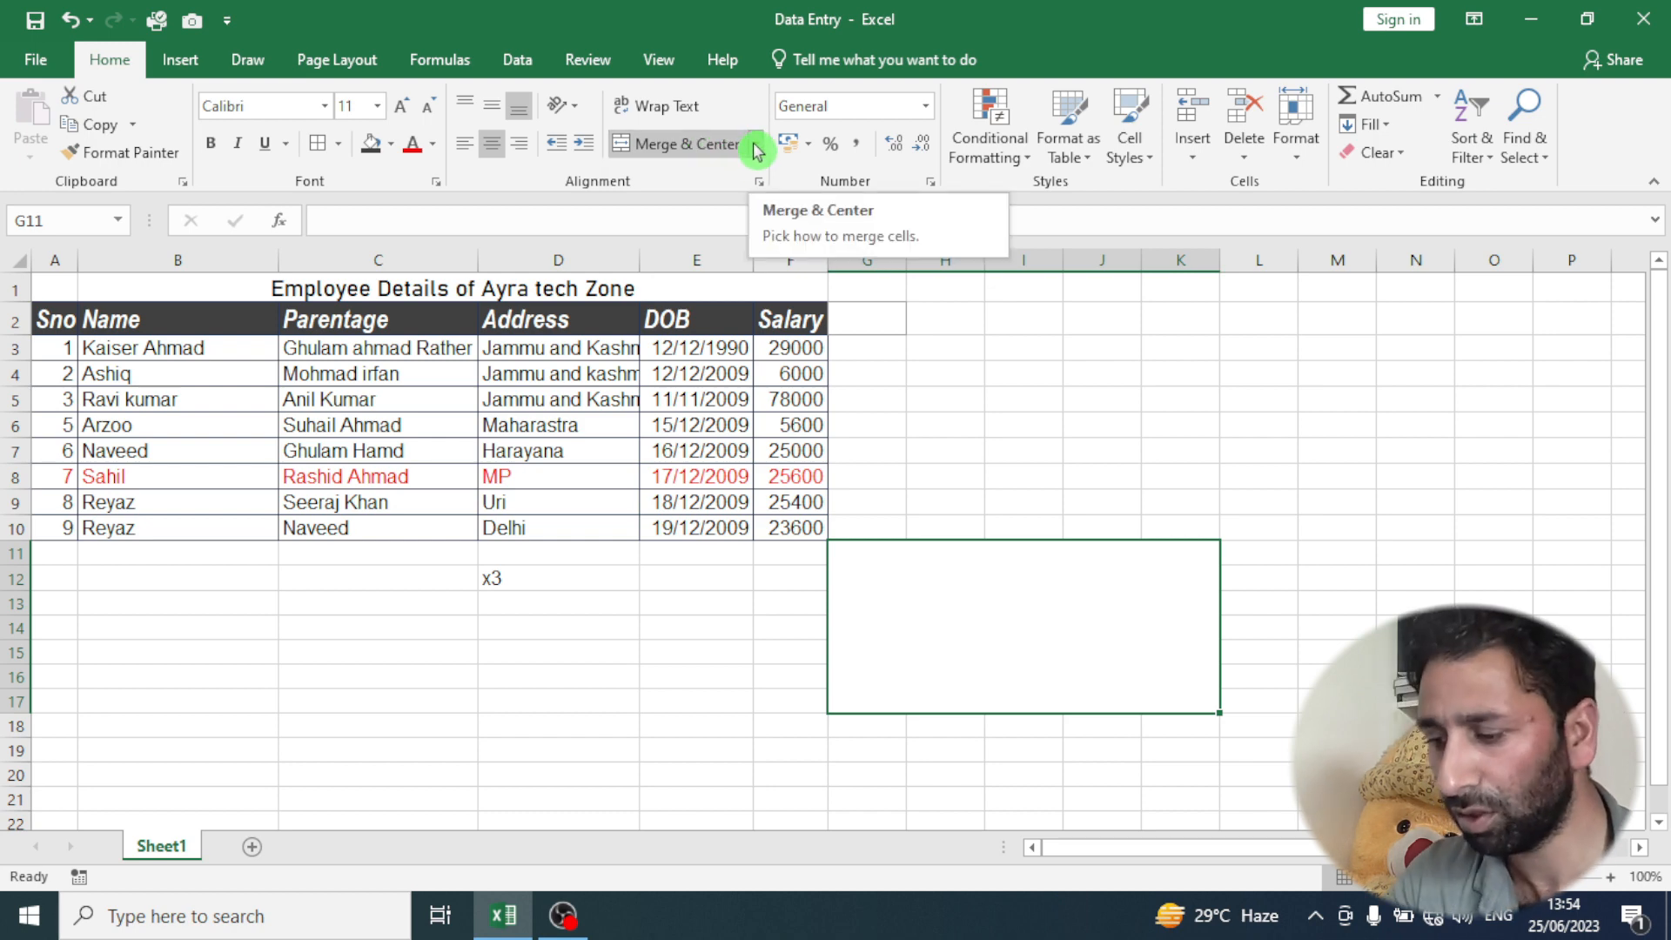
{"action": "type", "text": "dfdfdfdfd"}
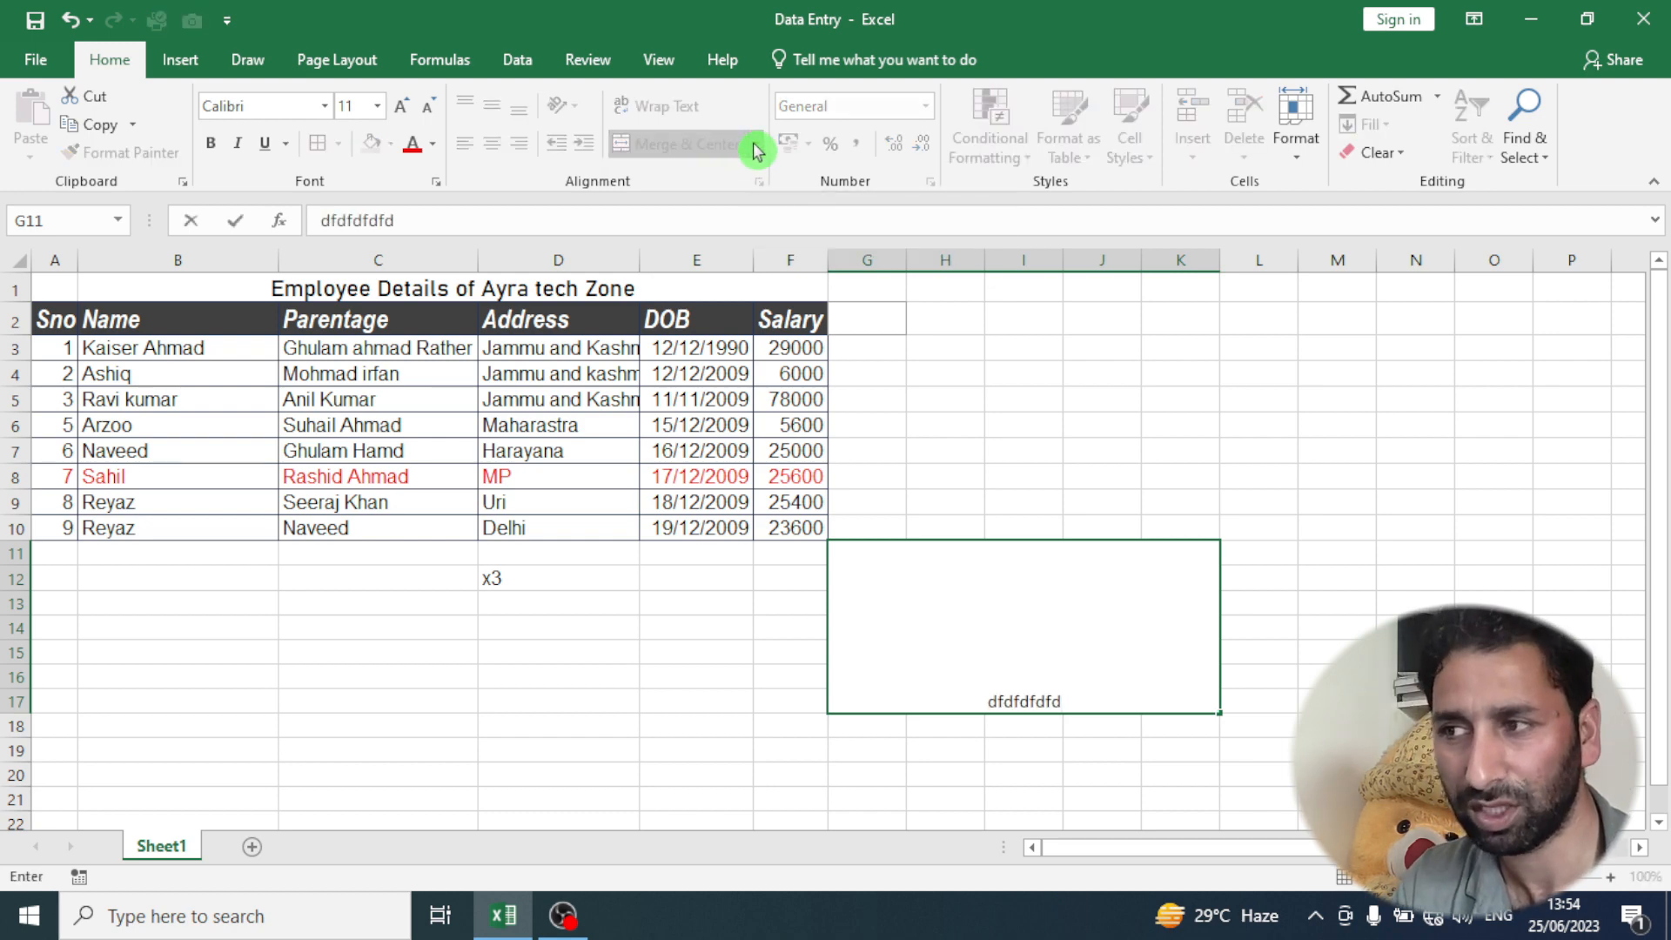
{"action": "left_click", "coordinate": [918, 740]}
{"action": "left_click", "coordinate": [948, 673]}
- Change the G11:K17 block to Merge Across, followed by Merge Cells to compare both merge options
{"action": "left_click", "coordinate": [754, 146]}
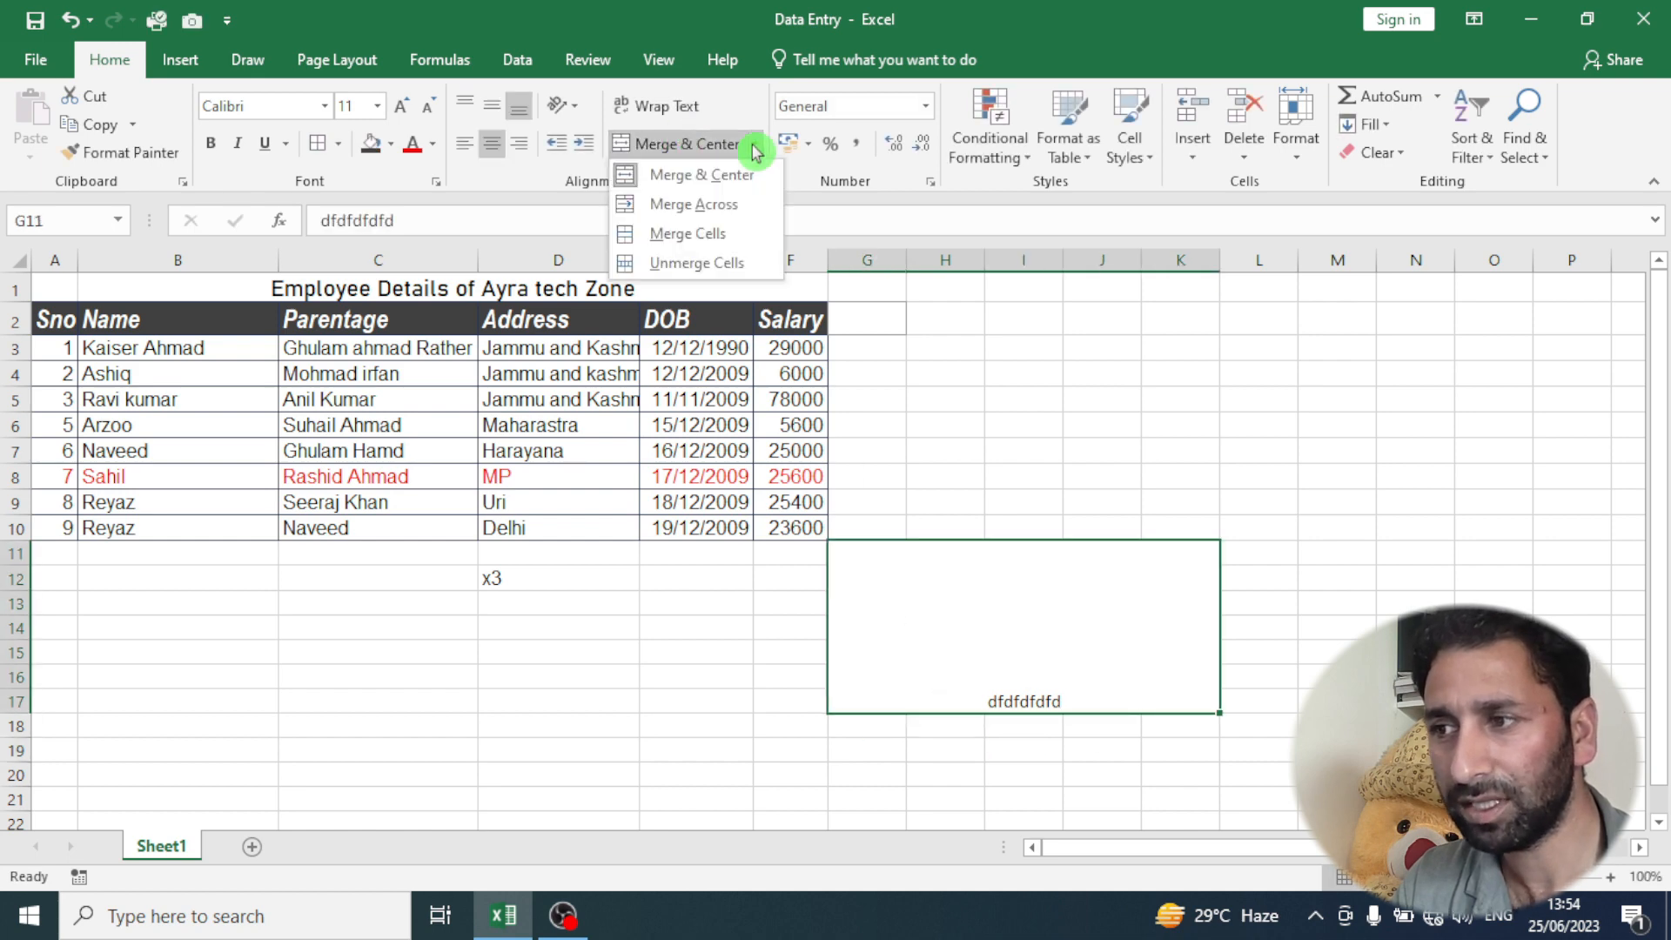
{"action": "left_click", "coordinate": [743, 204]}
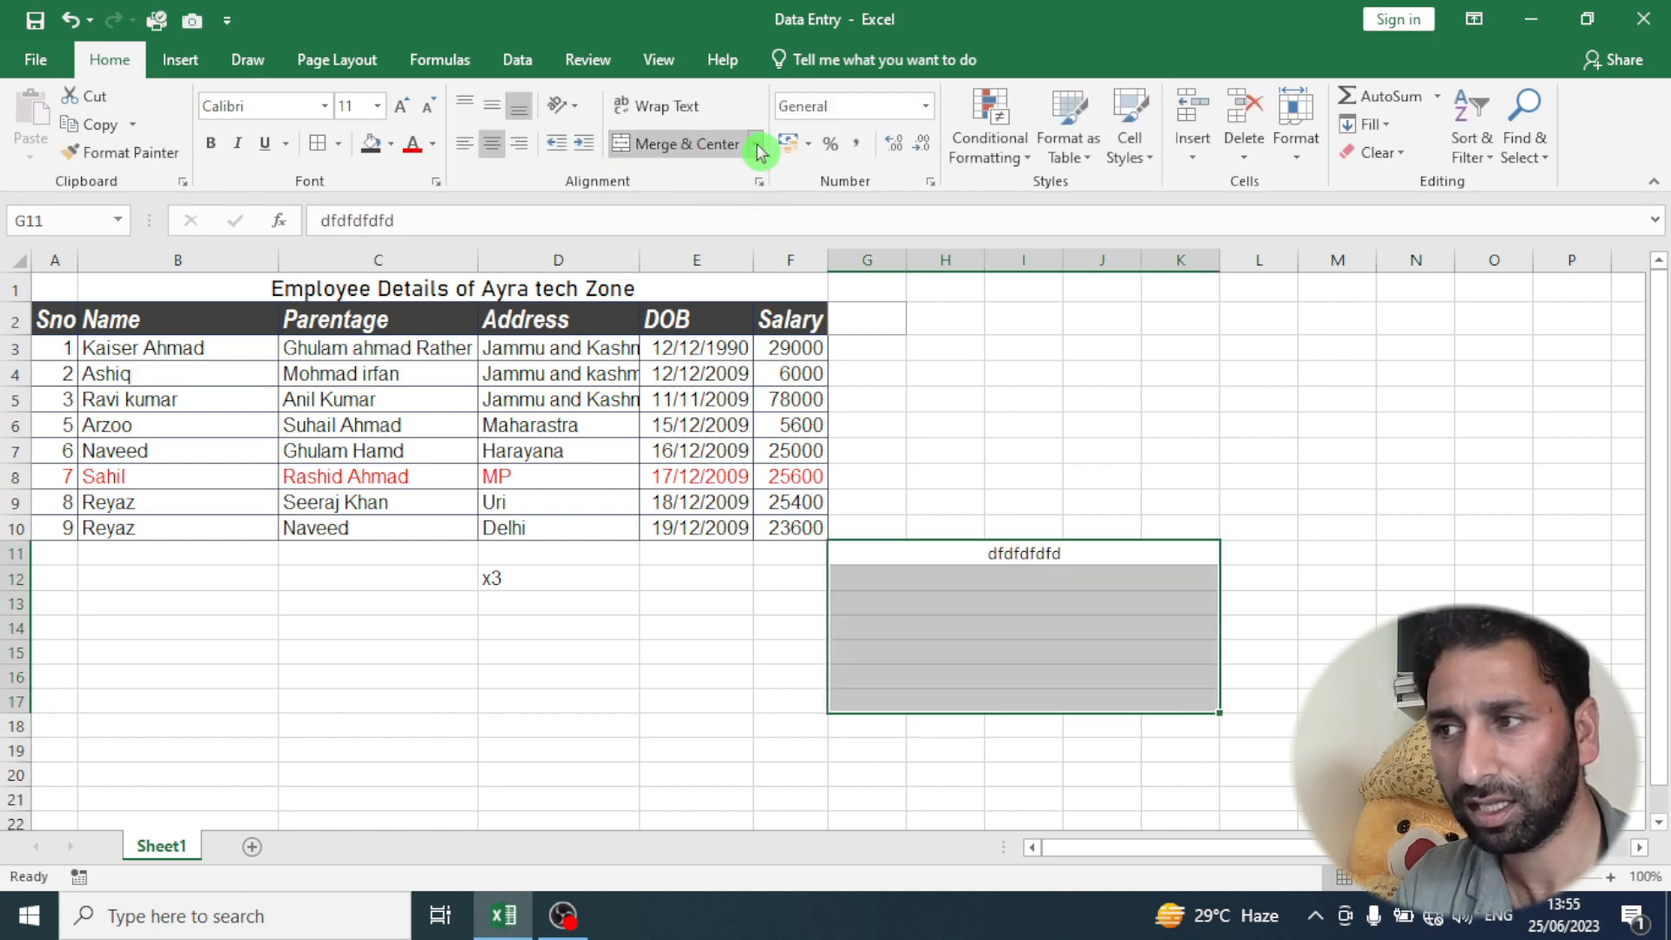
{"action": "left_click", "coordinate": [755, 144]}
{"action": "left_click", "coordinate": [725, 238]}
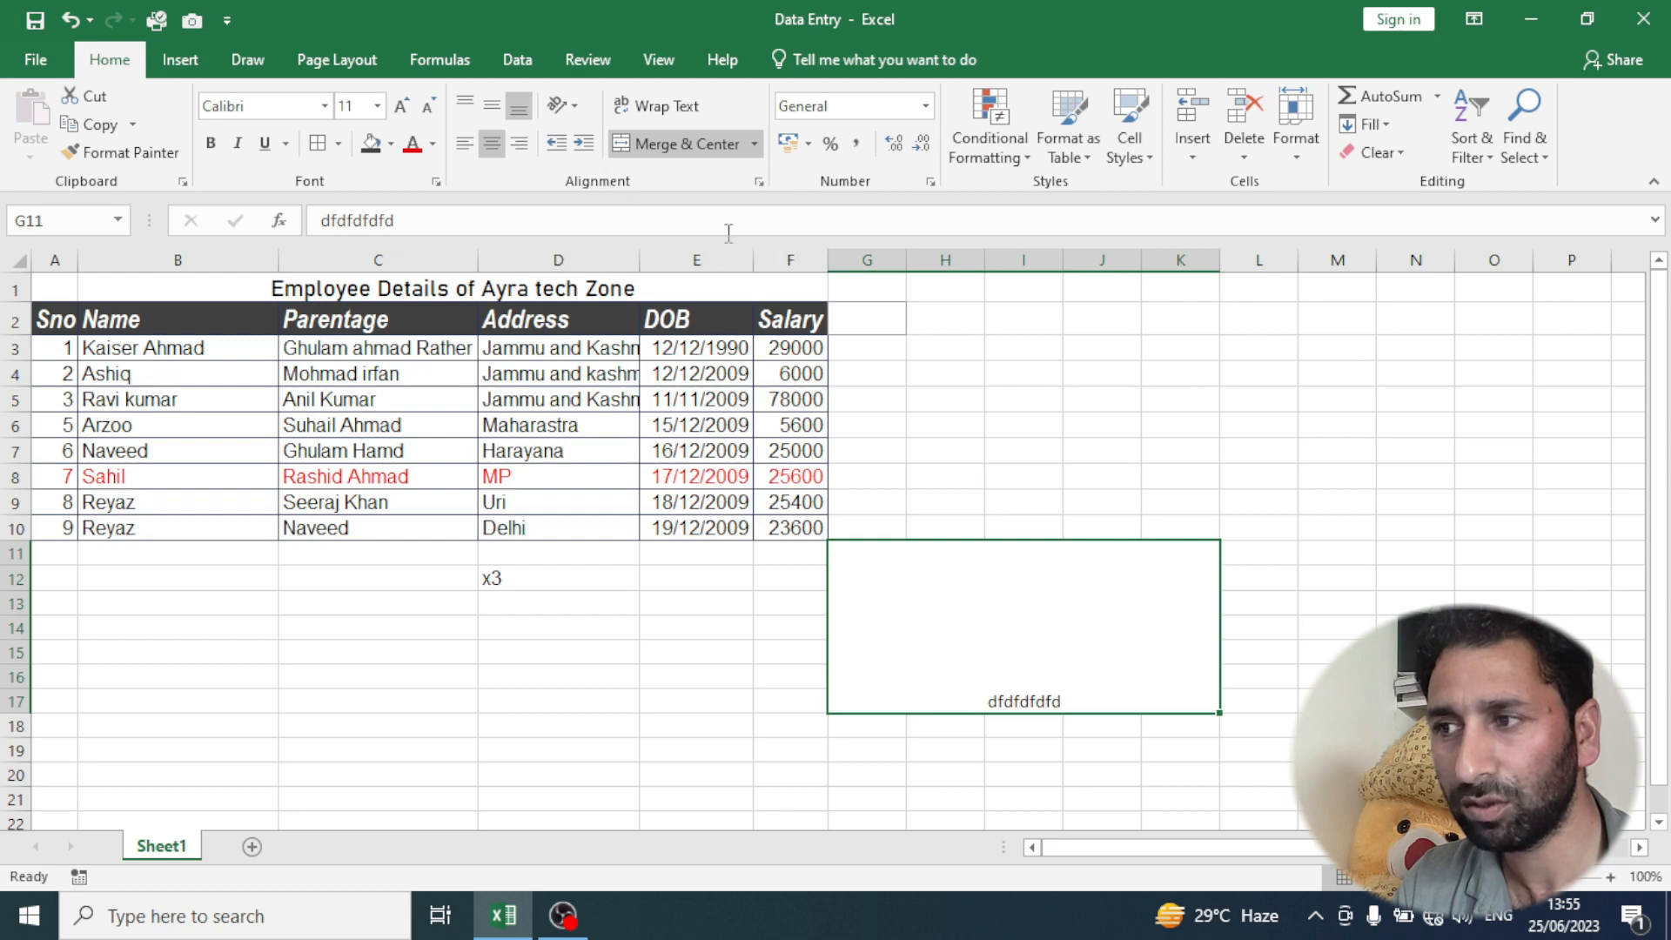
- Unmerge the cells in G11:K17 and delete the sample text from G11
{"action": "left_click", "coordinate": [754, 144]}
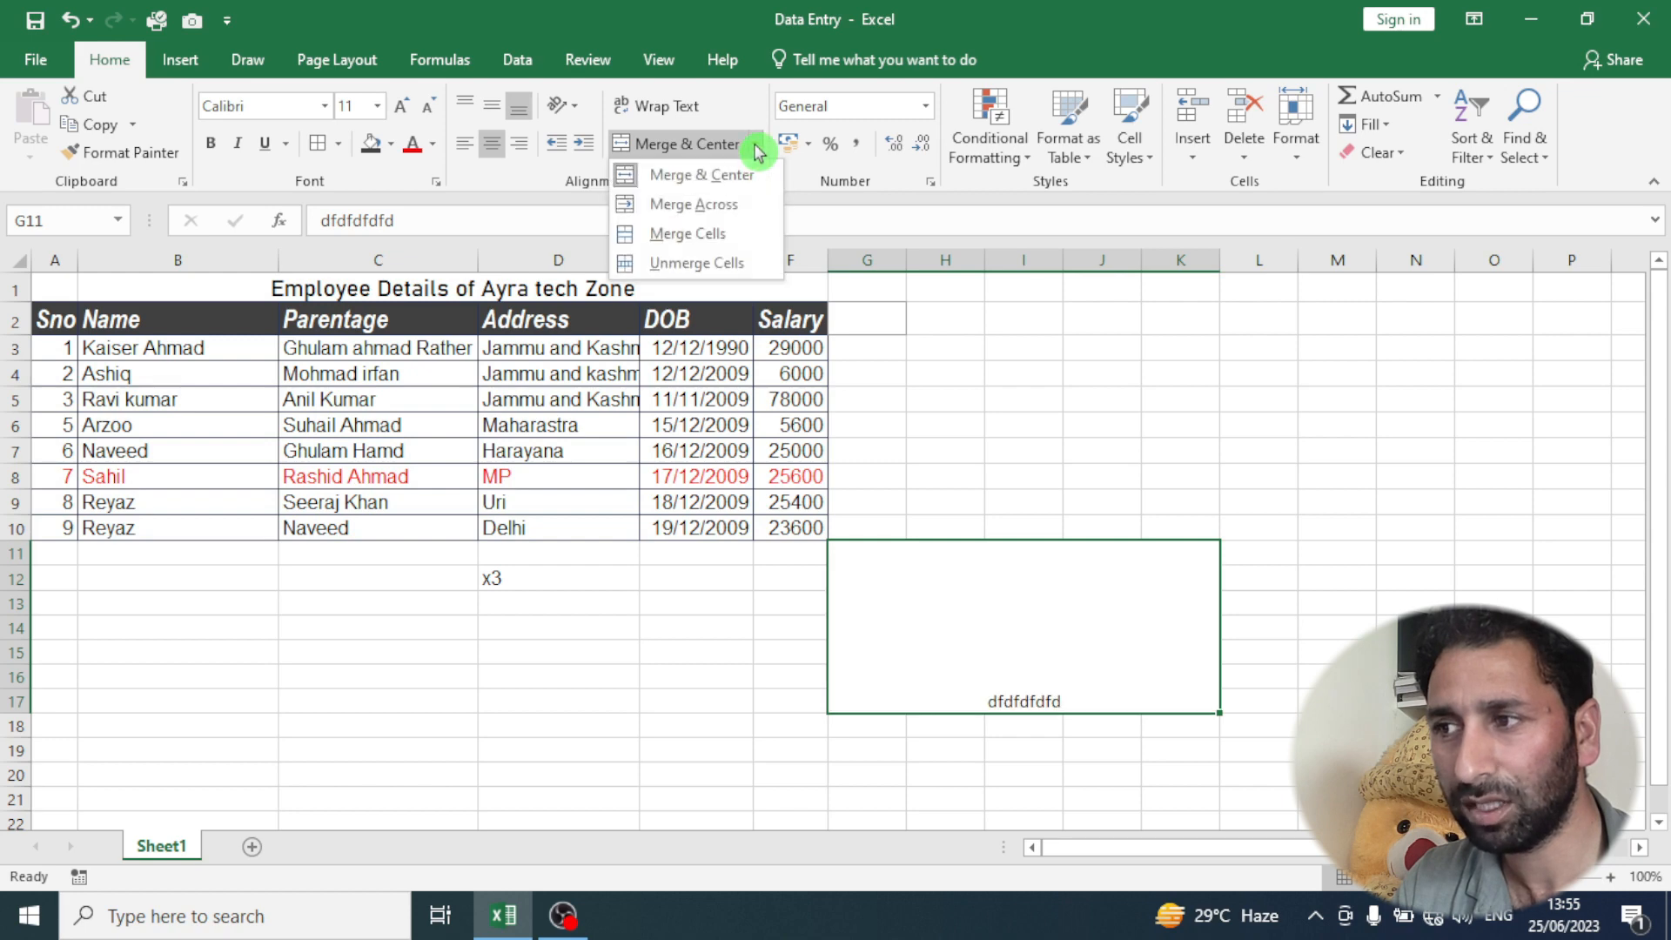
{"action": "left_click", "coordinate": [721, 264]}
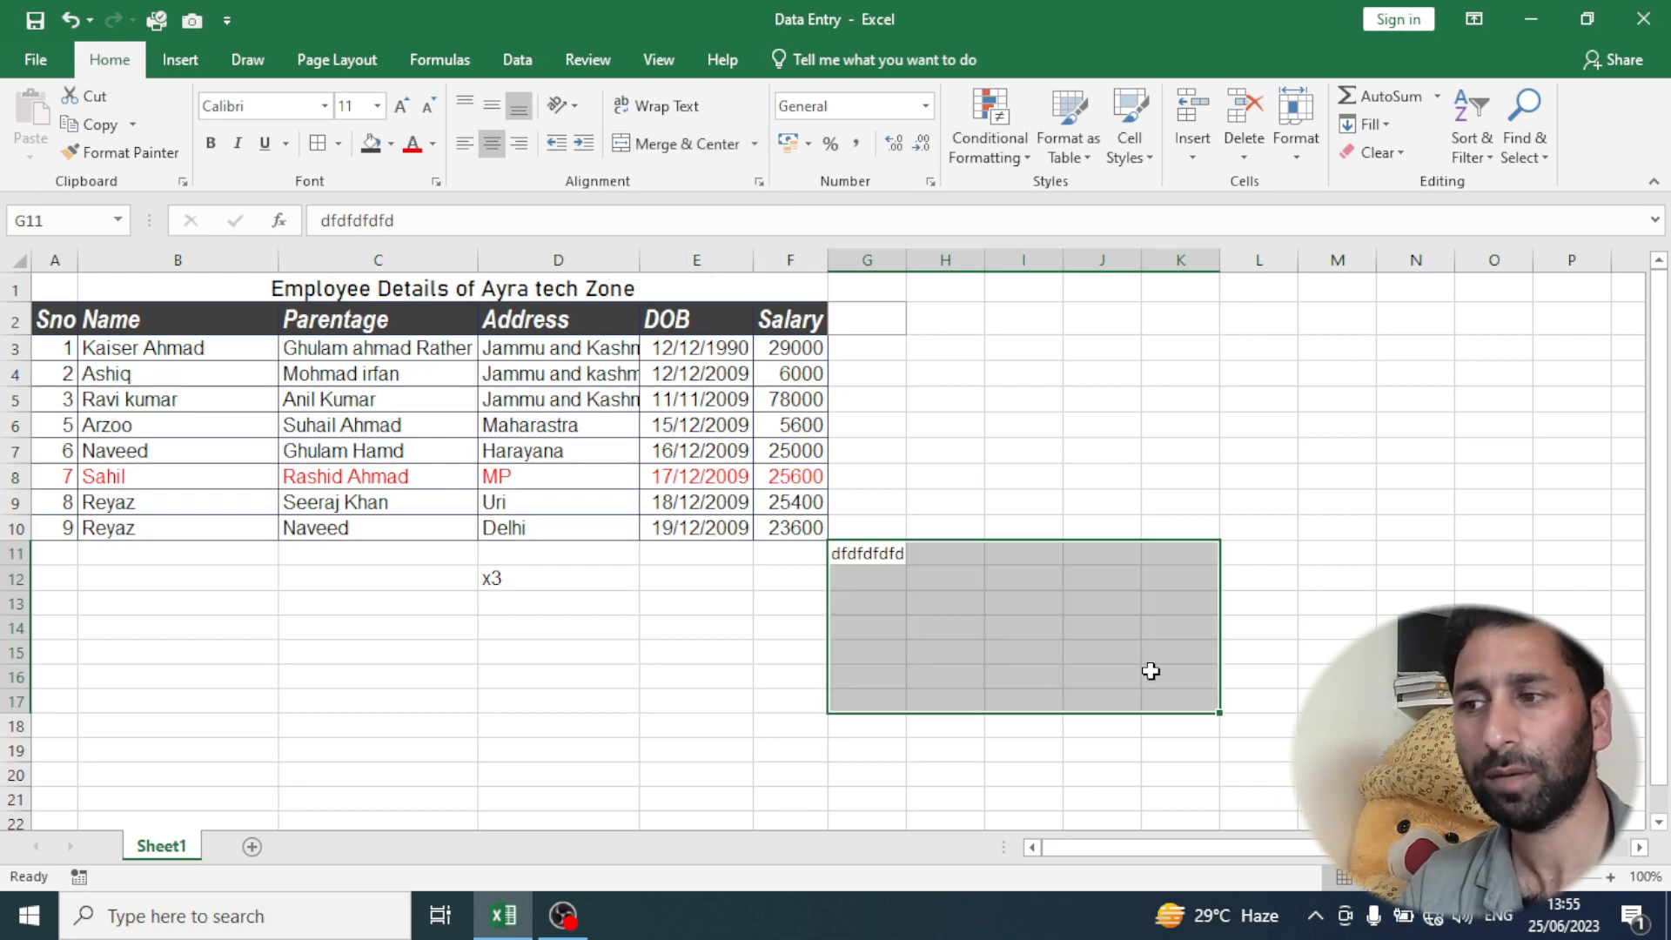
{"action": "left_click", "coordinate": [880, 620]}
{"action": "left_click", "coordinate": [887, 554]}
{"action": "key", "text": "Delete"}
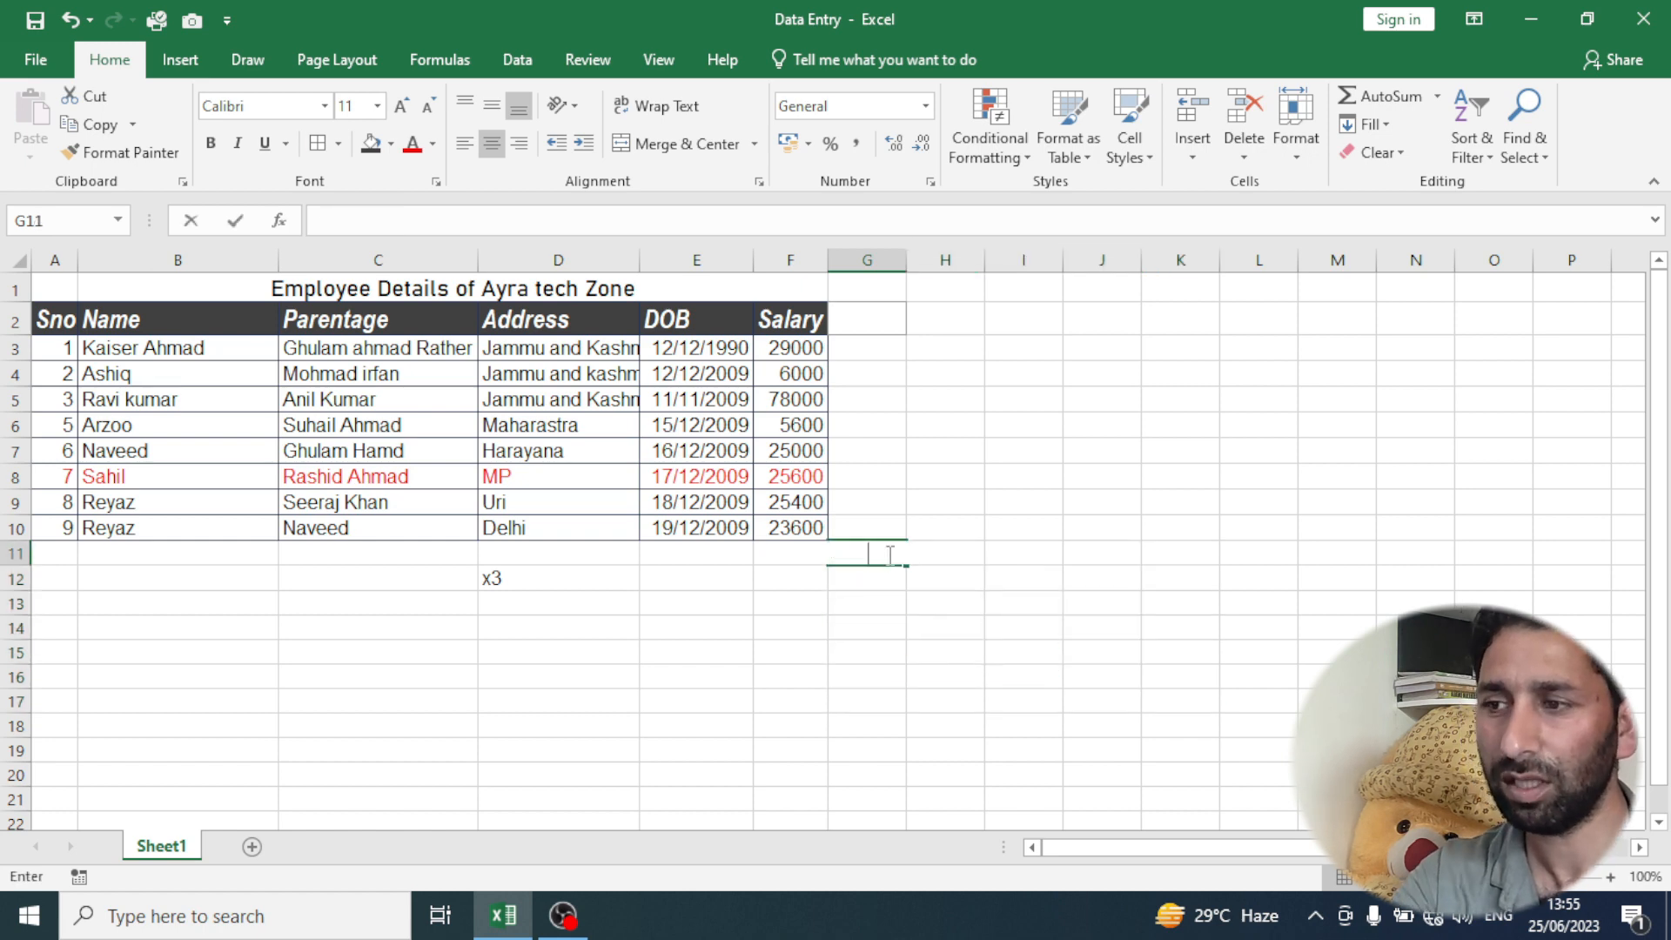
{"action": "left_click", "coordinate": [814, 676]}
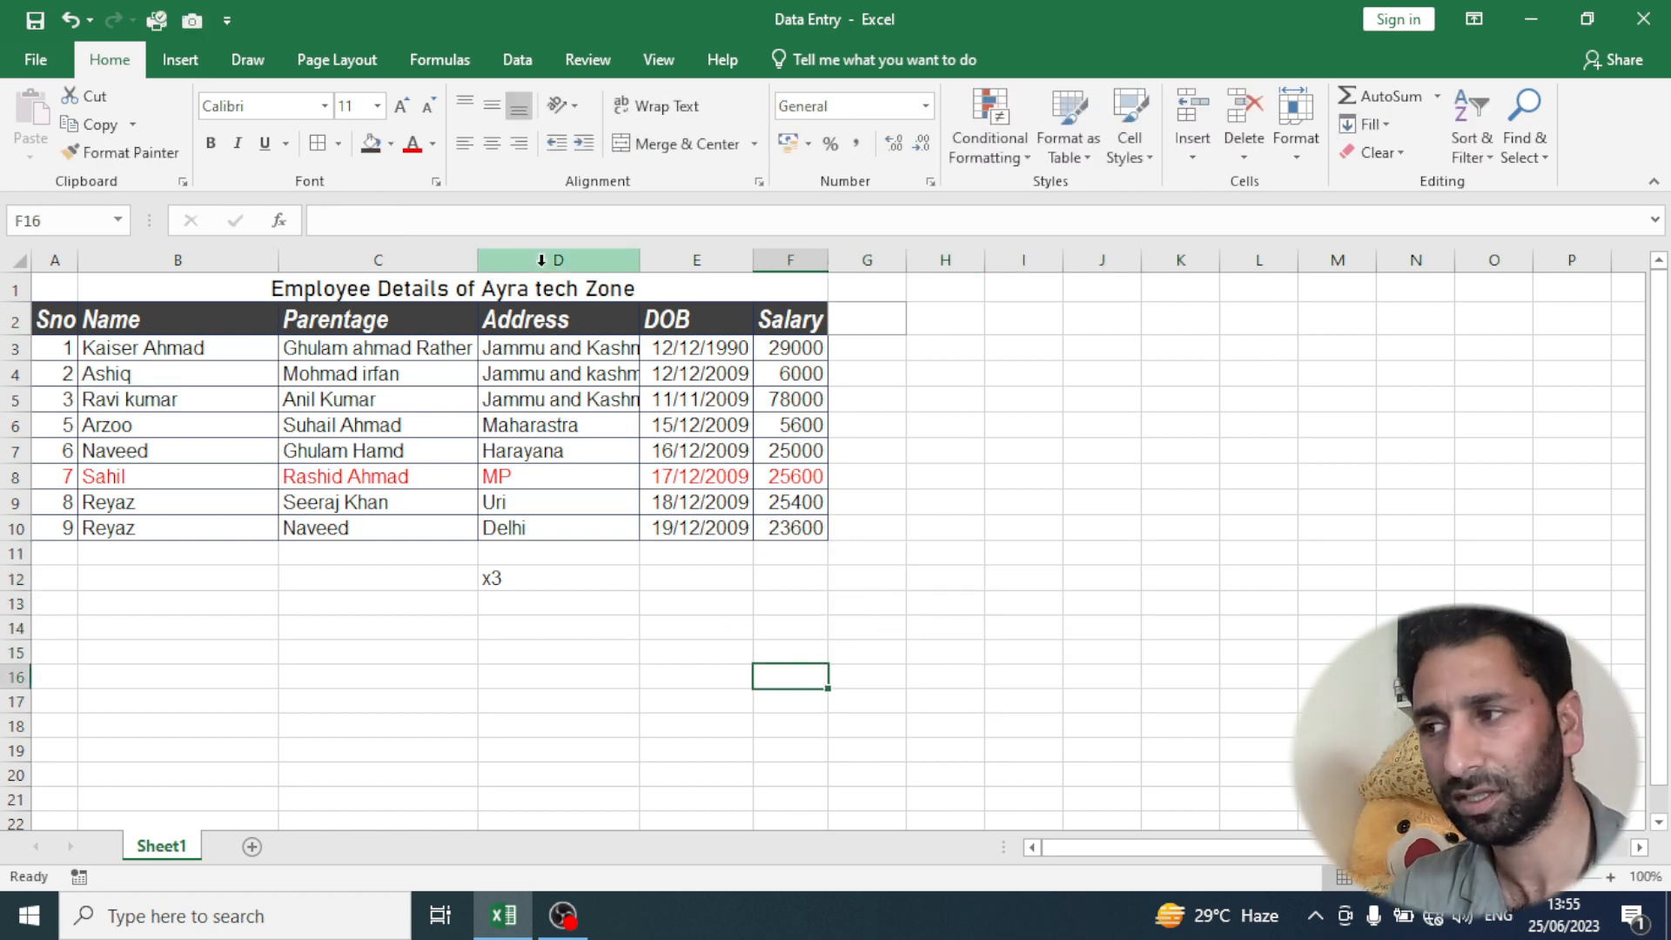
- Unmerge the title from B1:F1 and merge and center it across A1:F1 instead
{"action": "left_click", "coordinate": [426, 284]}
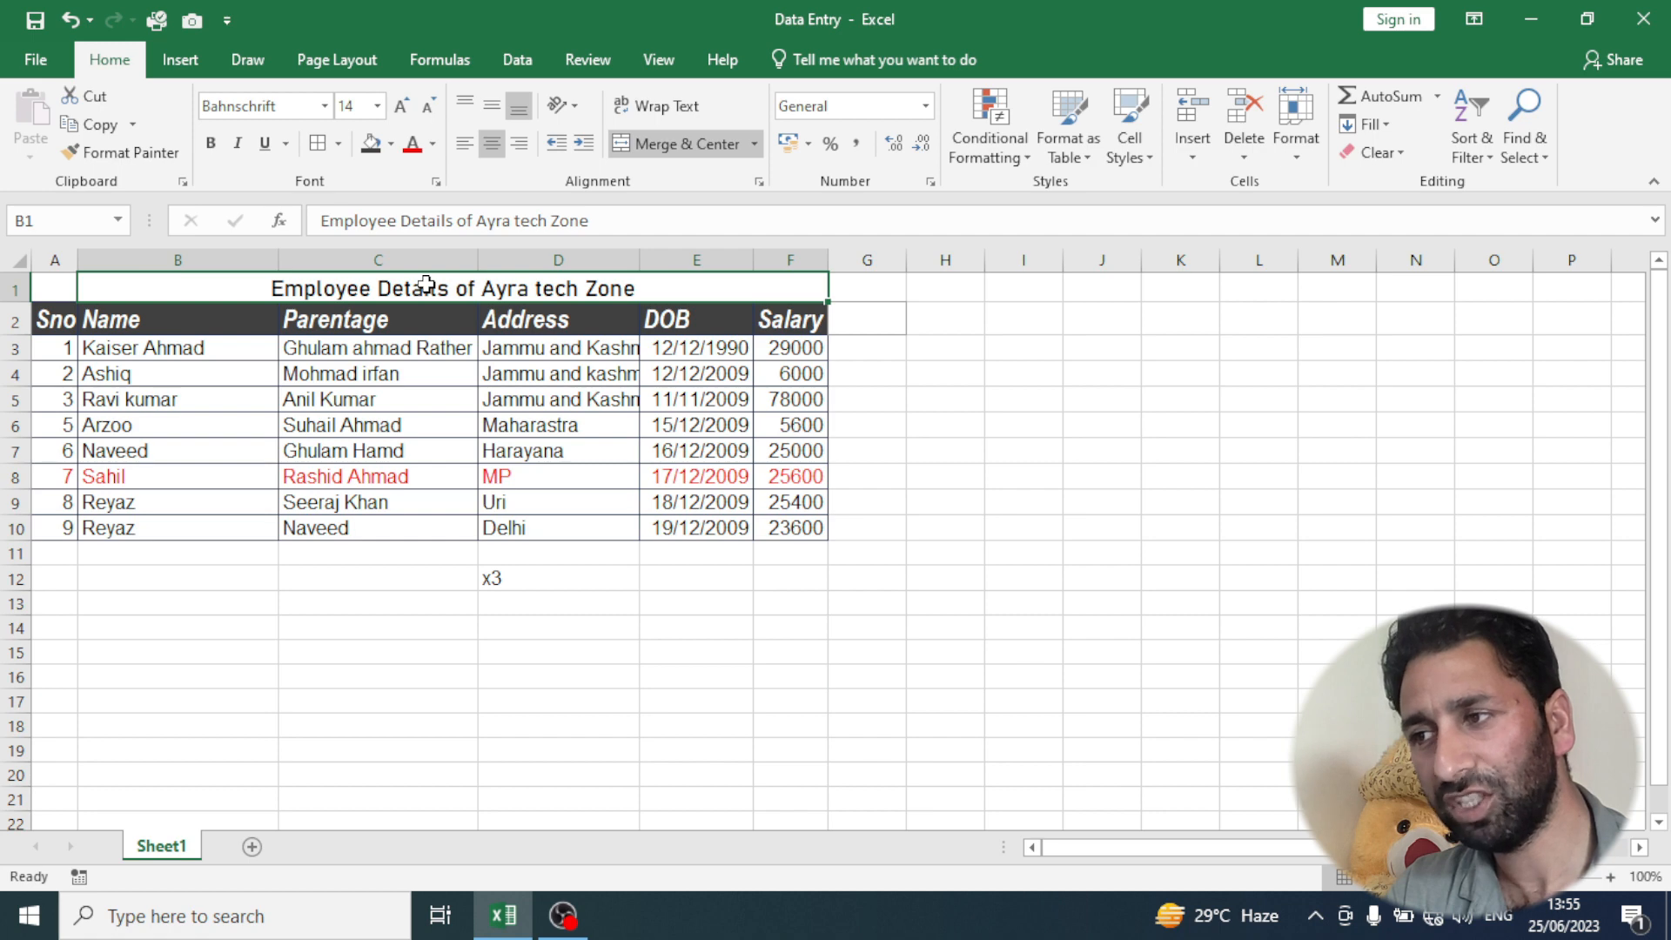
{"action": "left_click", "coordinate": [760, 145]}
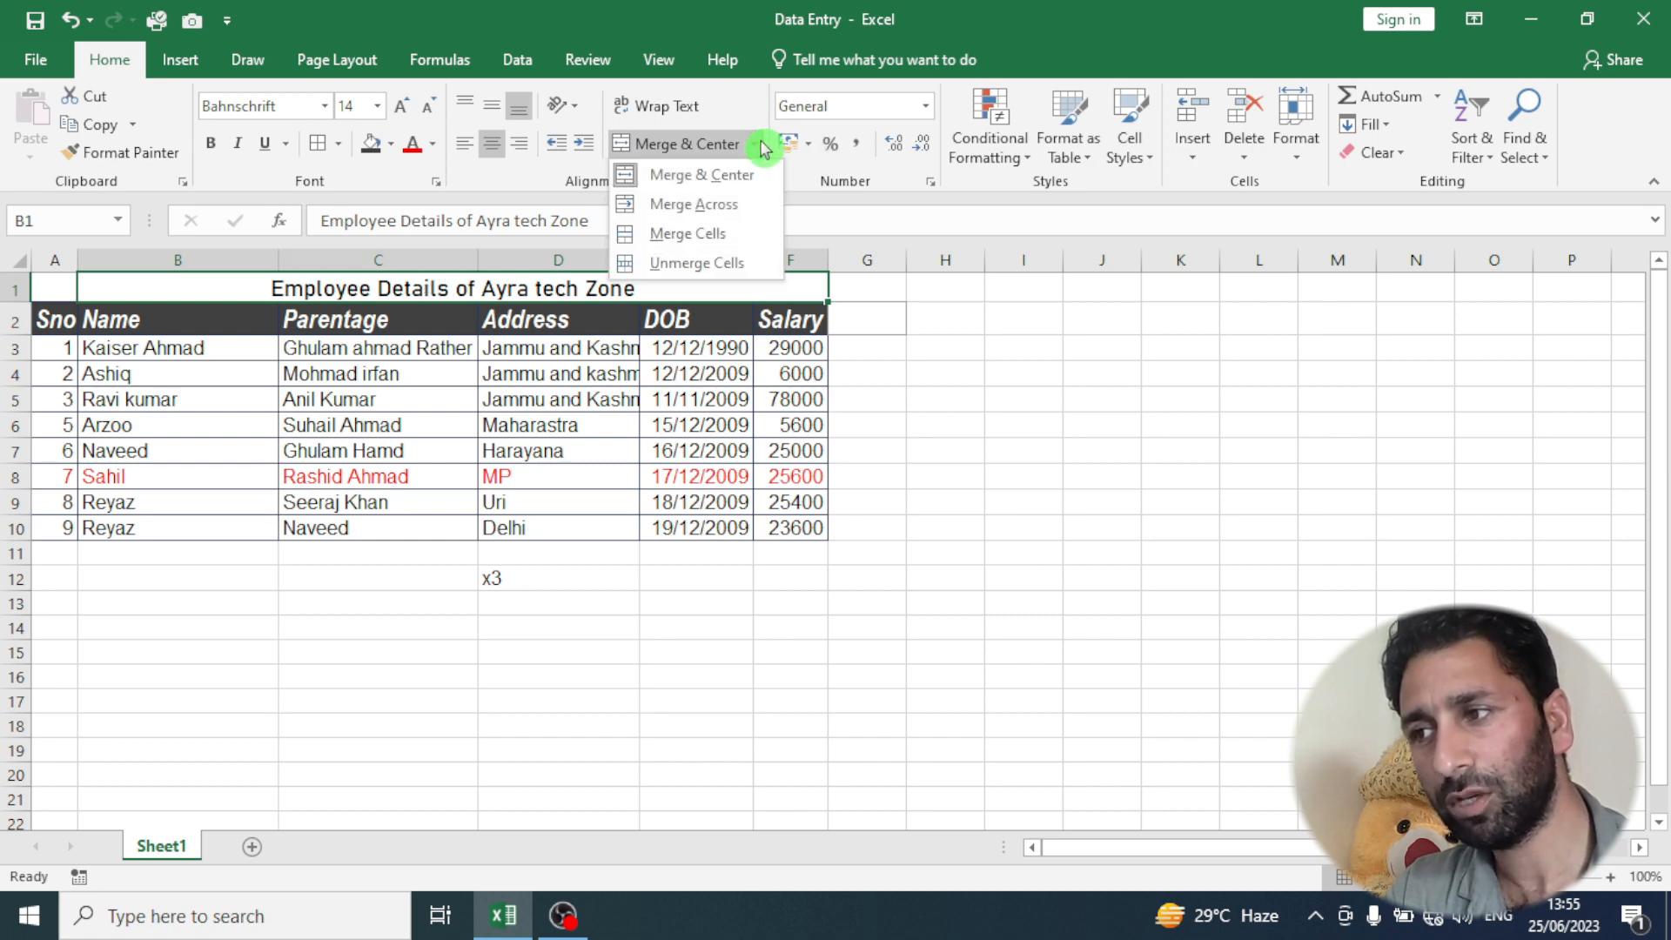
{"action": "left_click", "coordinate": [674, 262]}
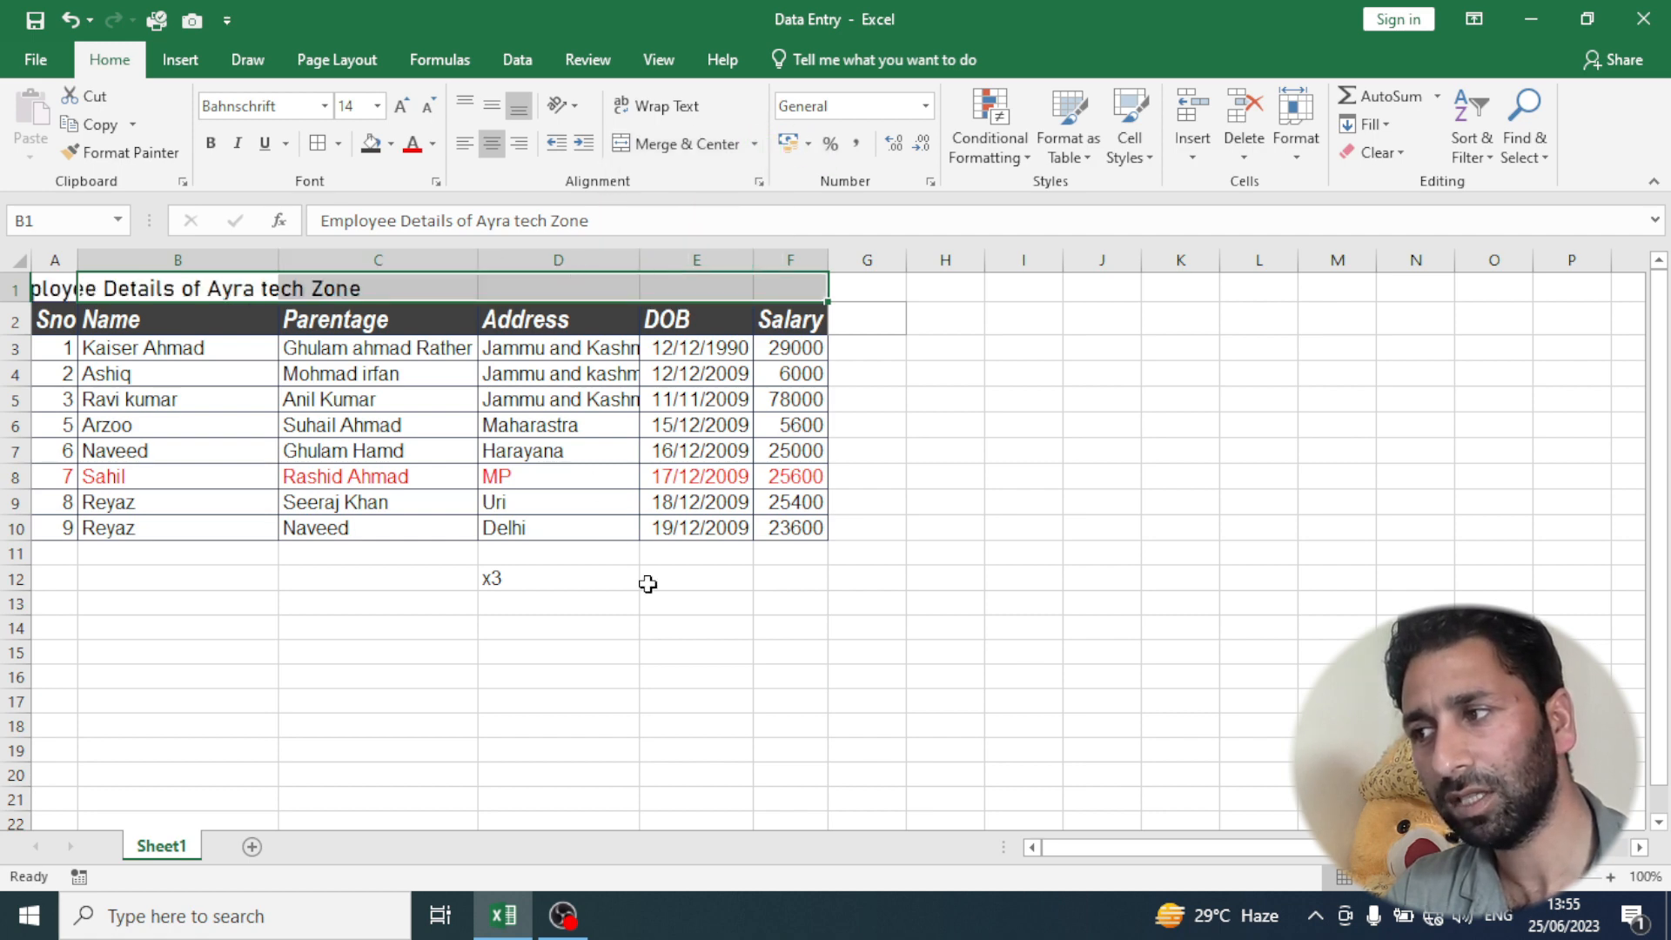
{"action": "left_click", "coordinate": [741, 735]}
{"action": "left_click", "coordinate": [98, 282]}
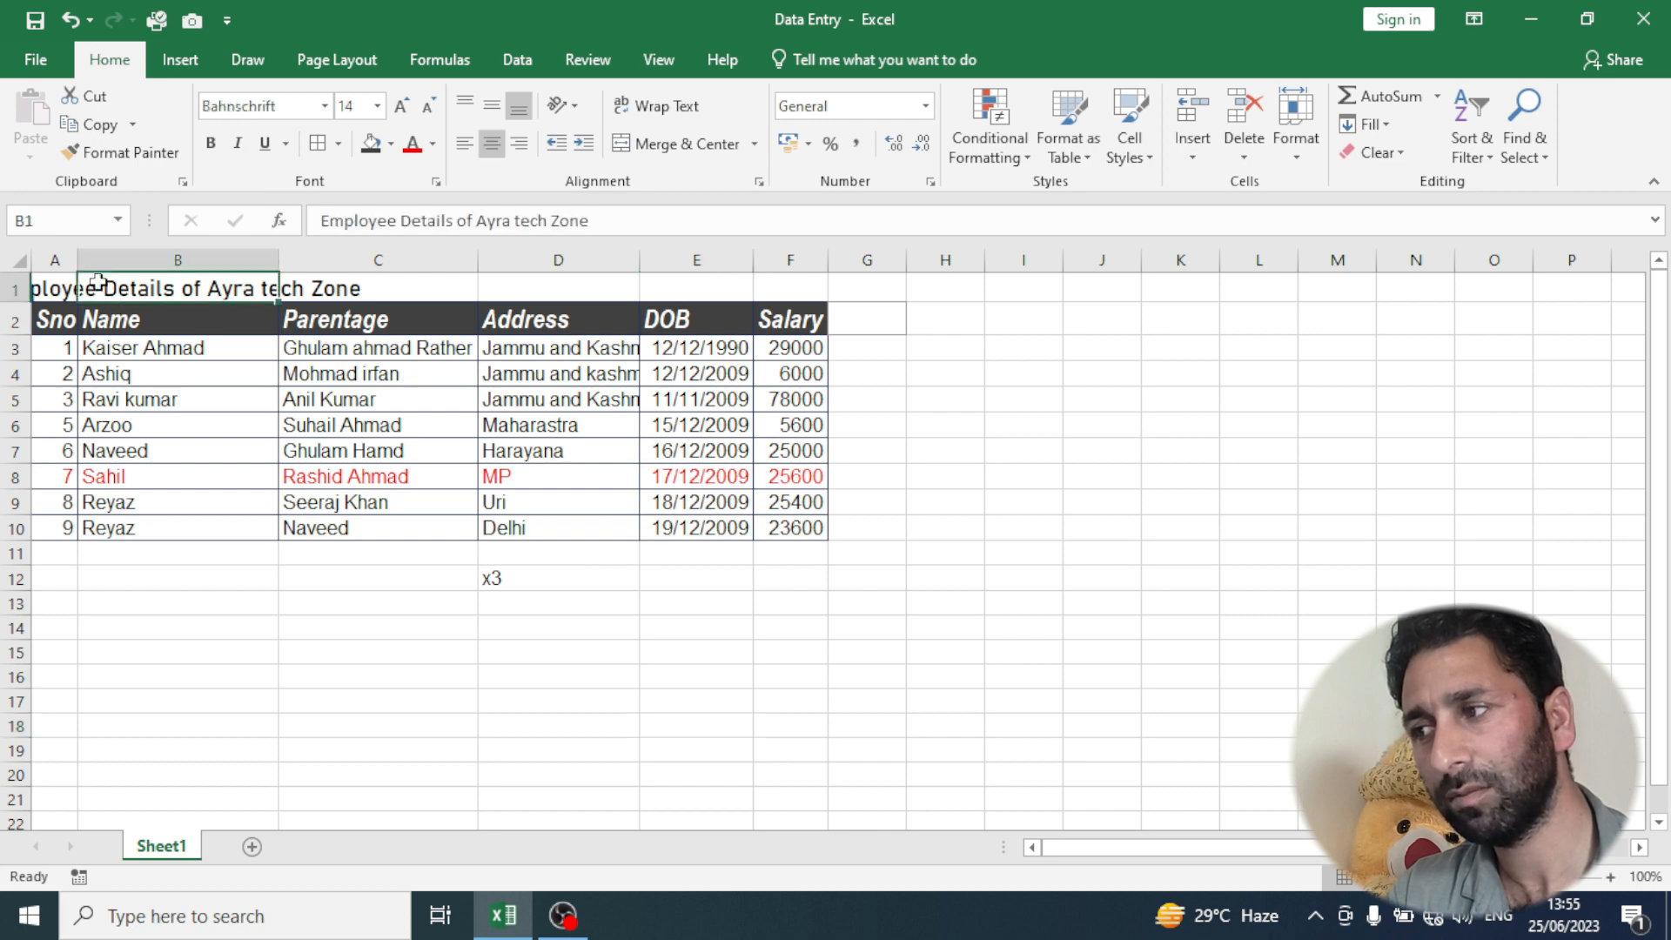
{"action": "left_click_drag", "start_coordinate": [54, 289], "coordinate": [791, 287]}
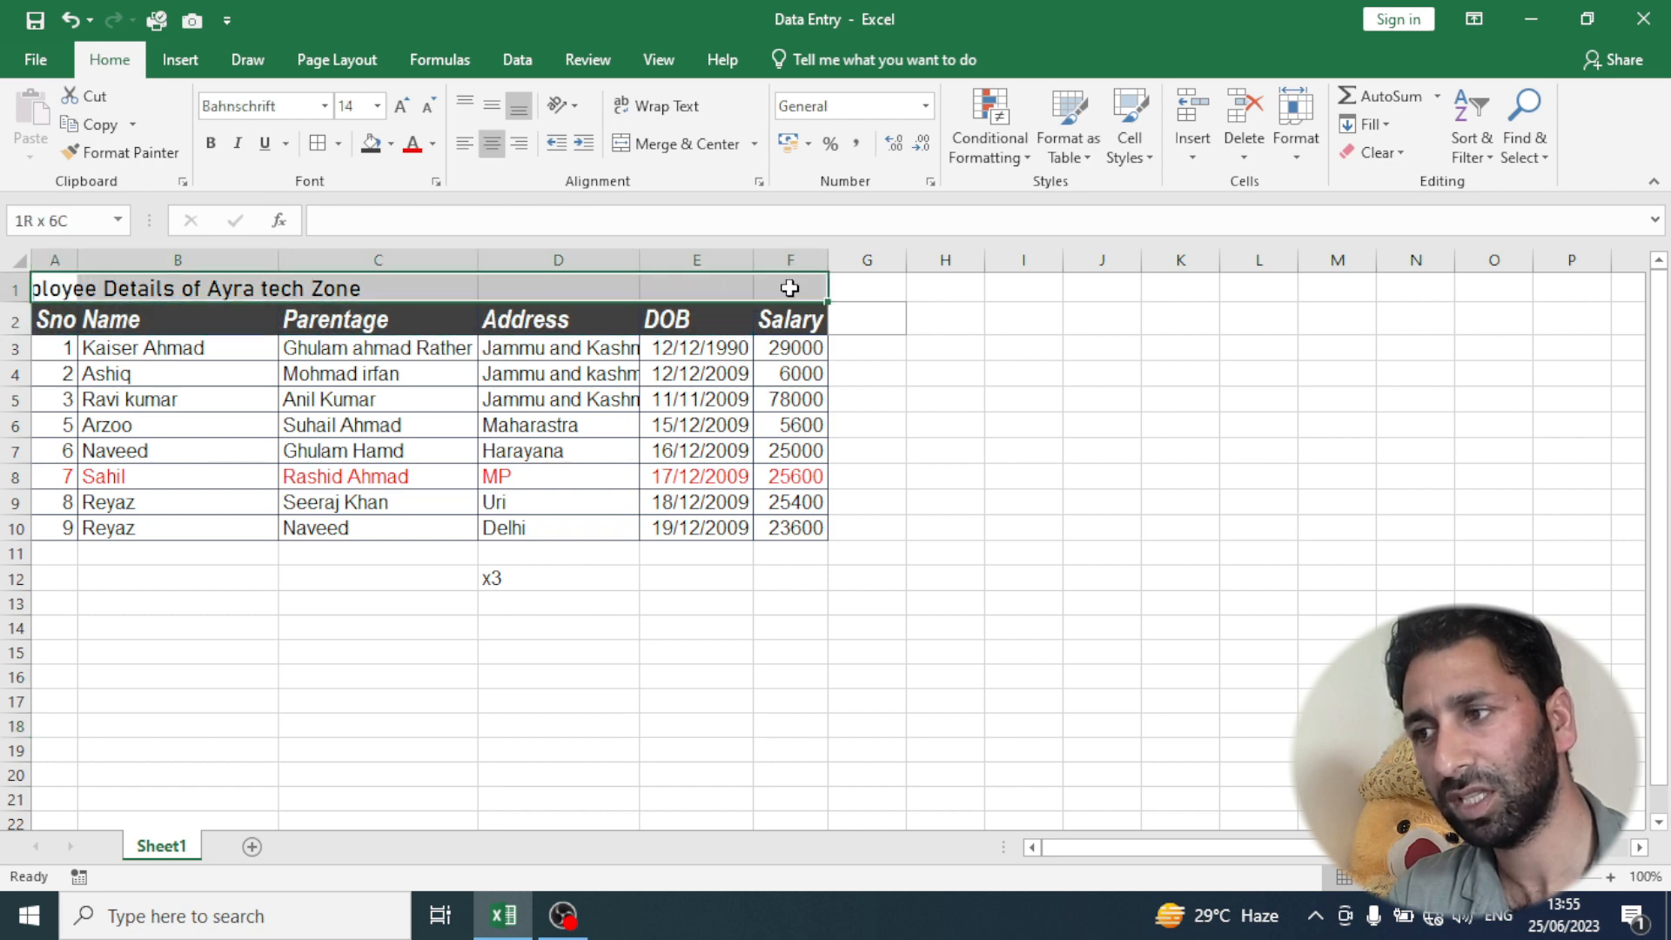
{"action": "left_click", "coordinate": [687, 144]}
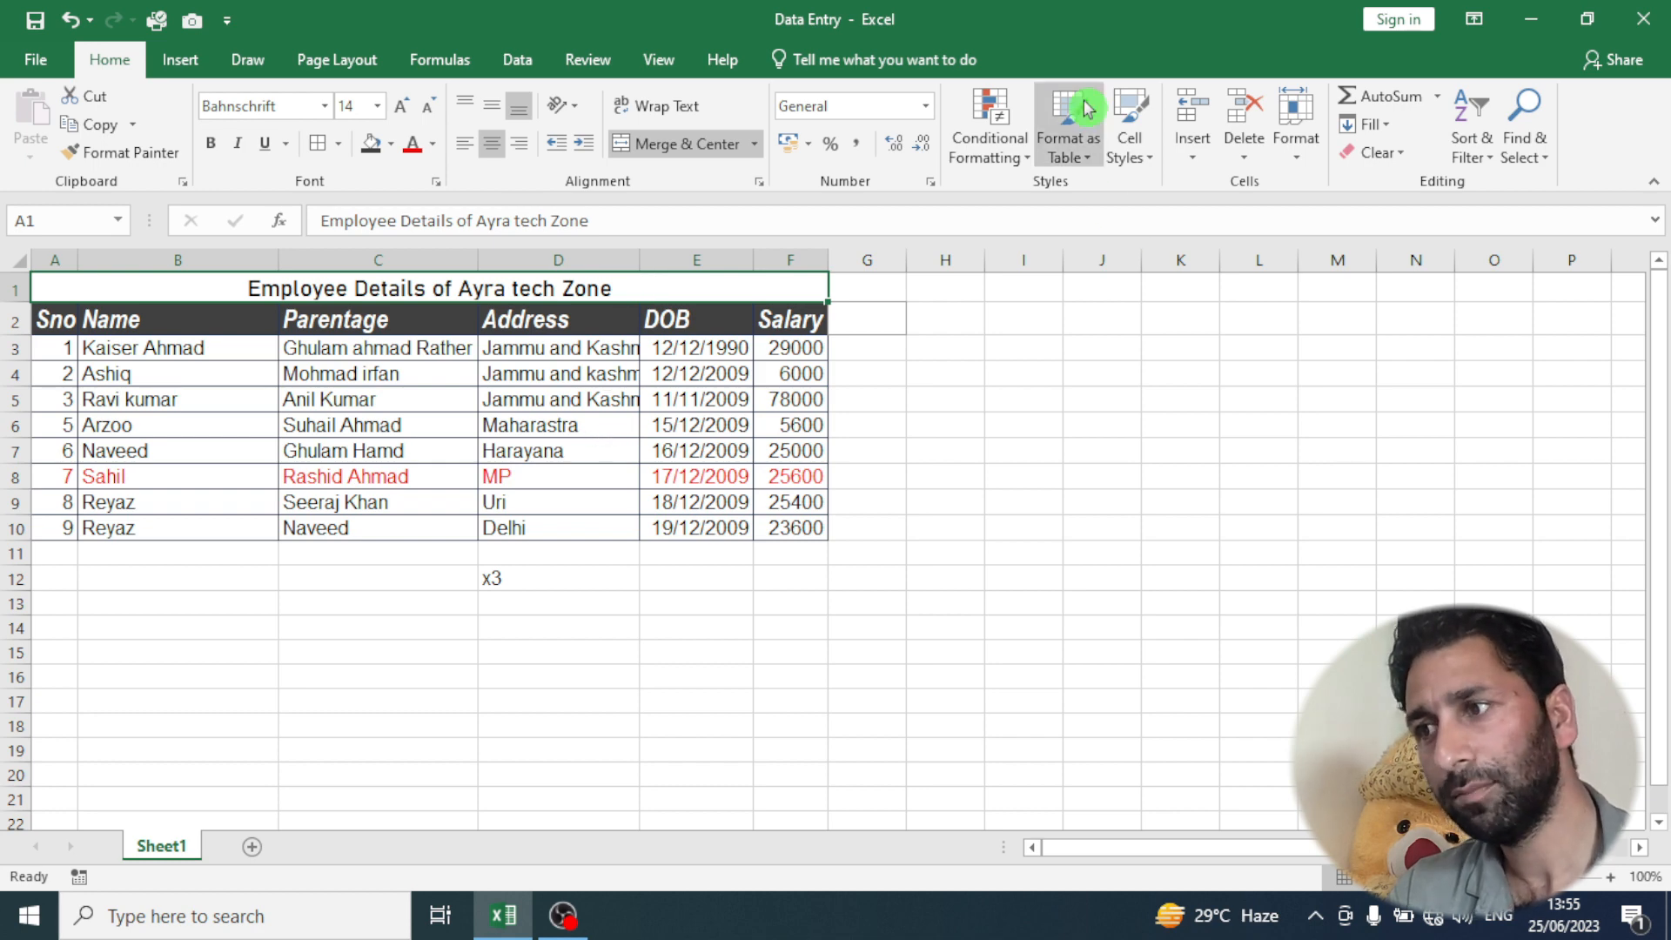
- Narrow the Parentage column until the text in C3 no longer fits, and turn on Wrap Text for C3
{"action": "left_click", "coordinate": [568, 629]}
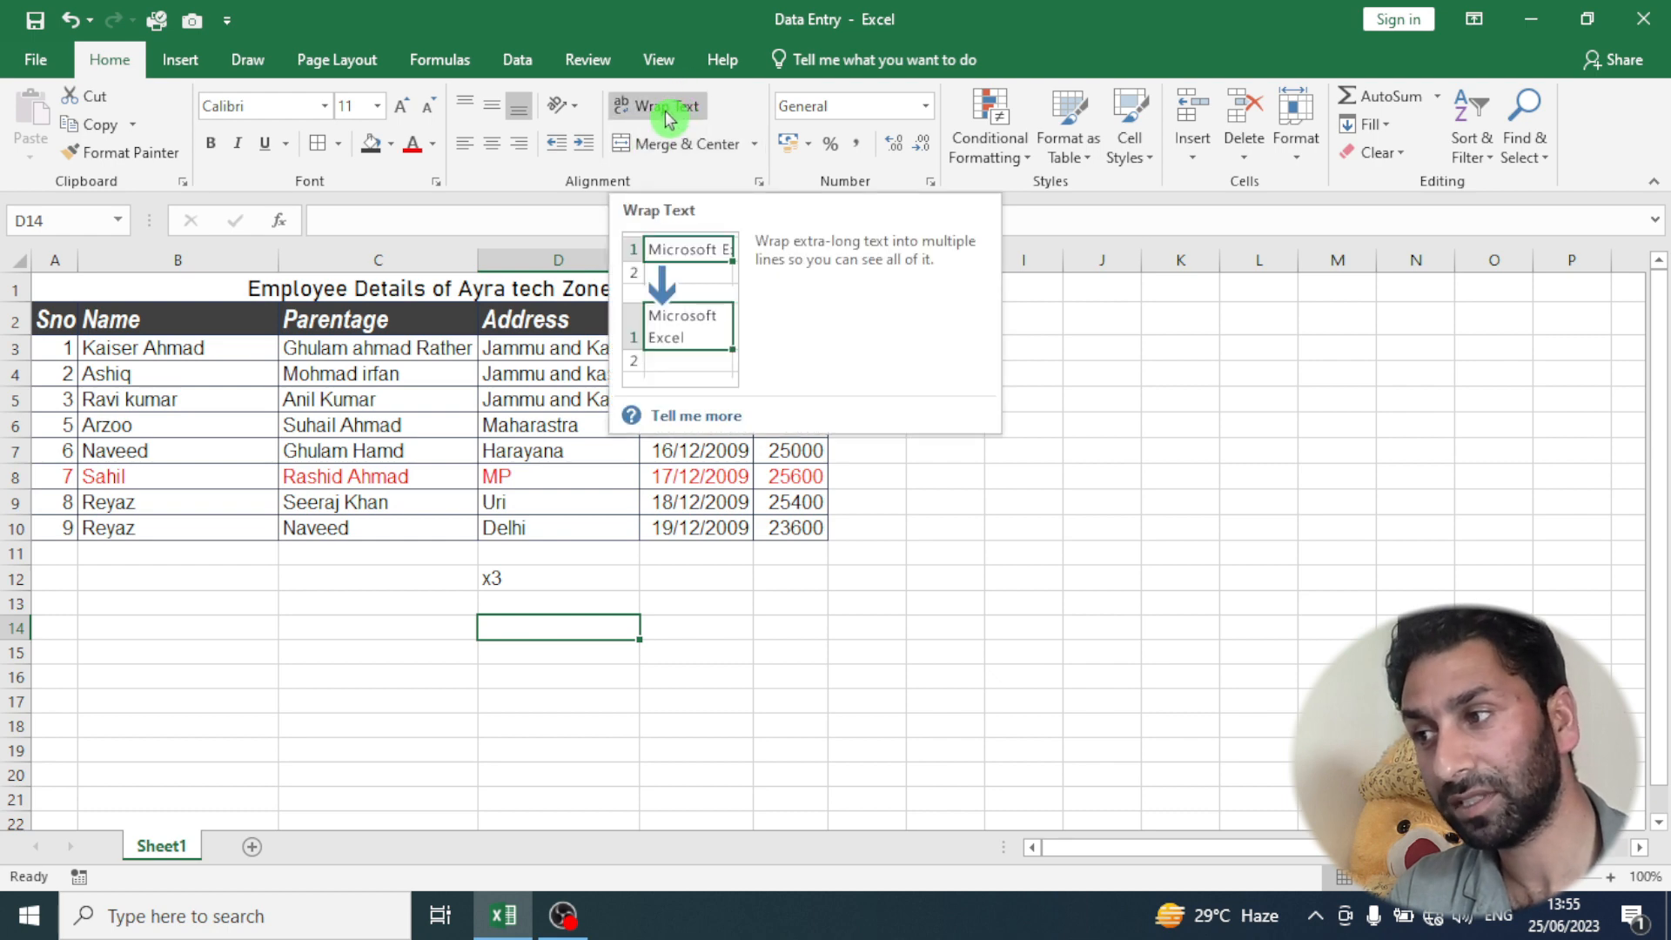
{"action": "left_click", "coordinate": [336, 353]}
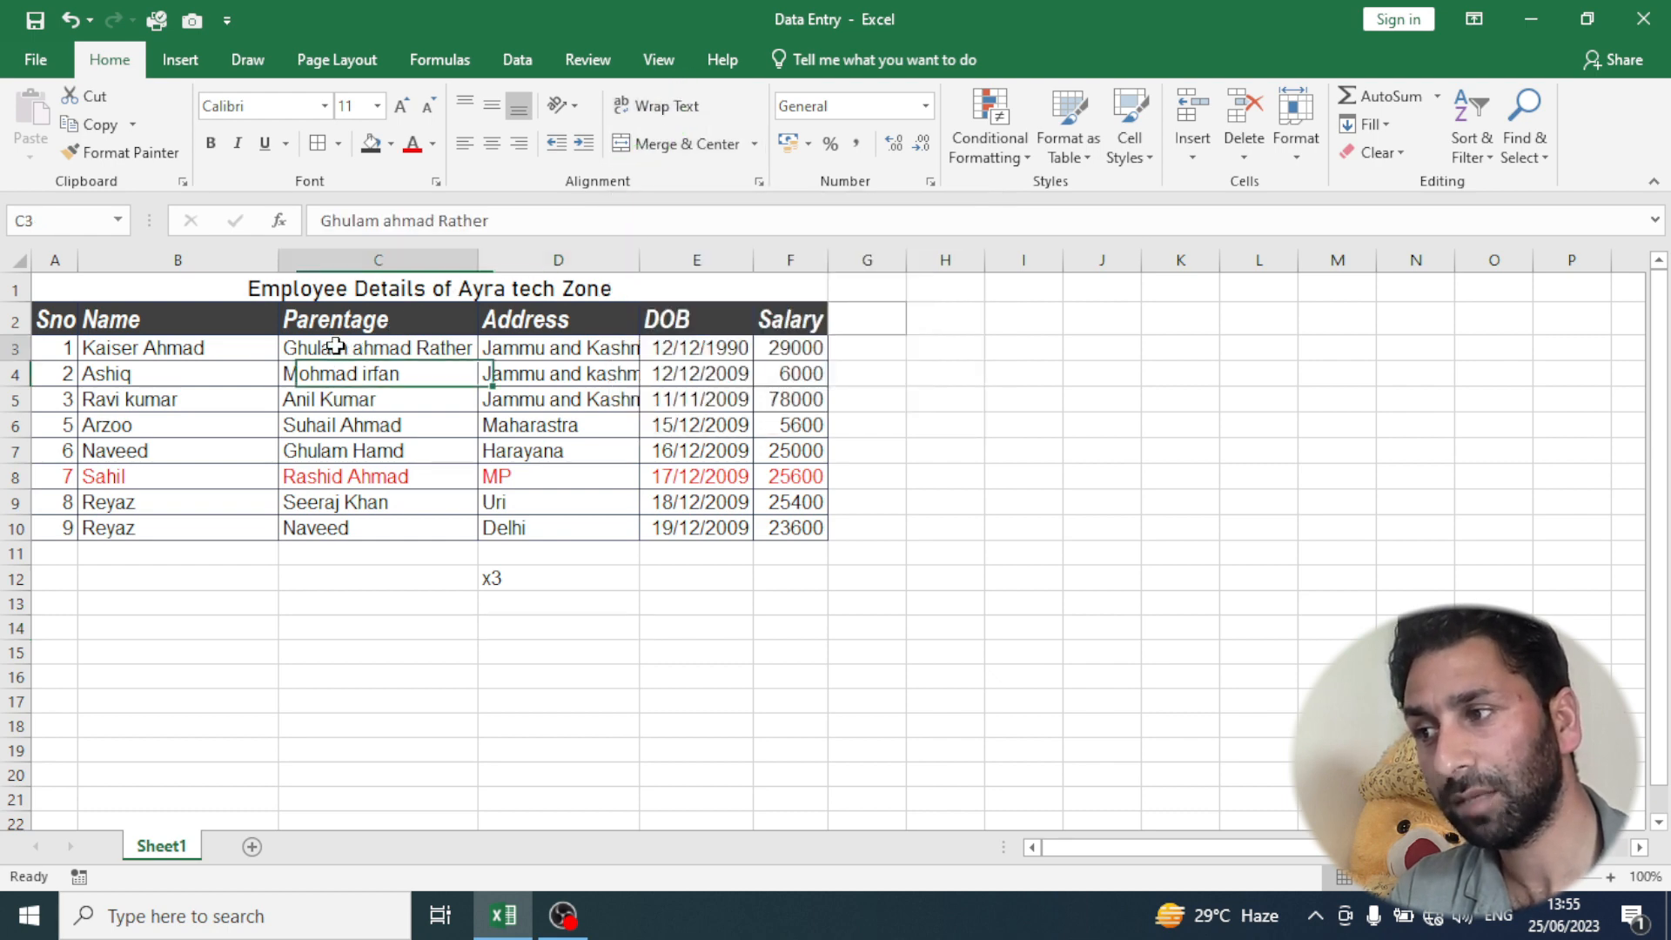
{"action": "left_click_drag", "start_coordinate": [350, 371], "coordinate": [358, 536]}
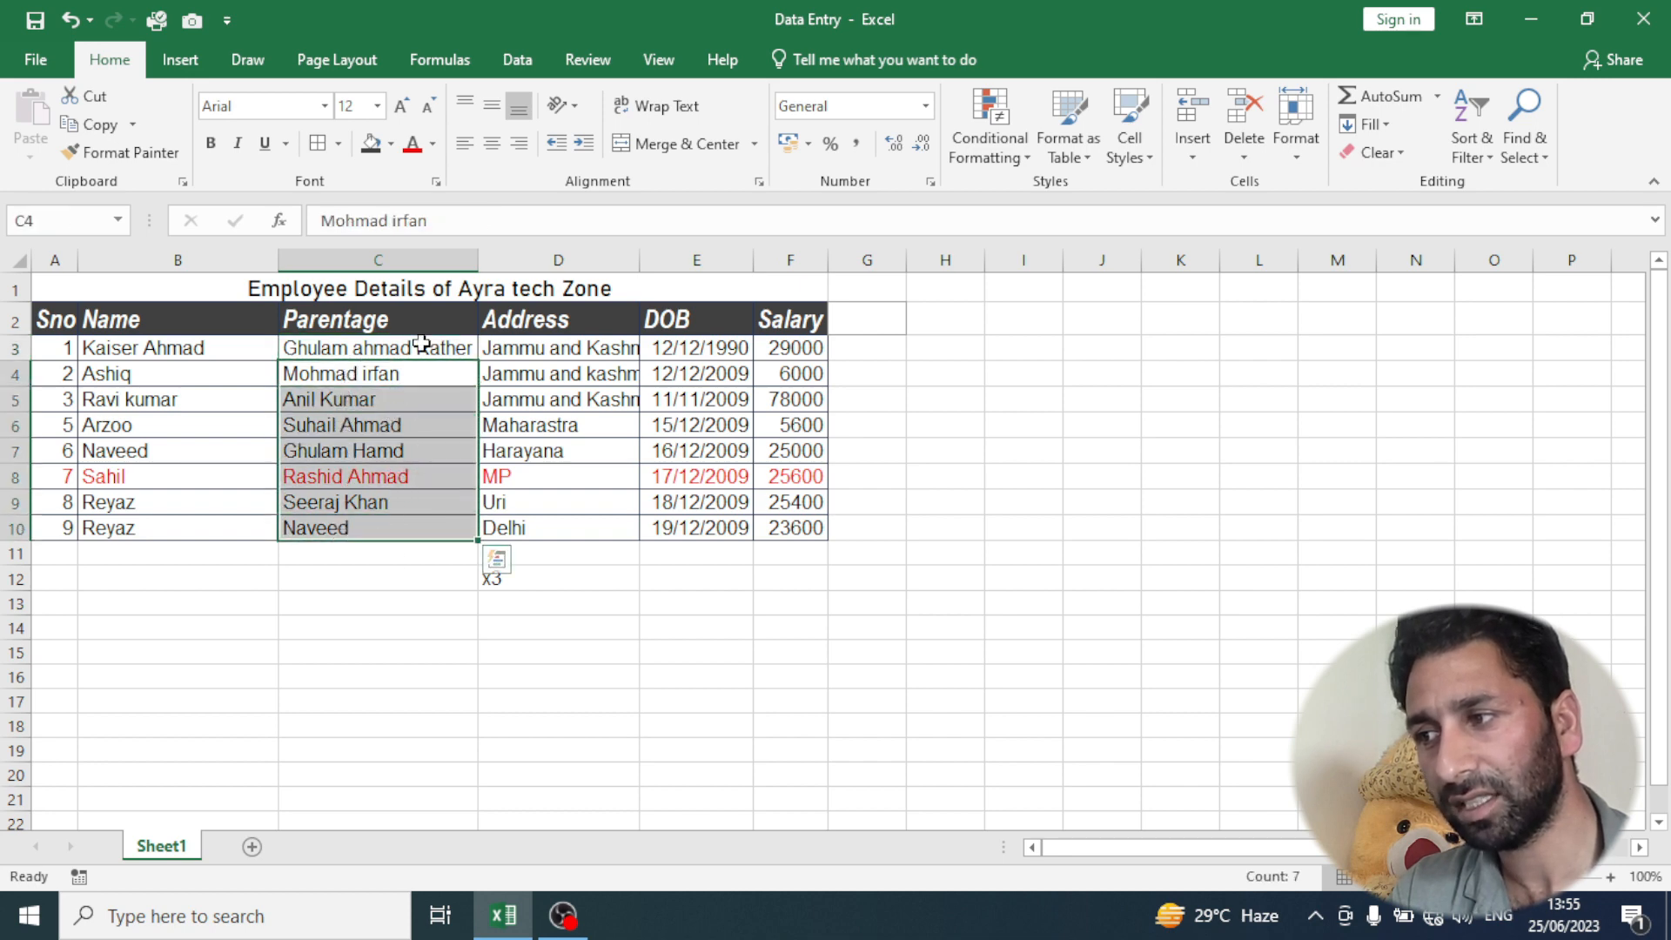
{"action": "left_click_drag", "start_coordinate": [478, 261], "coordinate": [414, 278]}
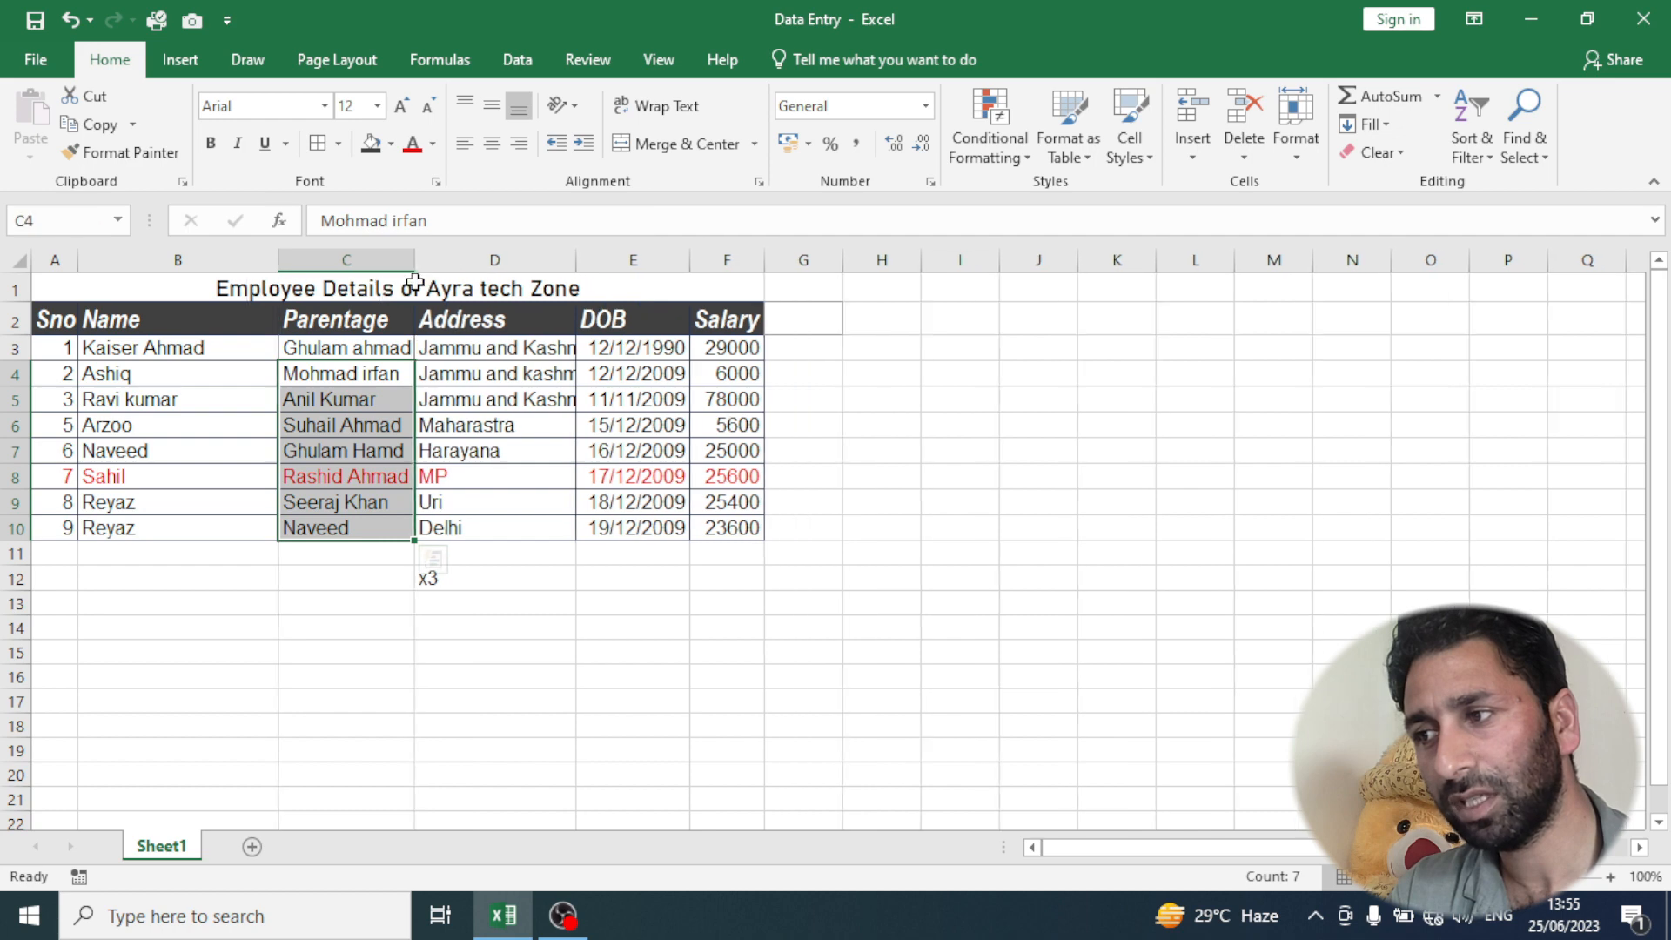
{"action": "left_click", "coordinate": [395, 349]}
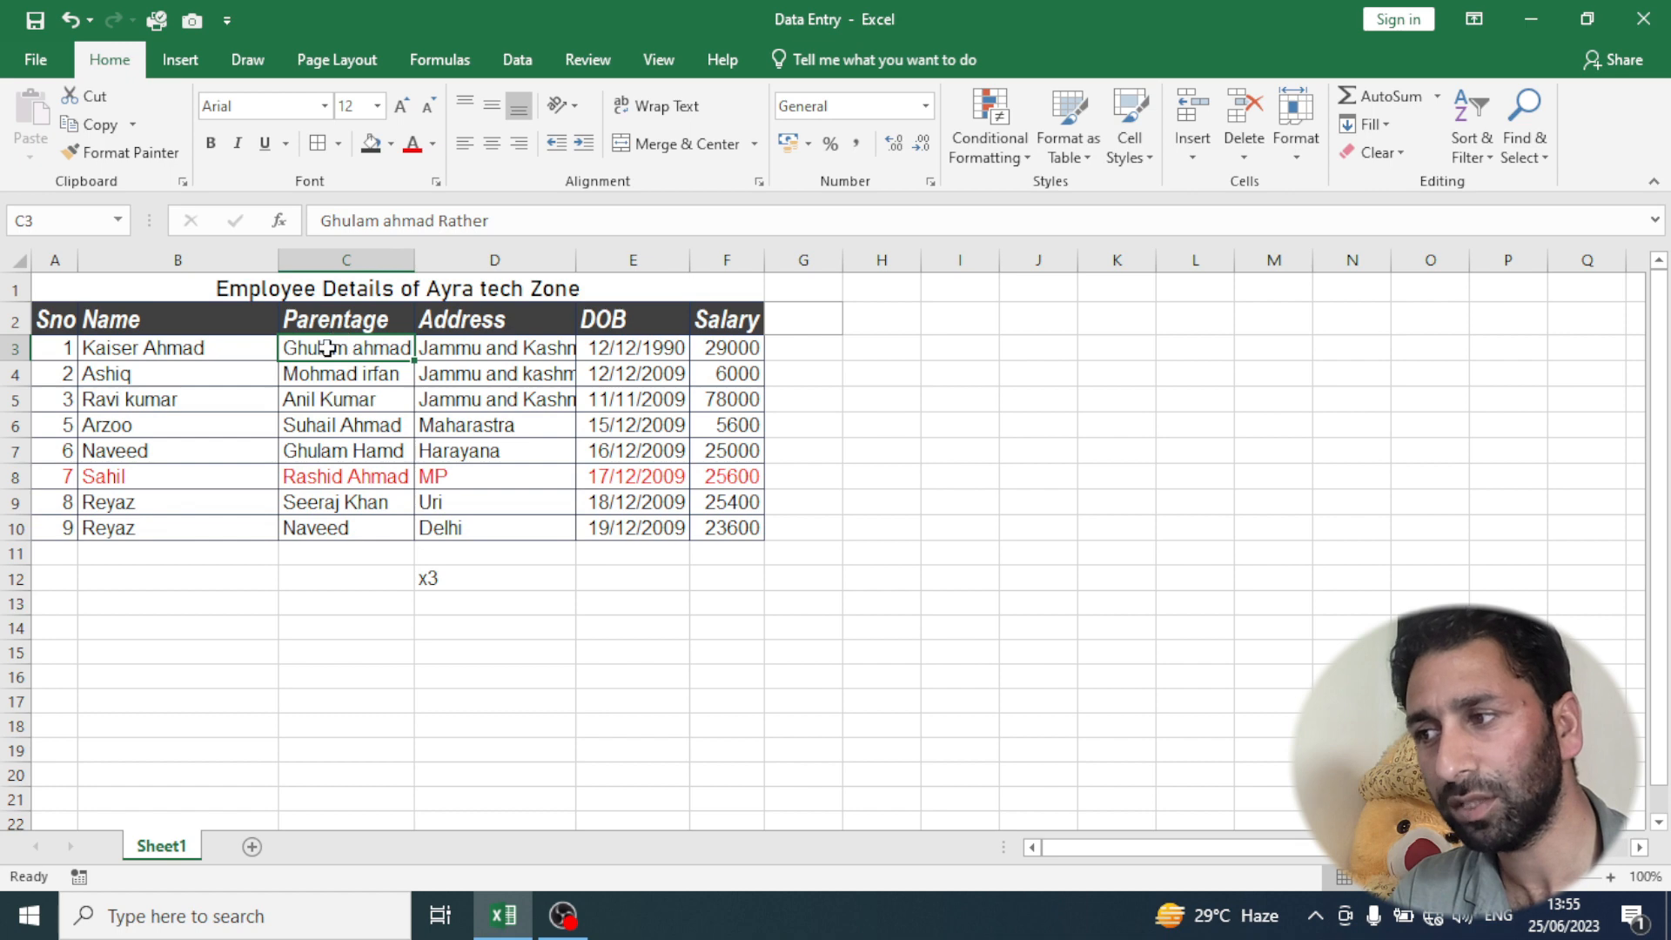
{"action": "left_click", "coordinate": [654, 119]}
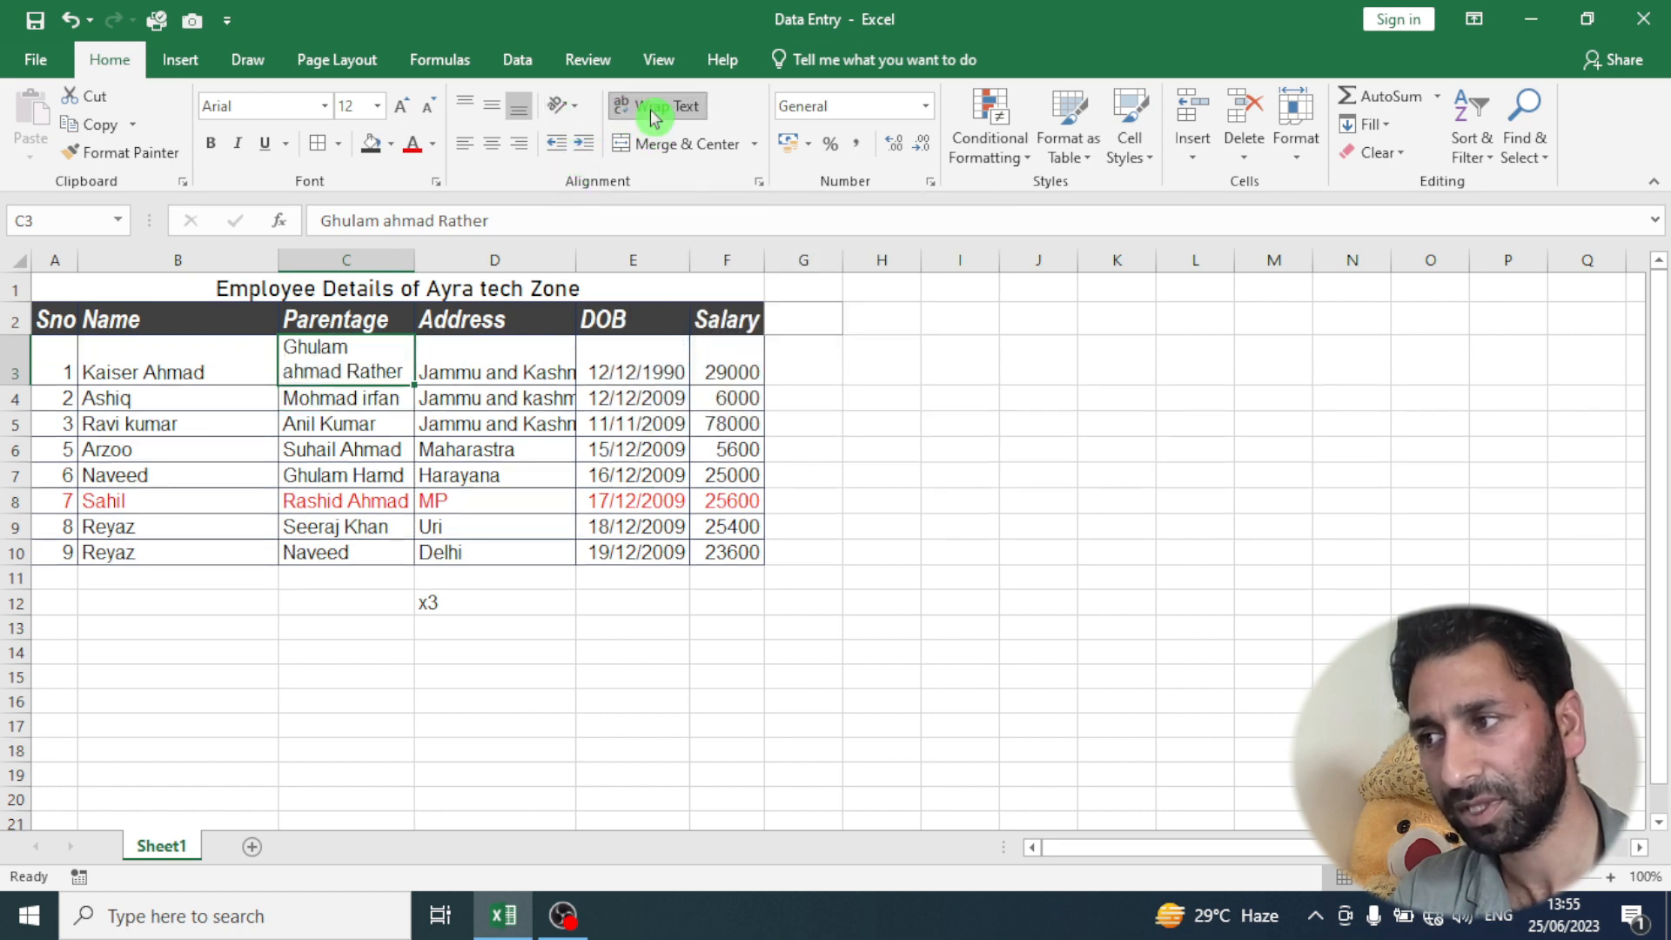
- Toggle Wrap Text off and on repeatedly for cell C3, ending with it turned on
{"action": "left_click", "coordinate": [653, 118]}
{"action": "left_click", "coordinate": [654, 119]}
{"action": "left_click", "coordinate": [654, 119]}
{"action": "left_click", "coordinate": [654, 118]}
{"action": "left_click", "coordinate": [655, 118]}
{"action": "left_click", "coordinate": [654, 117]}
{"action": "left_click", "coordinate": [653, 118]}
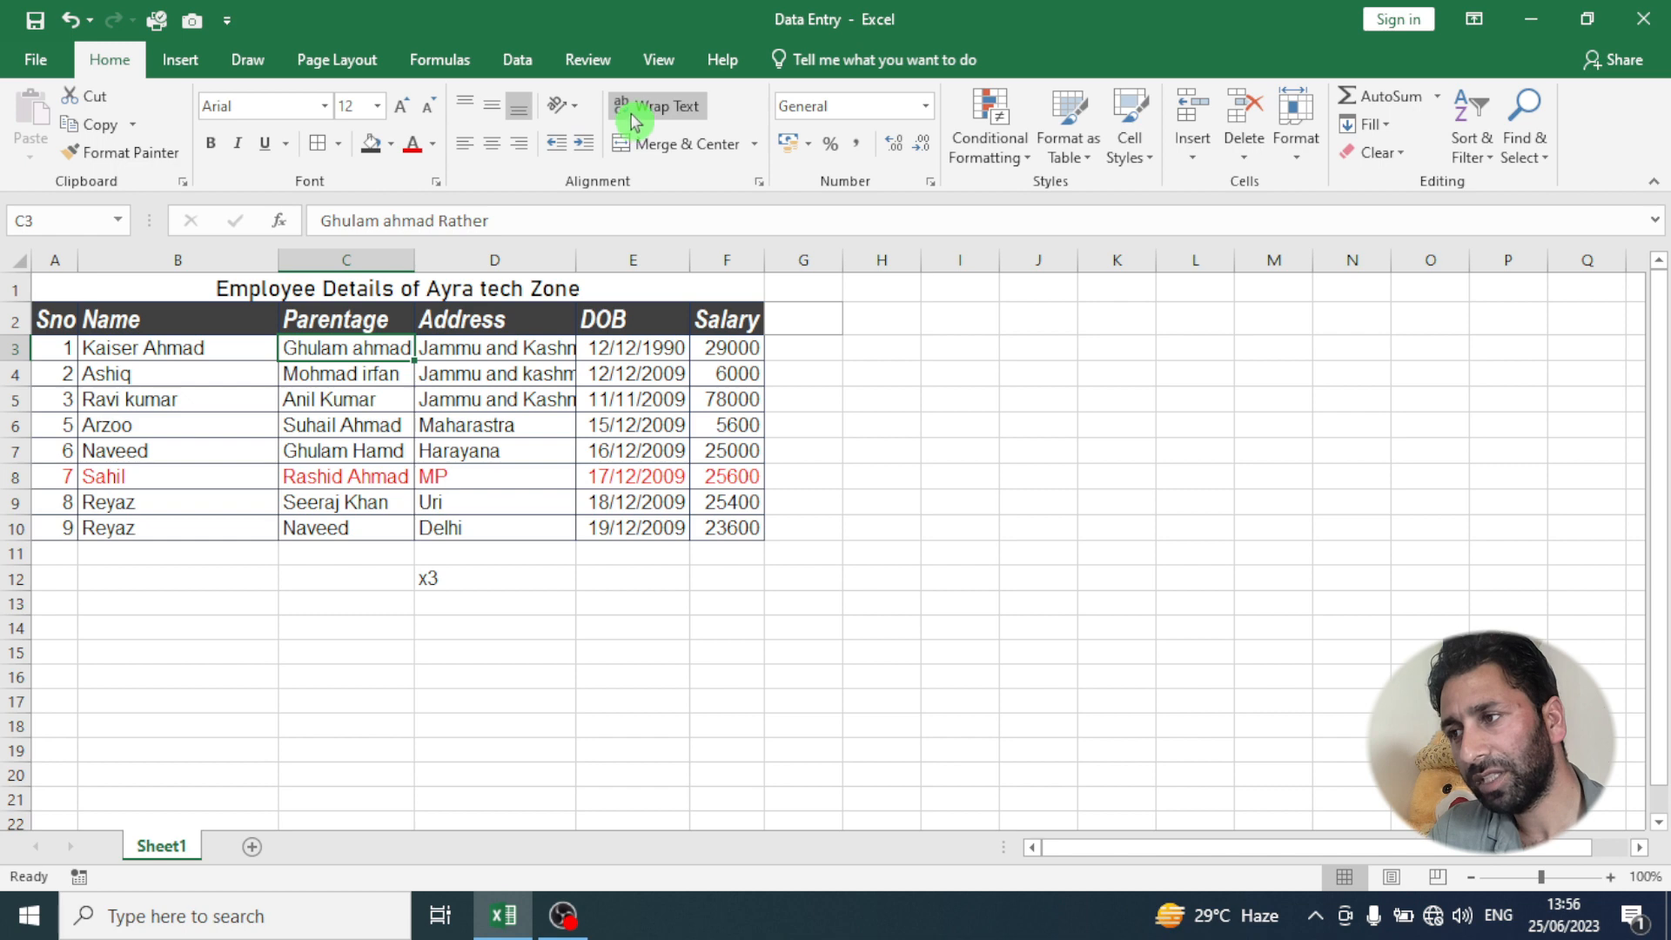
{"action": "left_click", "coordinate": [642, 115]}
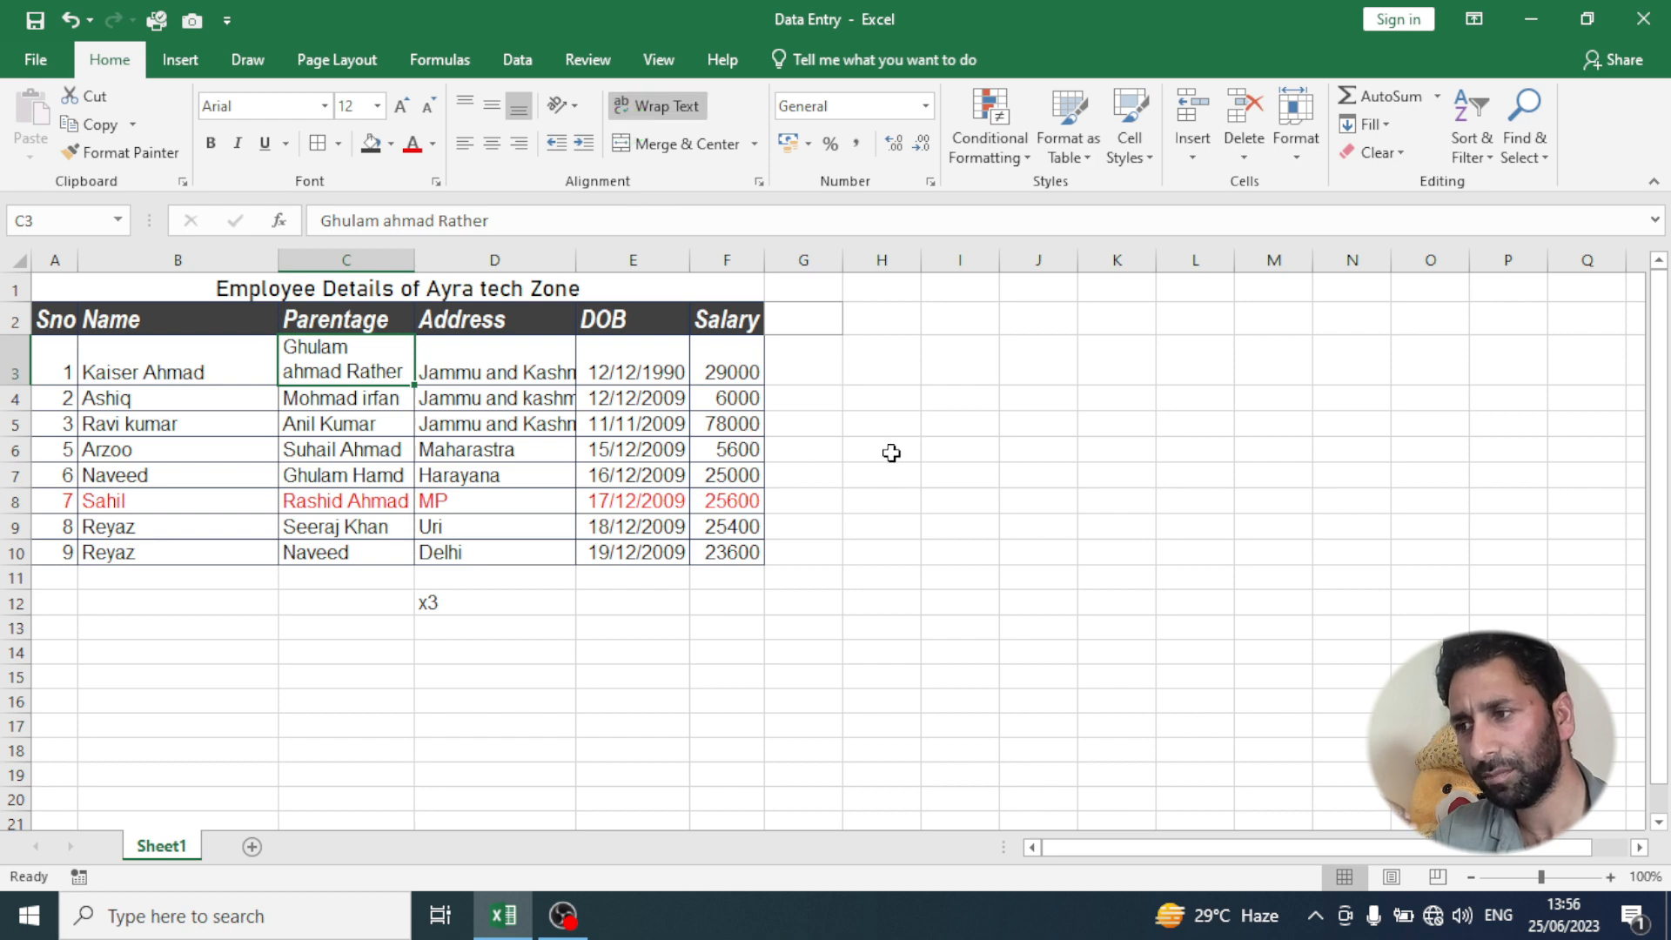
- Turn on Wrap Text for the empty cell H5 and enter a "y" followed by a long run of "u" letters
{"action": "left_click", "coordinate": [882, 424]}
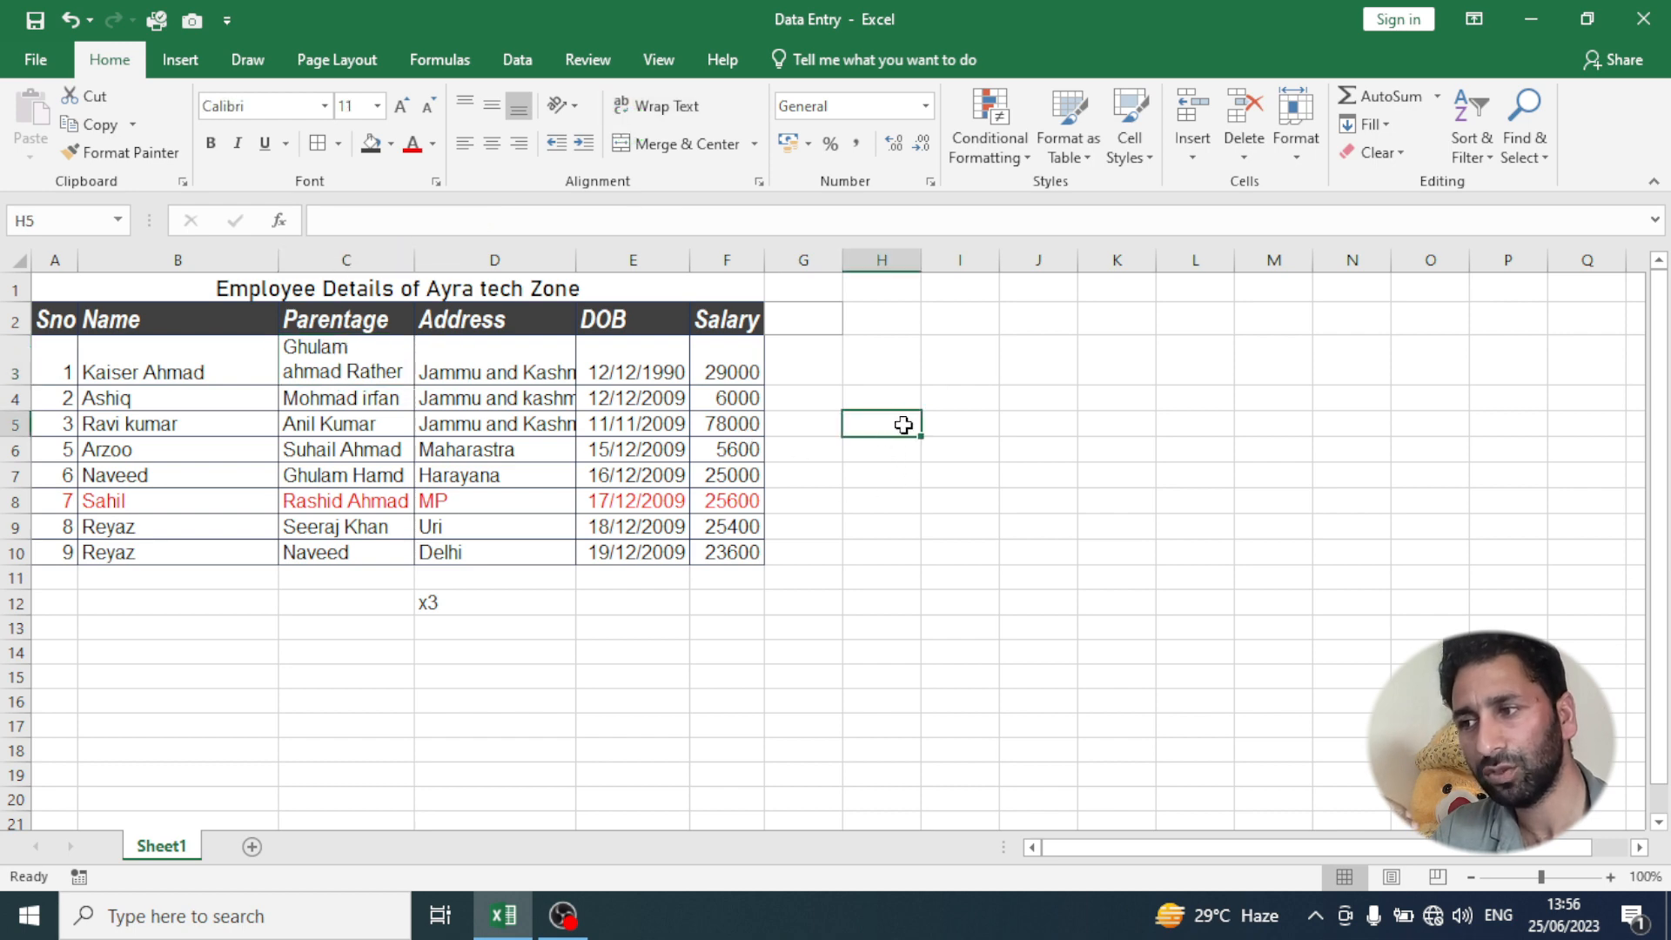
{"action": "left_click", "coordinate": [659, 105]}
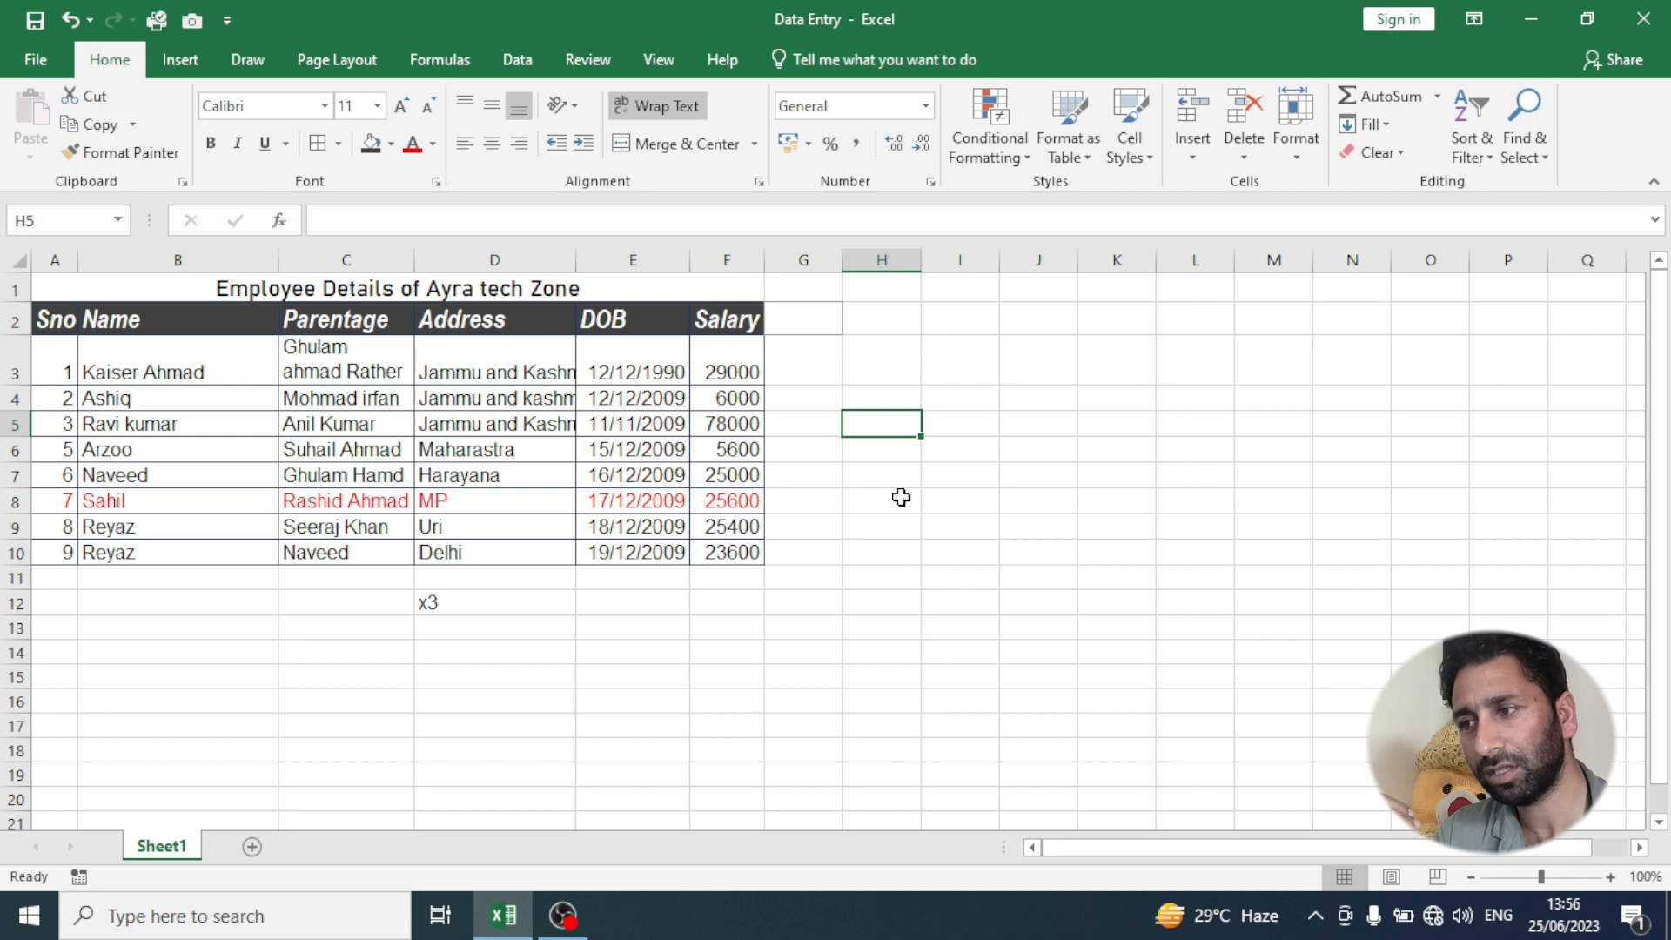
{"action": "type", "text": "yuuu"}
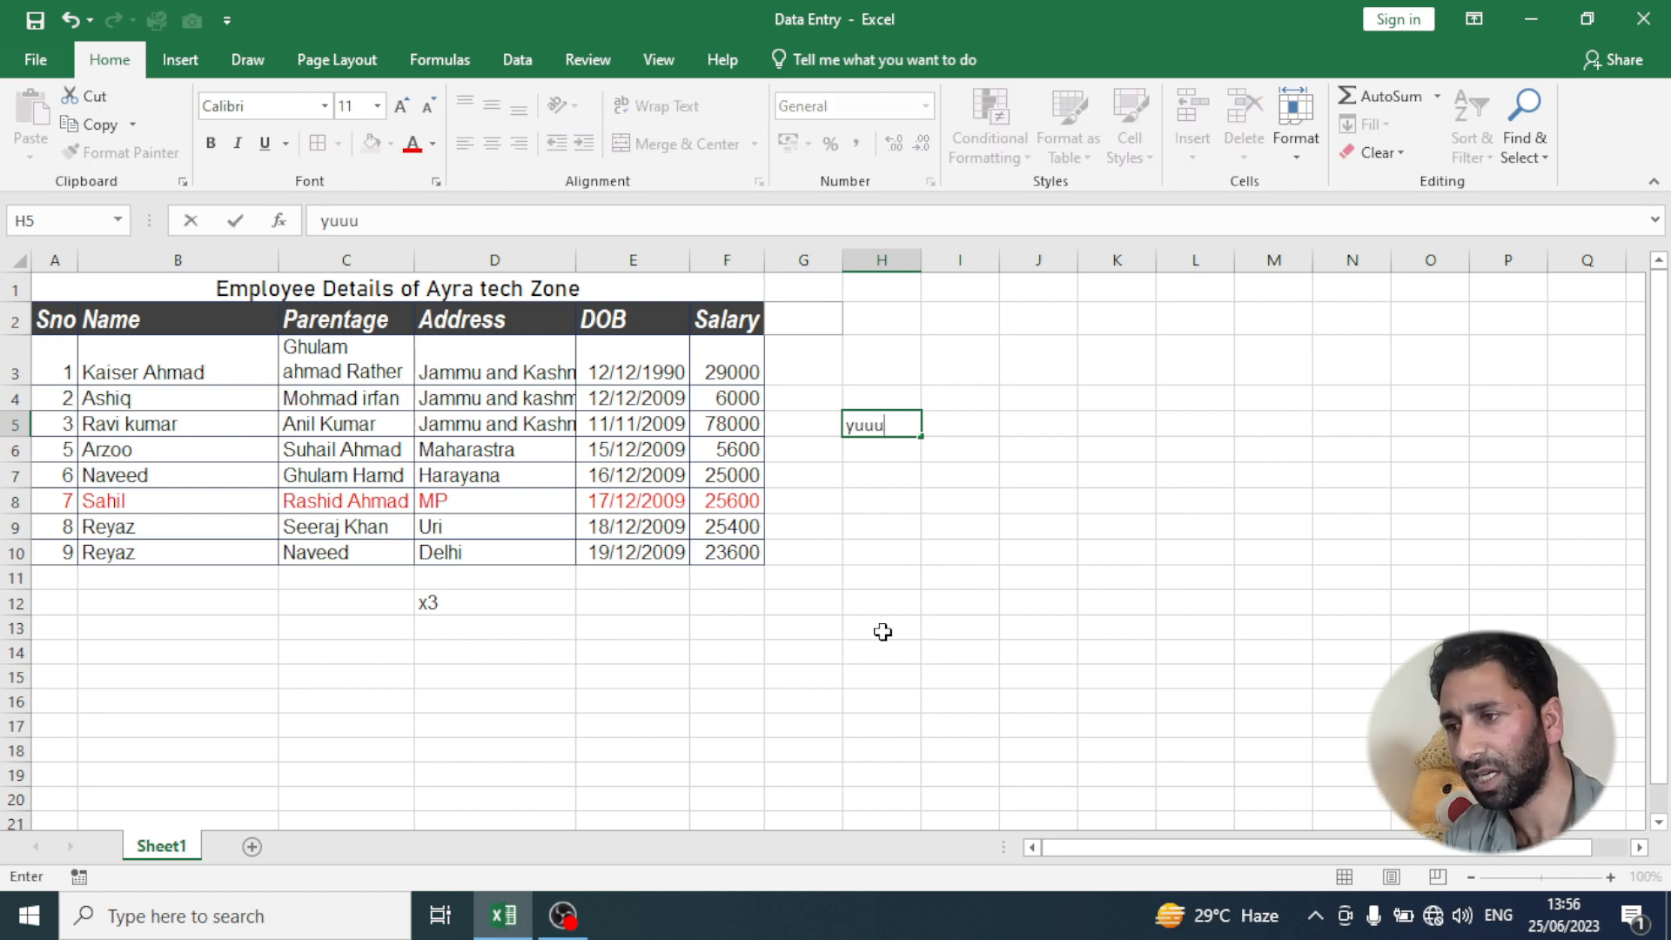
{"action": "type", "text": "uuuuuuuuuuuuuuuuu"}
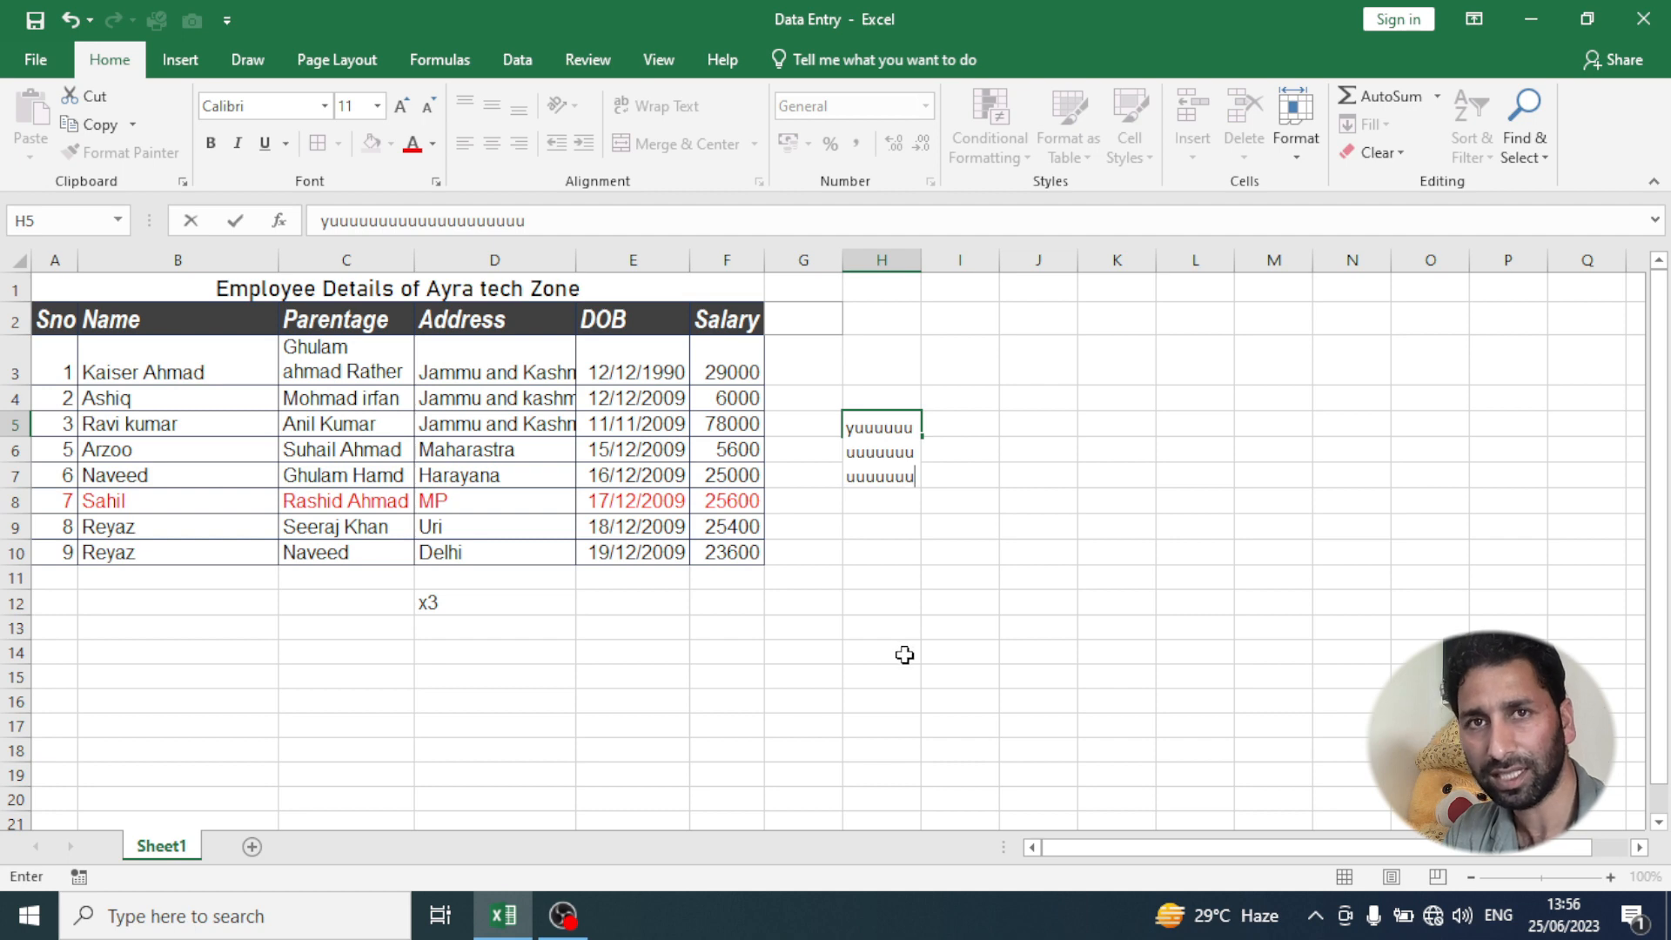
{"action": "type", "text": "uuuuuuuuuuuuuu"}
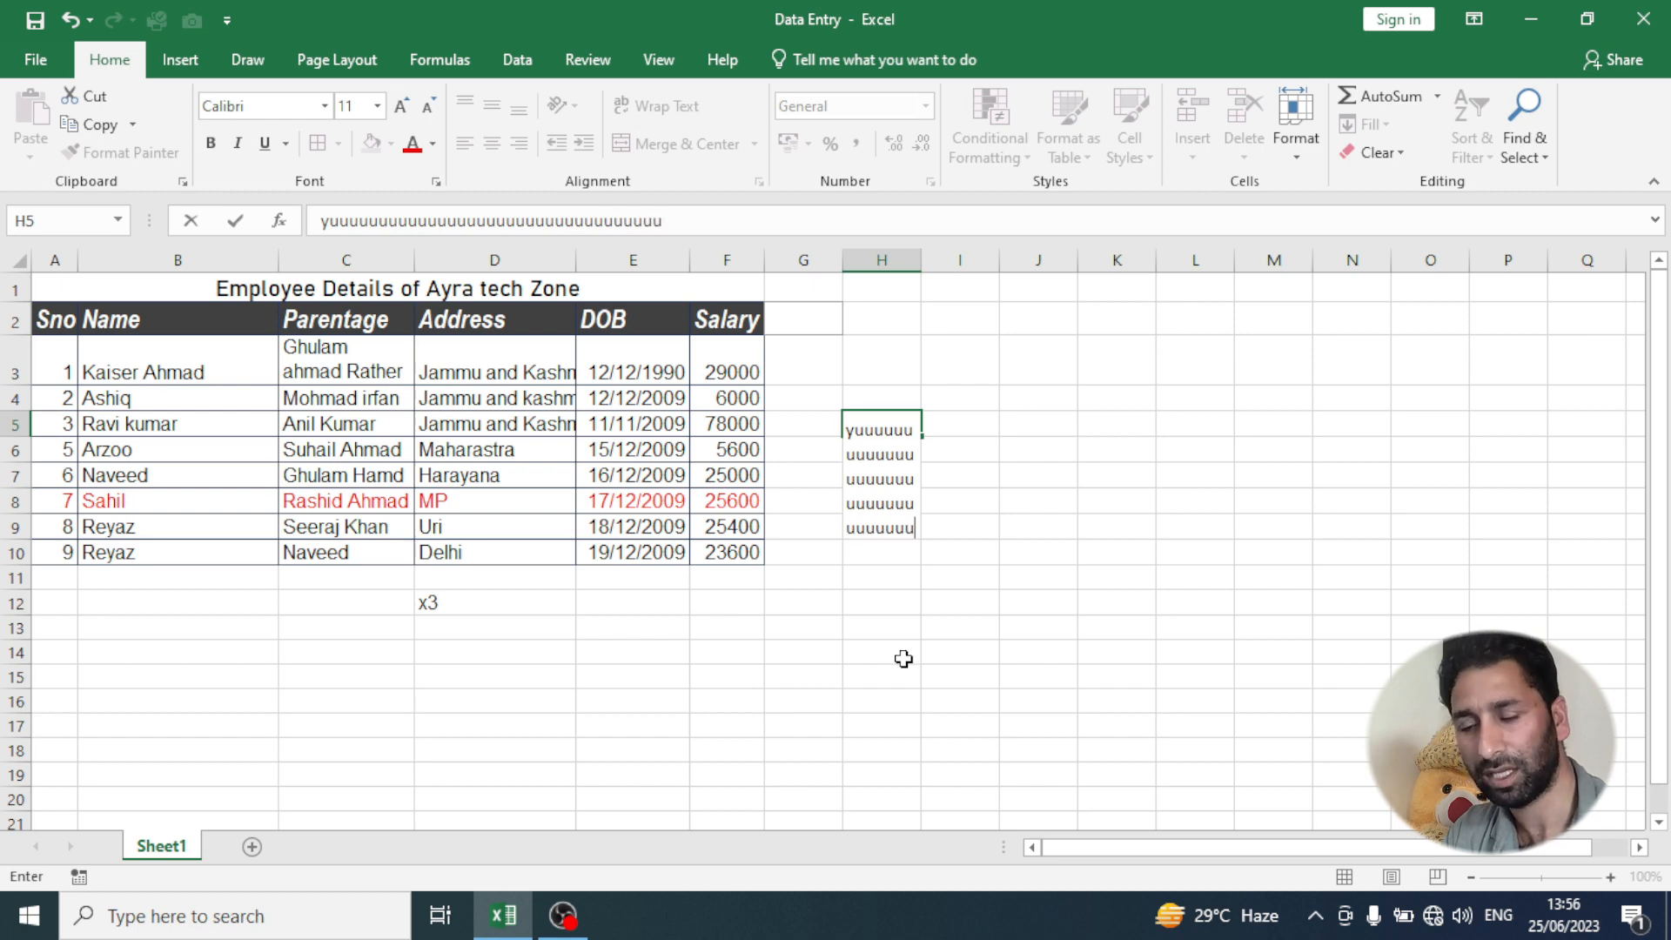
{"action": "key", "text": "Return"}
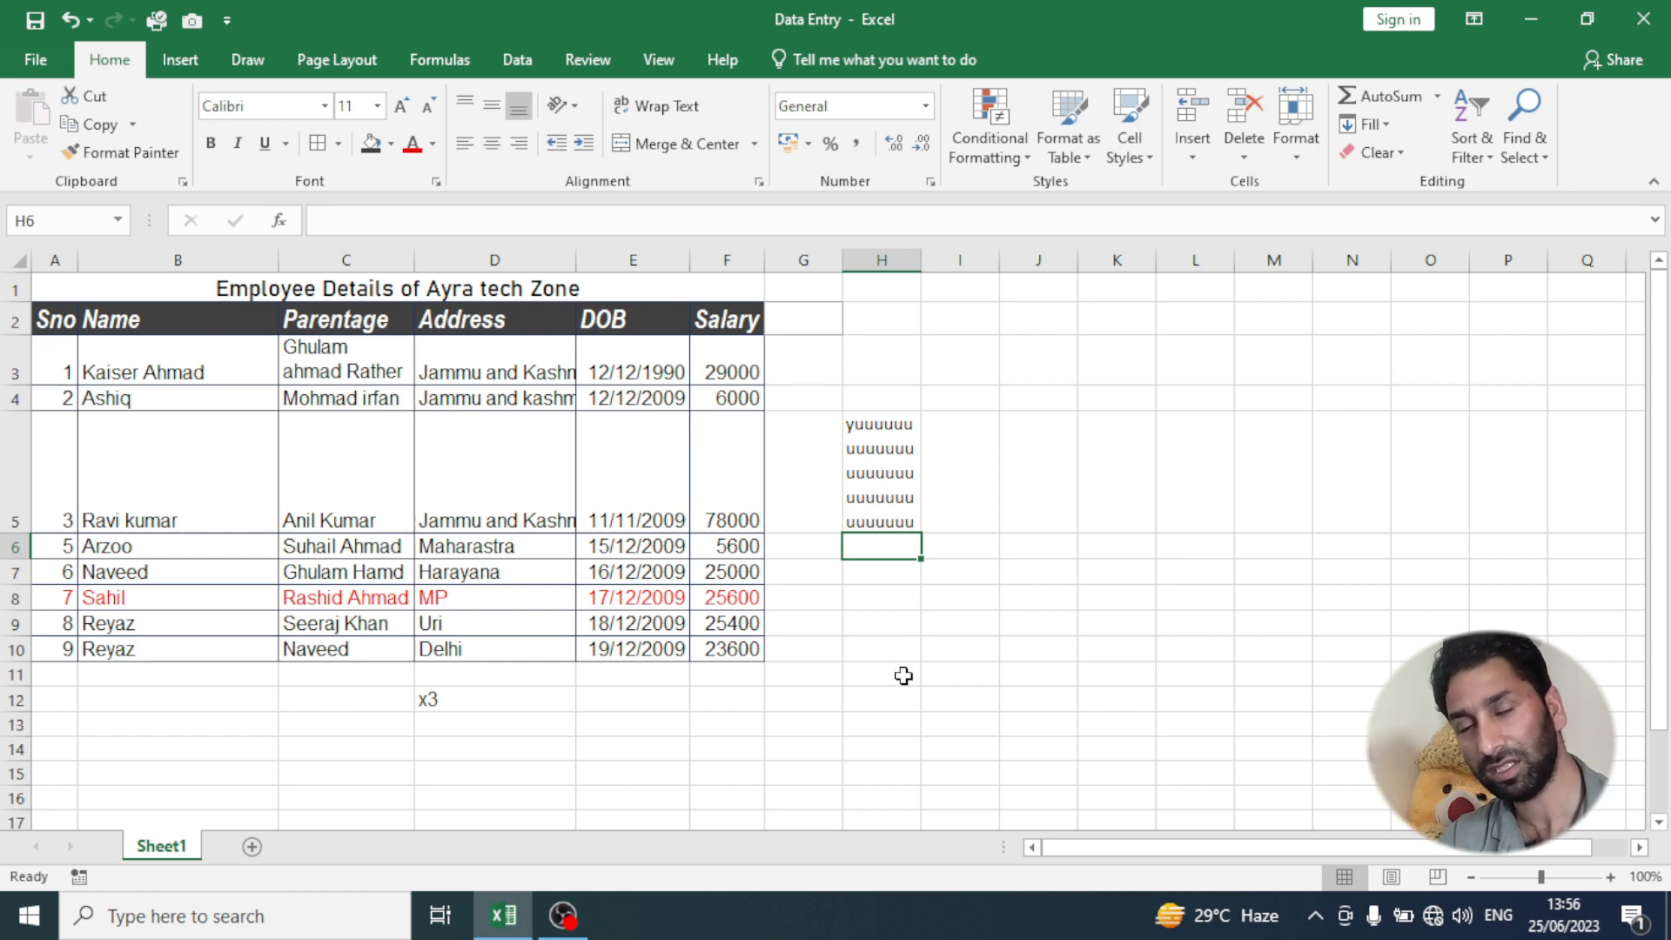
- Undo the long text entry in cell H5
{"action": "left_click", "coordinate": [894, 478]}
{"action": "key", "text": "ctrl+z"}
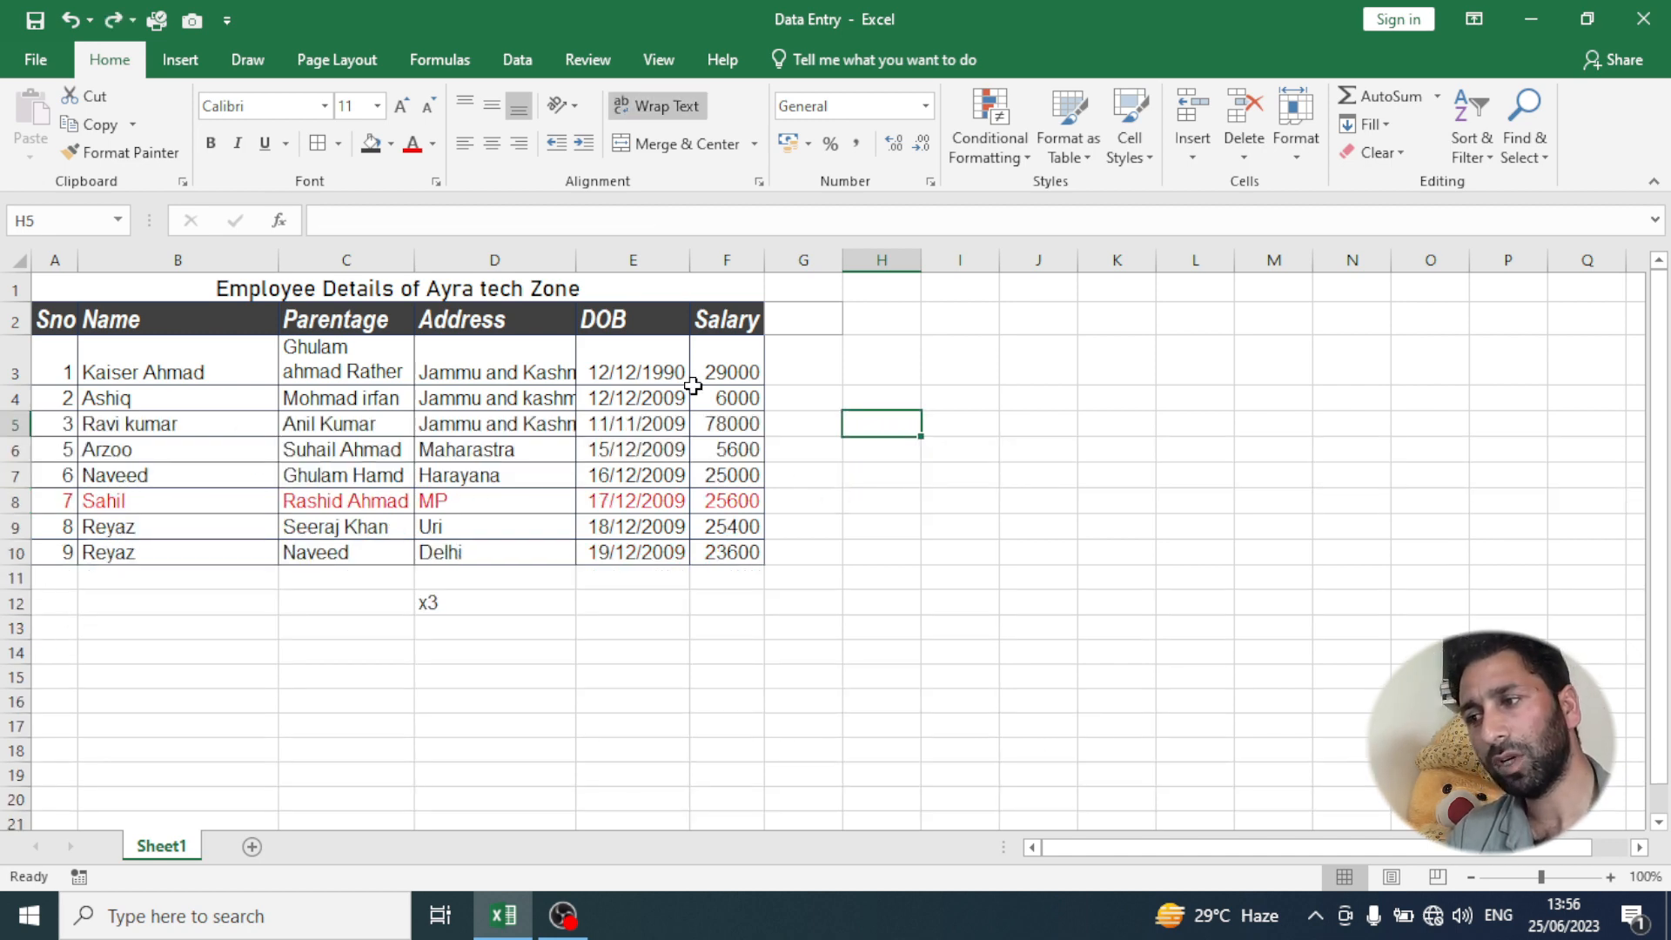
- Turn on Wrap Text for the whole column H and enter long runs of "r" letters in H7, H8 and H13
{"action": "left_click", "coordinate": [880, 258]}
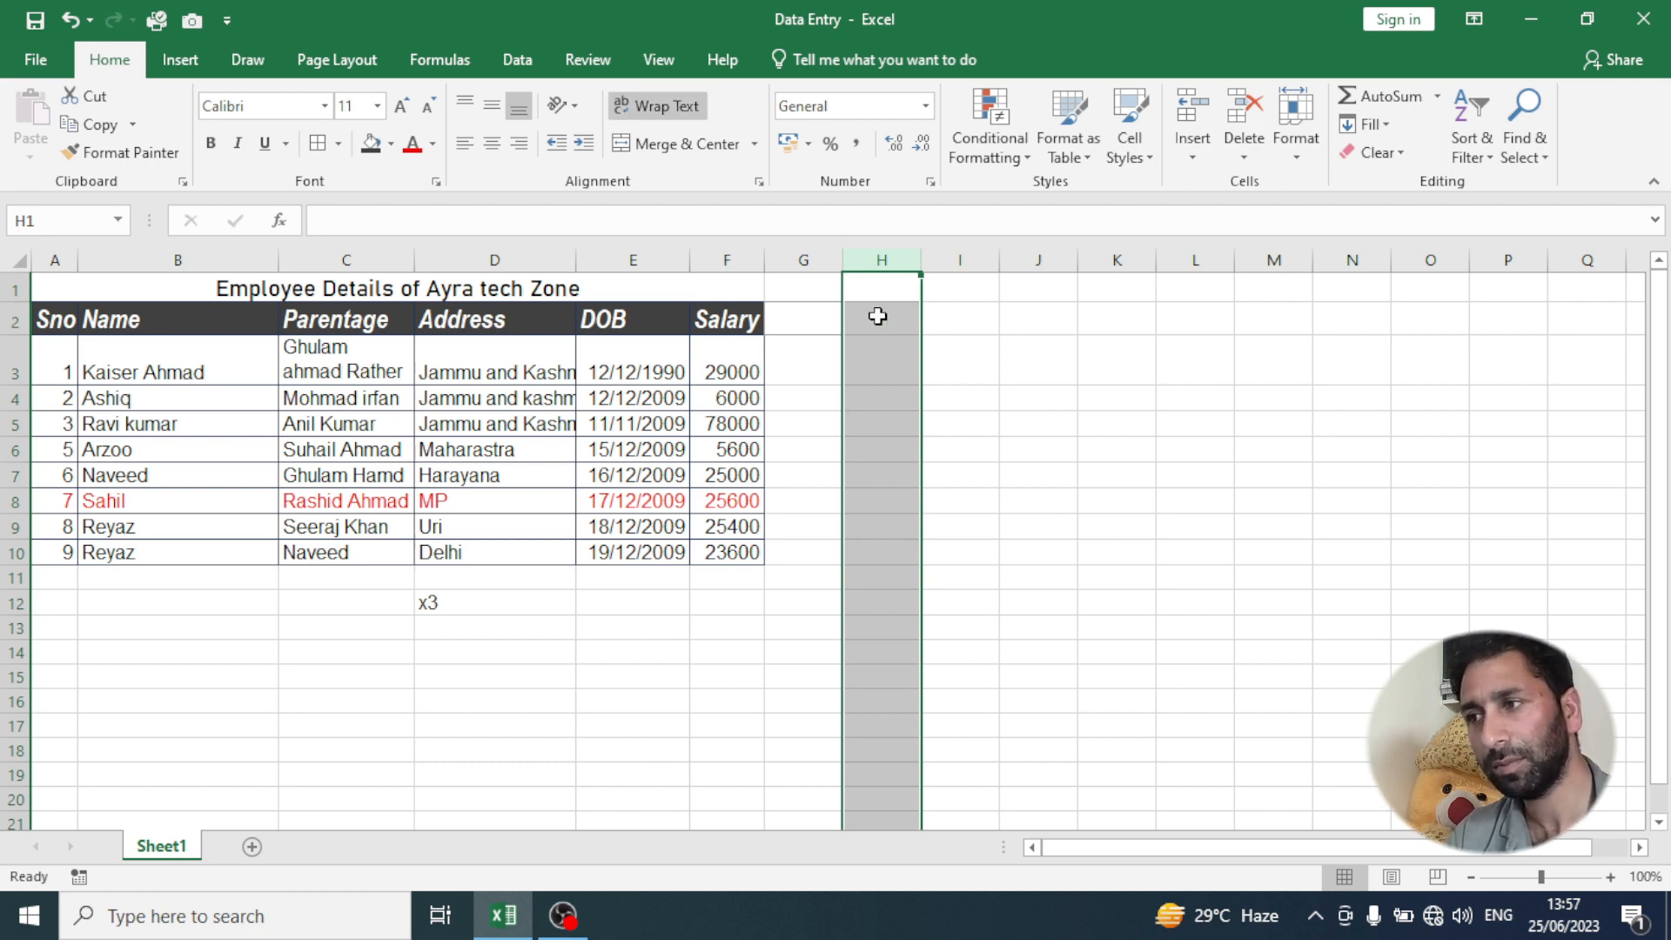
{"action": "left_click", "coordinate": [879, 318]}
{"action": "left_click", "coordinate": [865, 474]}
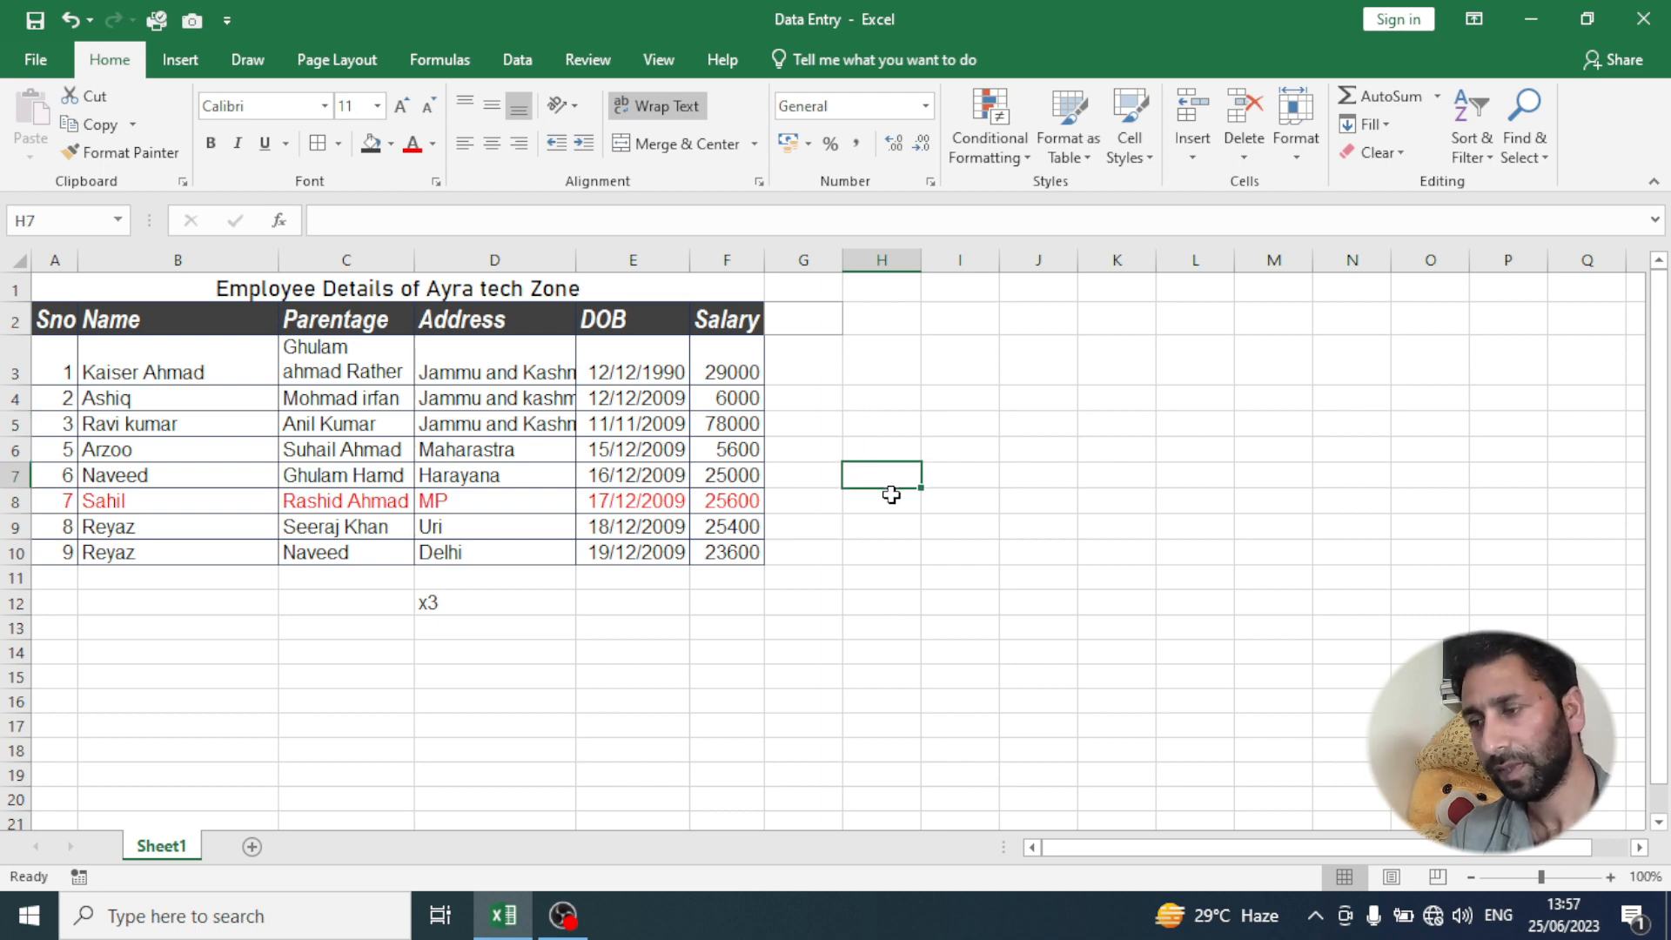
{"action": "type", "text": "rrrrrrrrrrrrrrrrrrrrrrrrrrrrrrrrrrrr"}
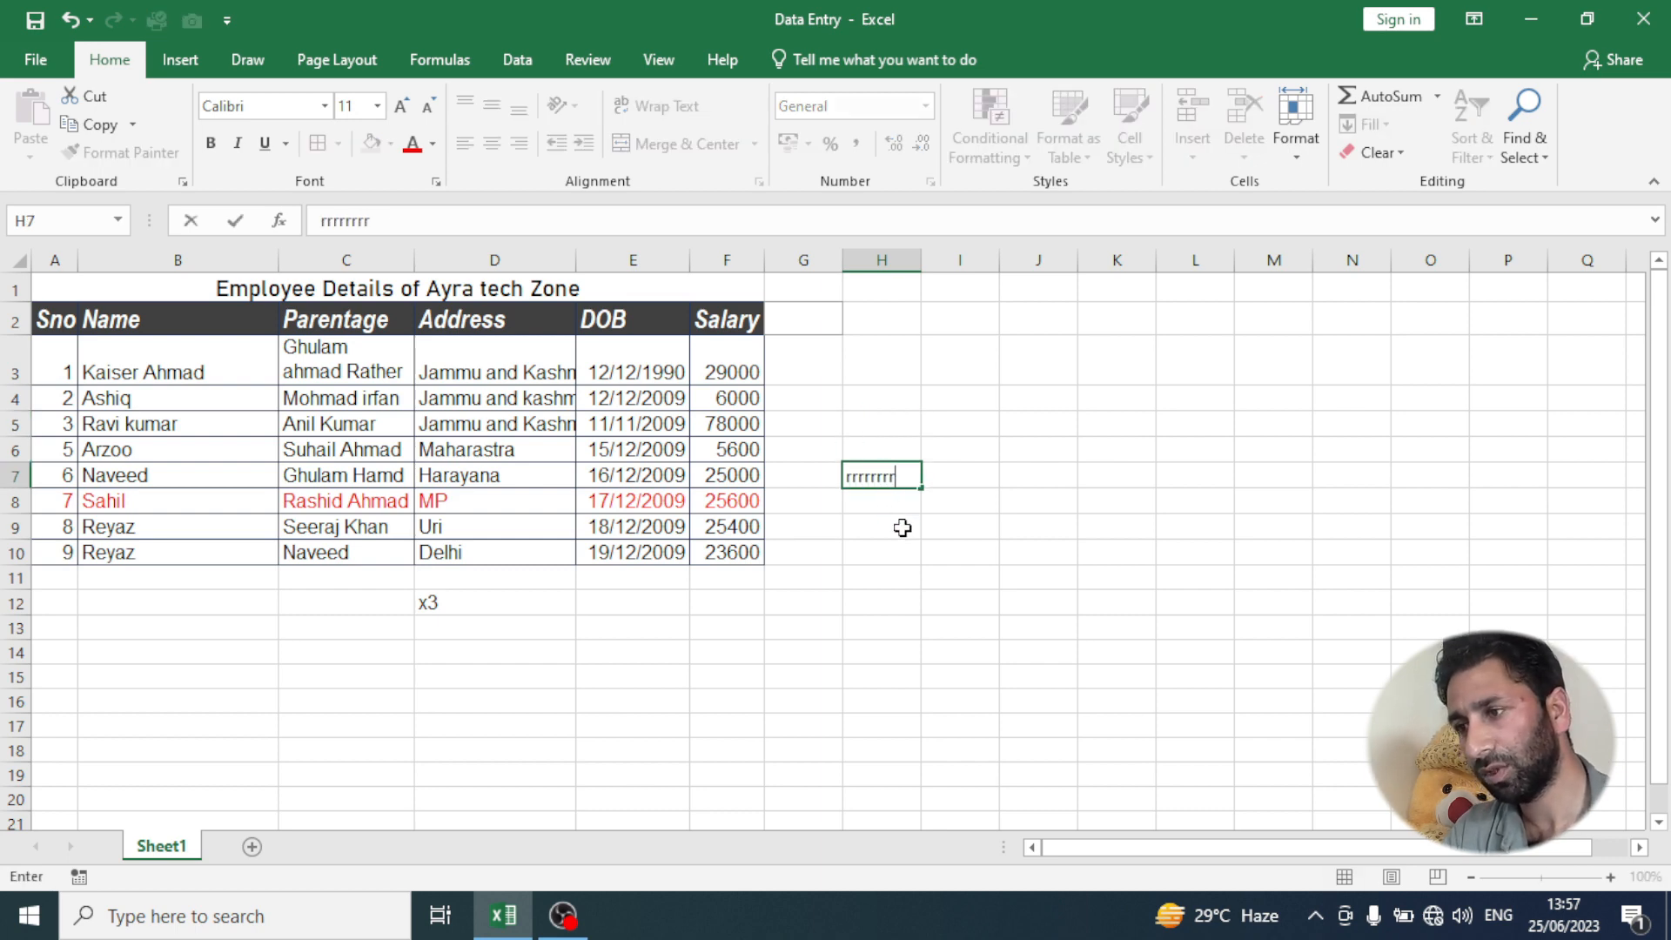
{"action": "left_click", "coordinate": [884, 575]}
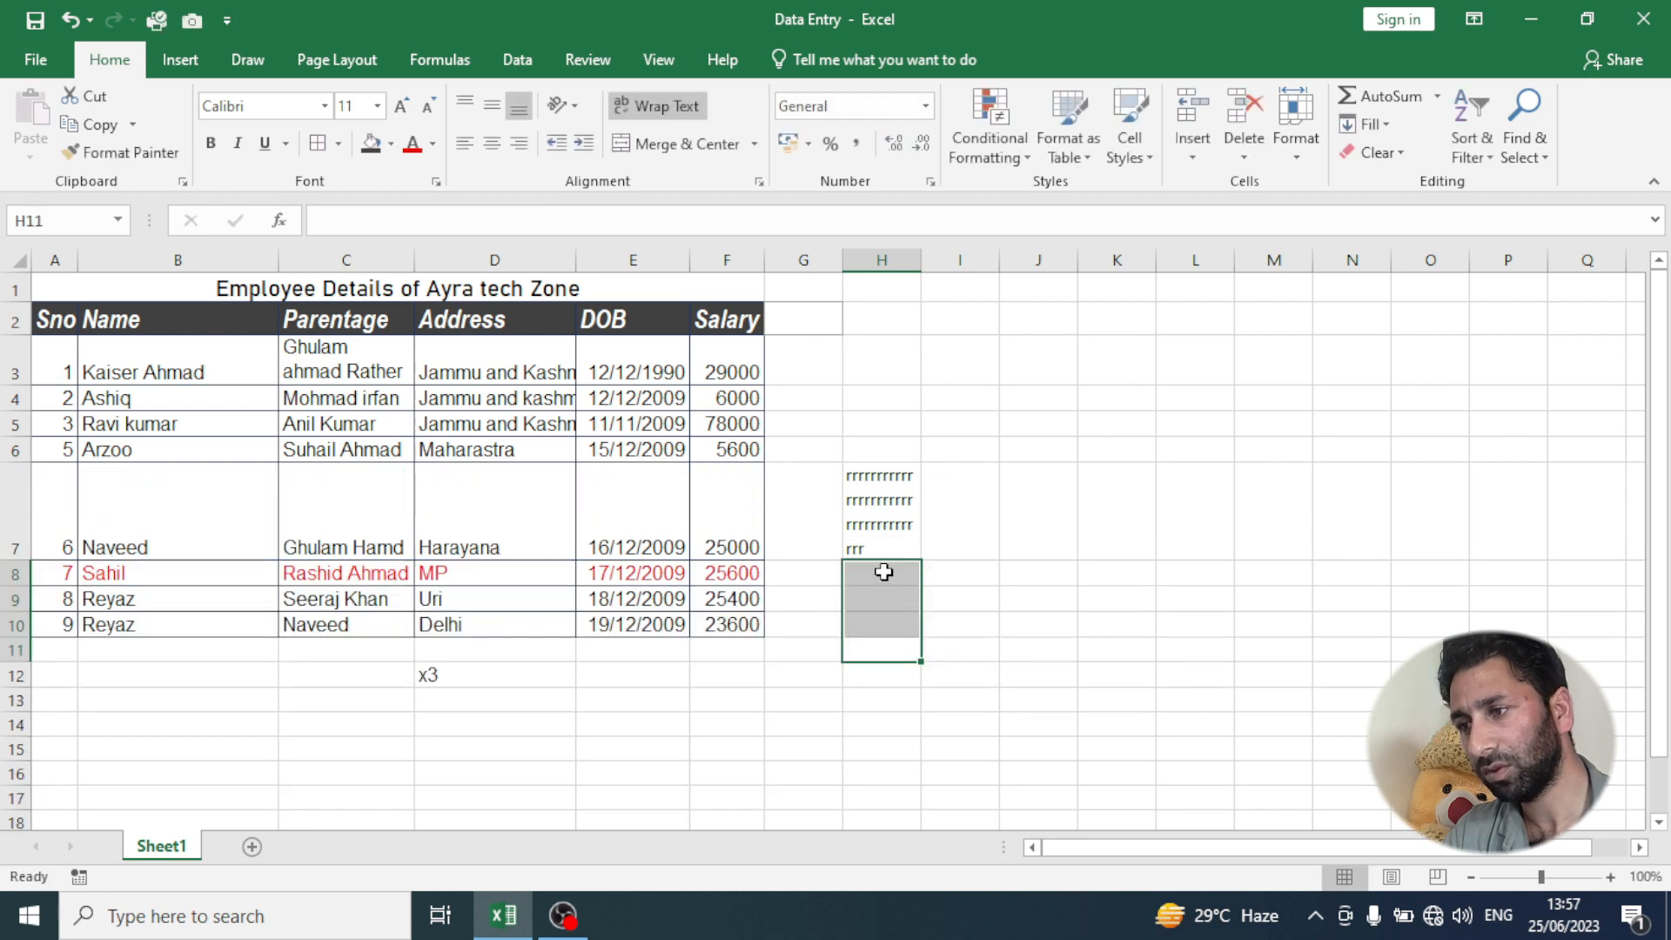
{"action": "left_click", "coordinate": [884, 571]}
{"action": "type", "text": "rrrrrrrrrrrrrrrrrrrrrrrrrrrrrrrrrrrr"}
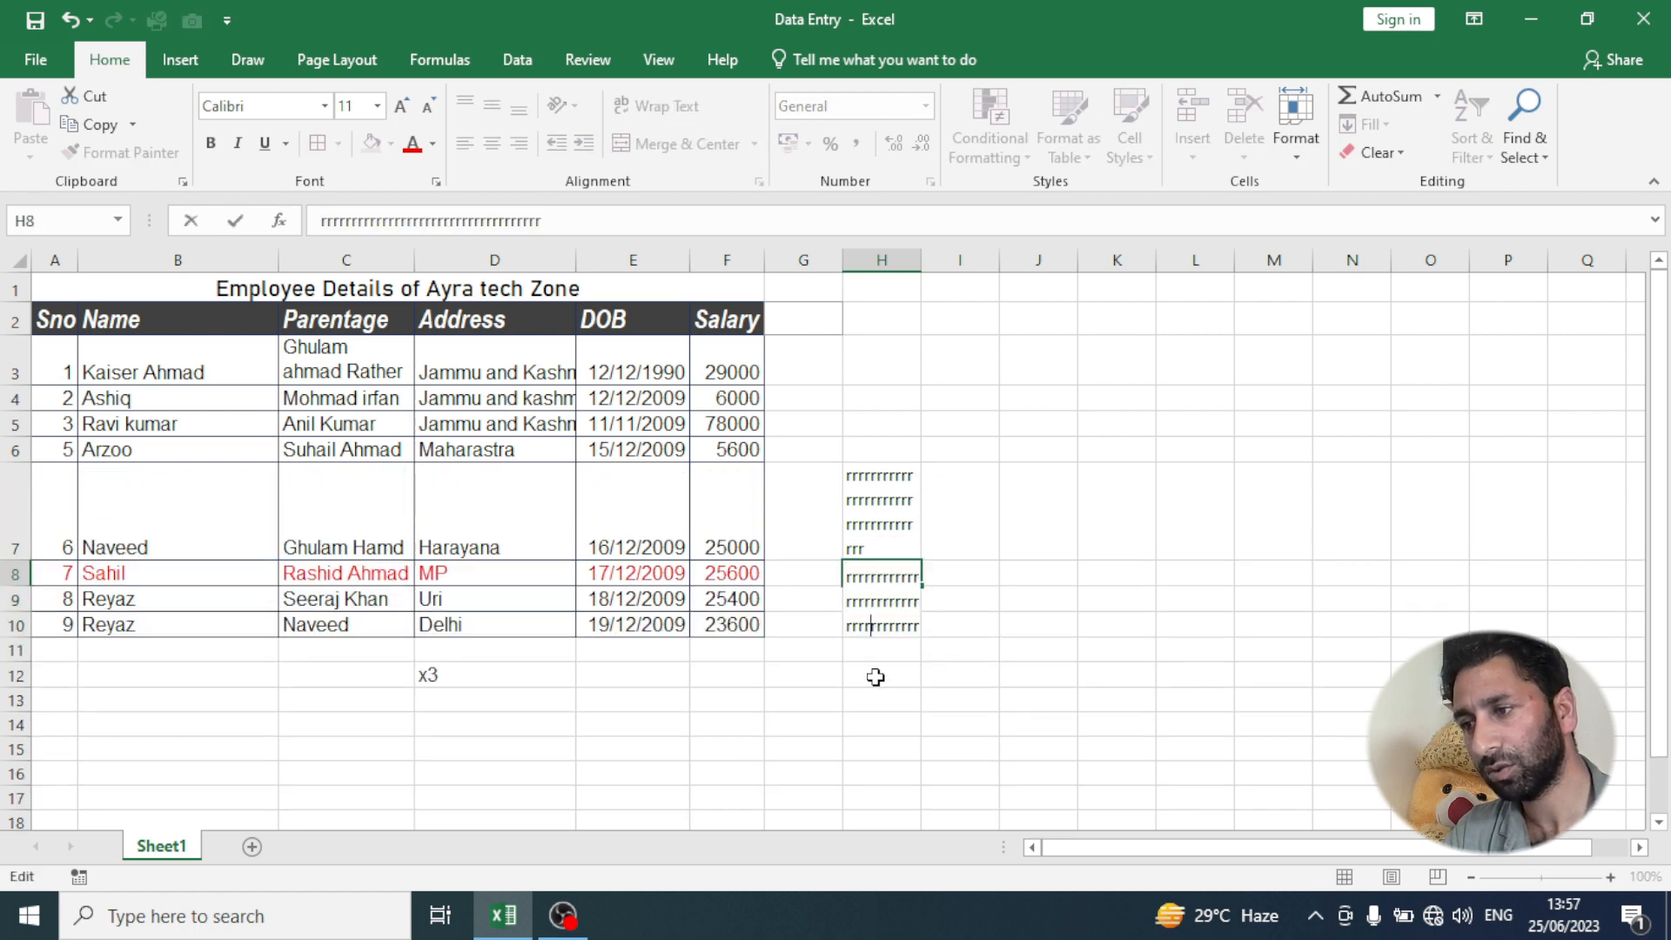
{"action": "left_click", "coordinate": [870, 696]}
{"action": "type", "text": "rrrrrrrrrrrrrr"}
{"action": "key", "text": "Return"}
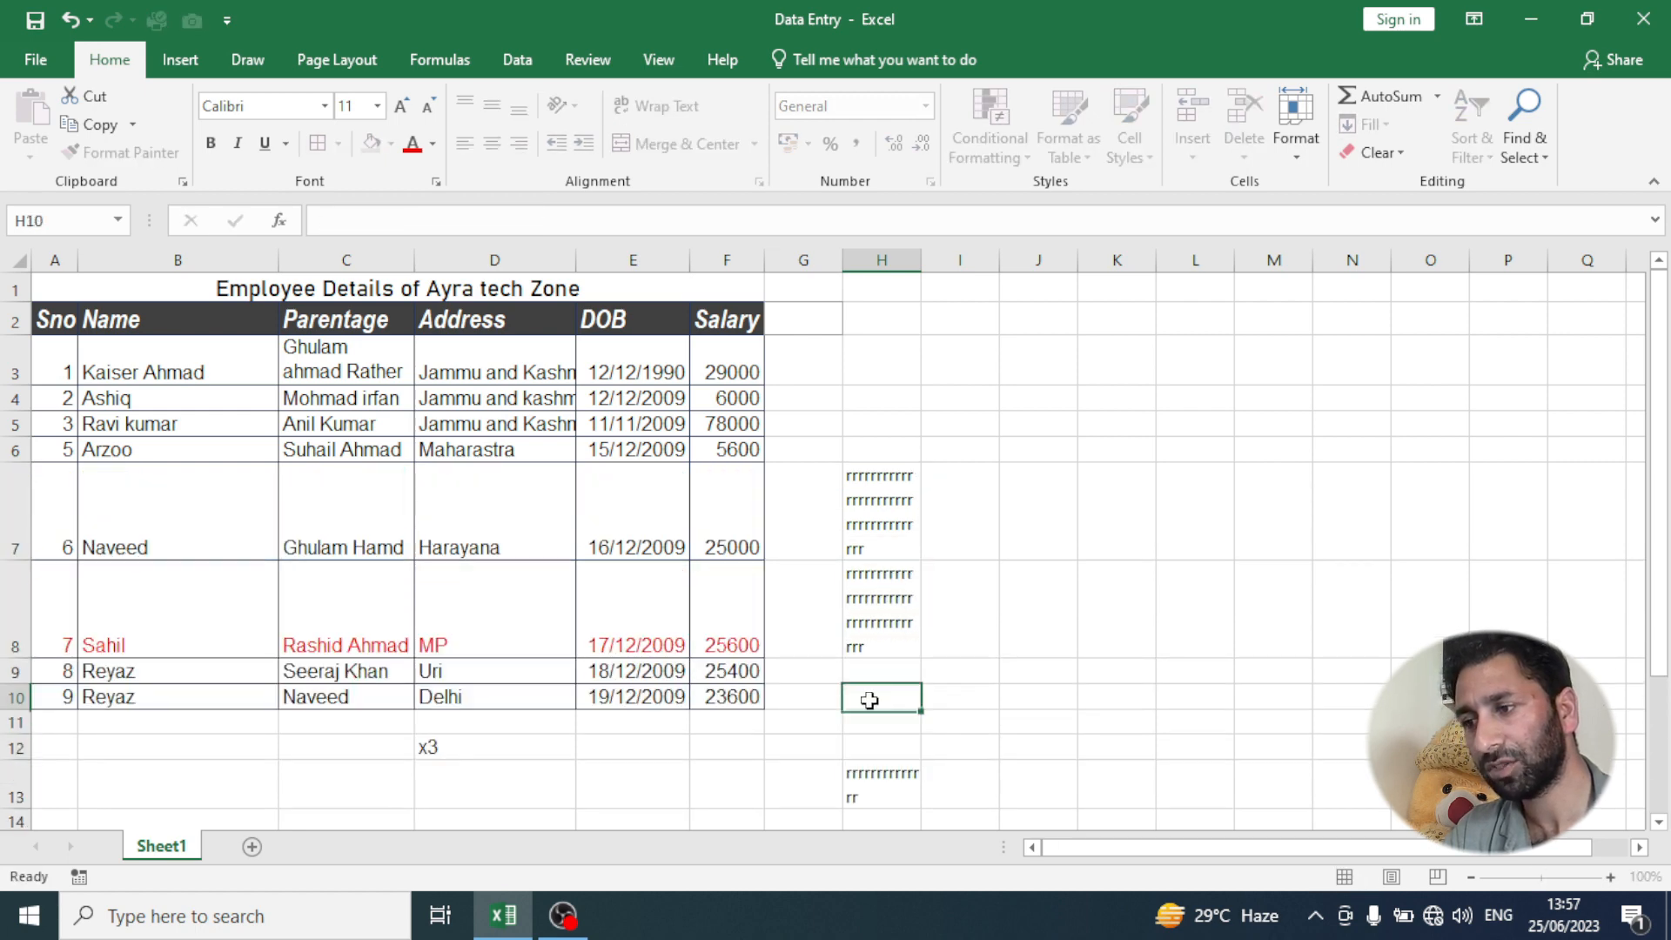
{"action": "left_click", "coordinate": [972, 719]}
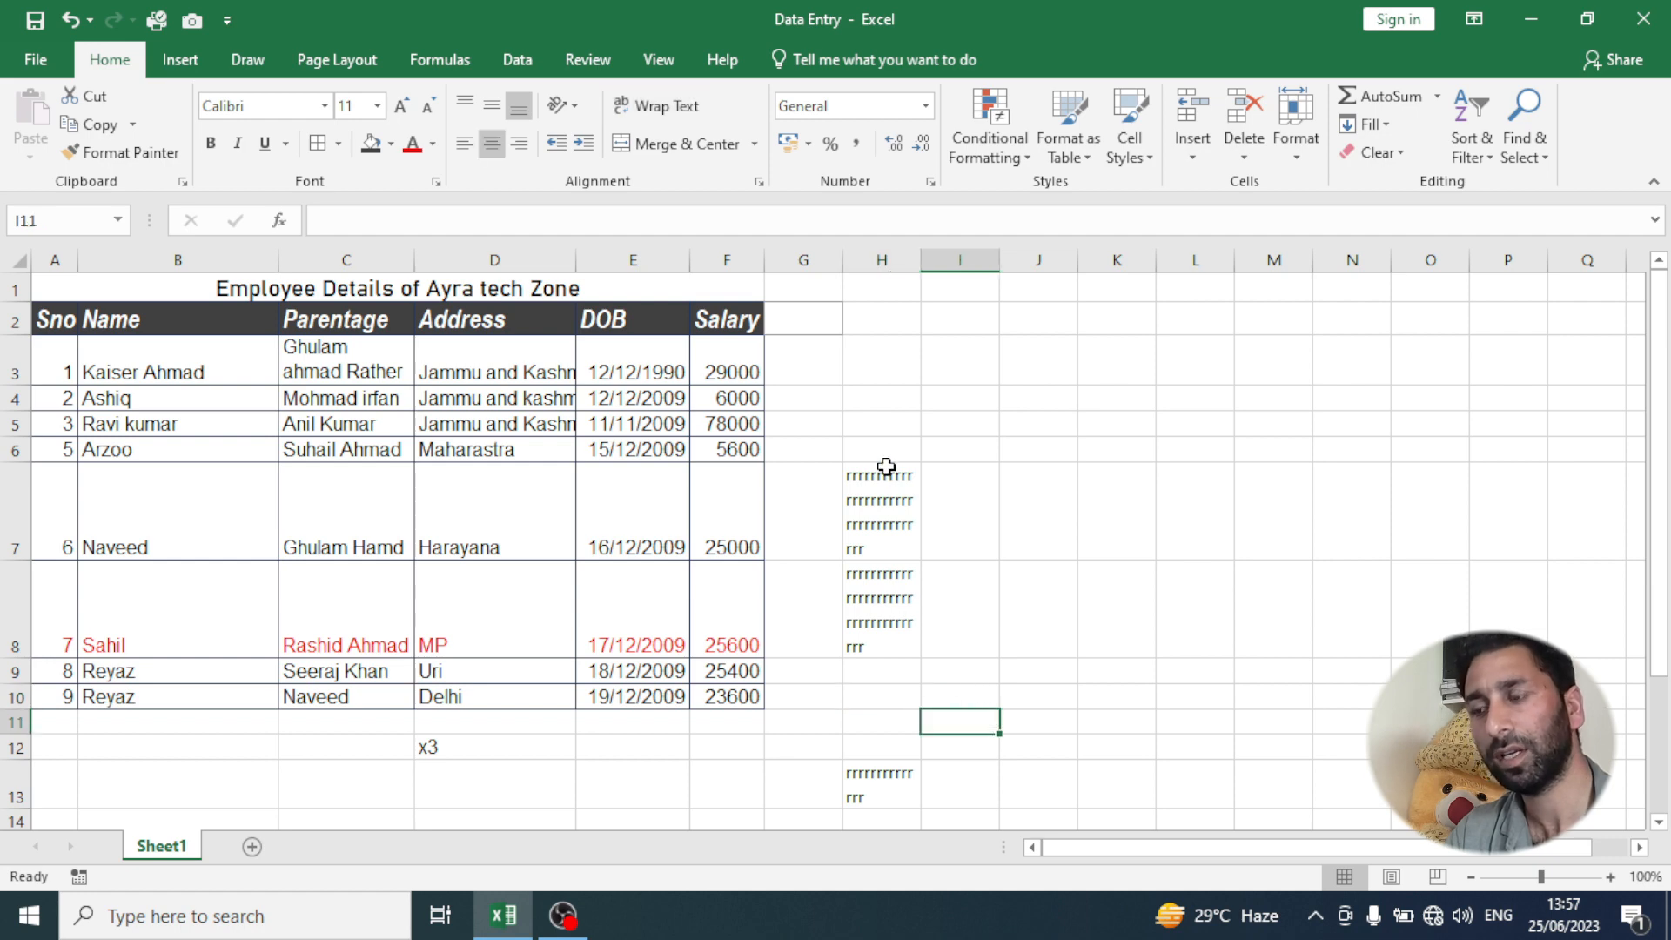
- Undo the long "r" entries and the Wrap Text setting in column H
{"action": "key", "text": "ctrl+z"}
{"action": "key", "text": "ctrl+z"}
{"action": "key", "text": "ctrl+z"}
{"action": "key", "text": "ctrl+z"}
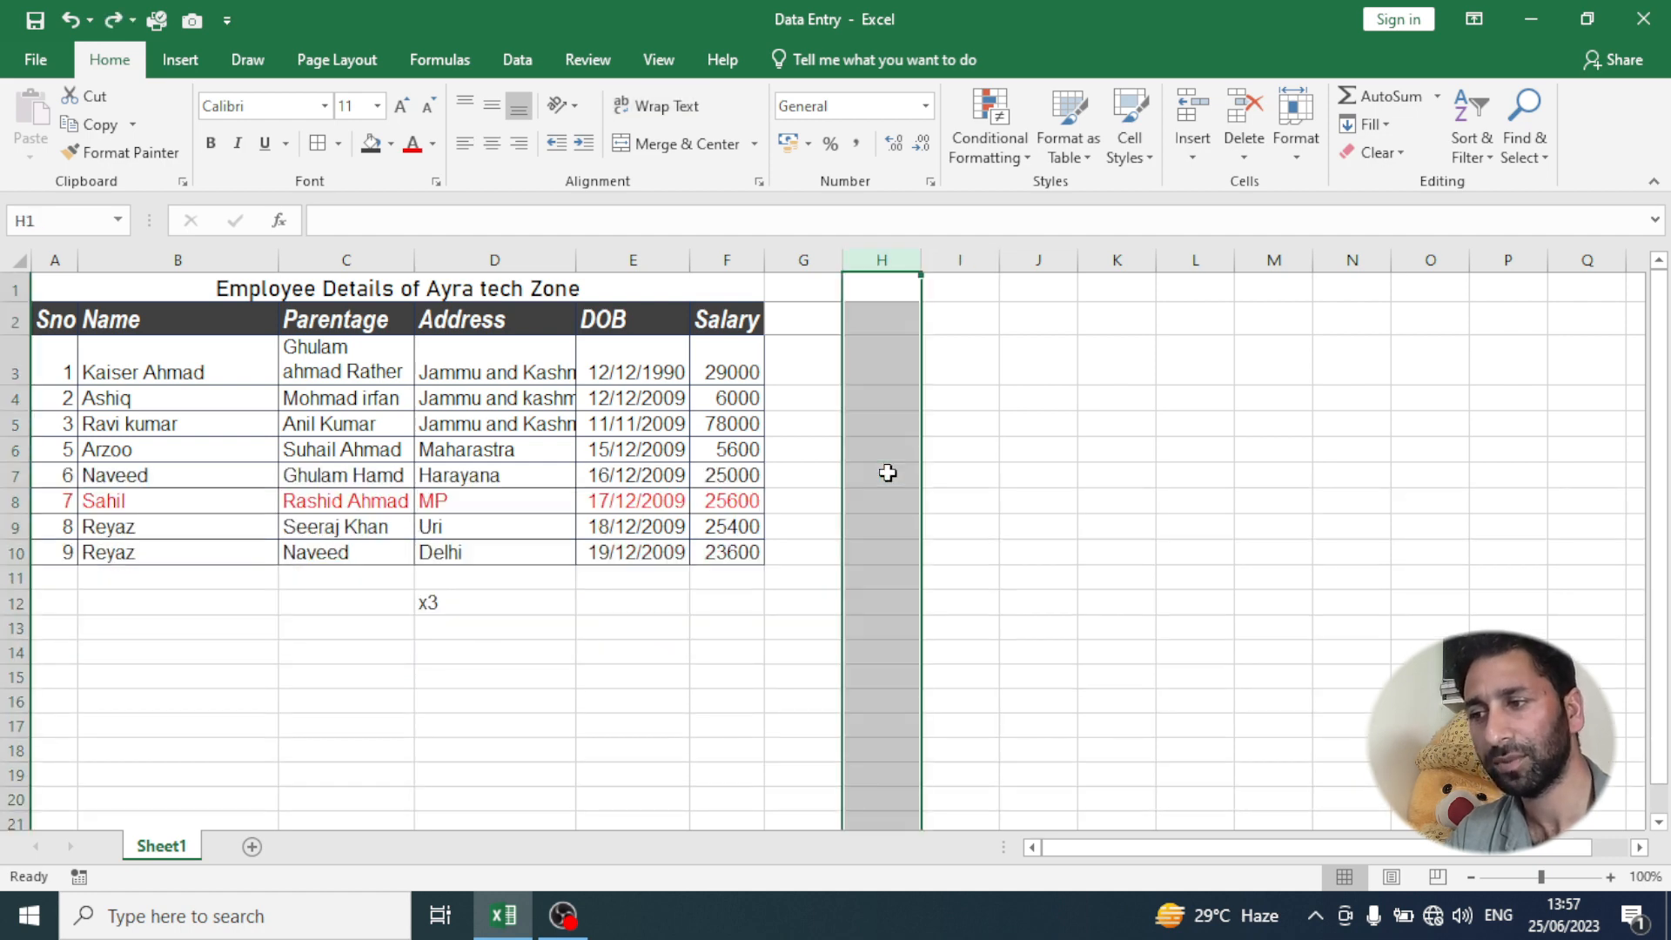
{"action": "left_click", "coordinate": [885, 473]}
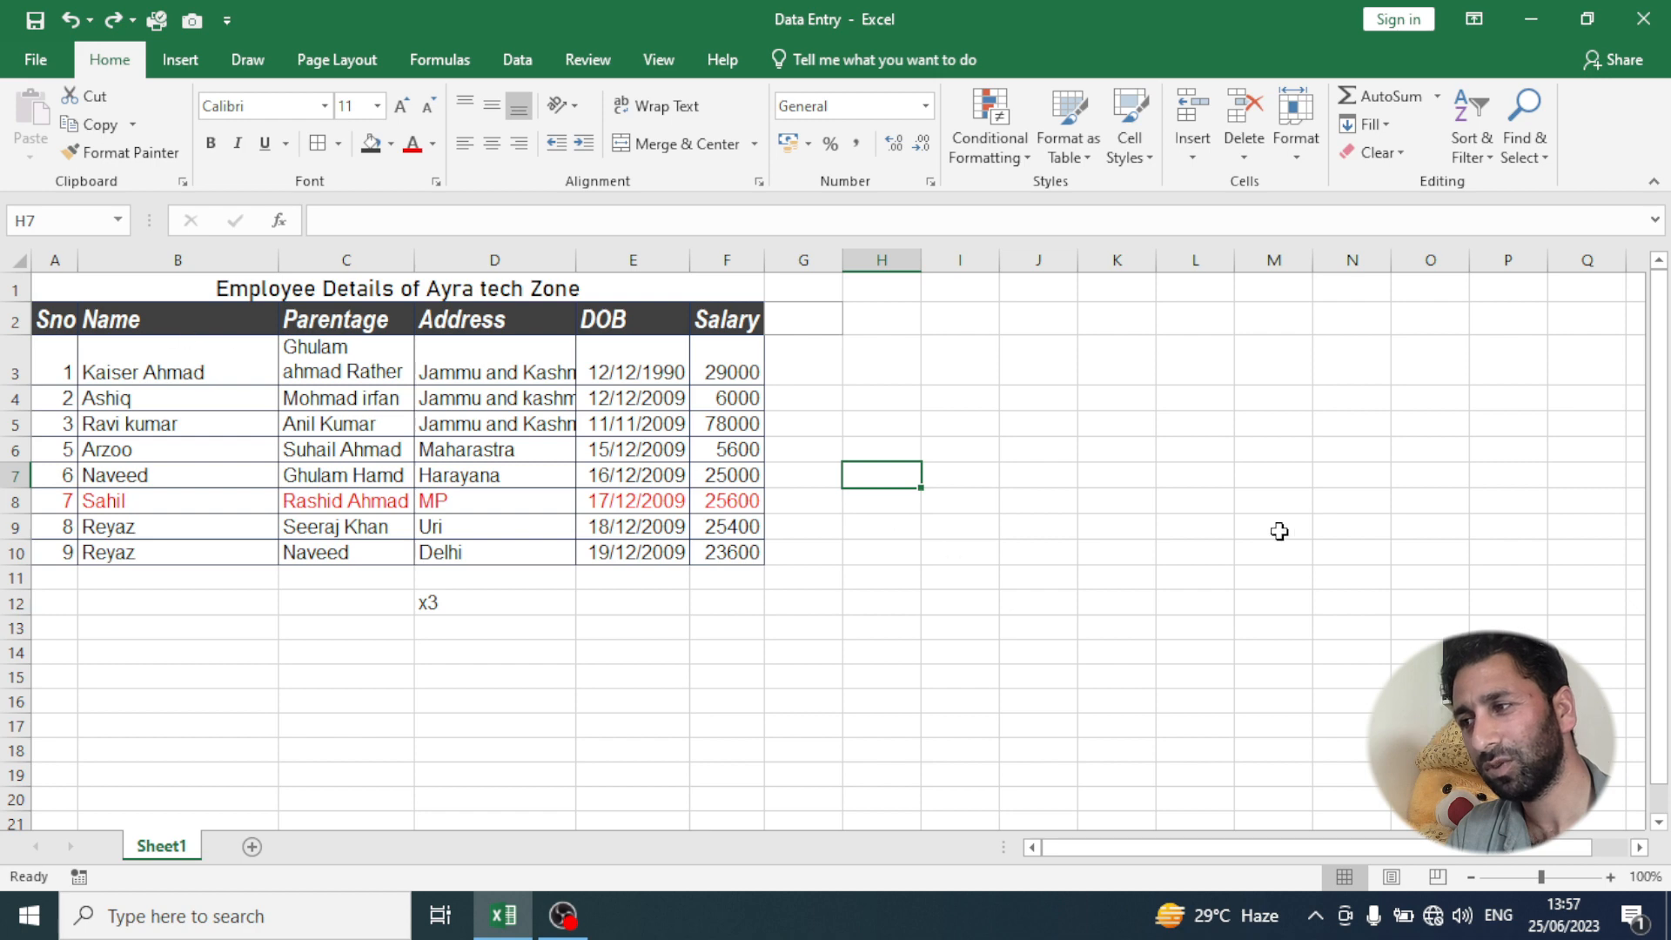
- Try center, right and left horizontal alignment on the Name header in B2
{"action": "left_click", "coordinate": [102, 327]}
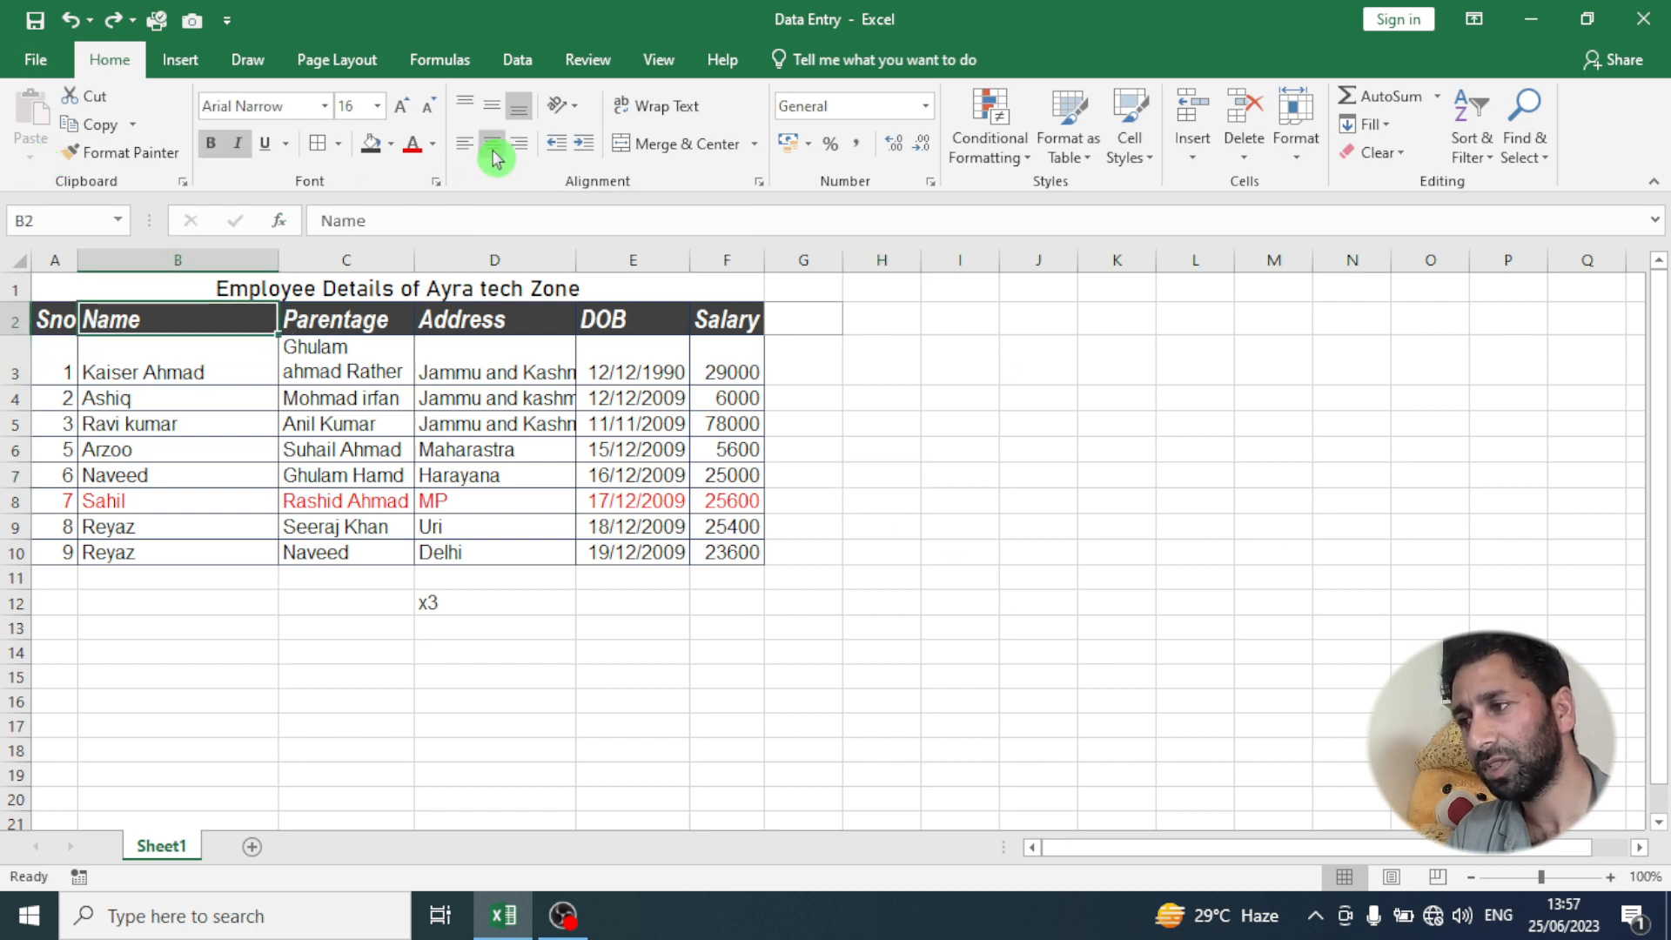
{"action": "left_click", "coordinate": [494, 155]}
{"action": "left_click", "coordinate": [503, 111]}
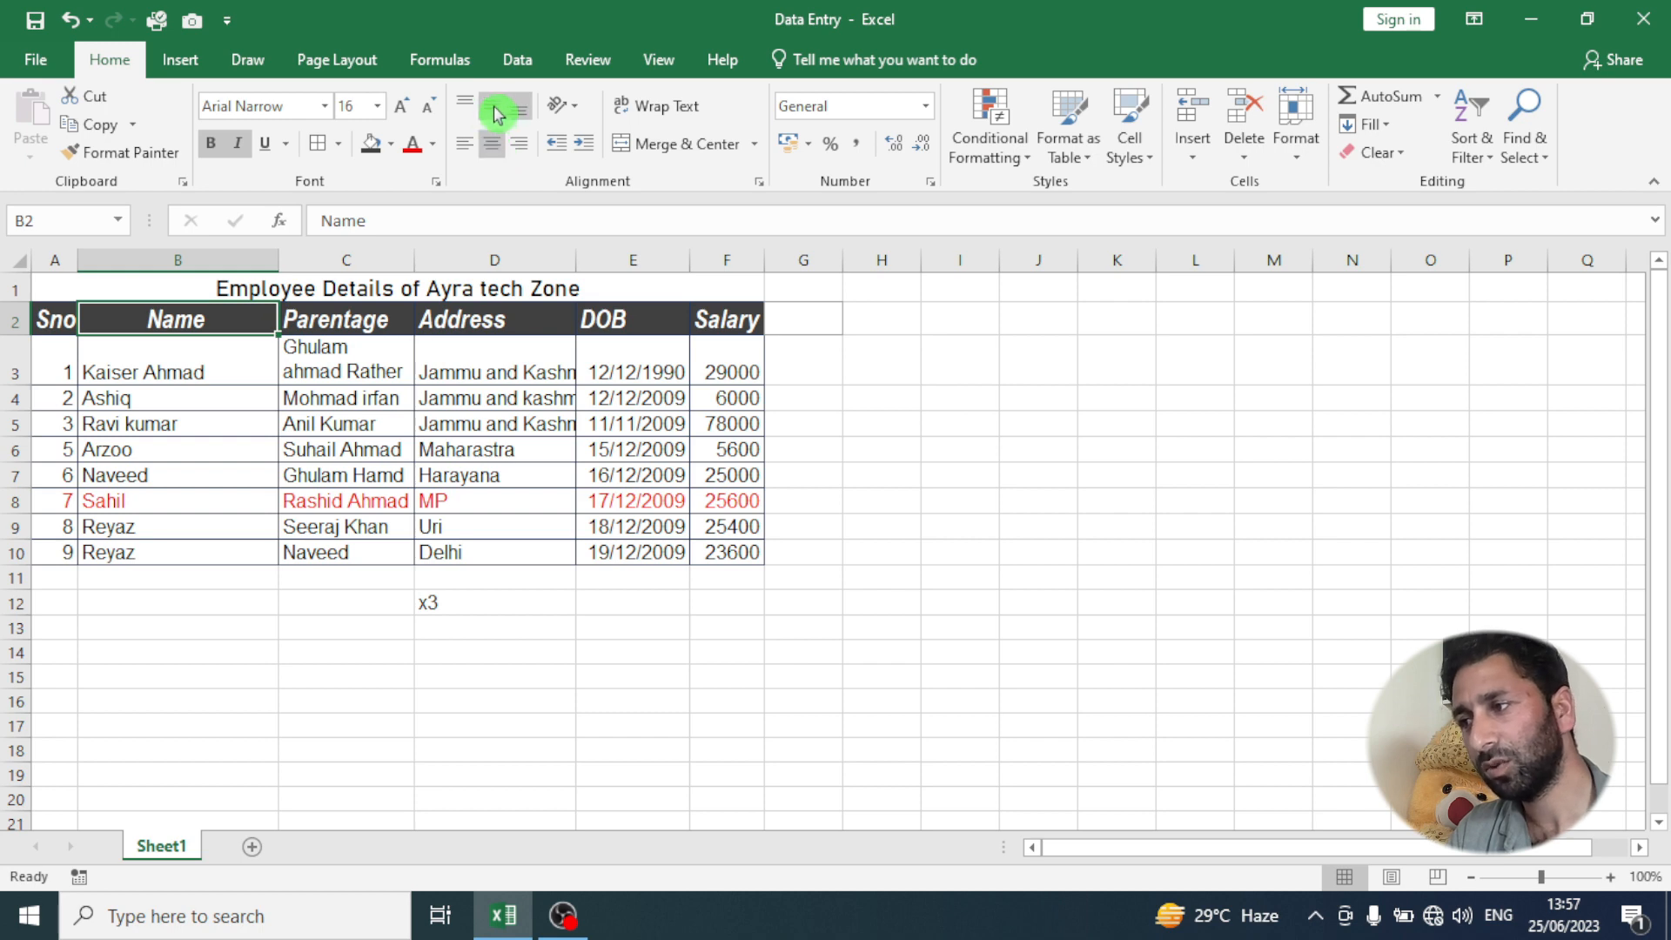
{"action": "left_click", "coordinate": [520, 144]}
{"action": "left_click", "coordinate": [465, 144]}
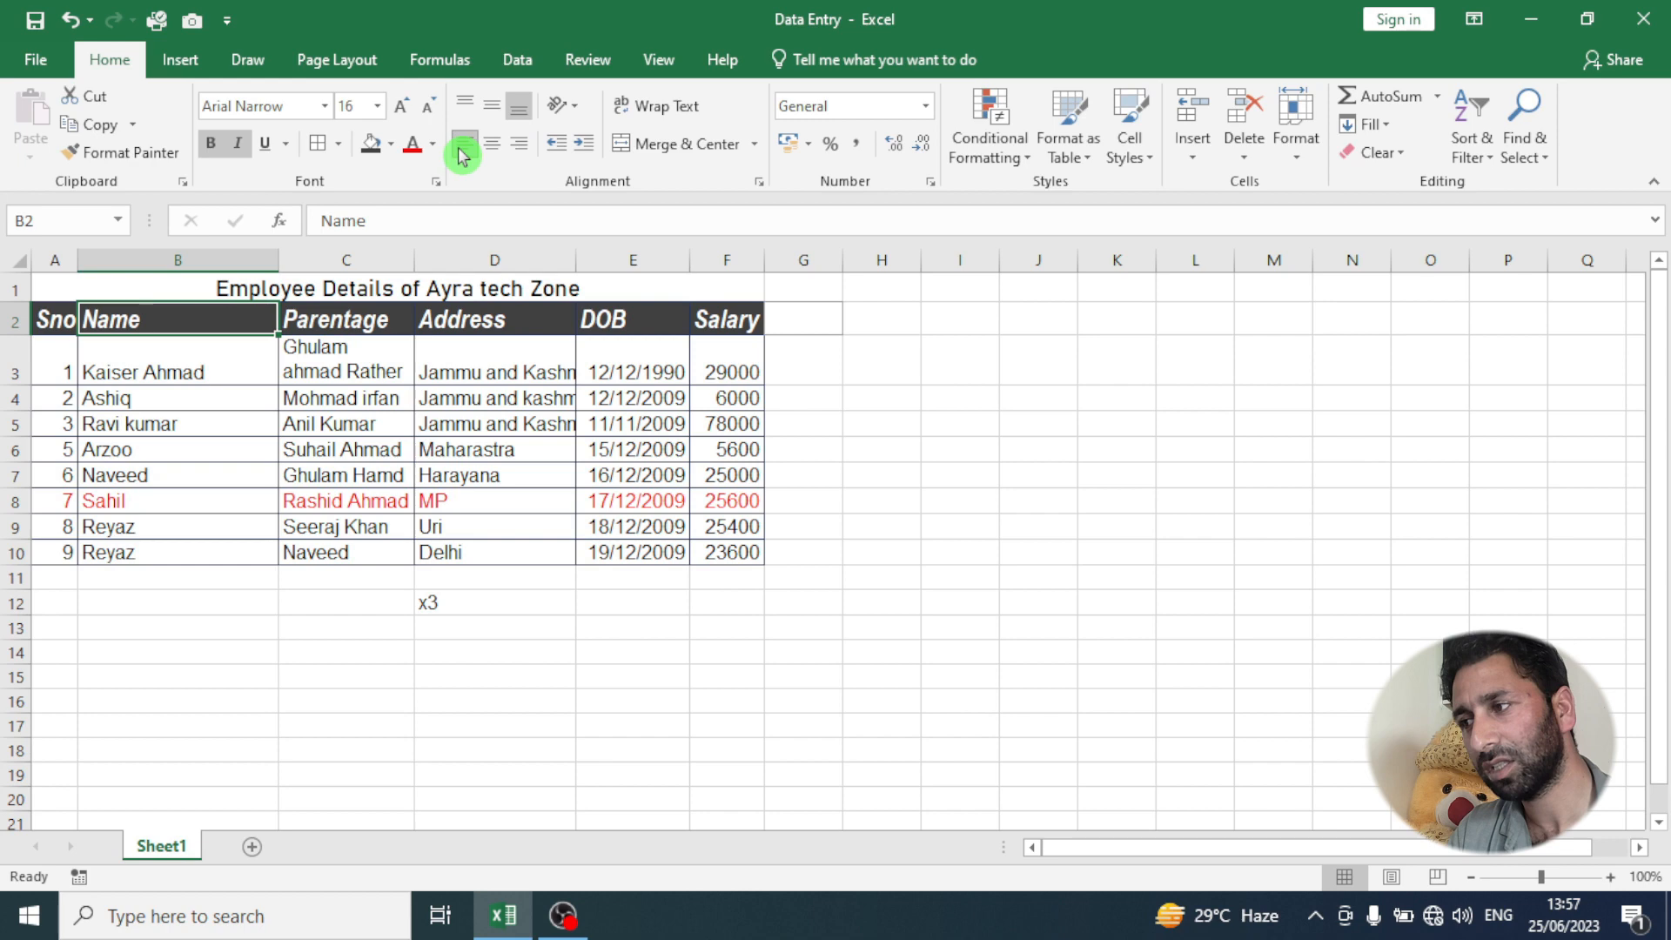
- Center the header texts horizontally in cells A2:F2
{"action": "left_click_drag", "start_coordinate": [53, 321], "coordinate": [721, 320]}
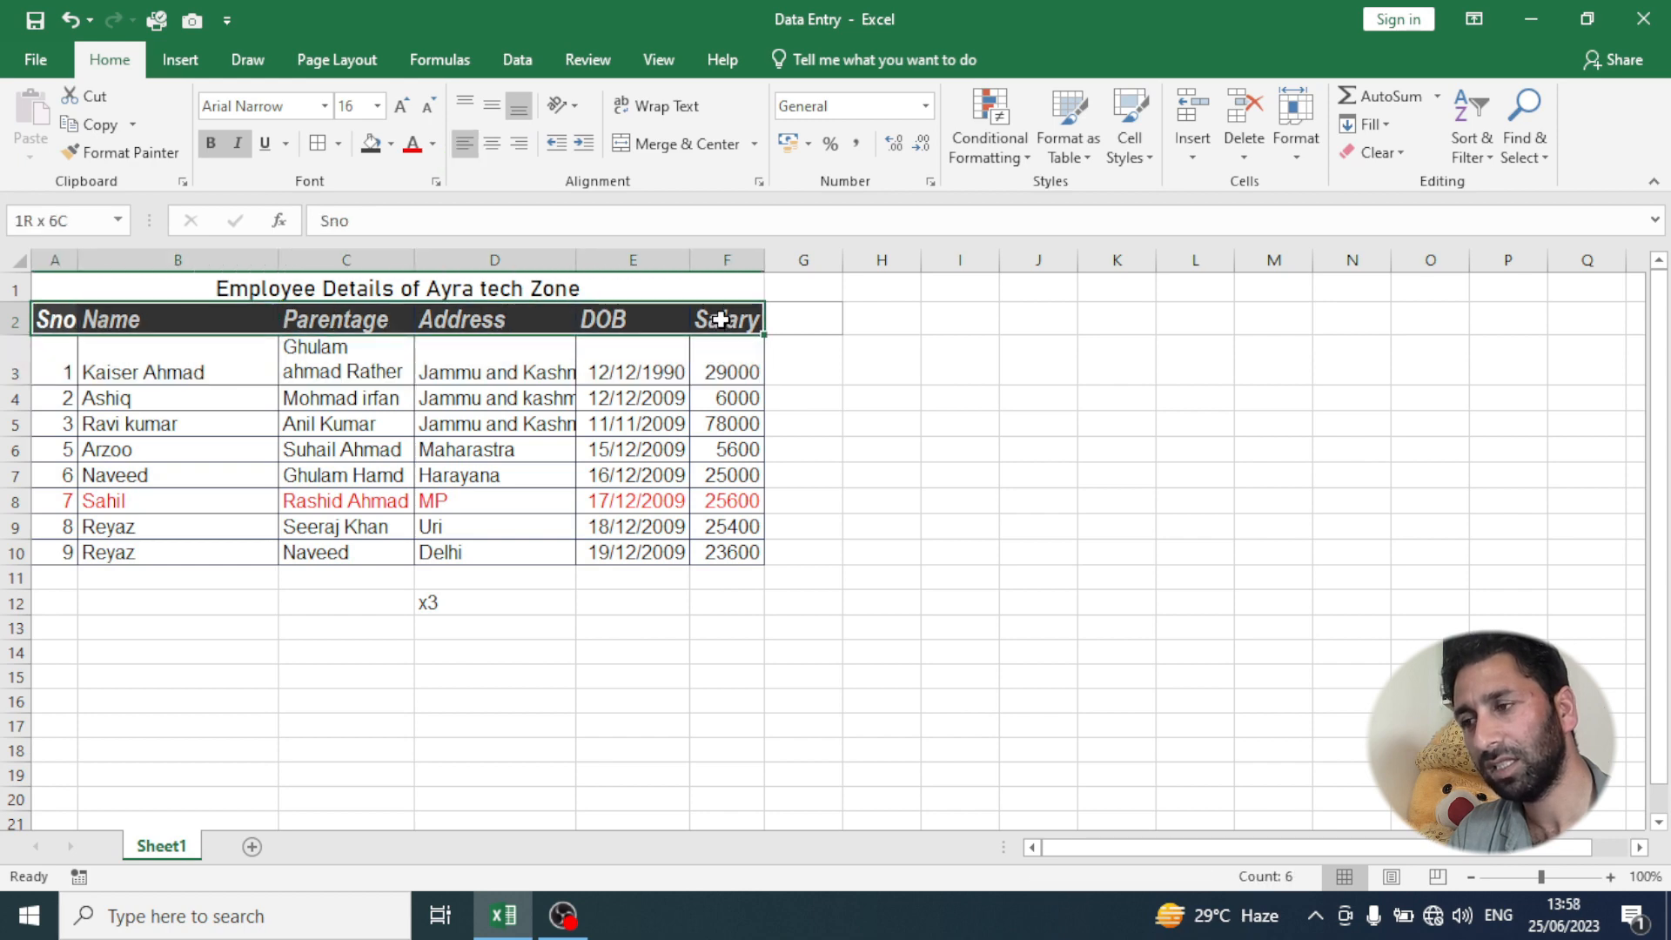
{"action": "left_click", "coordinate": [497, 146]}
{"action": "left_click", "coordinate": [411, 394]}
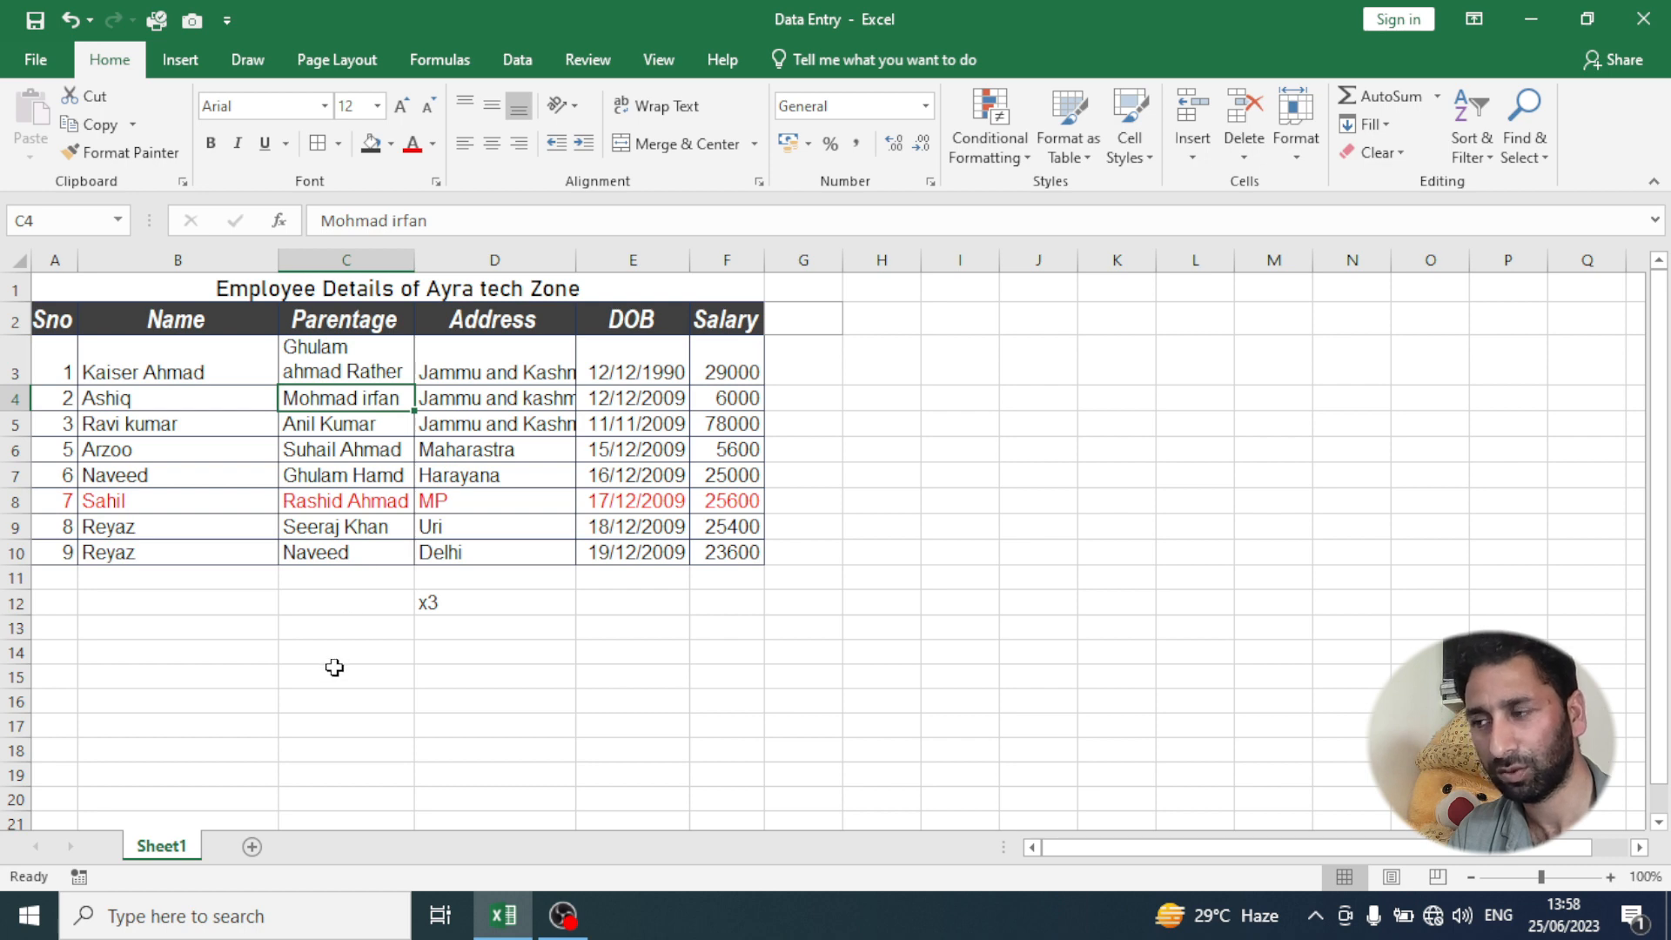
- Fill the merged title cell in row 1 with the standard yellow color
{"action": "left_click", "coordinate": [348, 282]}
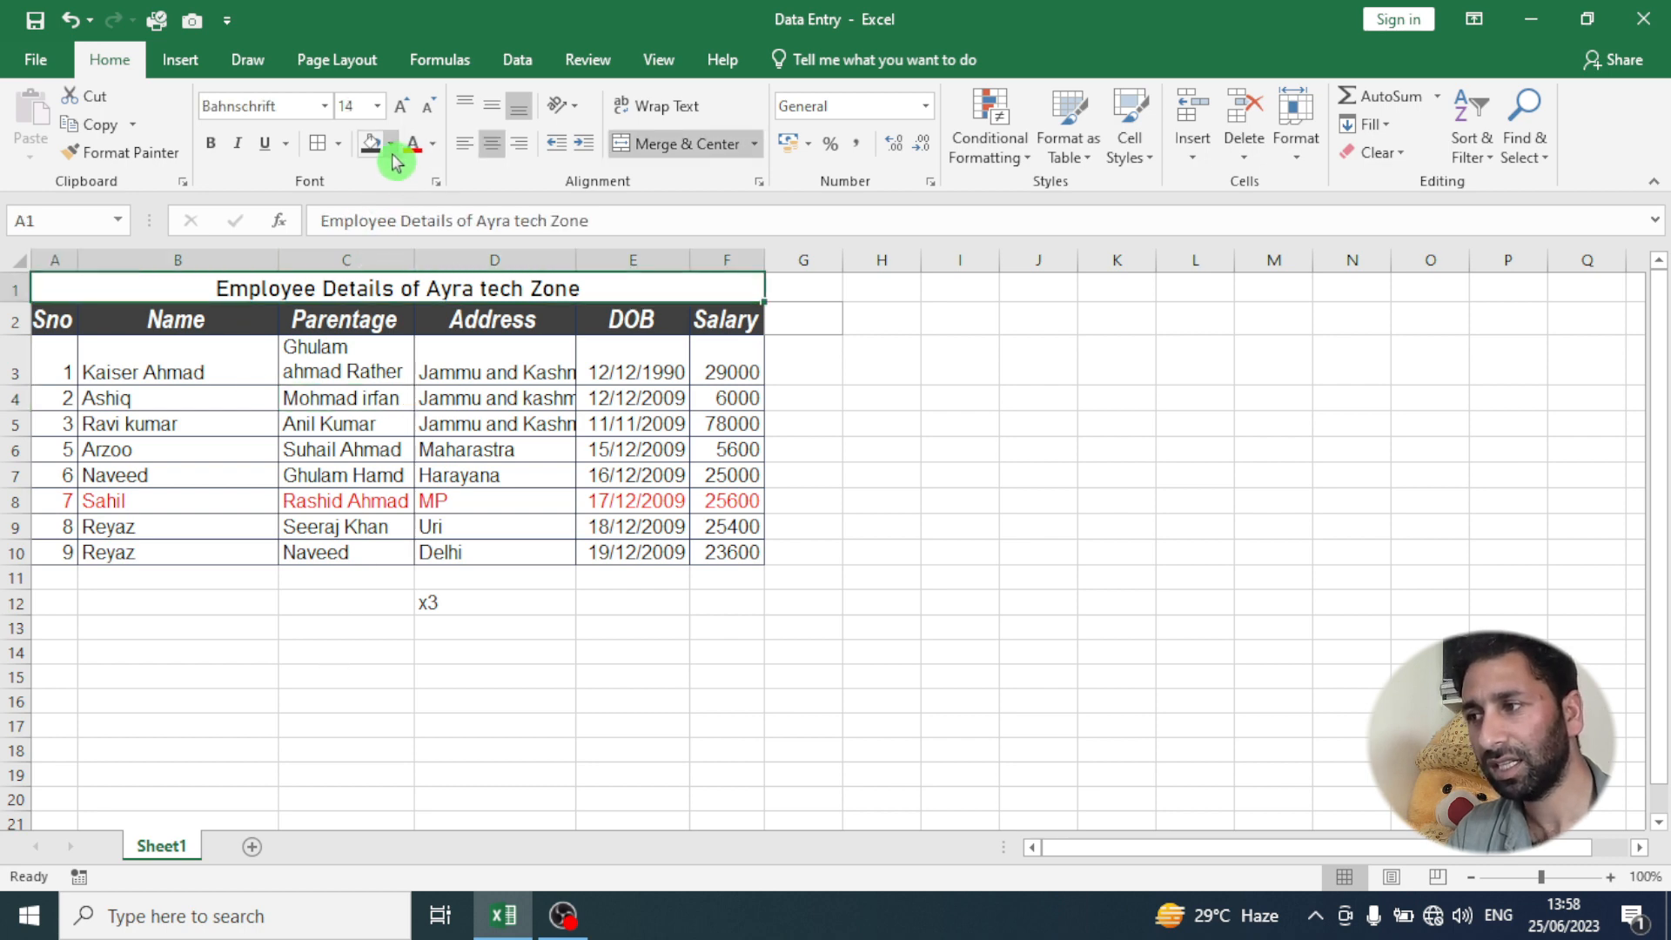
{"action": "left_click", "coordinate": [392, 146]}
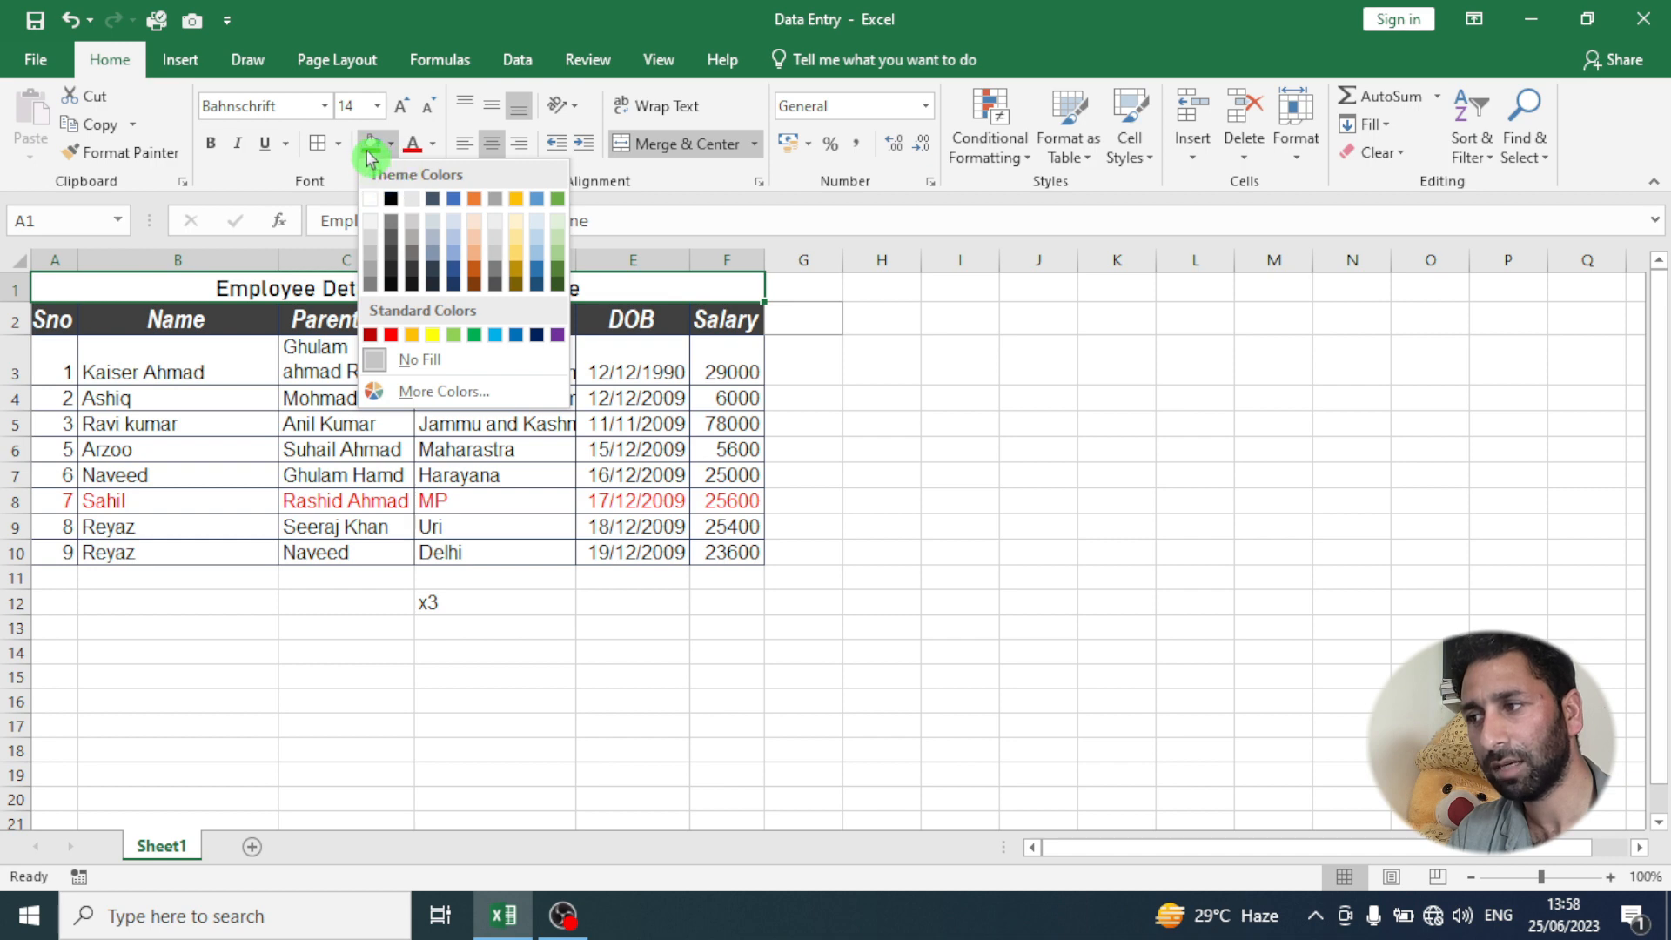
{"action": "left_click", "coordinate": [432, 335]}
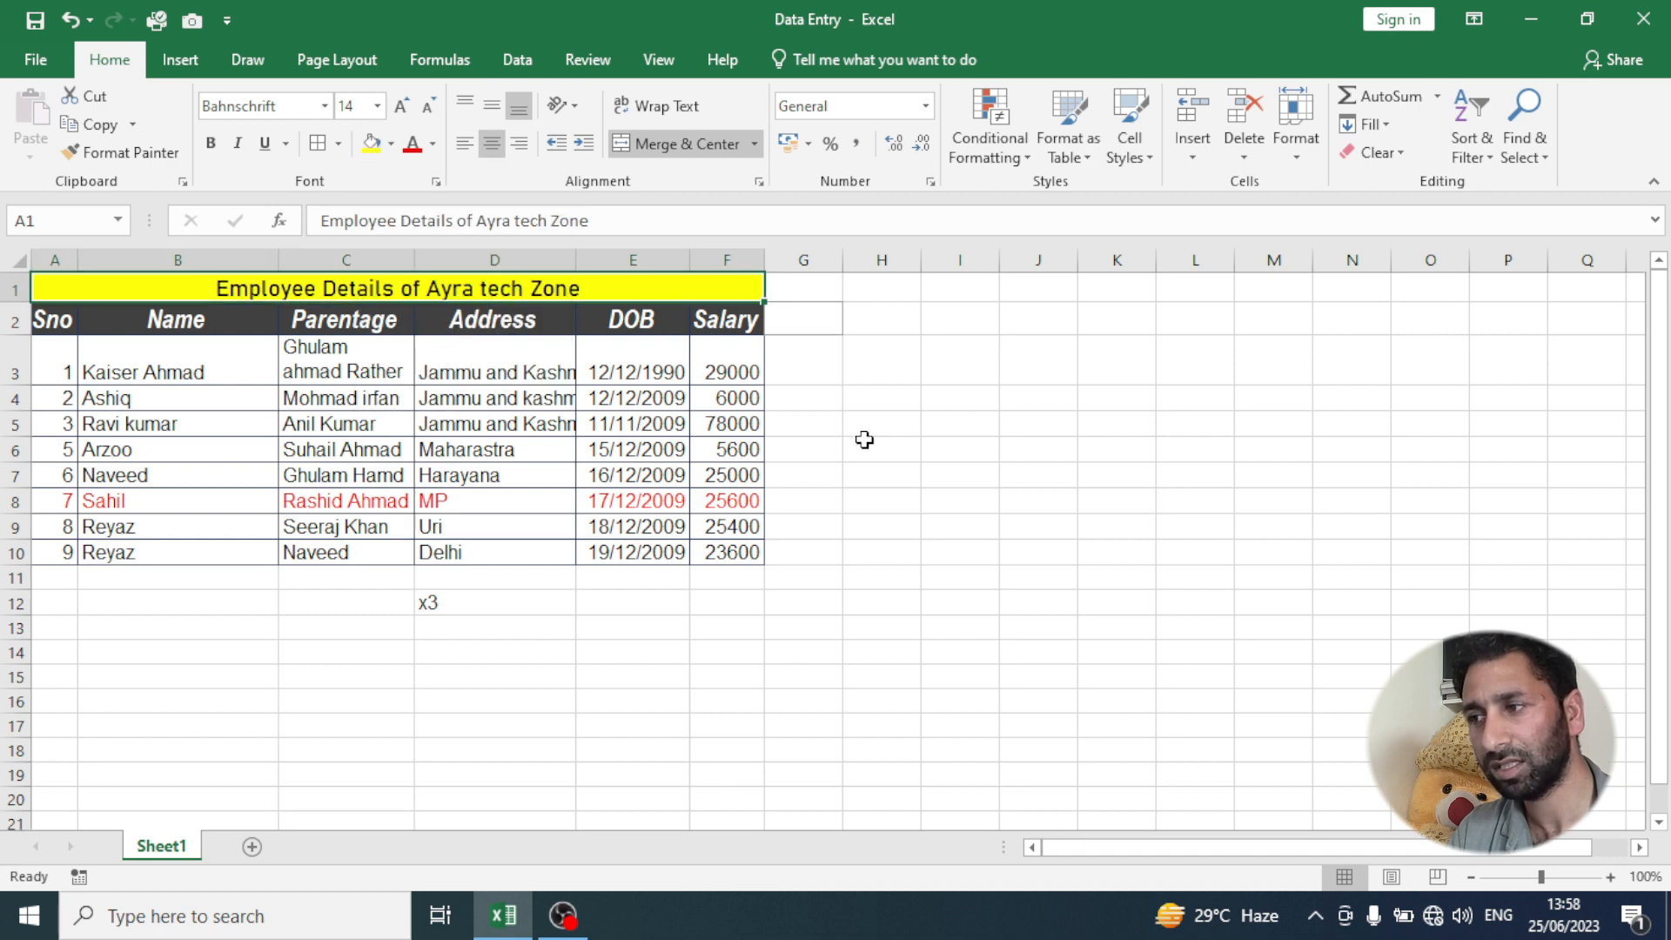
{"action": "left_click", "coordinate": [864, 439]}
- Delete the stray "x3" text from cell D12 below the table
{"action": "left_click", "coordinate": [441, 602]}
{"action": "key", "text": "Delete"}
{"action": "left_click", "coordinate": [449, 655]}
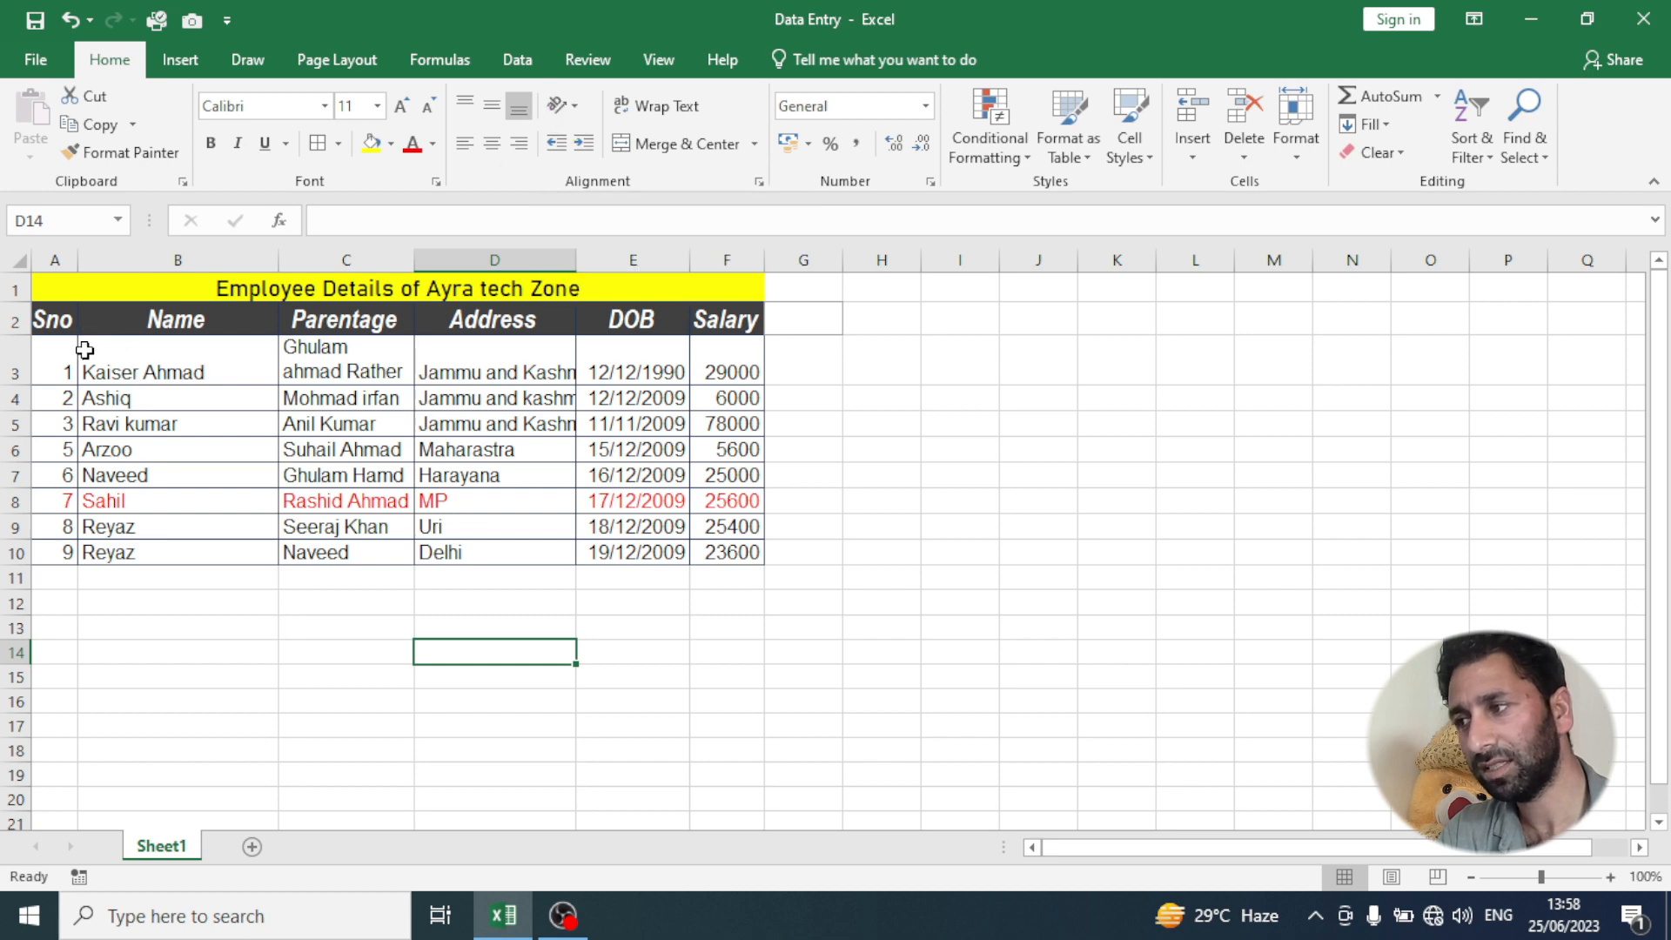
- Apply Rotate Text Up to the header cells A2:F2 and undo the rotation
{"action": "left_click_drag", "start_coordinate": [52, 319], "coordinate": [716, 324]}
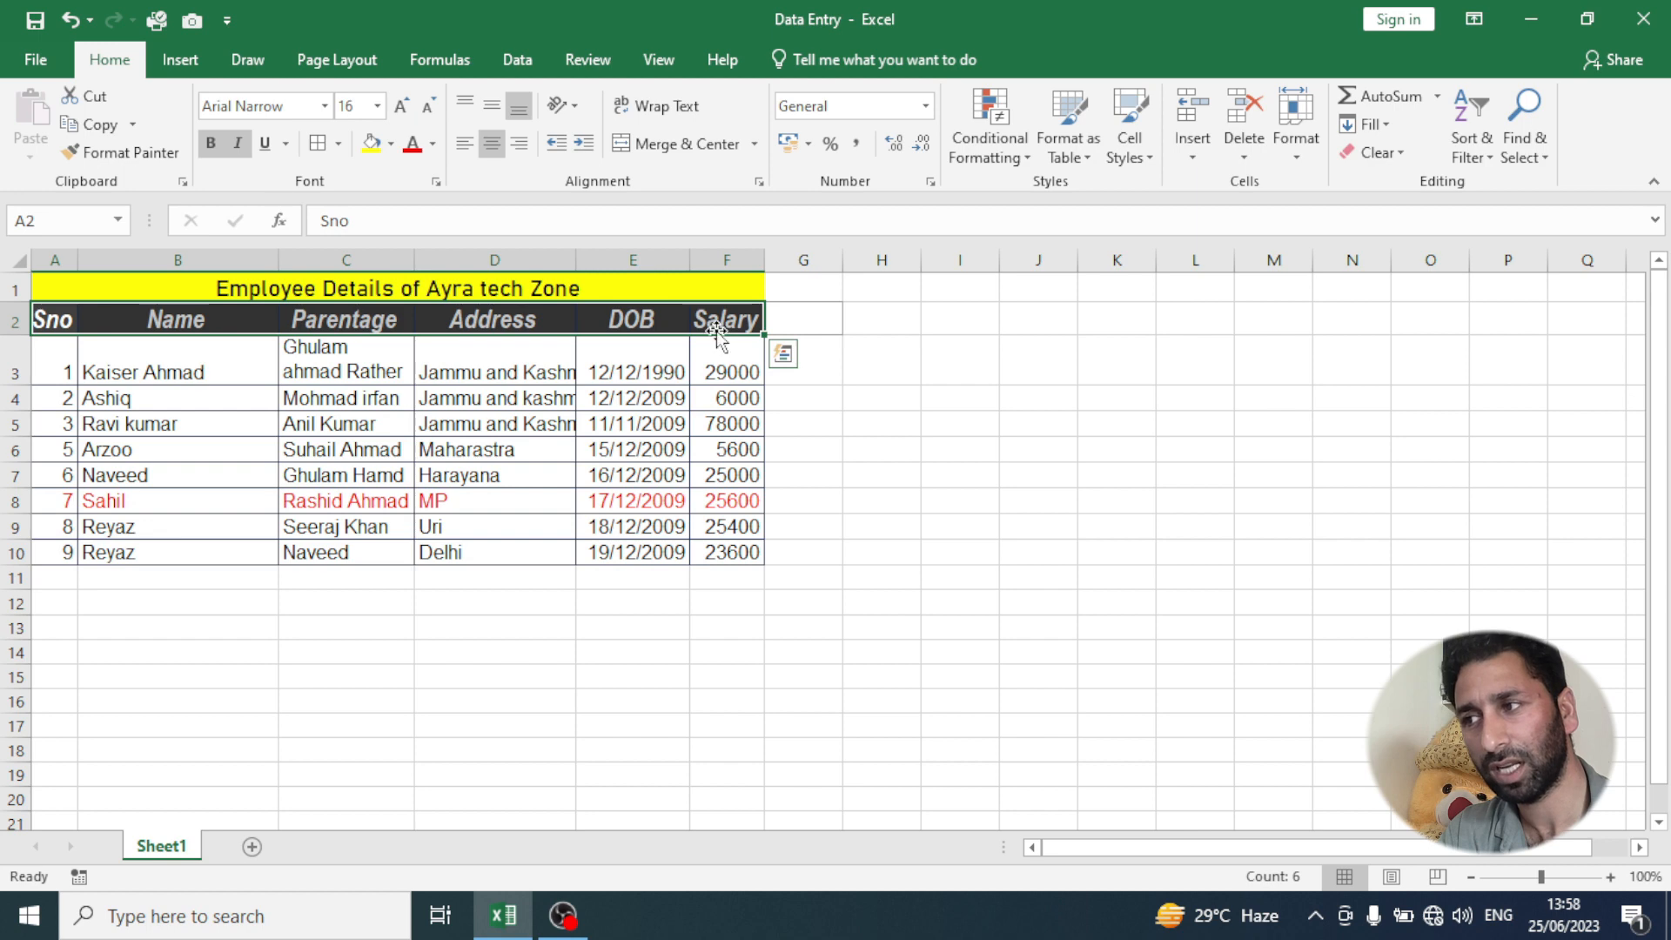
{"action": "left_click", "coordinate": [560, 106]}
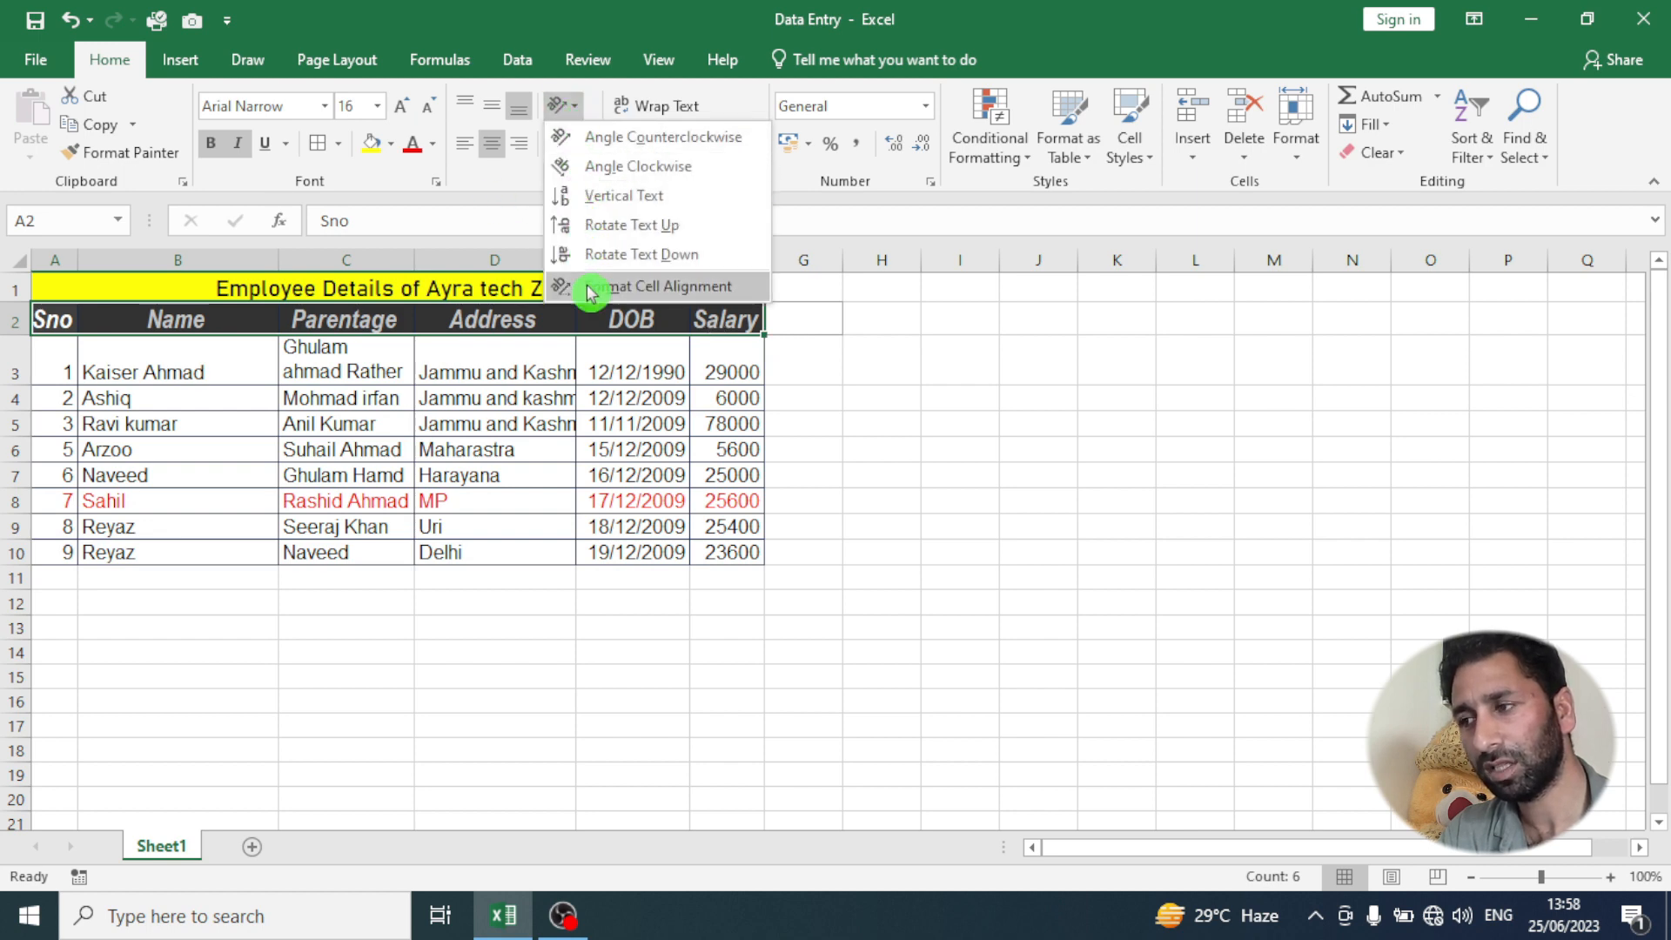
{"action": "left_click", "coordinate": [604, 228]}
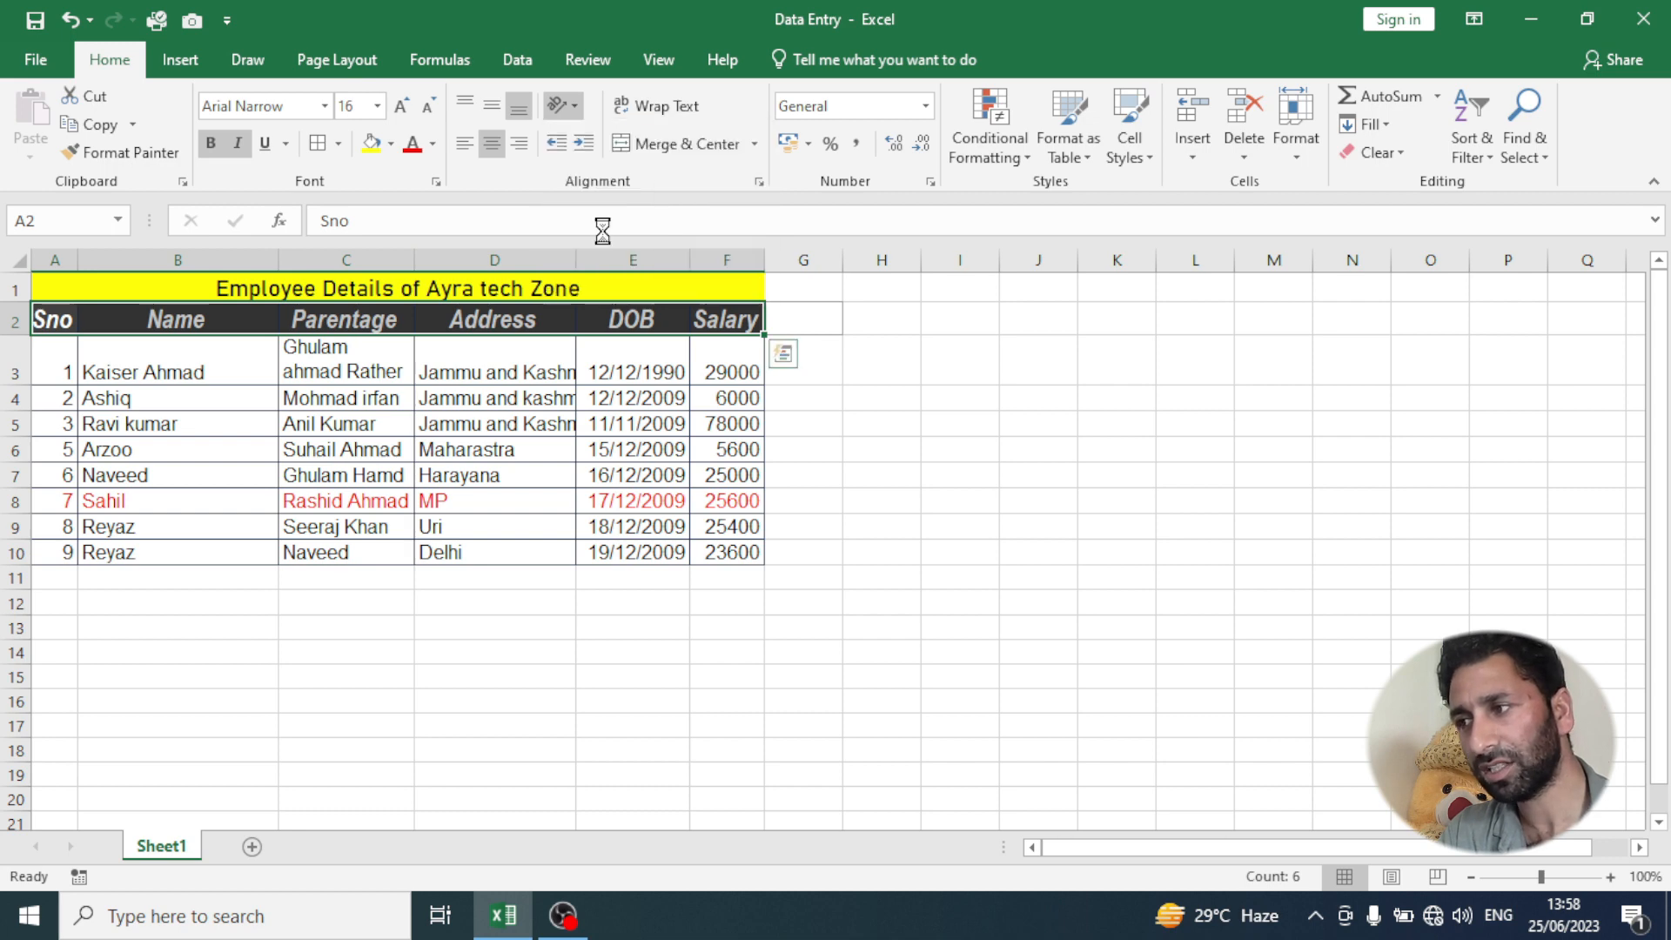
{"action": "left_click", "coordinate": [491, 494]}
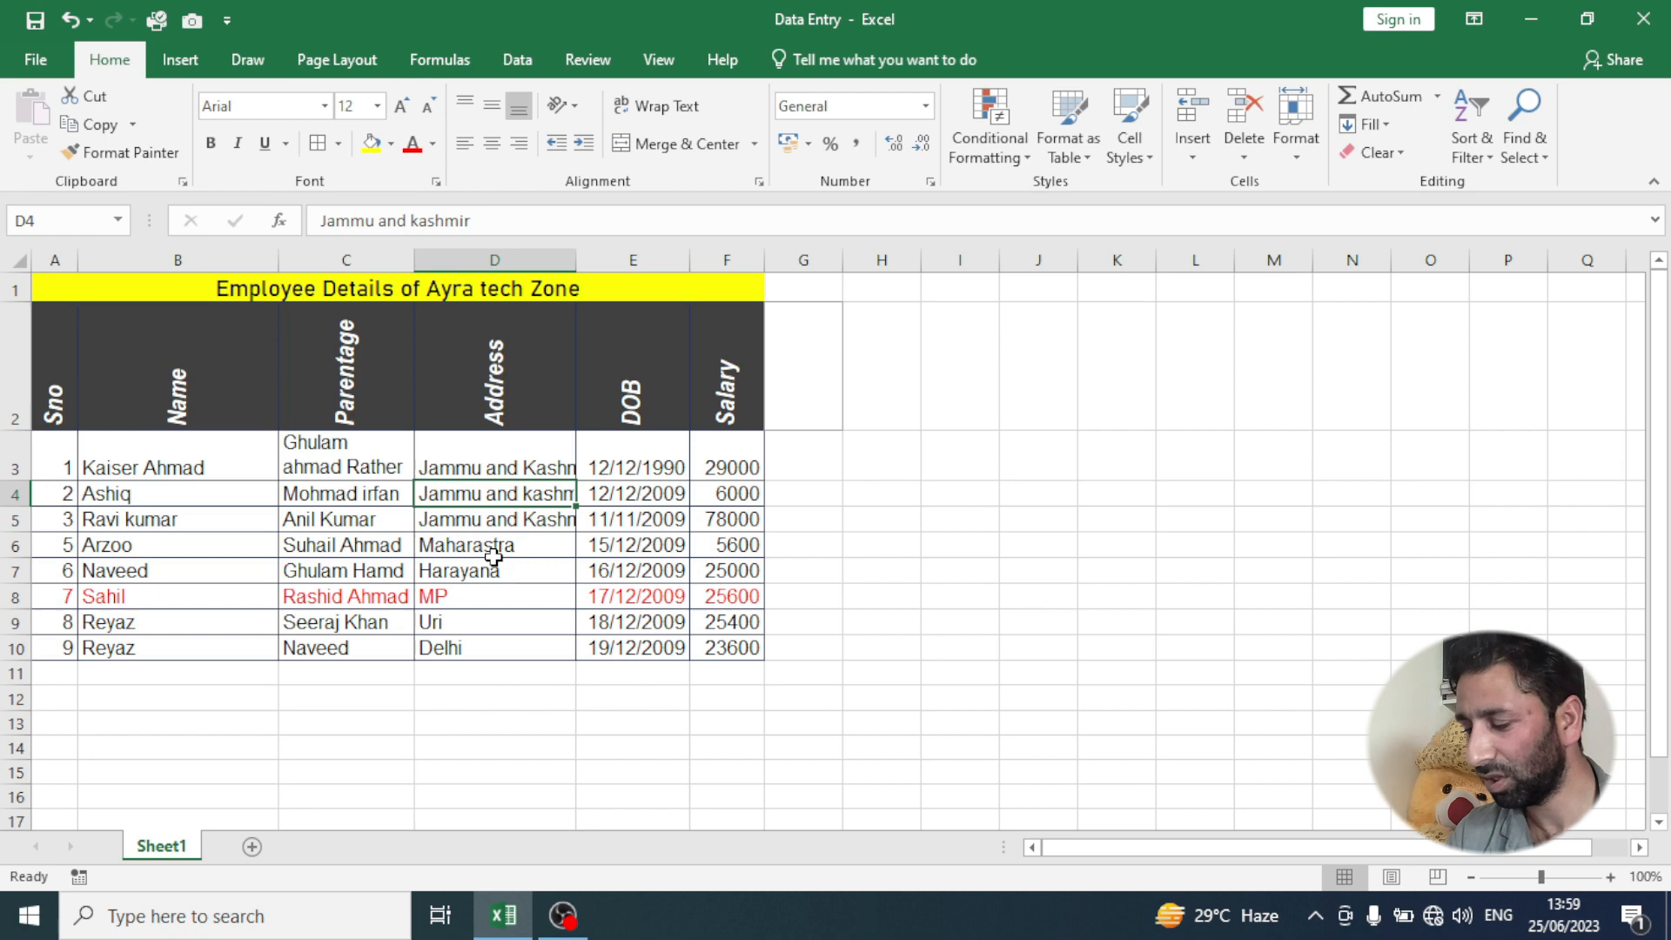
{"action": "key", "text": "ctrl+z"}
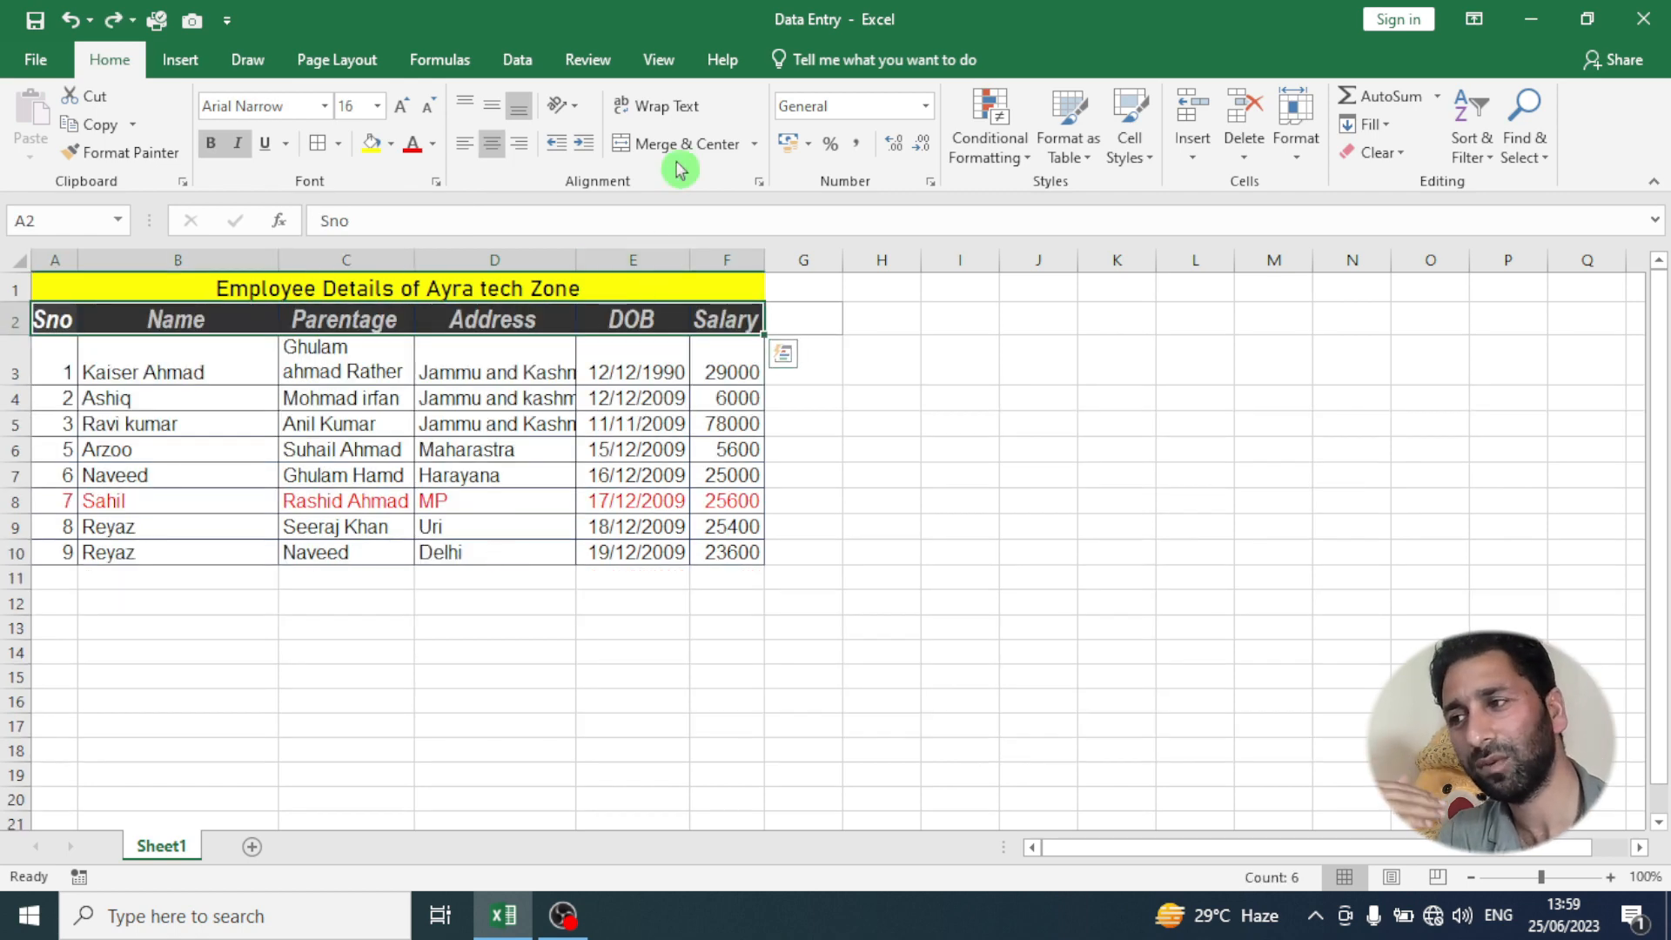
- Look at the Format Cells alignment settings for the header row and close the dialog without changes
{"action": "left_click", "coordinate": [575, 106]}
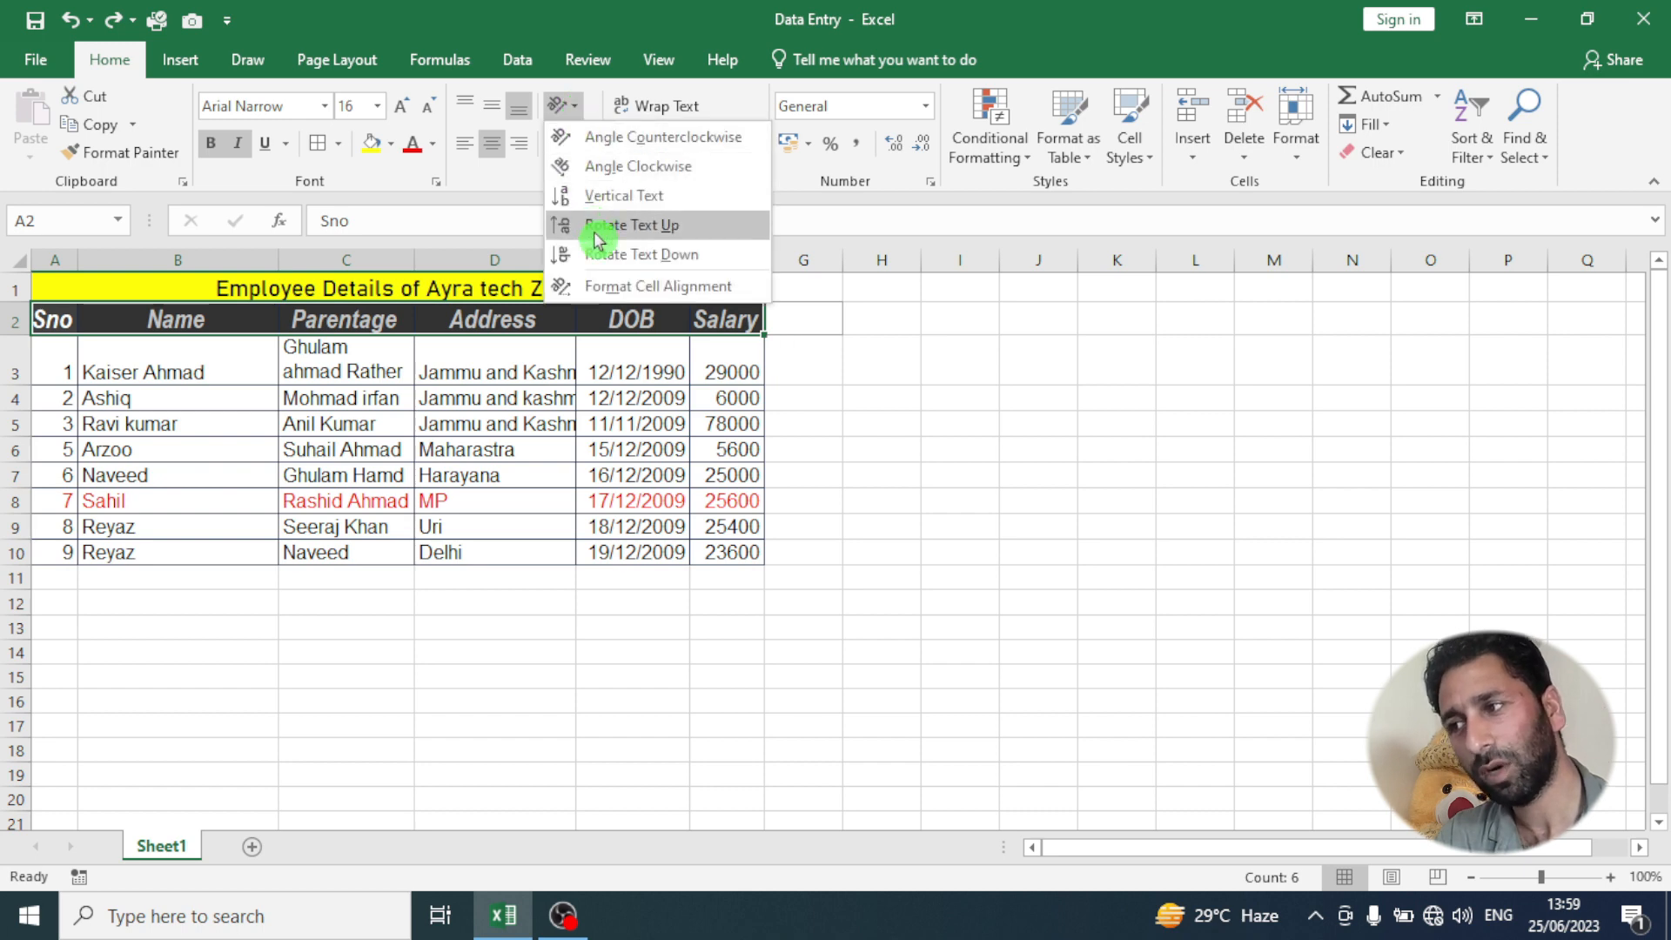
{"action": "left_click", "coordinate": [599, 285]}
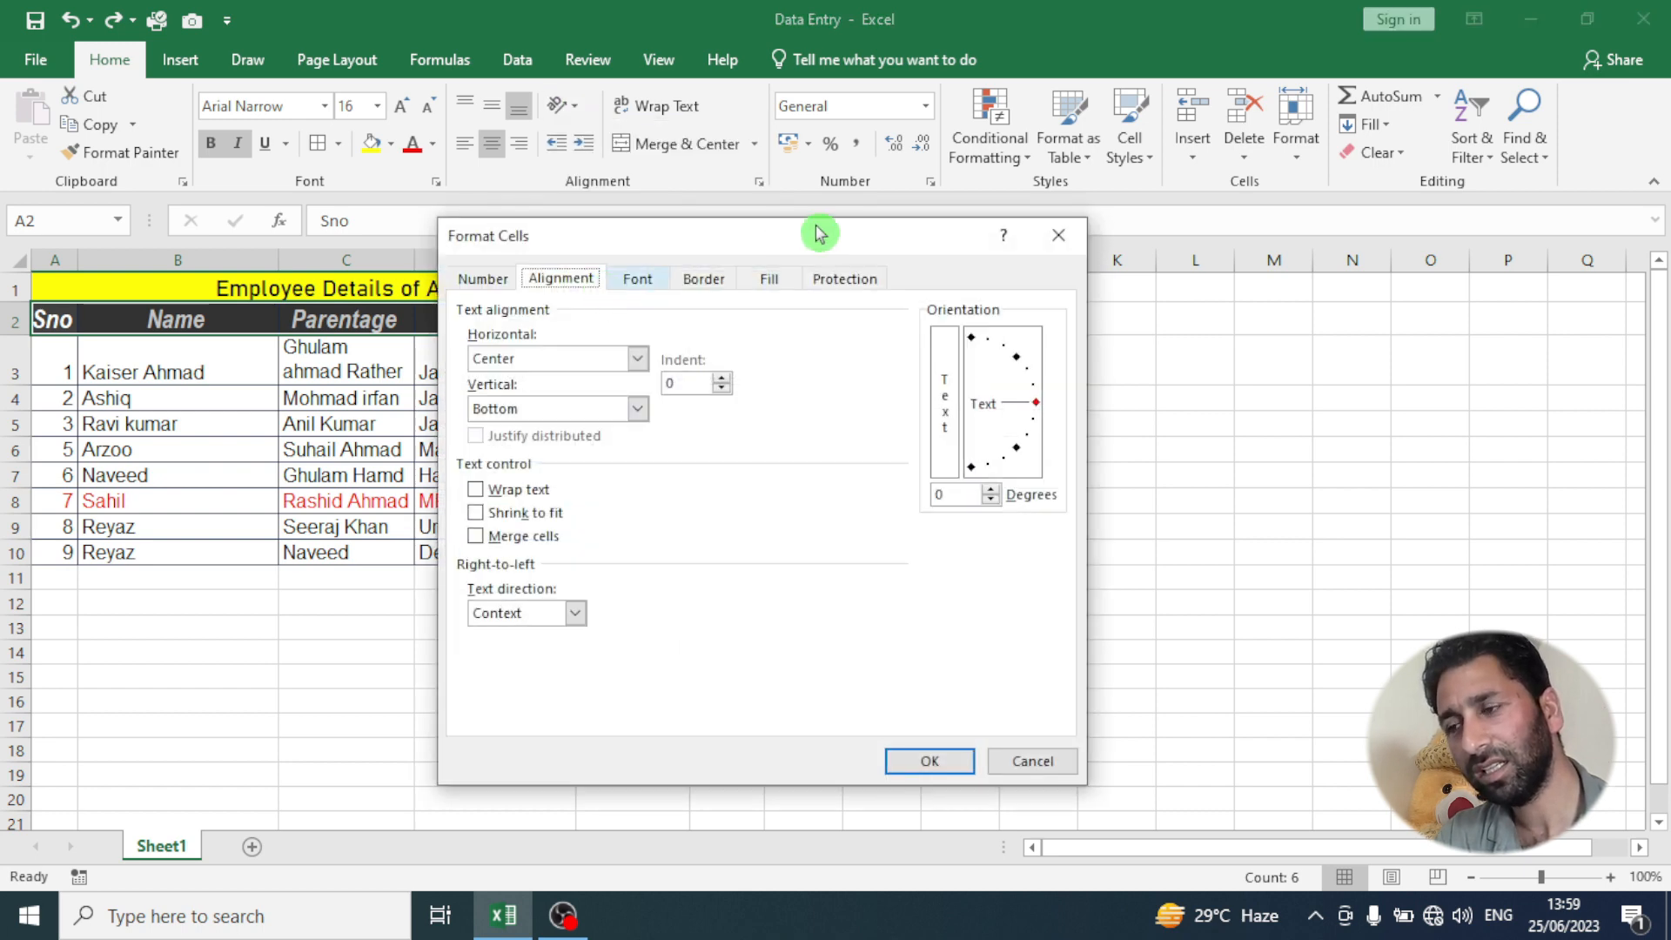
{"action": "left_click", "coordinate": [1056, 237]}
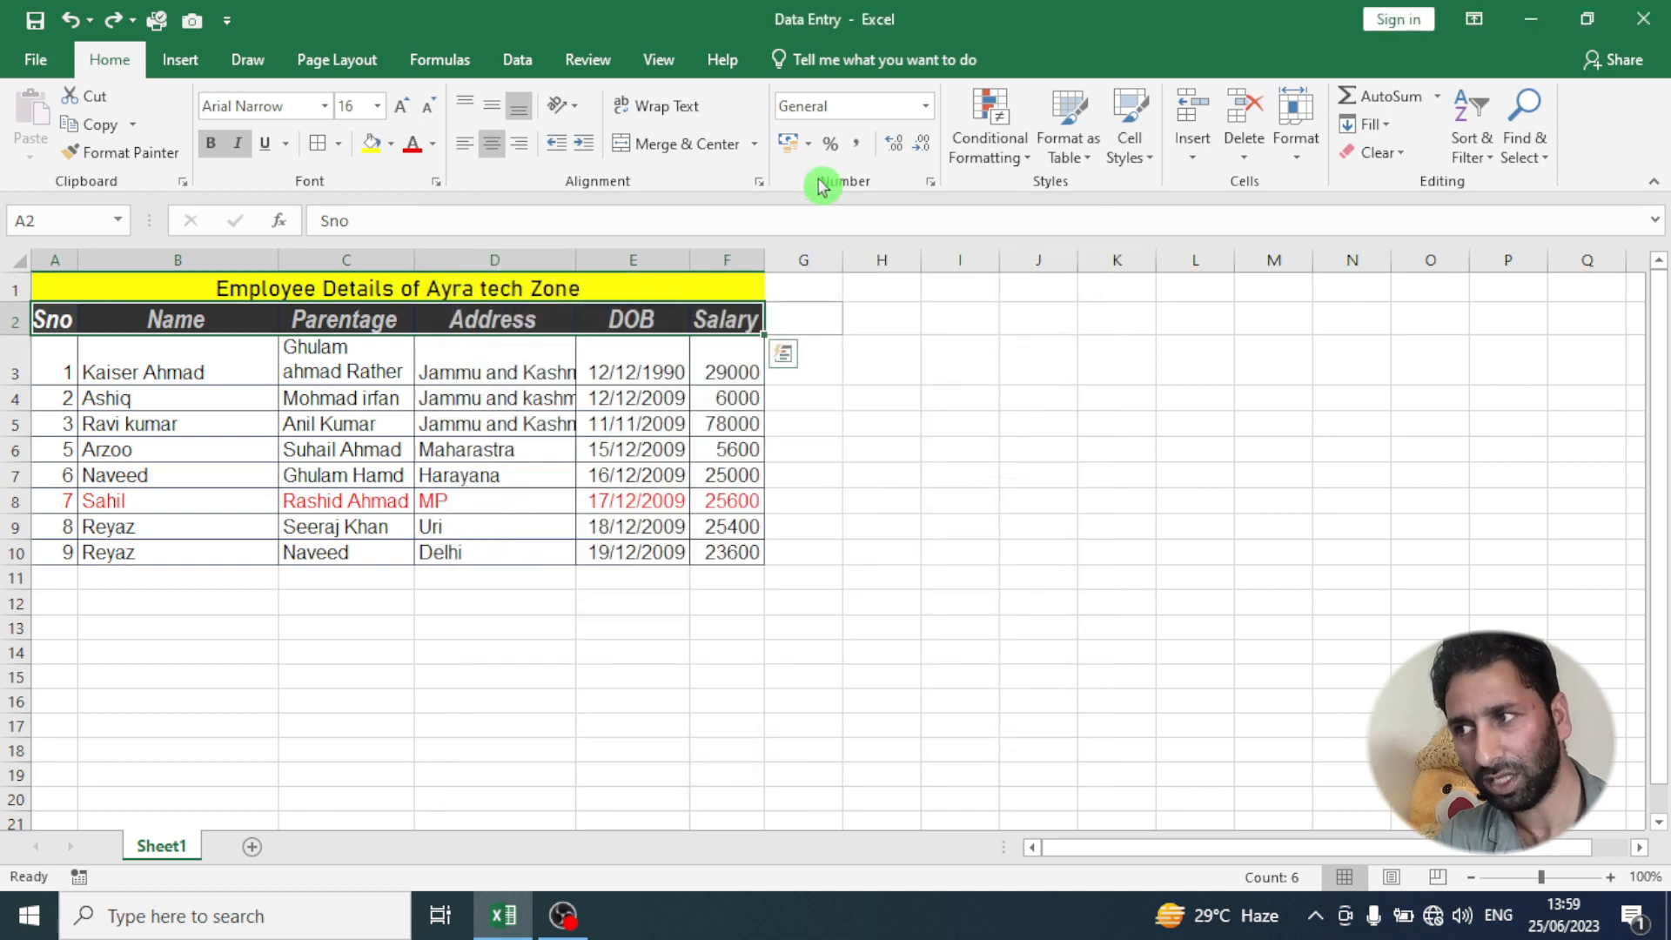
{"action": "left_click", "coordinate": [761, 184]}
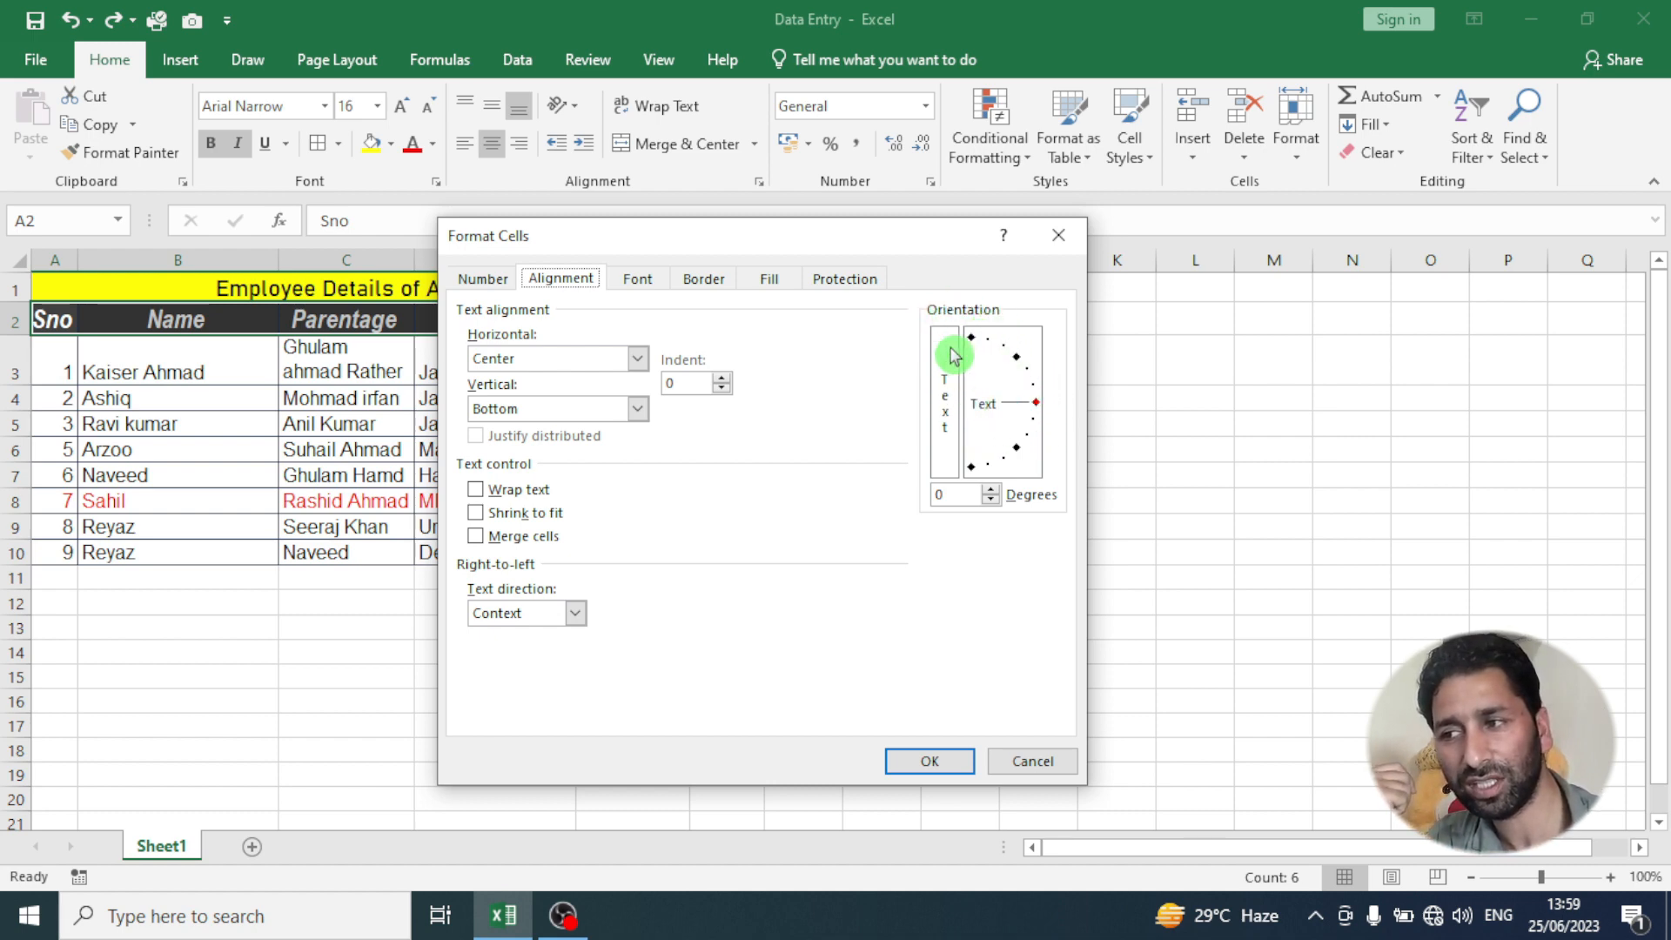
{"action": "left_click", "coordinate": [1058, 235]}
- Set the text orientation of the Salary header in F2 to 44 degrees in Format Cells
{"action": "left_click", "coordinate": [729, 318]}
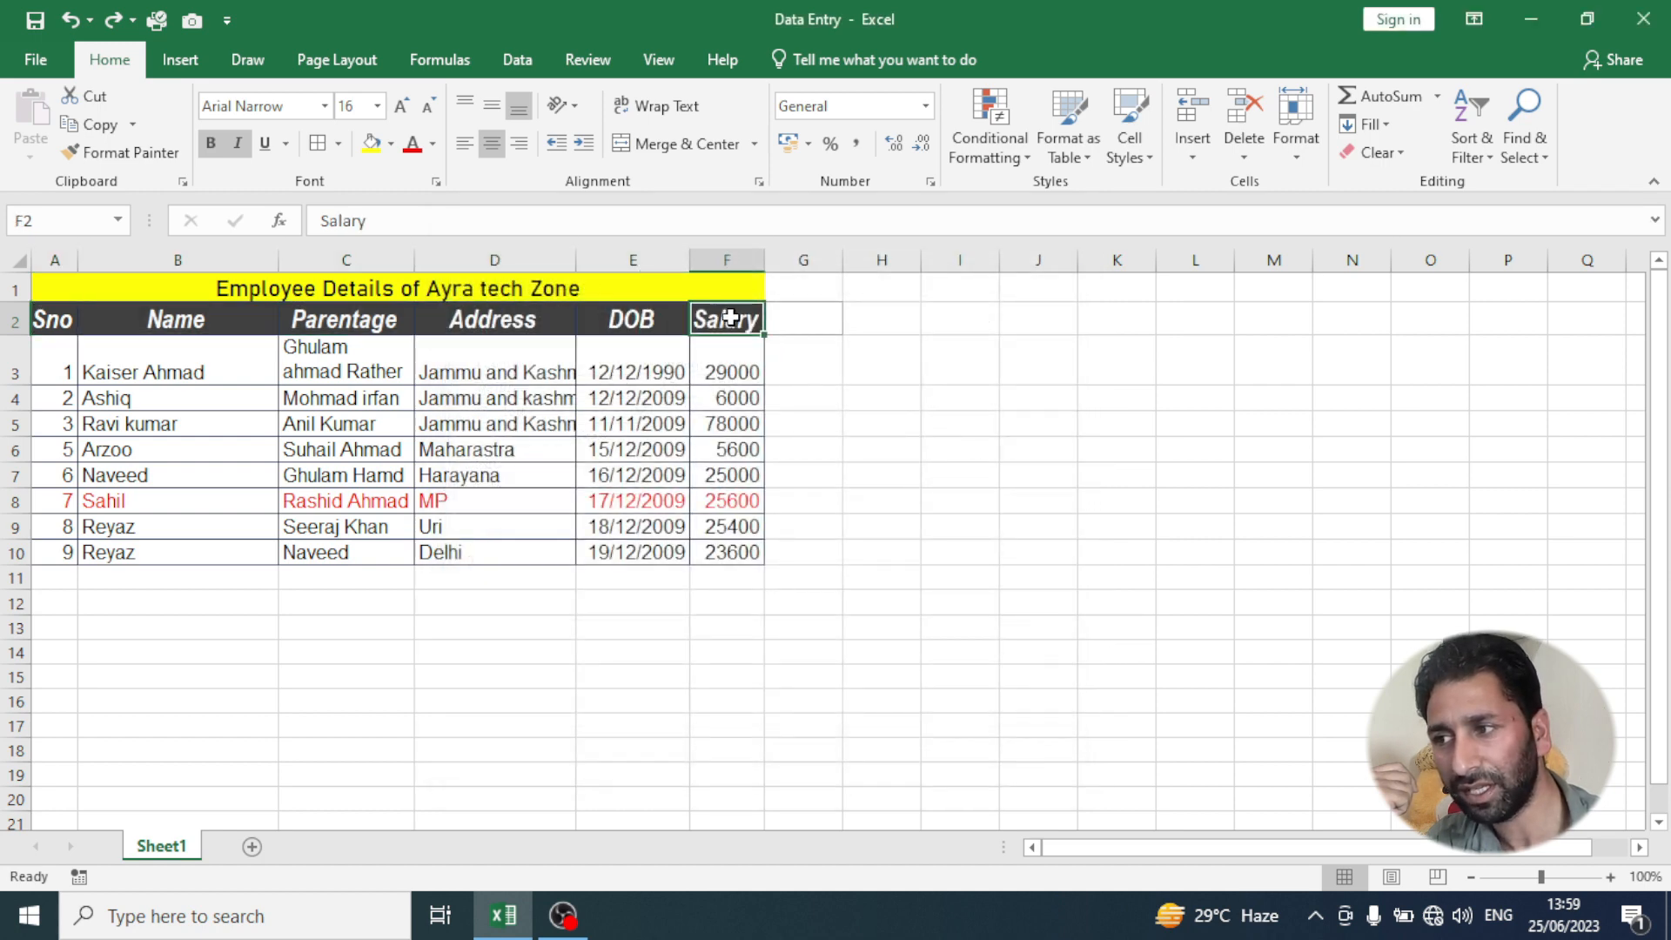
{"action": "left_click", "coordinate": [759, 183]}
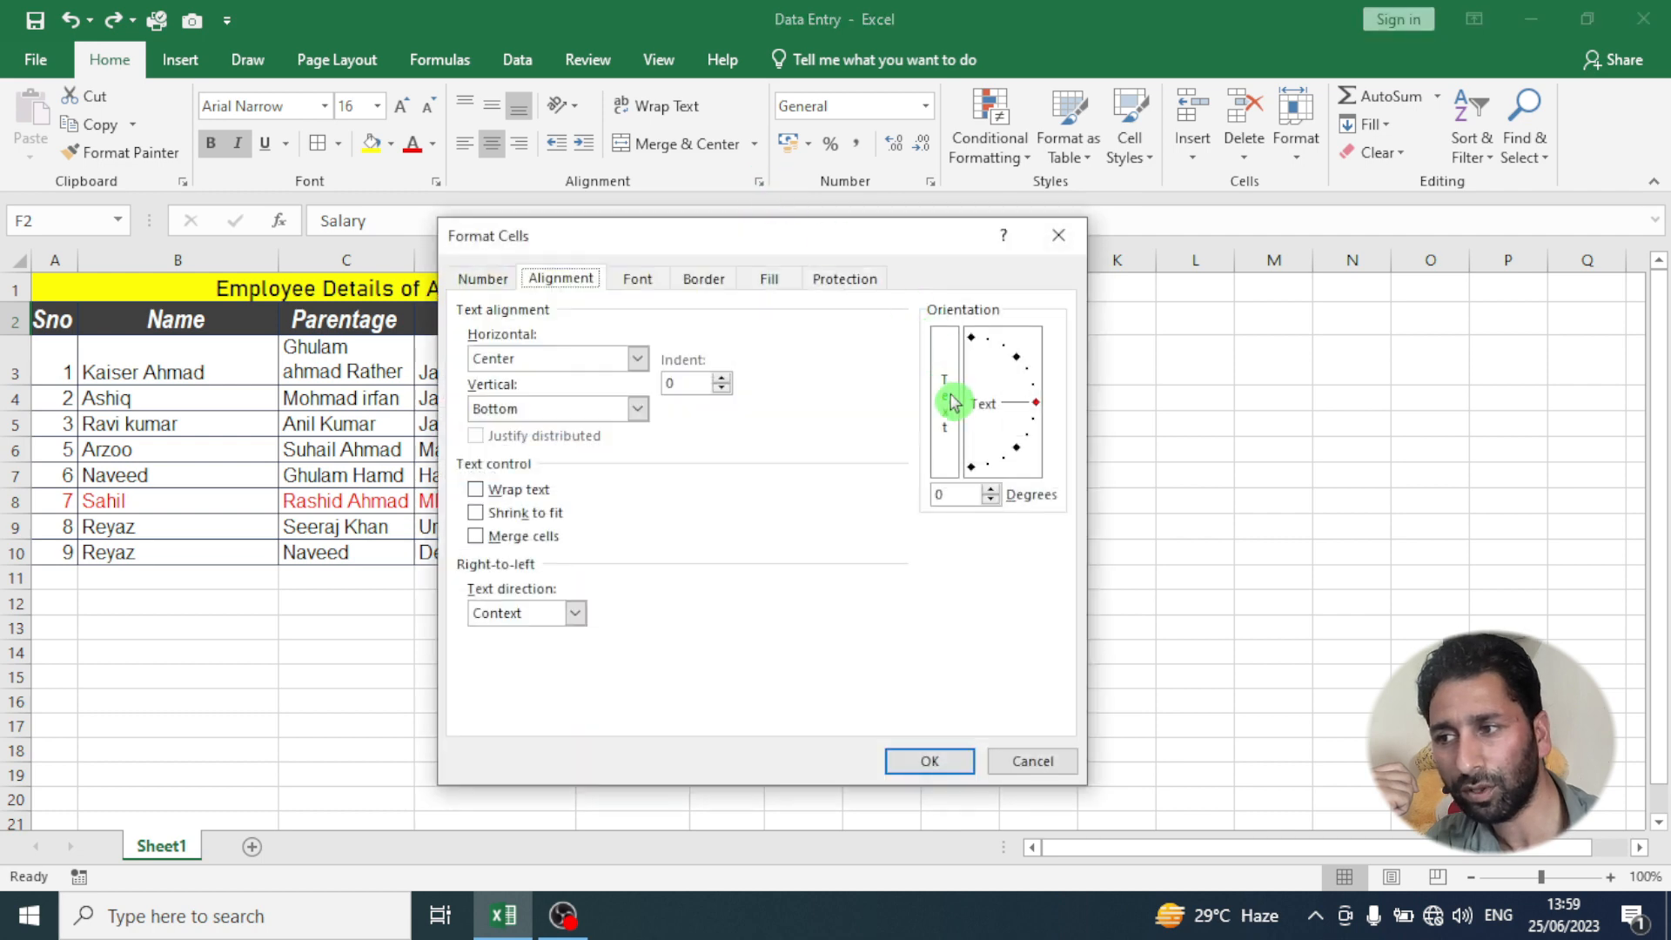
{"action": "left_click", "coordinate": [992, 490]}
{"action": "left_click", "coordinate": [992, 490]}
{"action": "left_click_drag", "start_coordinate": [993, 490], "coordinate": [992, 490]}
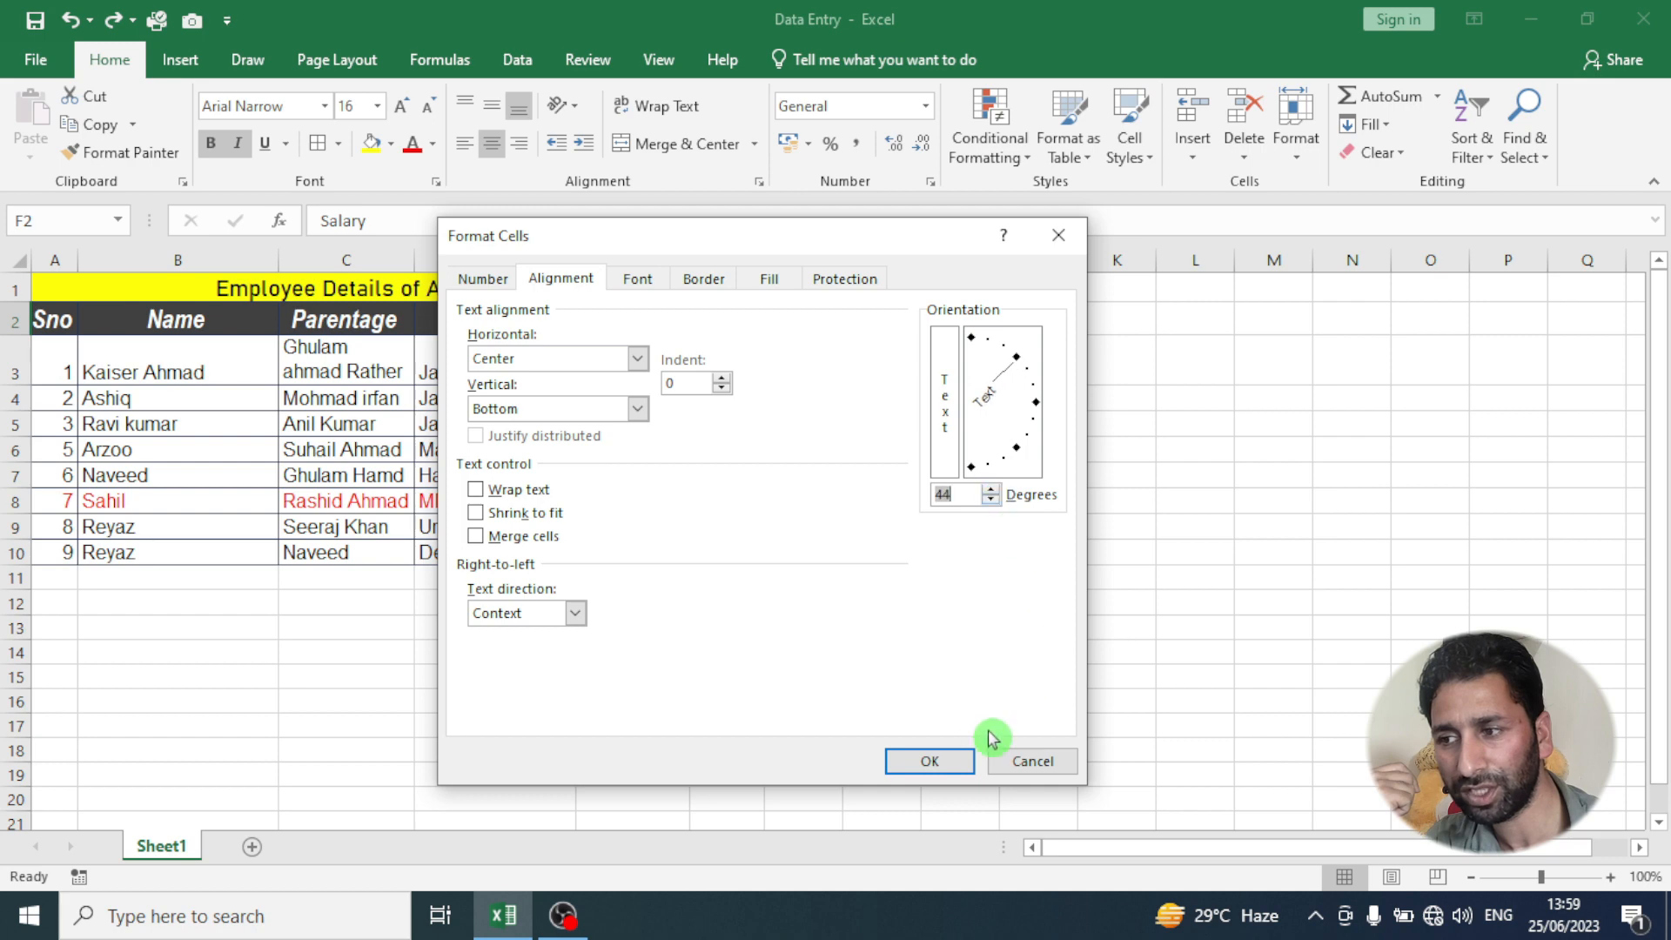
{"action": "left_click", "coordinate": [928, 755]}
{"action": "left_click", "coordinate": [789, 475]}
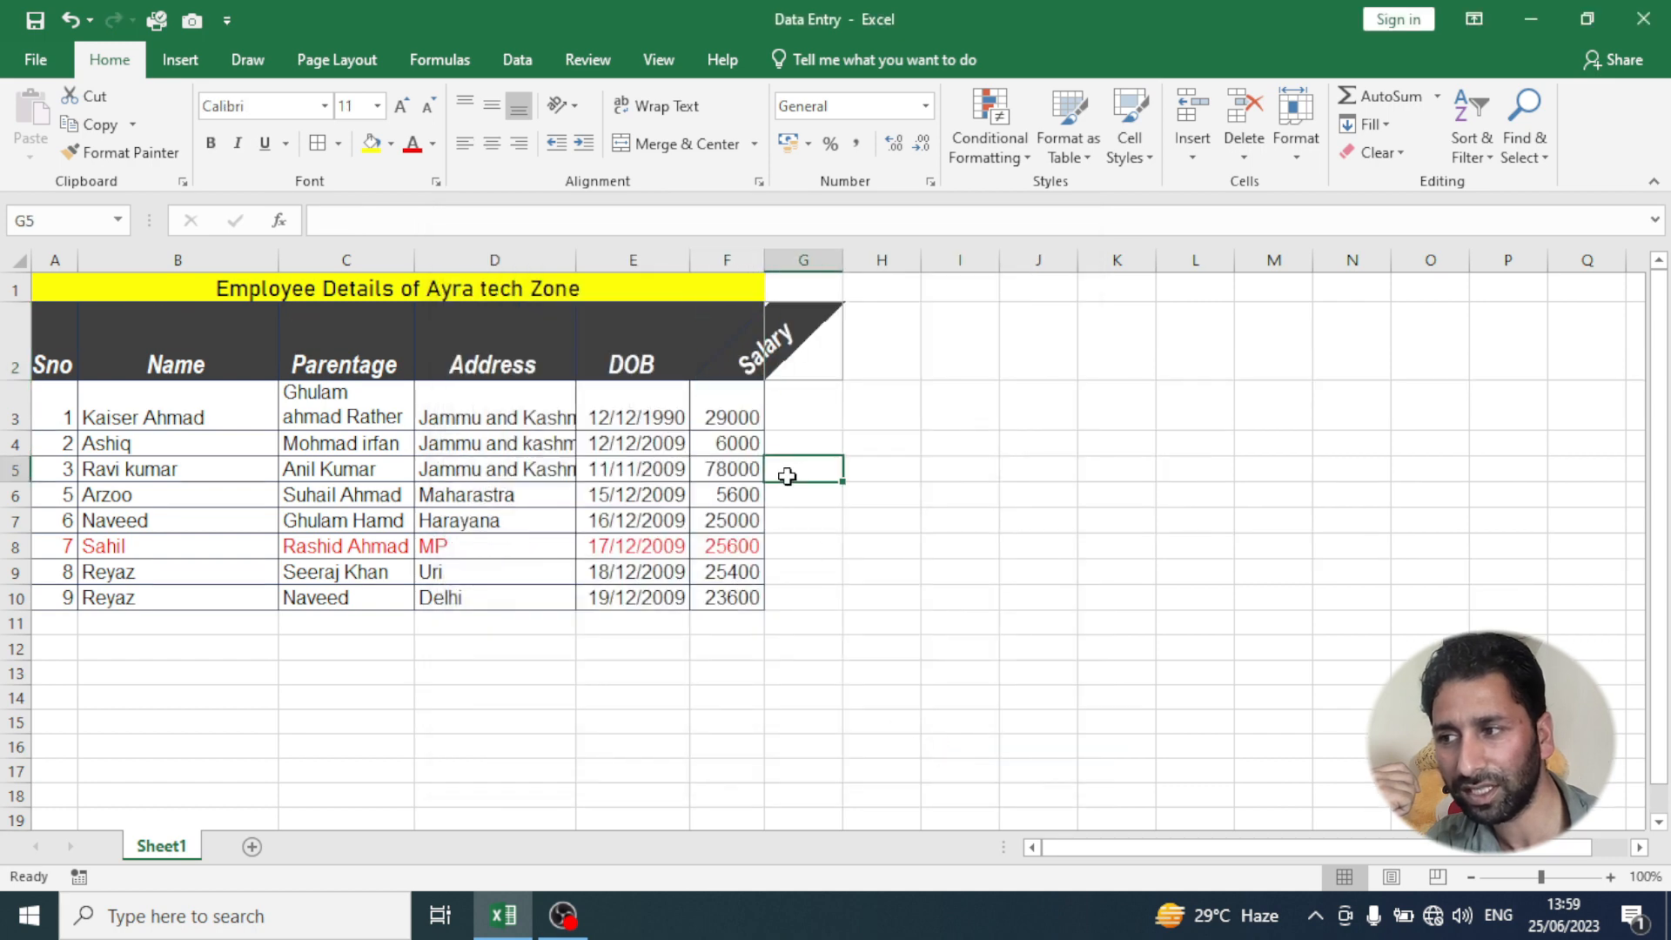
- Undo the text rotation of the Salary header
{"action": "left_click", "coordinate": [752, 352]}
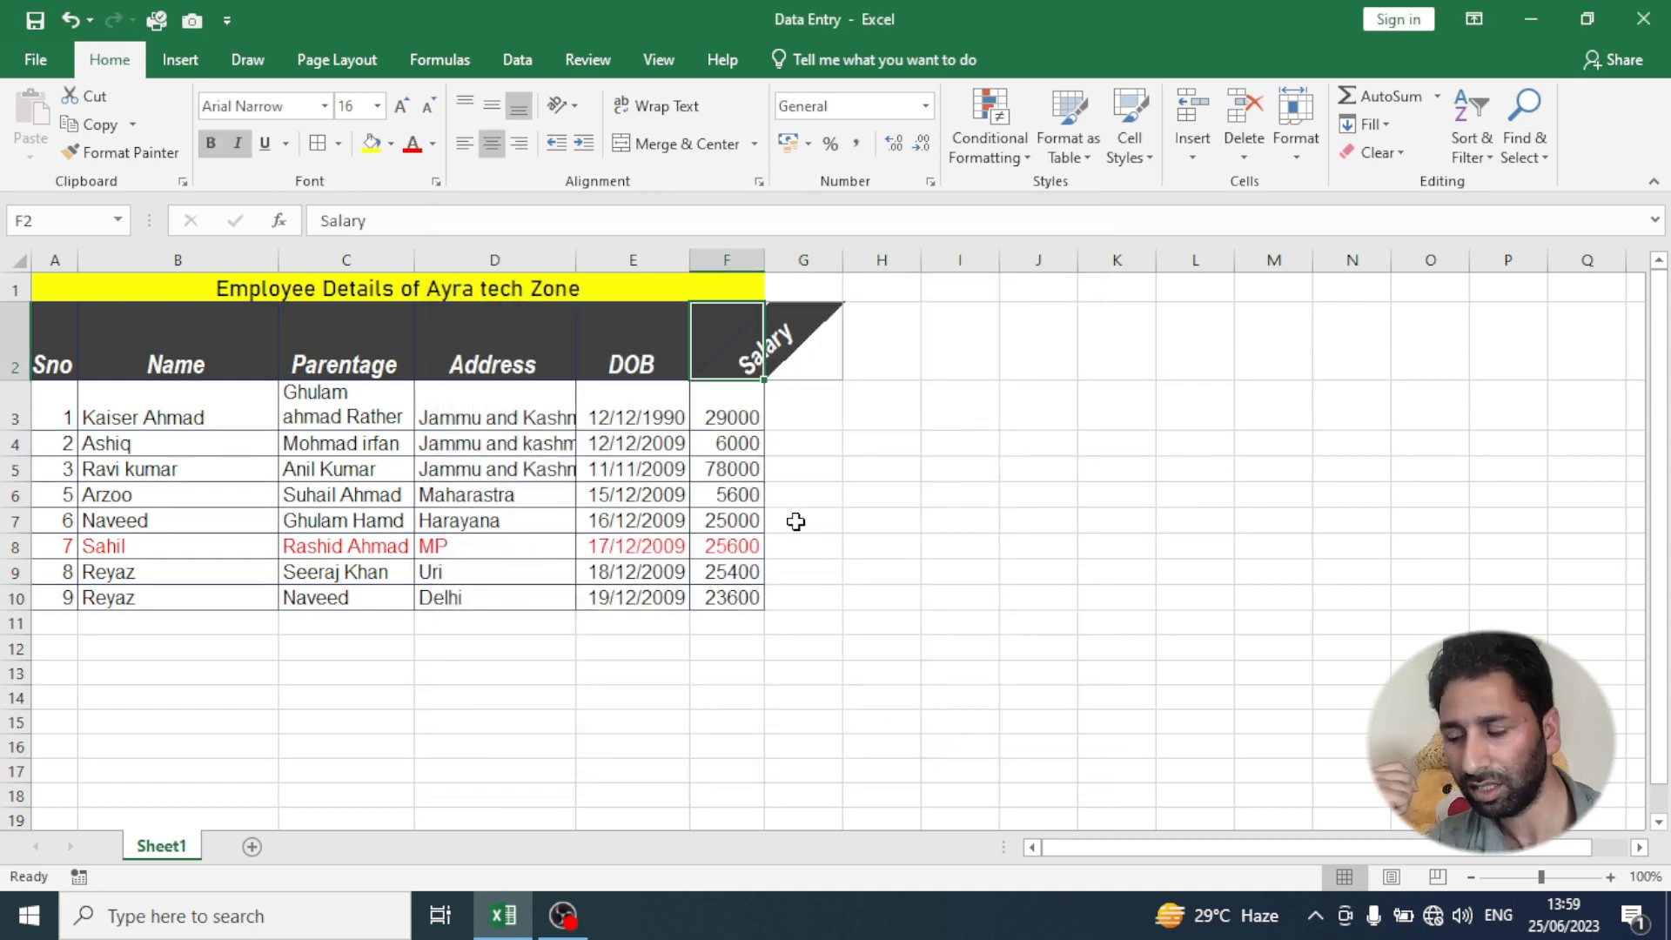
{"action": "key", "text": "ctrl+z"}
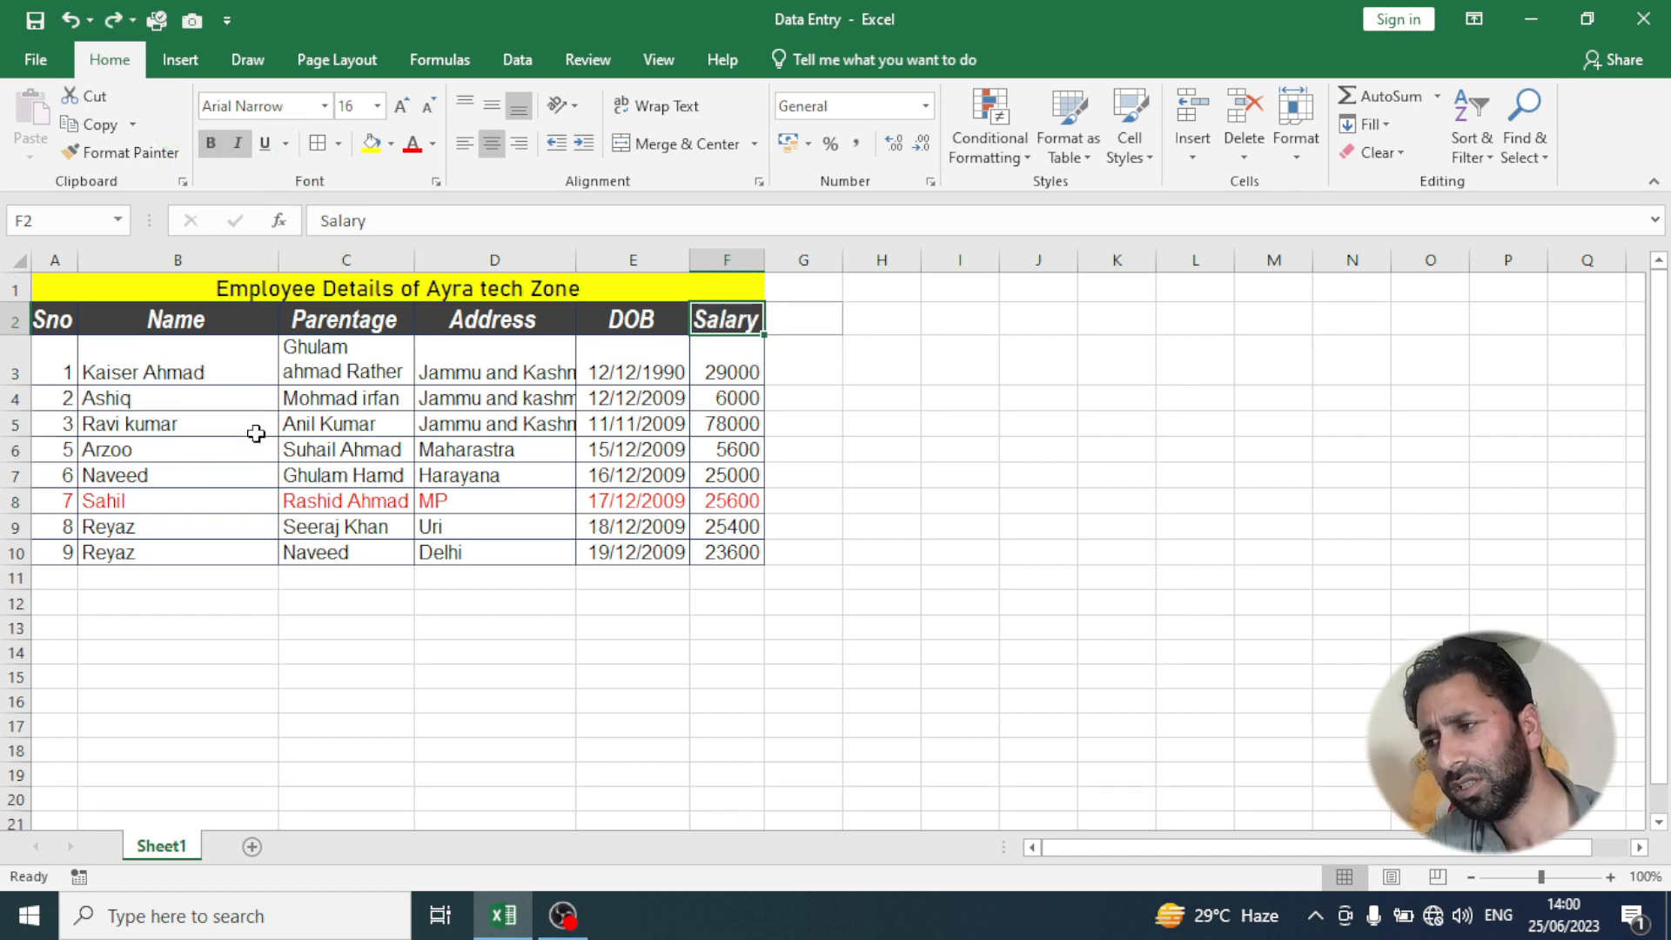
{"action": "left_click", "coordinate": [213, 446]}
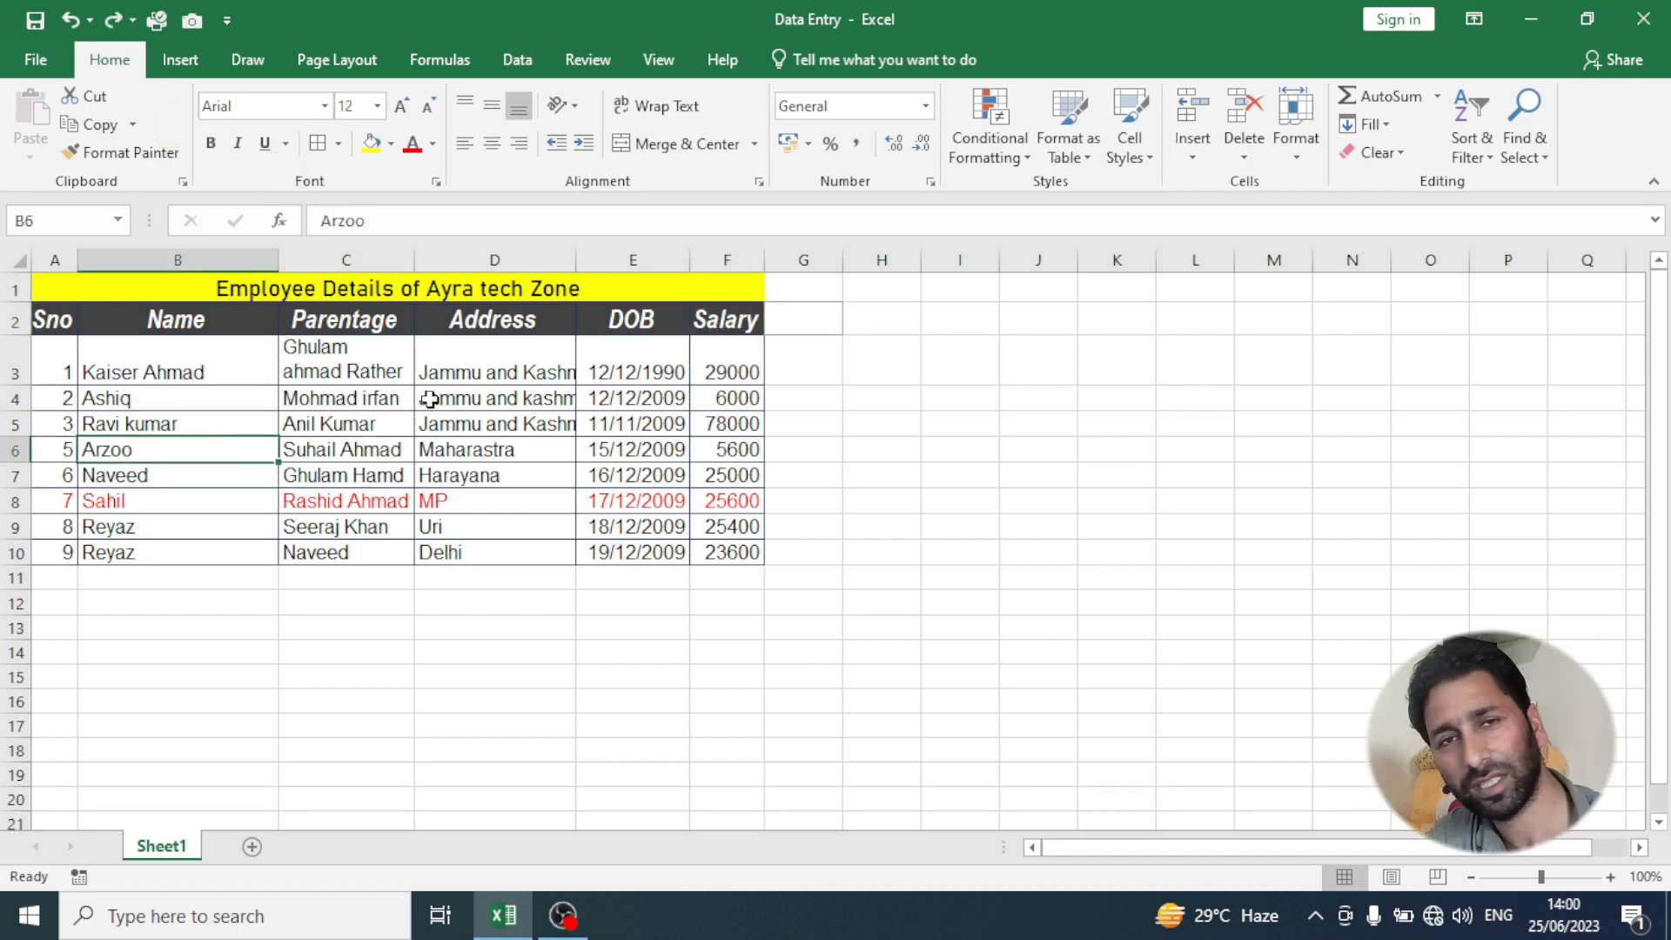
{"action": "left_click", "coordinate": [161, 373]}
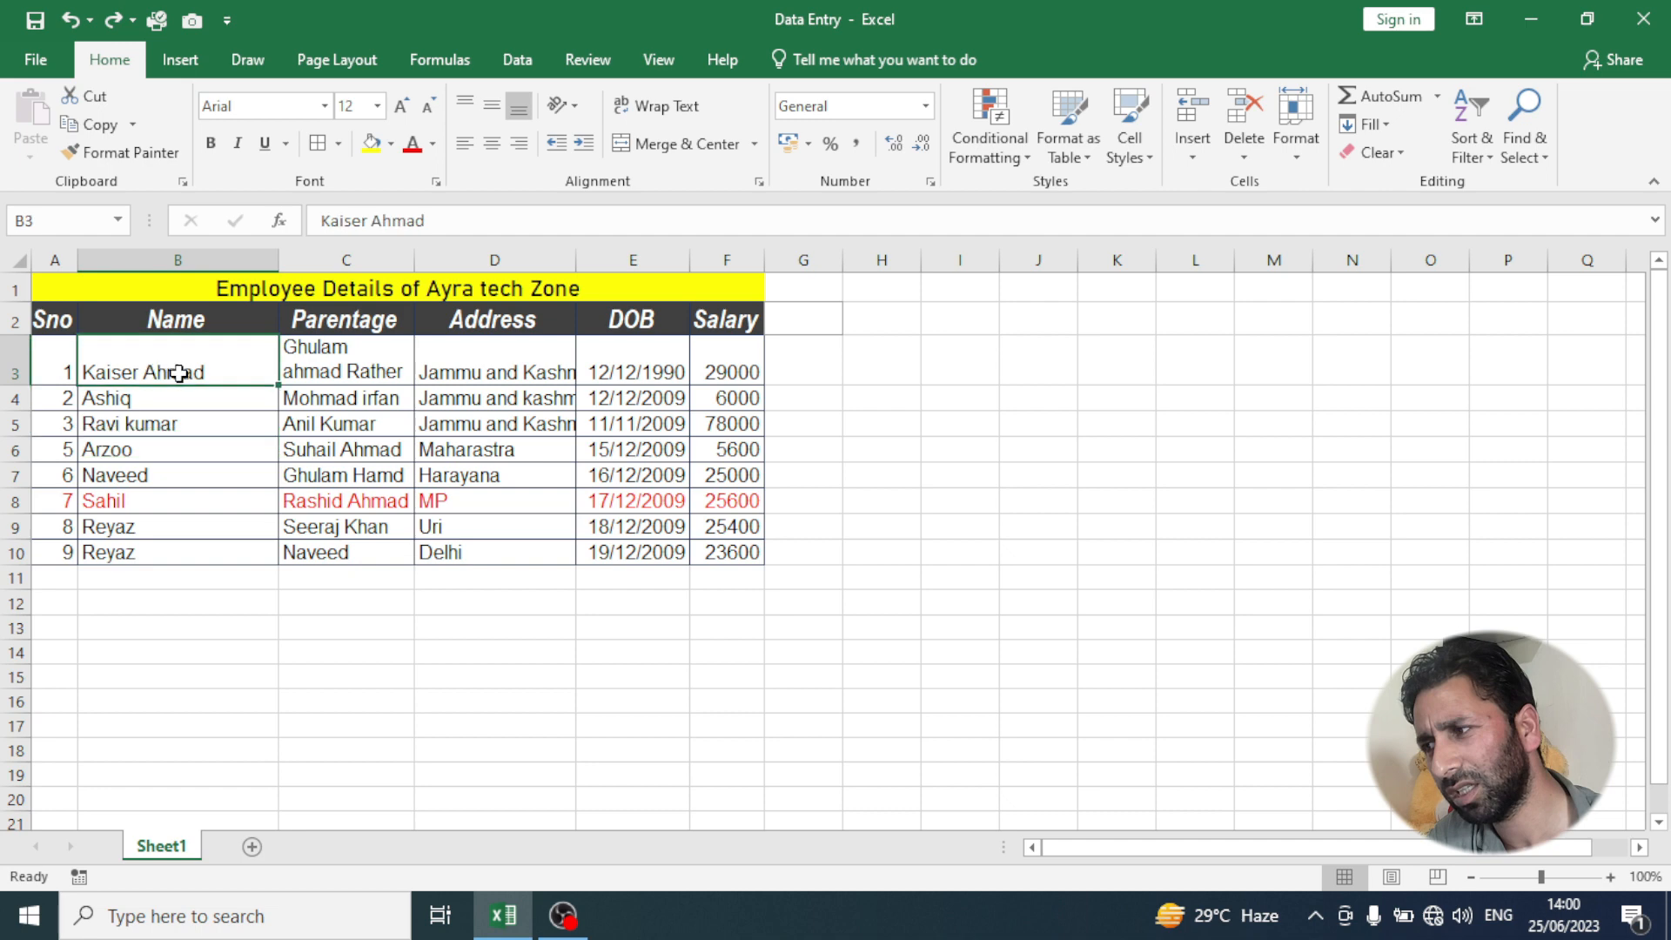
- Make the parentage entry in C4 bold and the name in B4 italic
{"action": "left_click", "coordinate": [371, 409]}
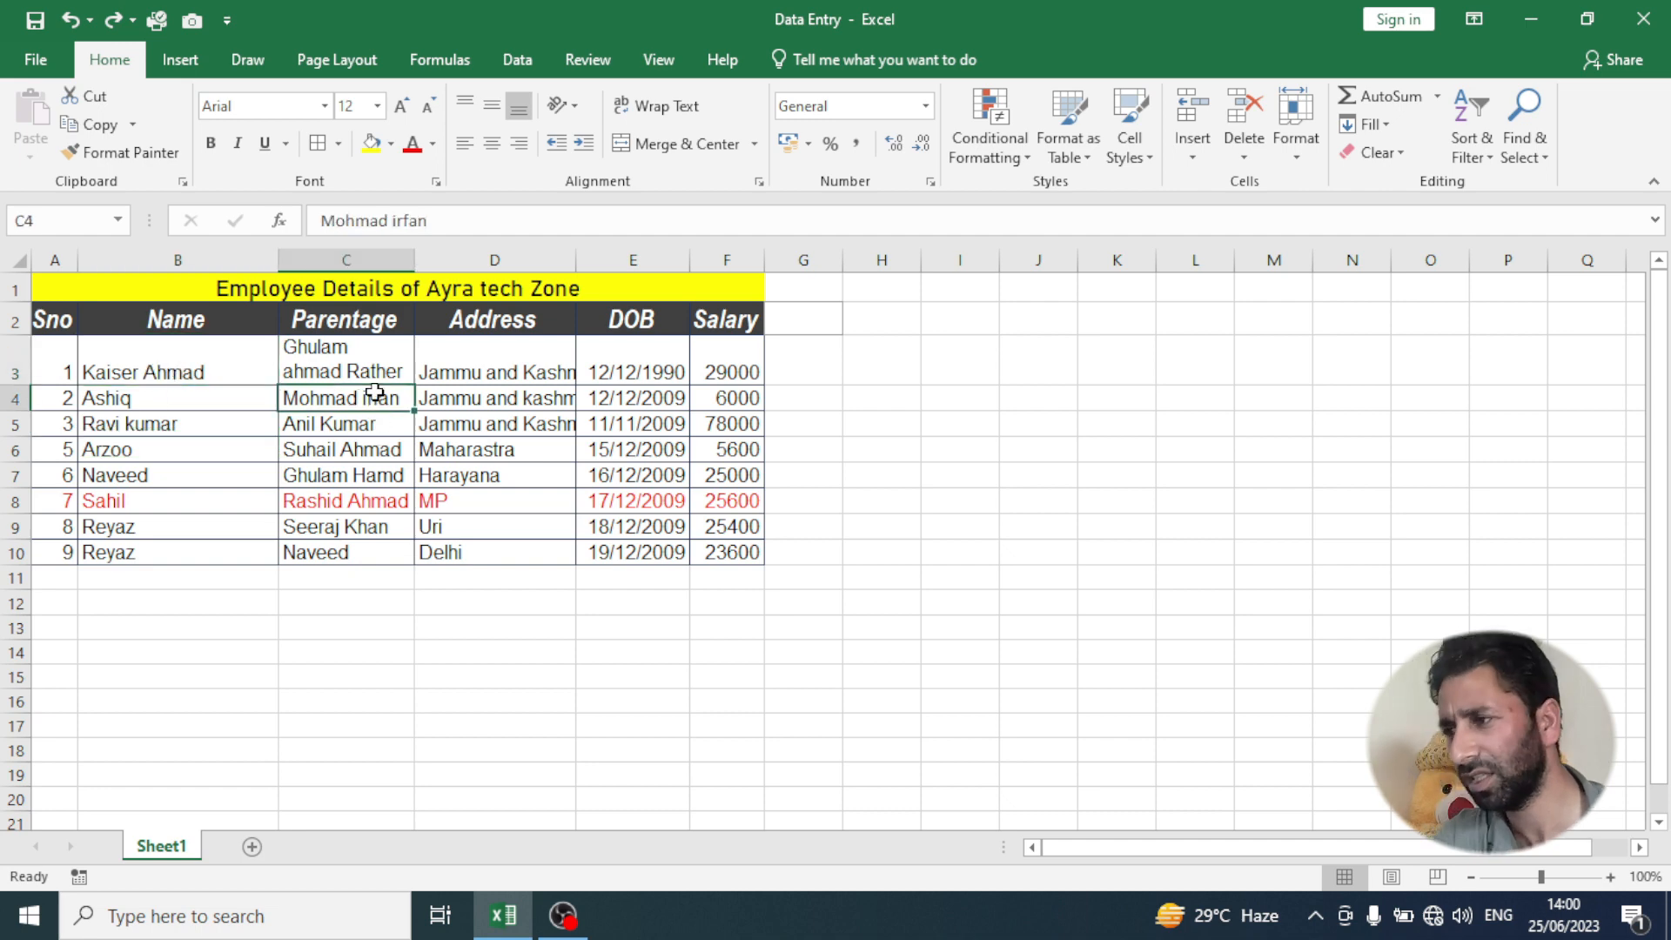
{"action": "key", "text": "ctrl+b"}
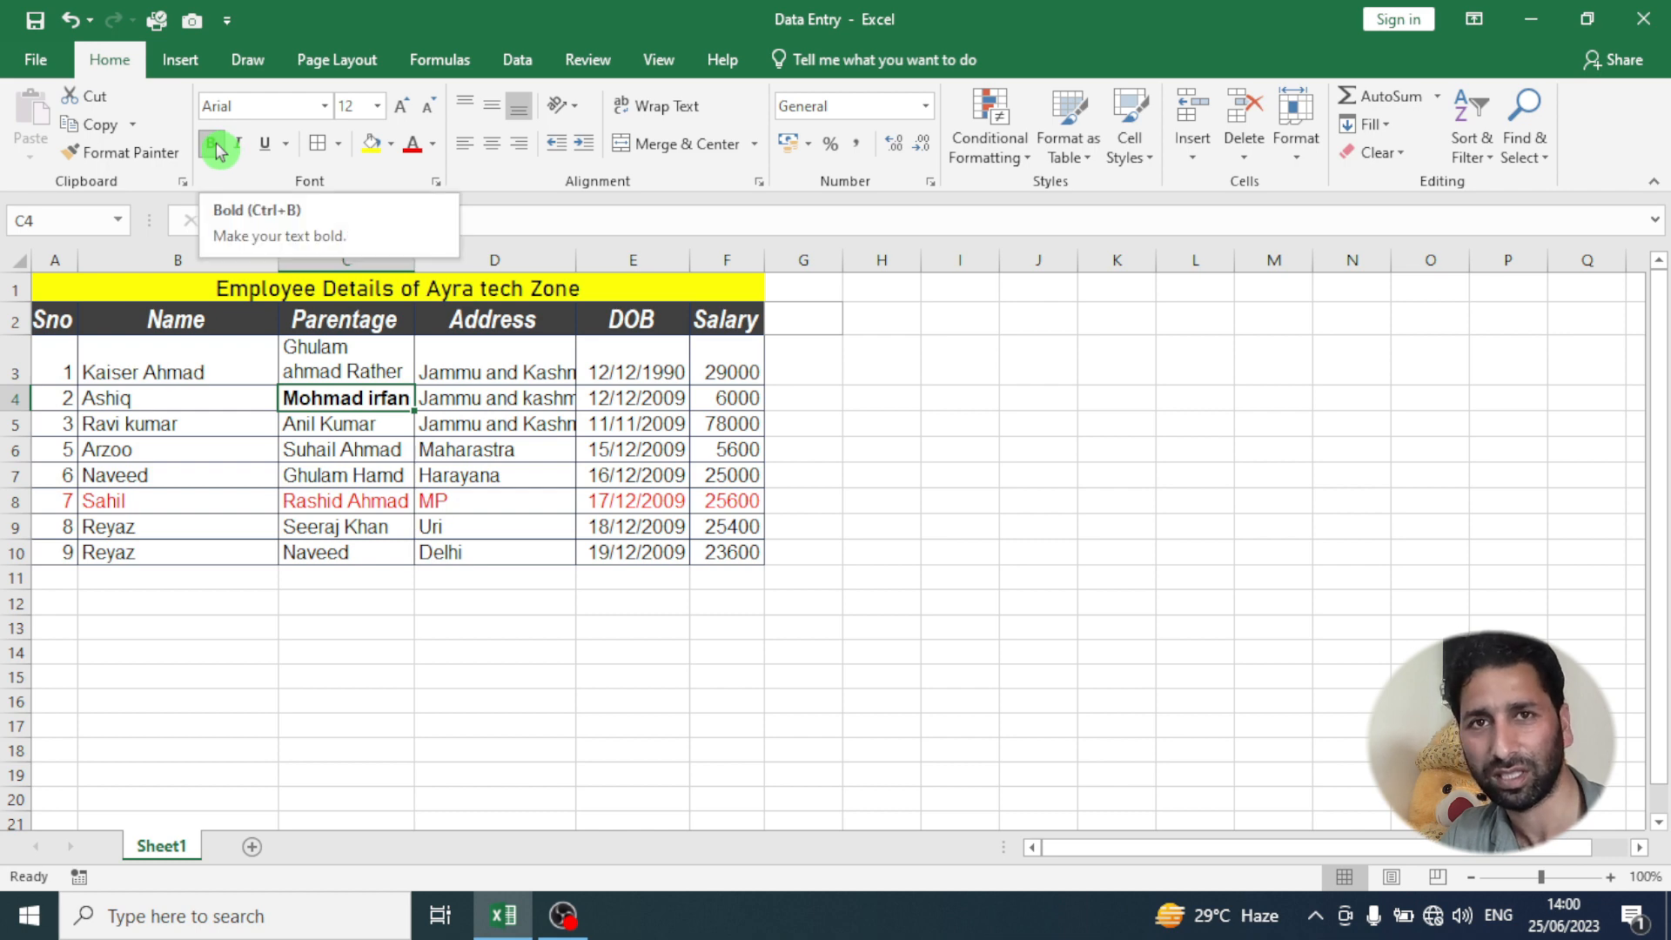
{"action": "left_click", "coordinate": [146, 405]}
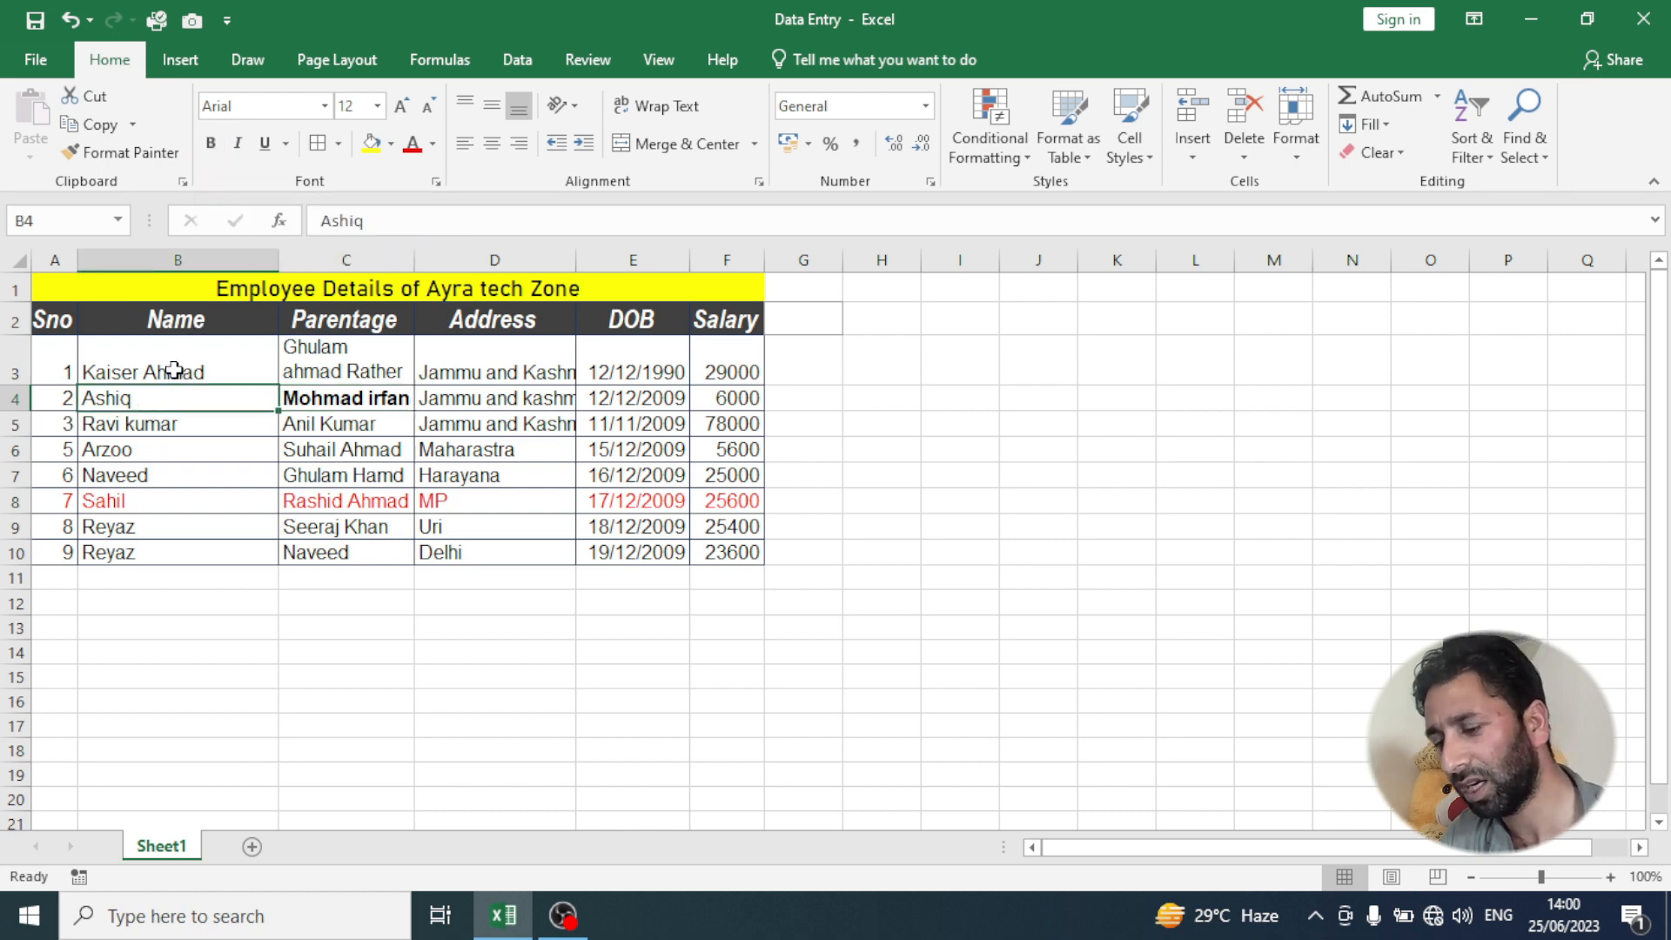
{"action": "key", "text": "ctrl+i"}
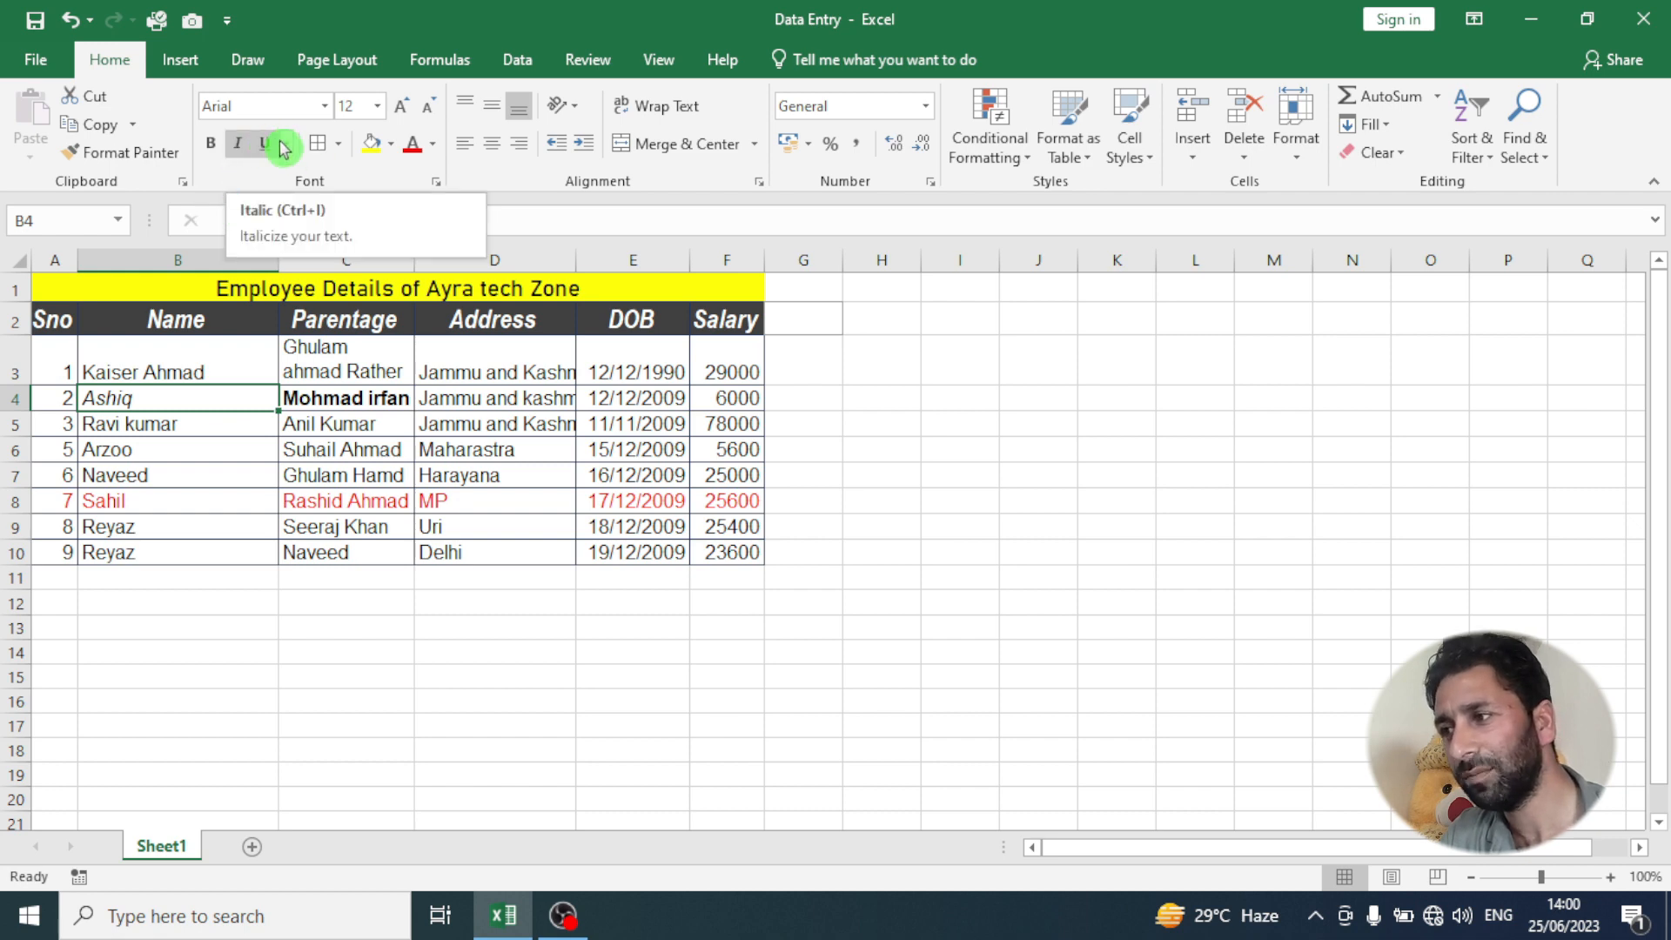
- Underline the address text in cell D3
{"action": "left_click", "coordinate": [532, 358]}
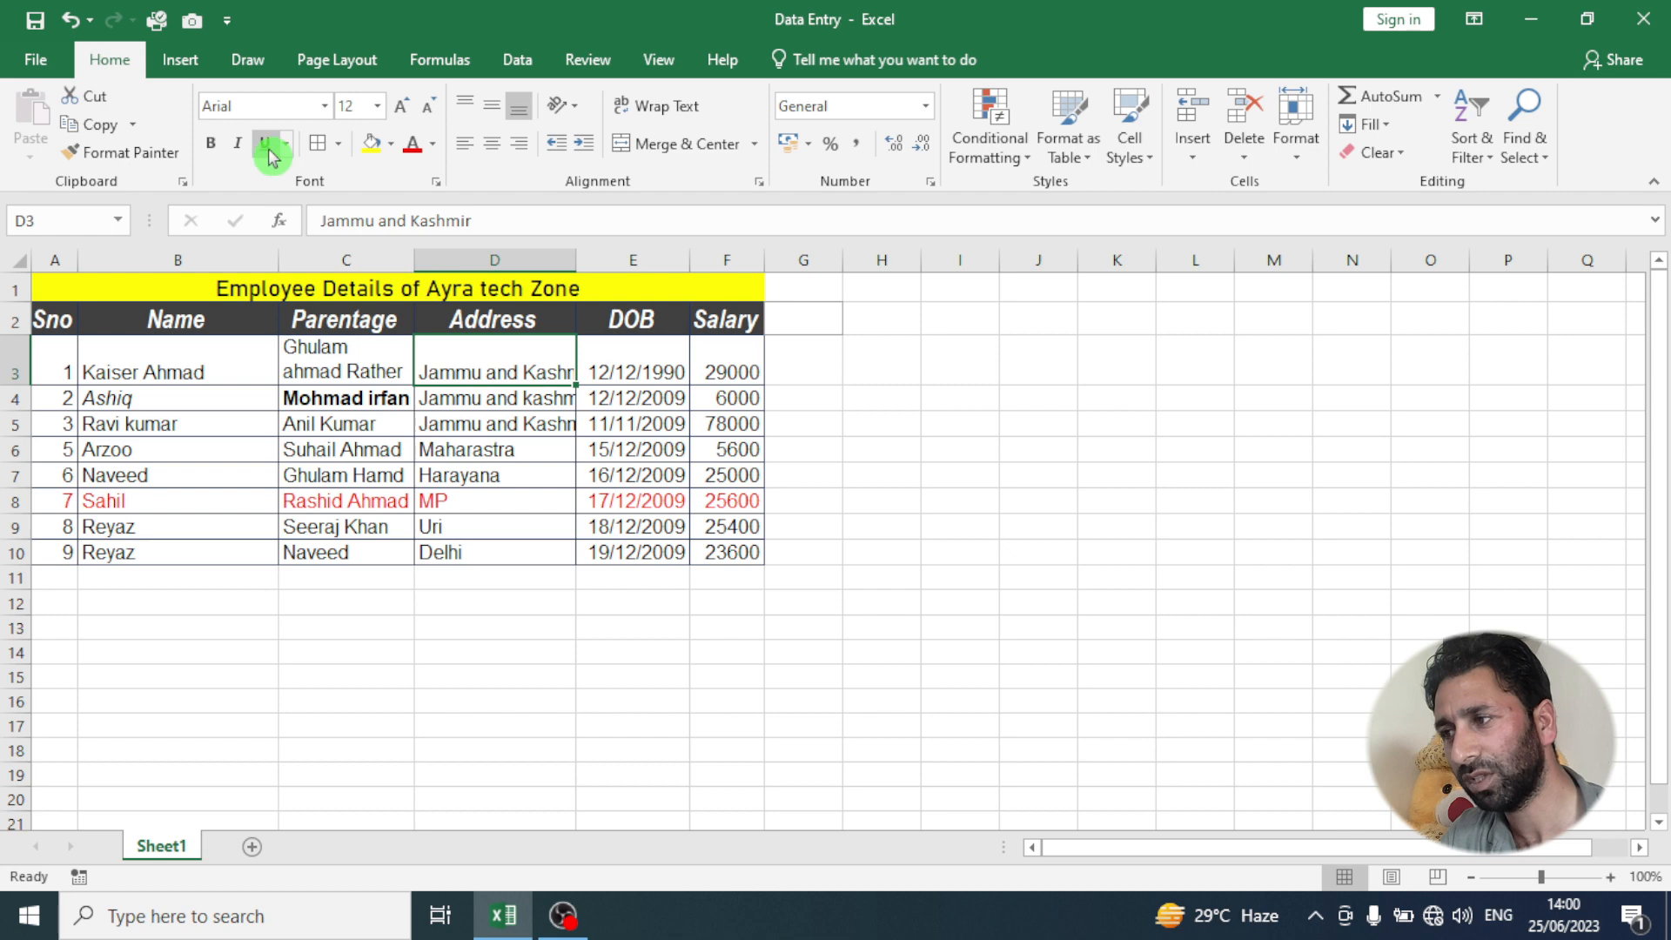
{"action": "left_click", "coordinate": [263, 150]}
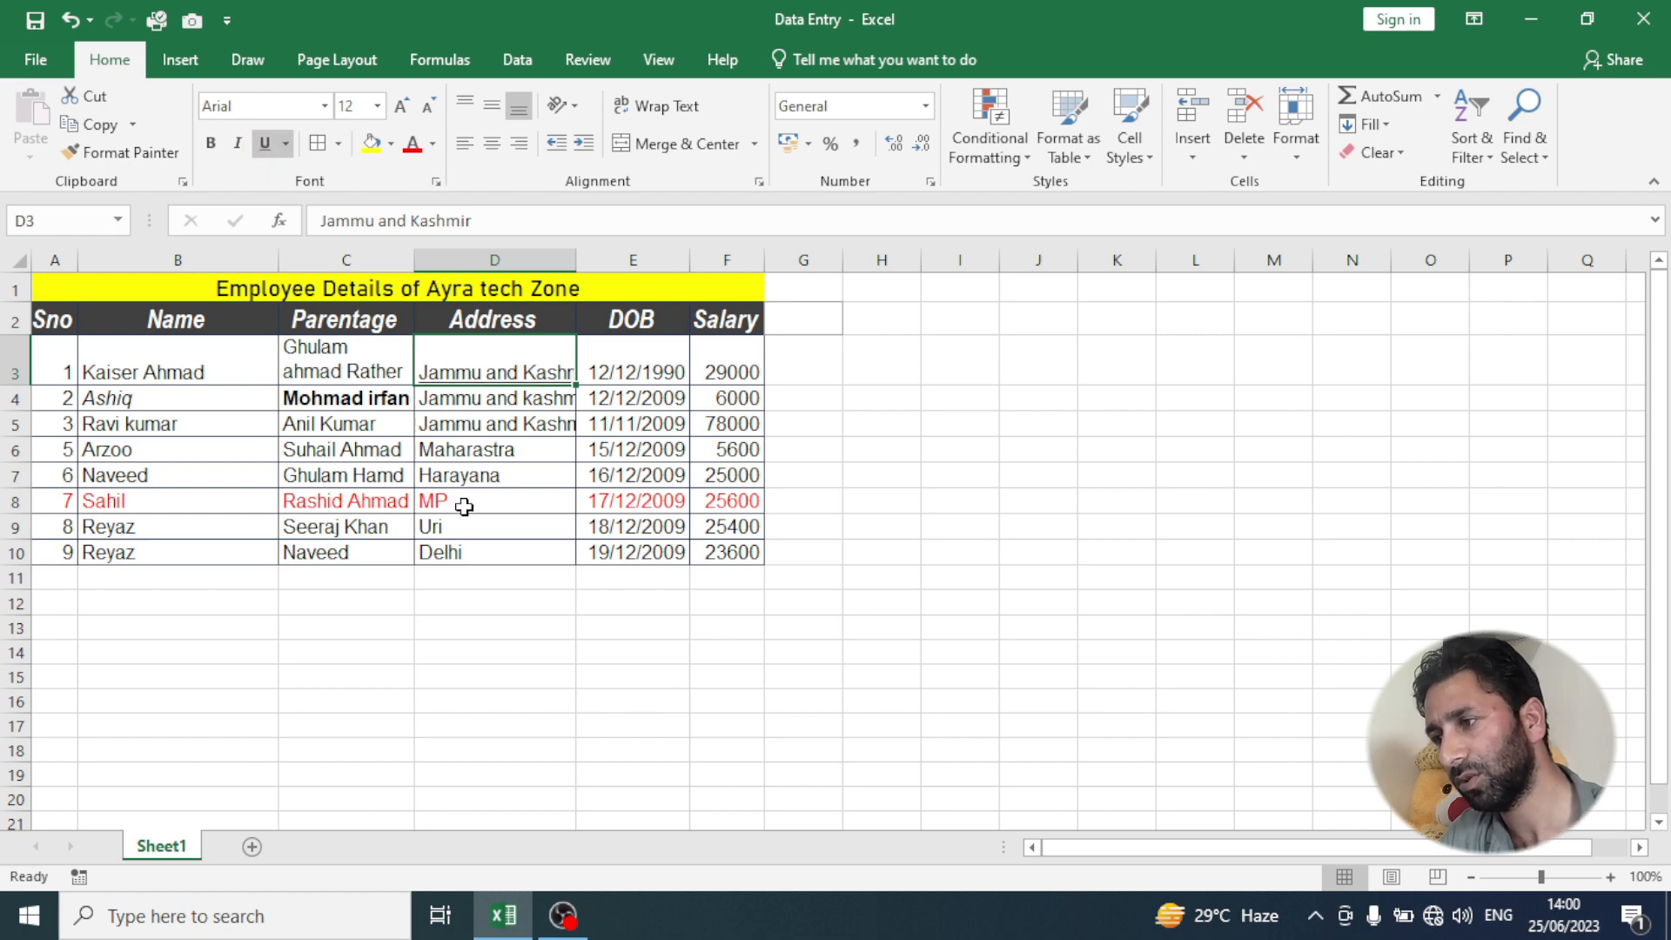
{"action": "left_click", "coordinate": [240, 155]}
{"action": "left_click", "coordinate": [216, 151]}
{"action": "left_click", "coordinate": [244, 153]}
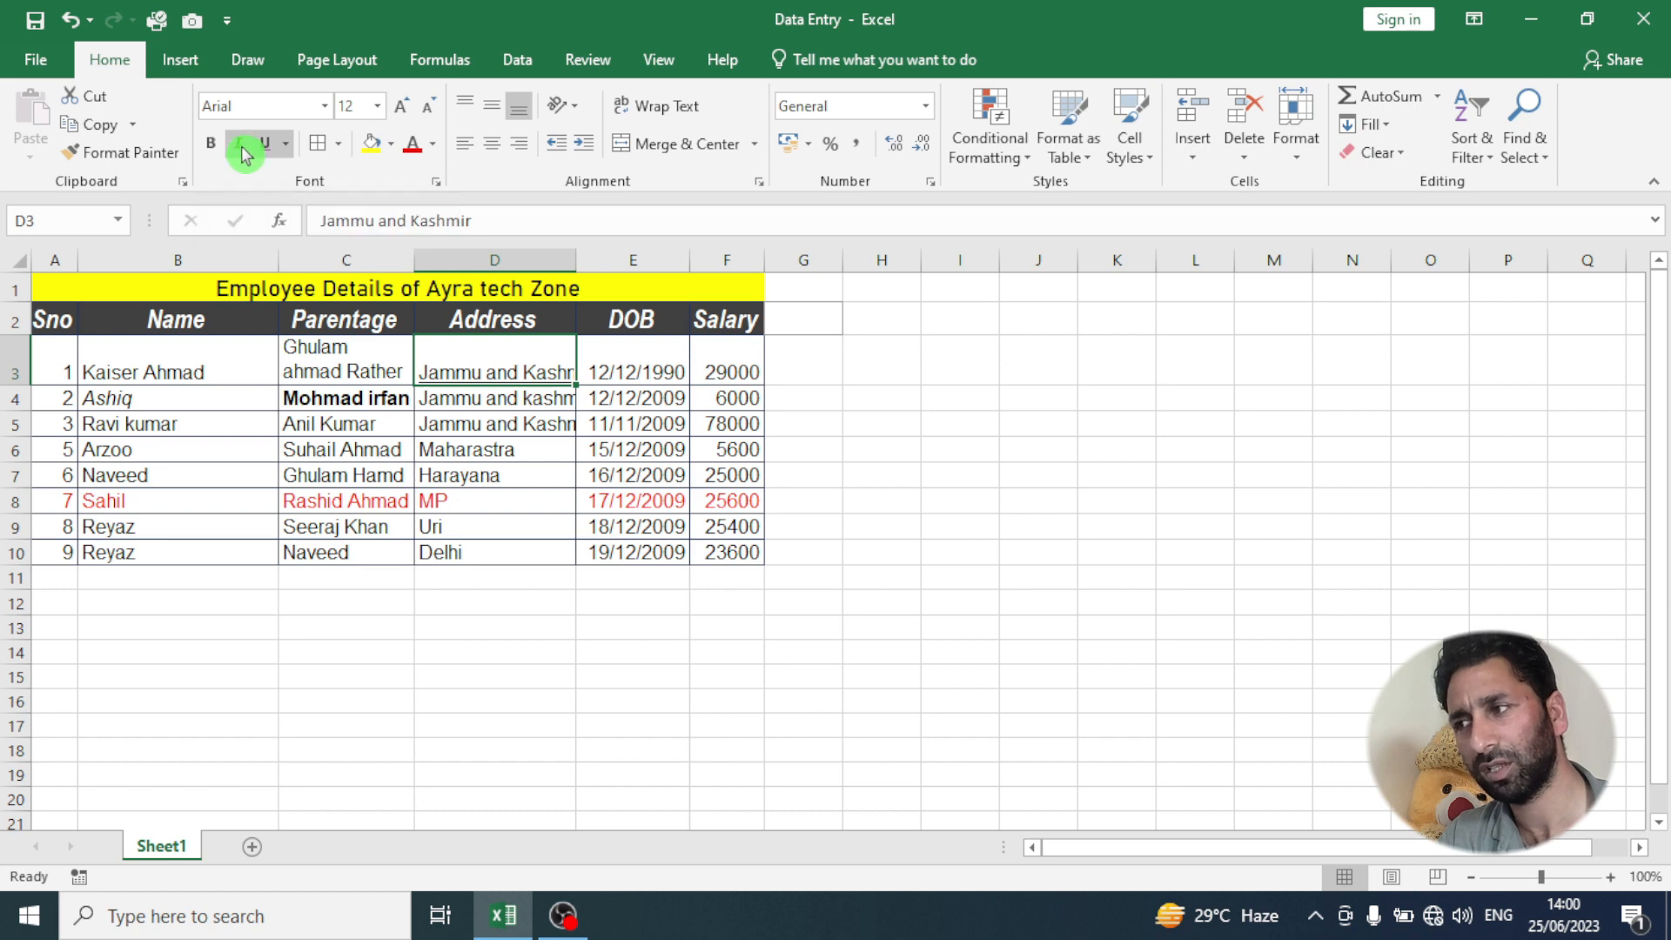
{"action": "left_click", "coordinate": [257, 157]}
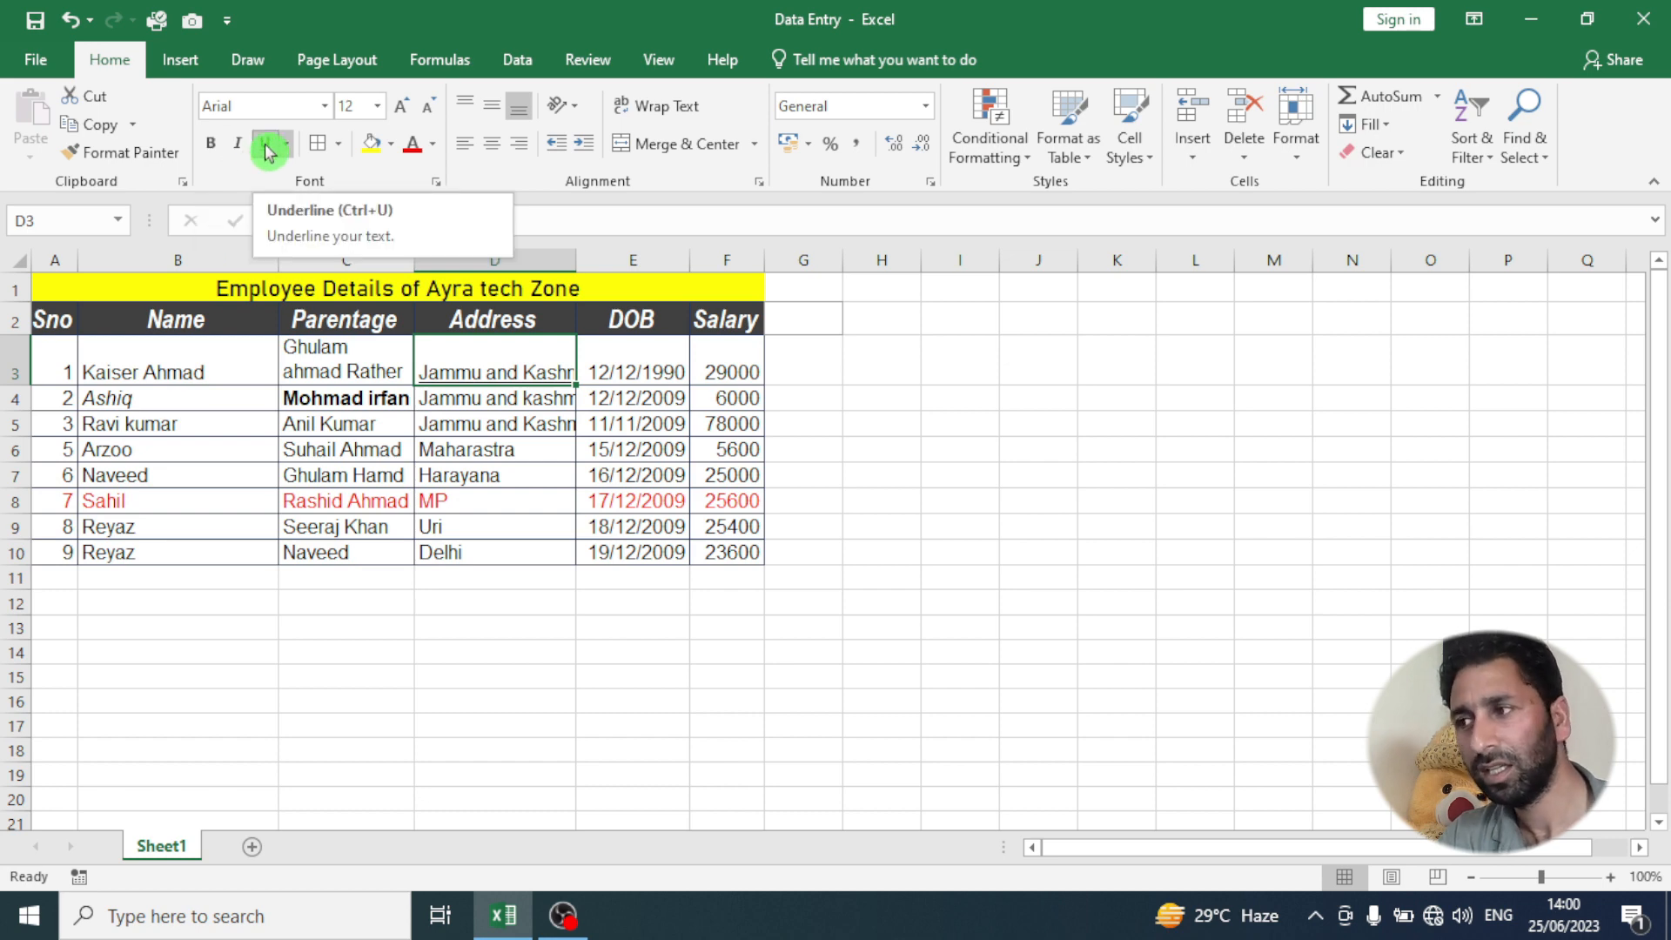
{"action": "left_click", "coordinate": [198, 442]}
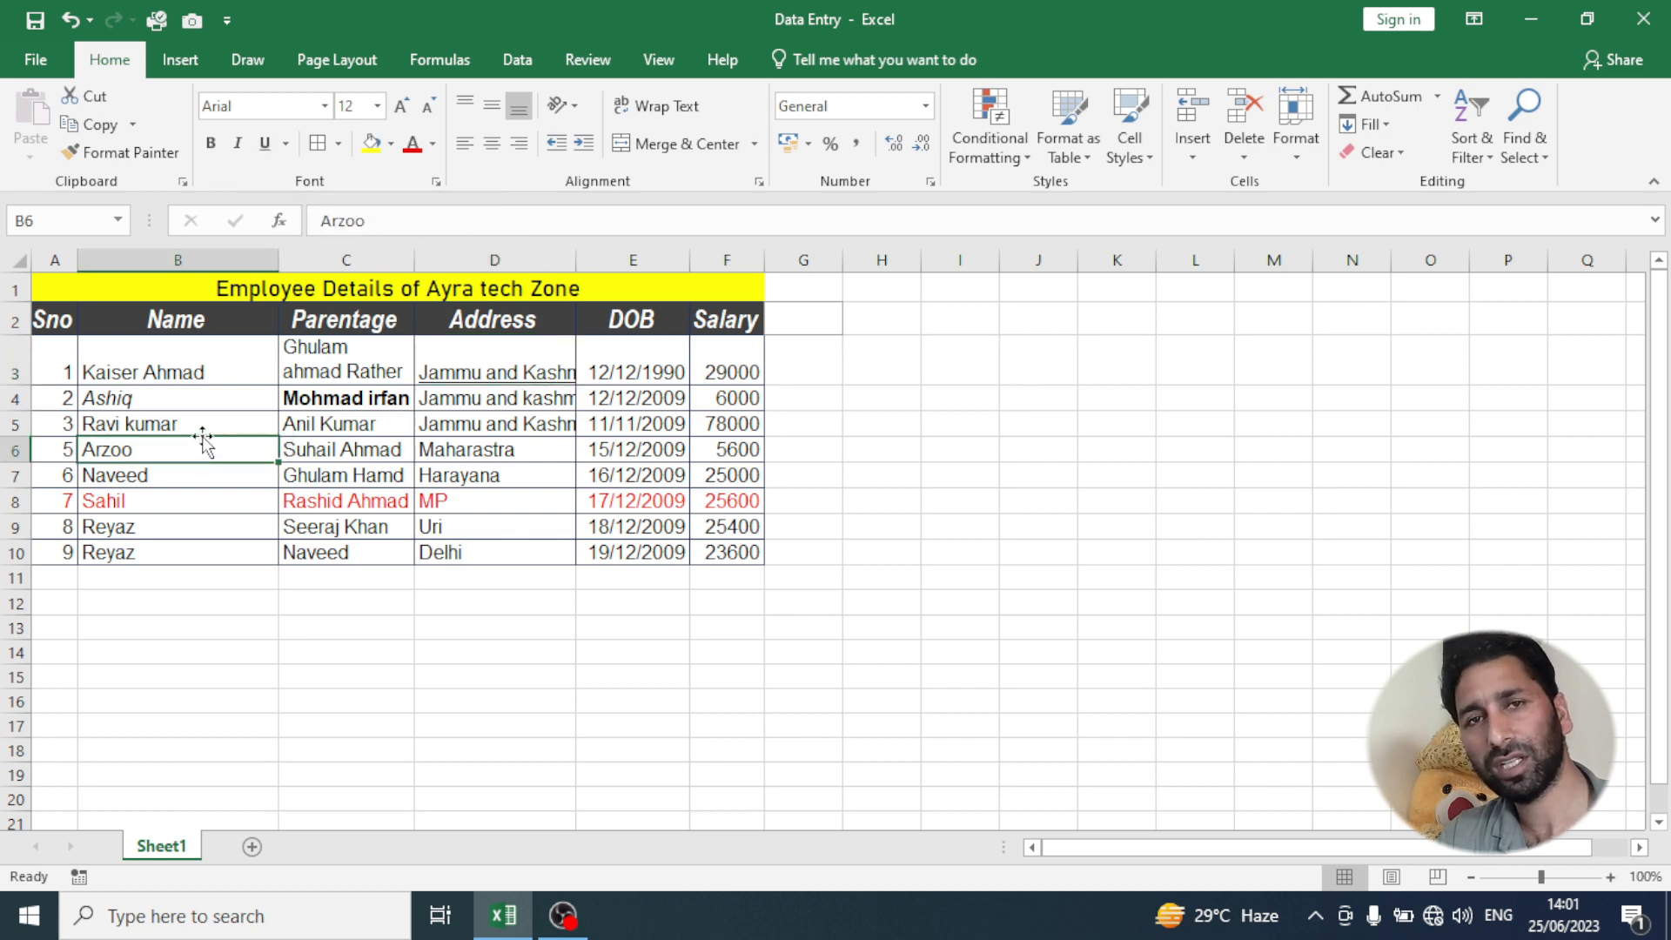